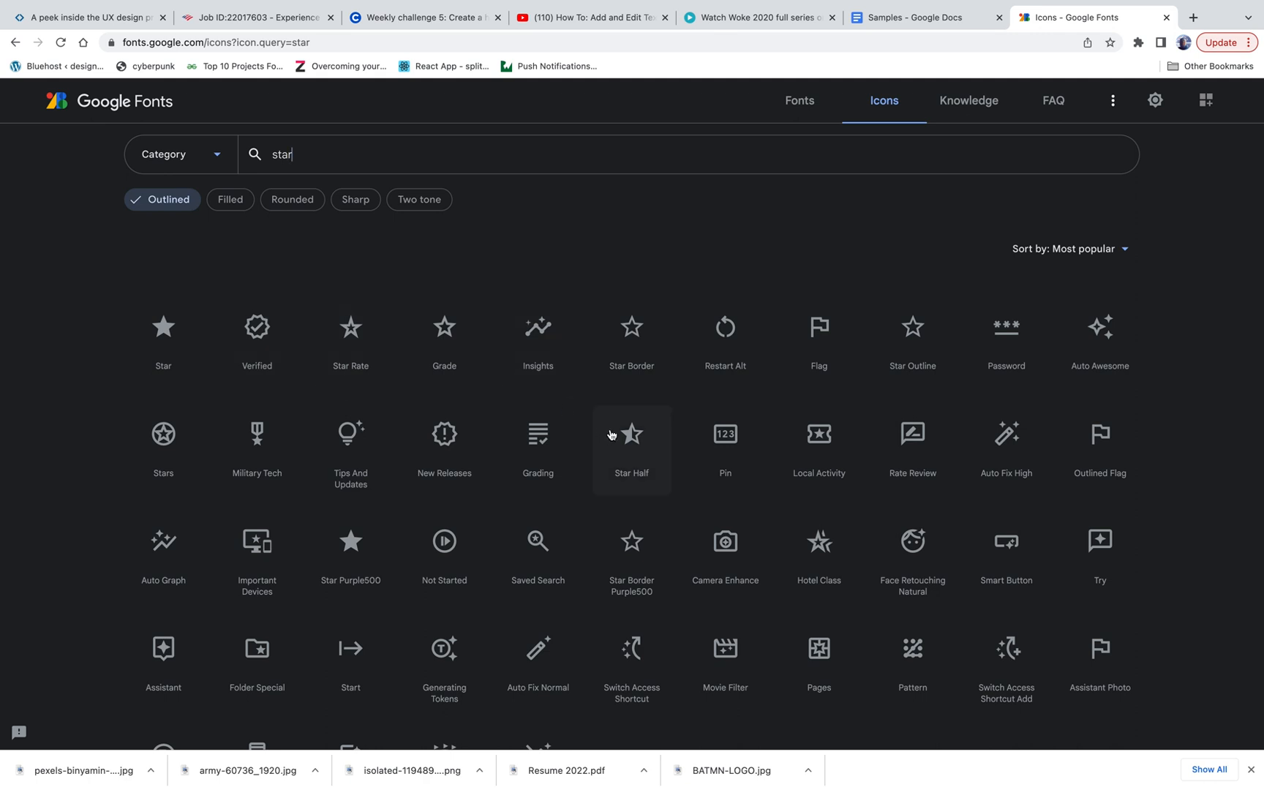
Step: Download the Star Half and Star Border icons as SVG files
left_click(645, 436)
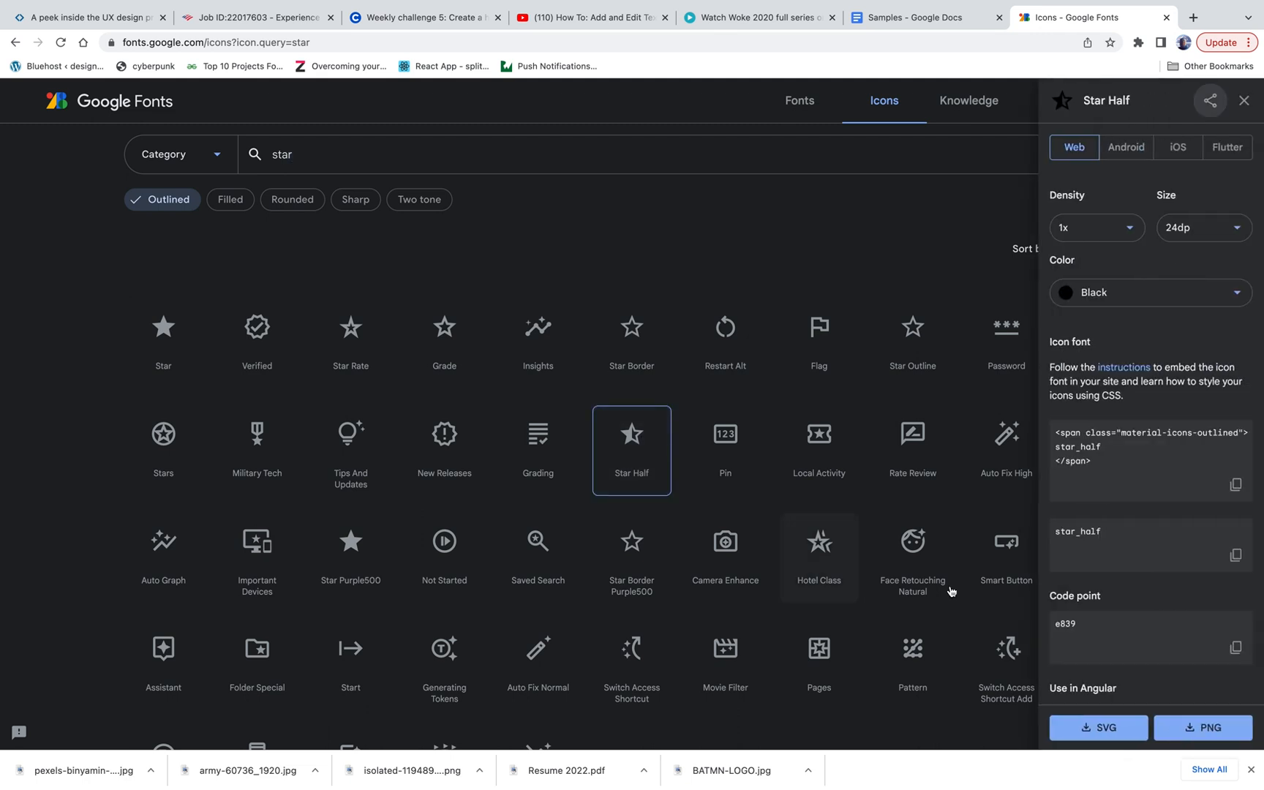
left_click(1094, 729)
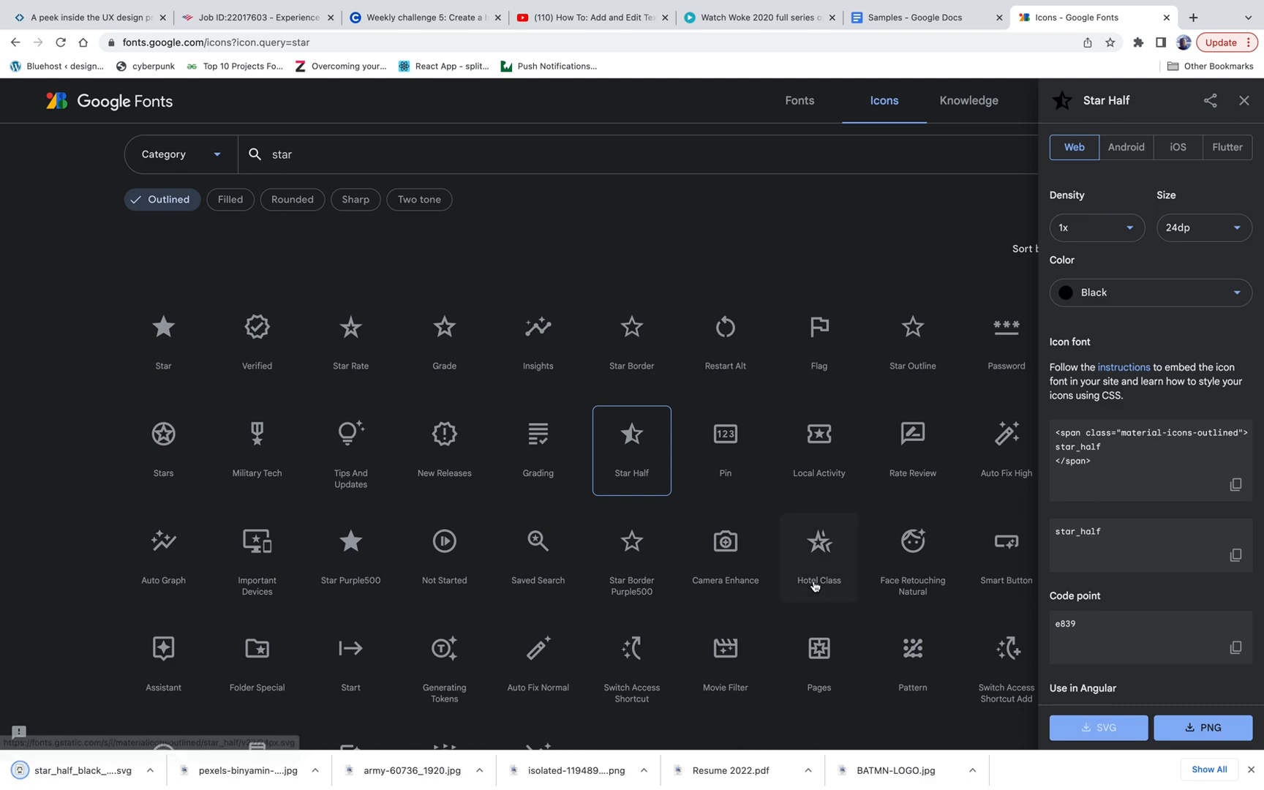
left_click(662, 349)
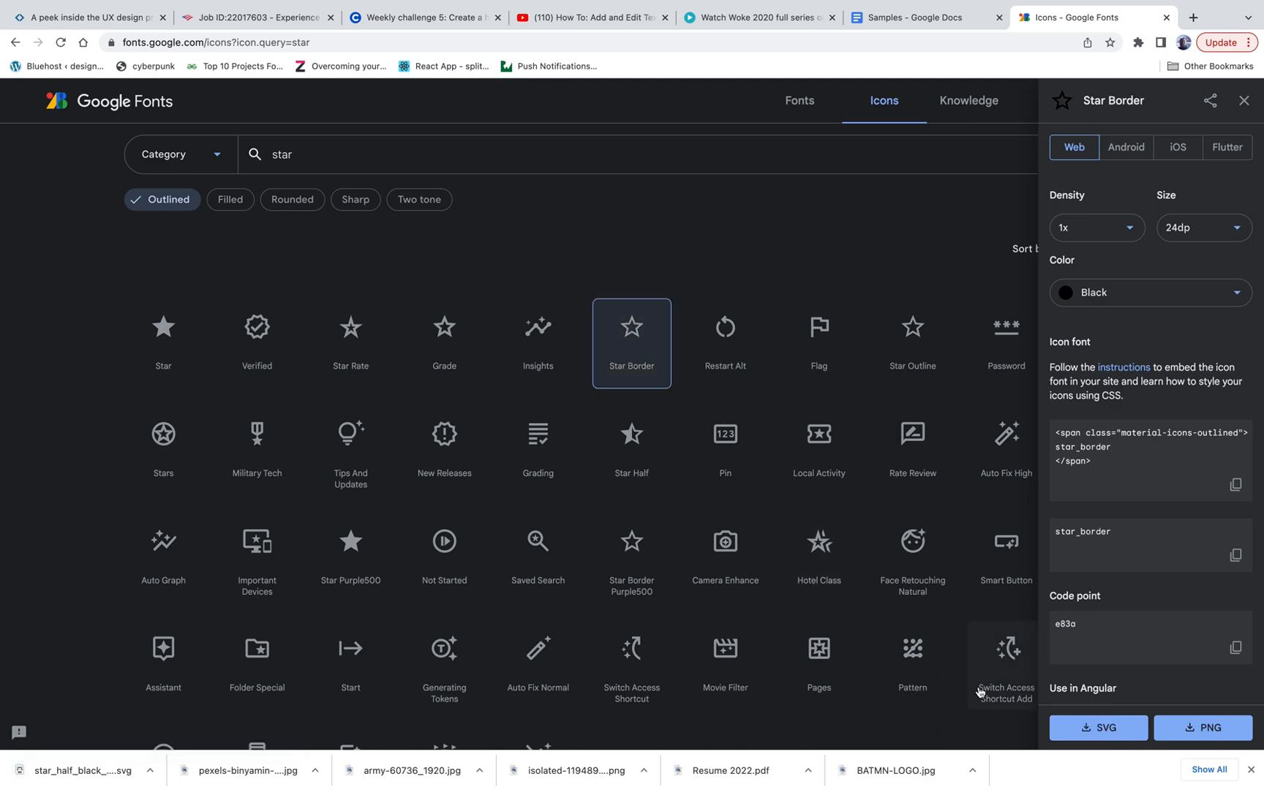
left_click(1075, 724)
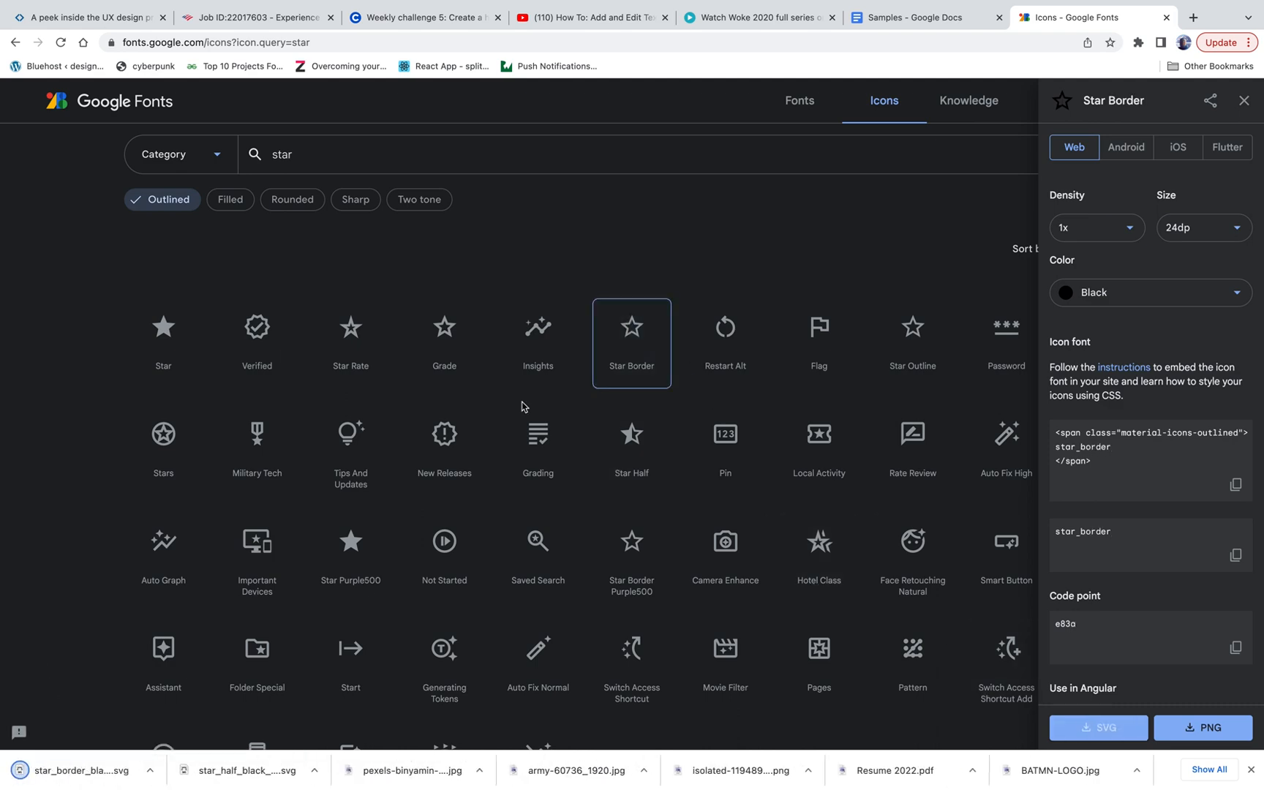
Step: Download the filled Star icon as an SVG file
scroll(522, 407, "up", 5)
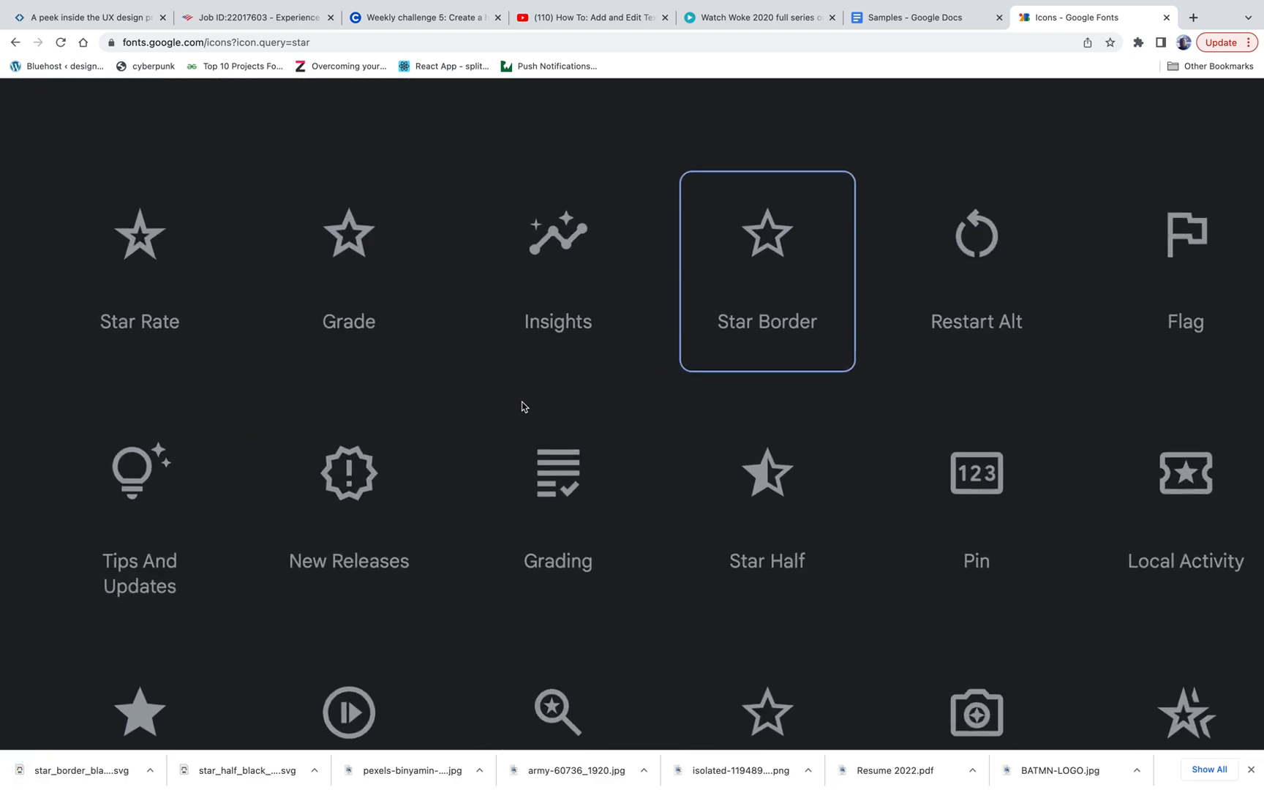
scroll(522, 407, "up", 1)
scroll(522, 406, "down", 5)
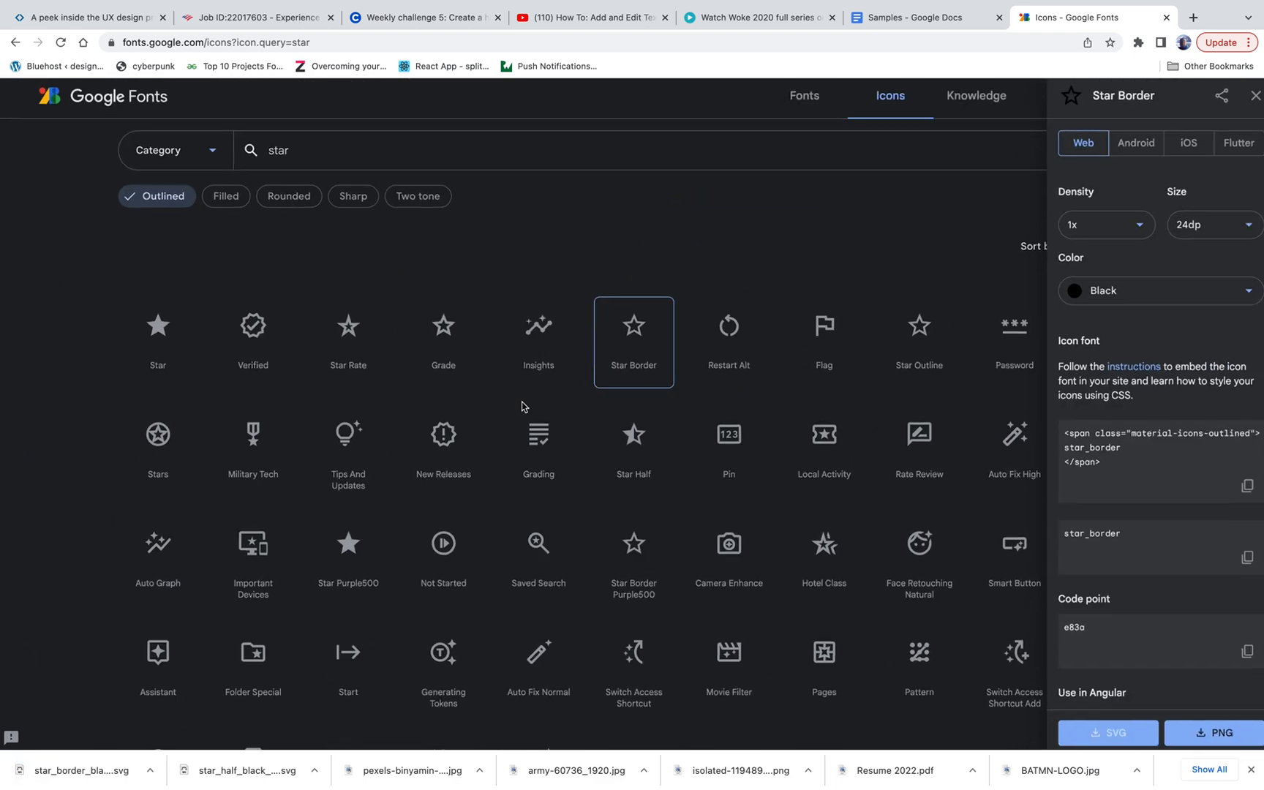
scroll(522, 407, "up", 2)
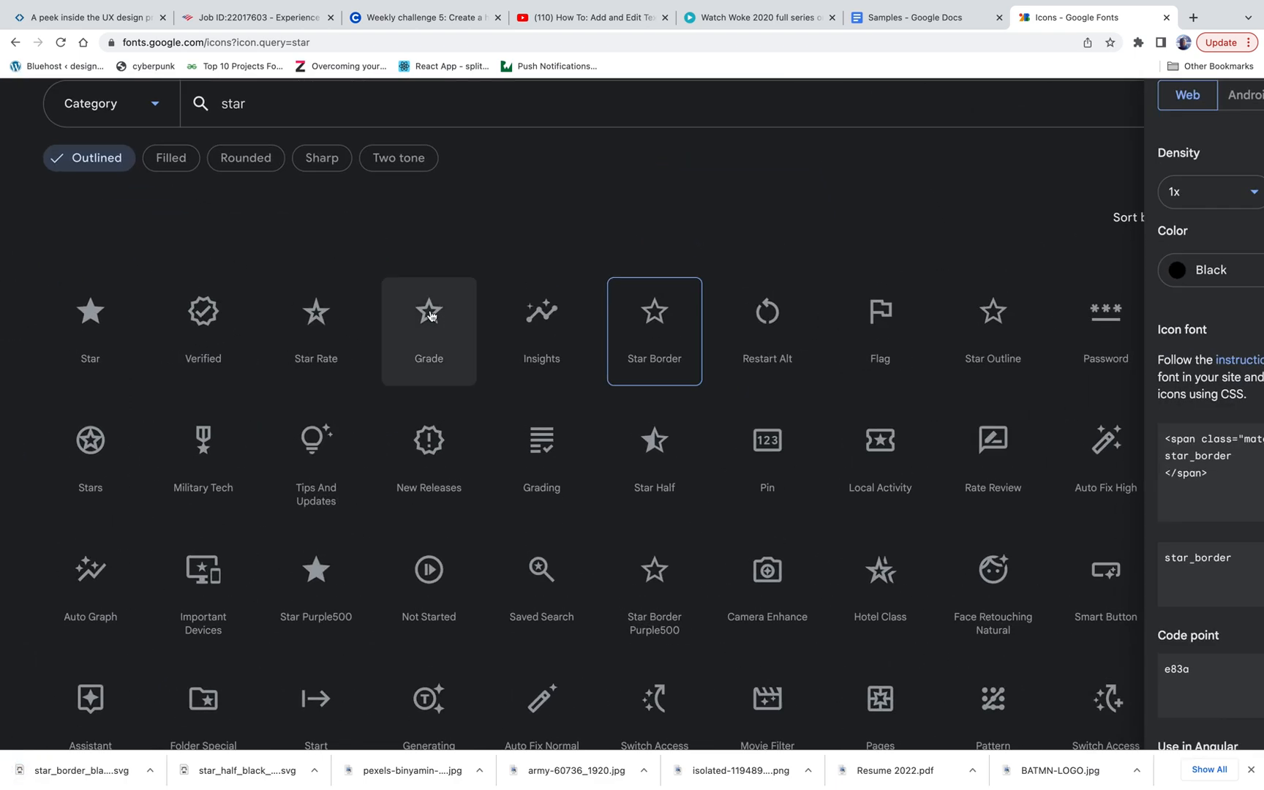
left_click(428, 313)
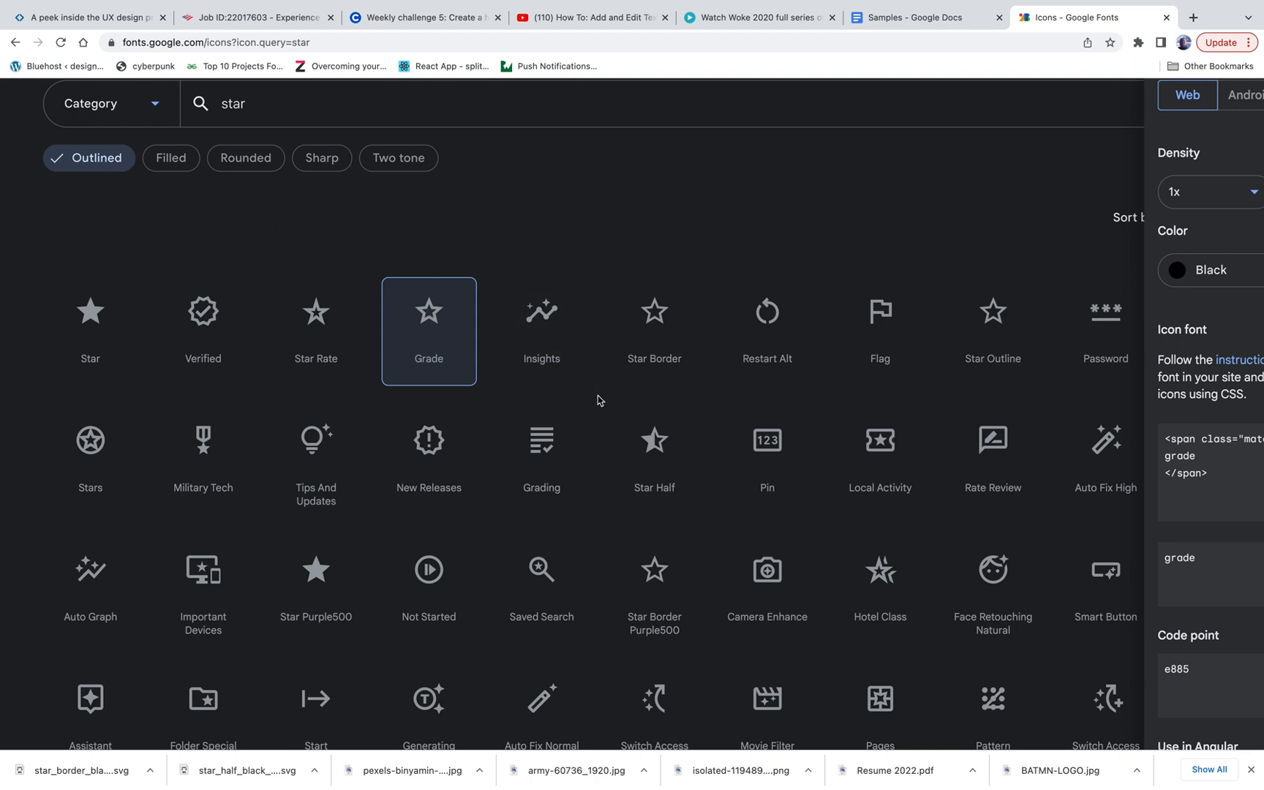
left_click(133, 325)
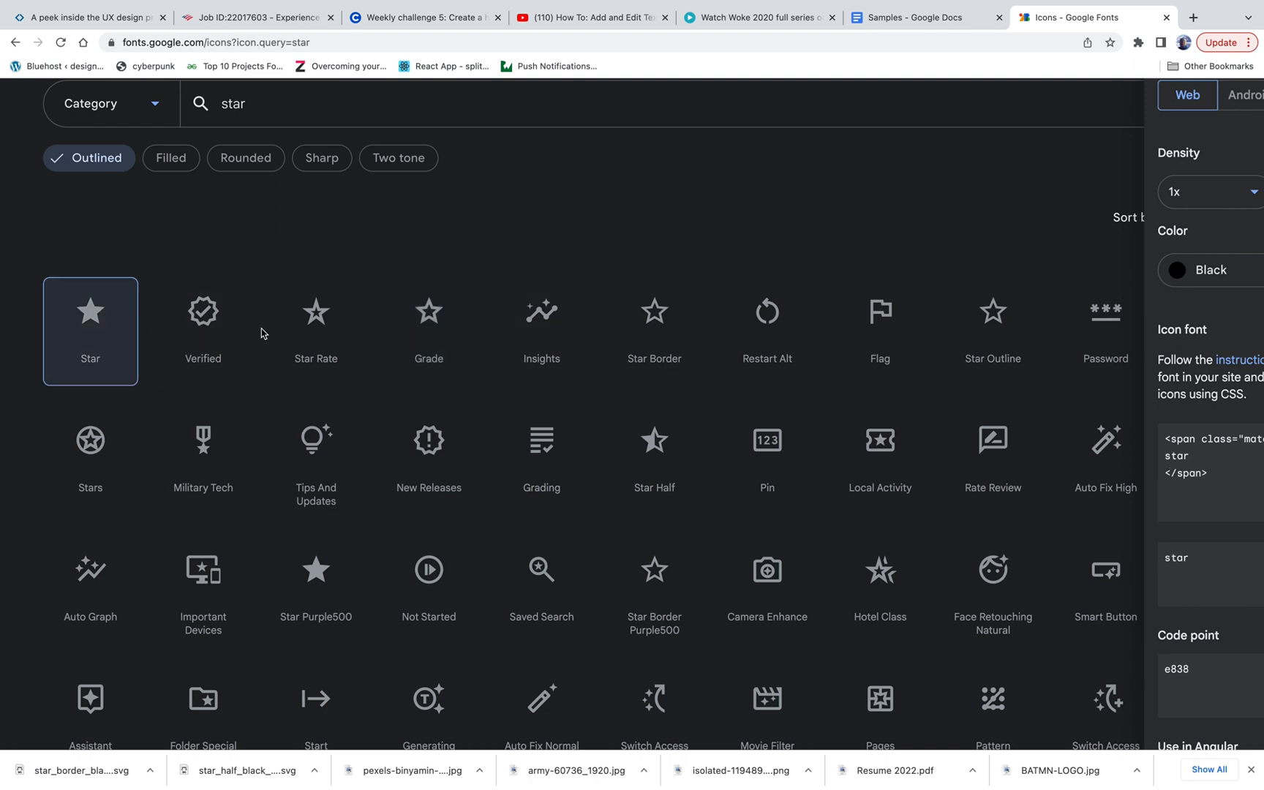
mouse_move(1053, 777)
scroll(1203, 711, "down", 1)
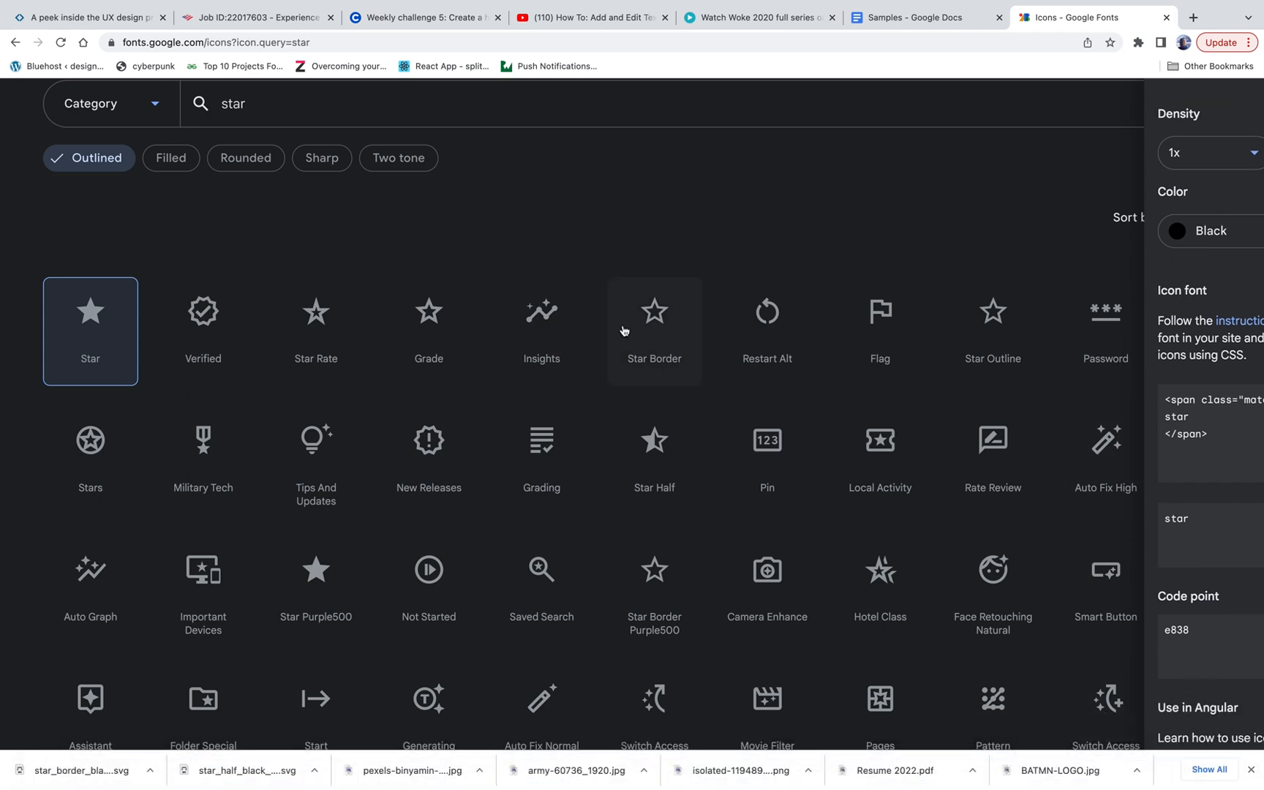
scroll(620, 329, "down", 2)
left_click(1072, 735)
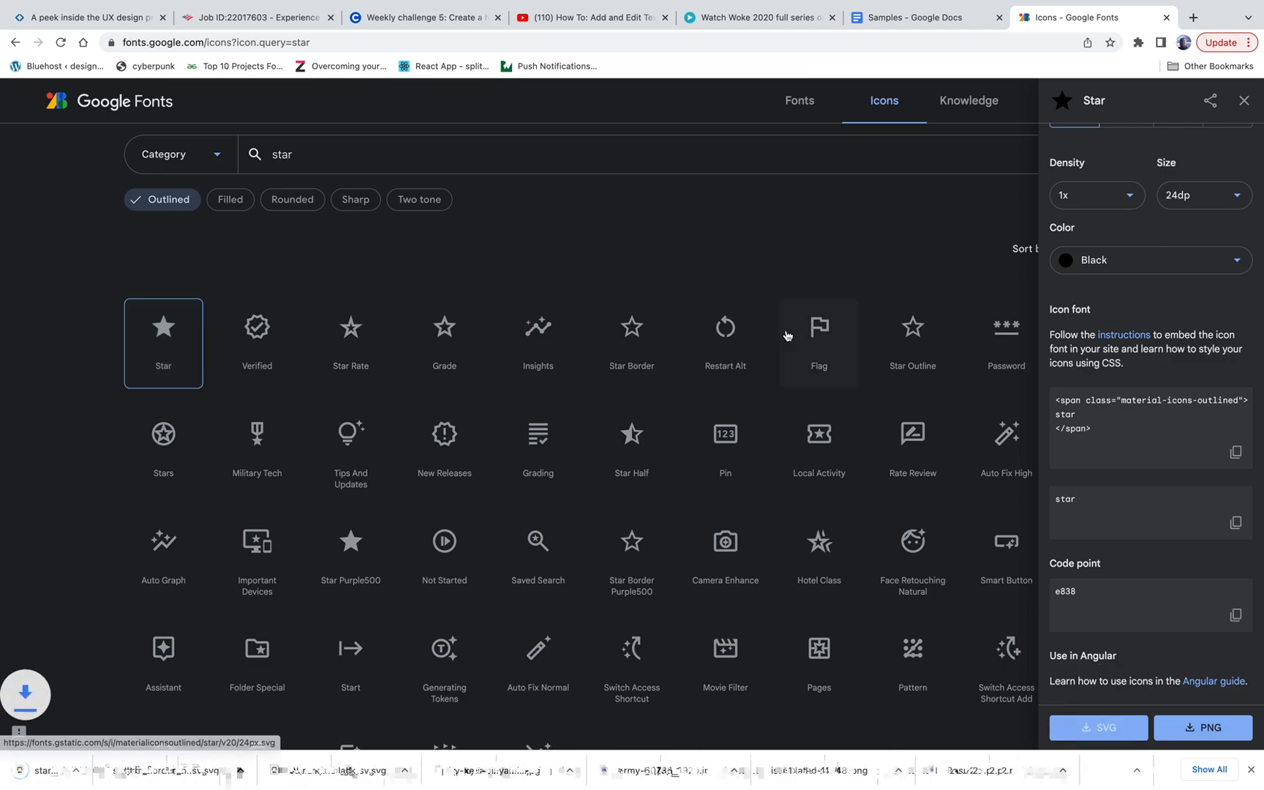
Step: Move the full-screen Chrome window onto the desktop that holds the Adobe XD spot-shop document and bring it to the front
key("ctrl+Up")
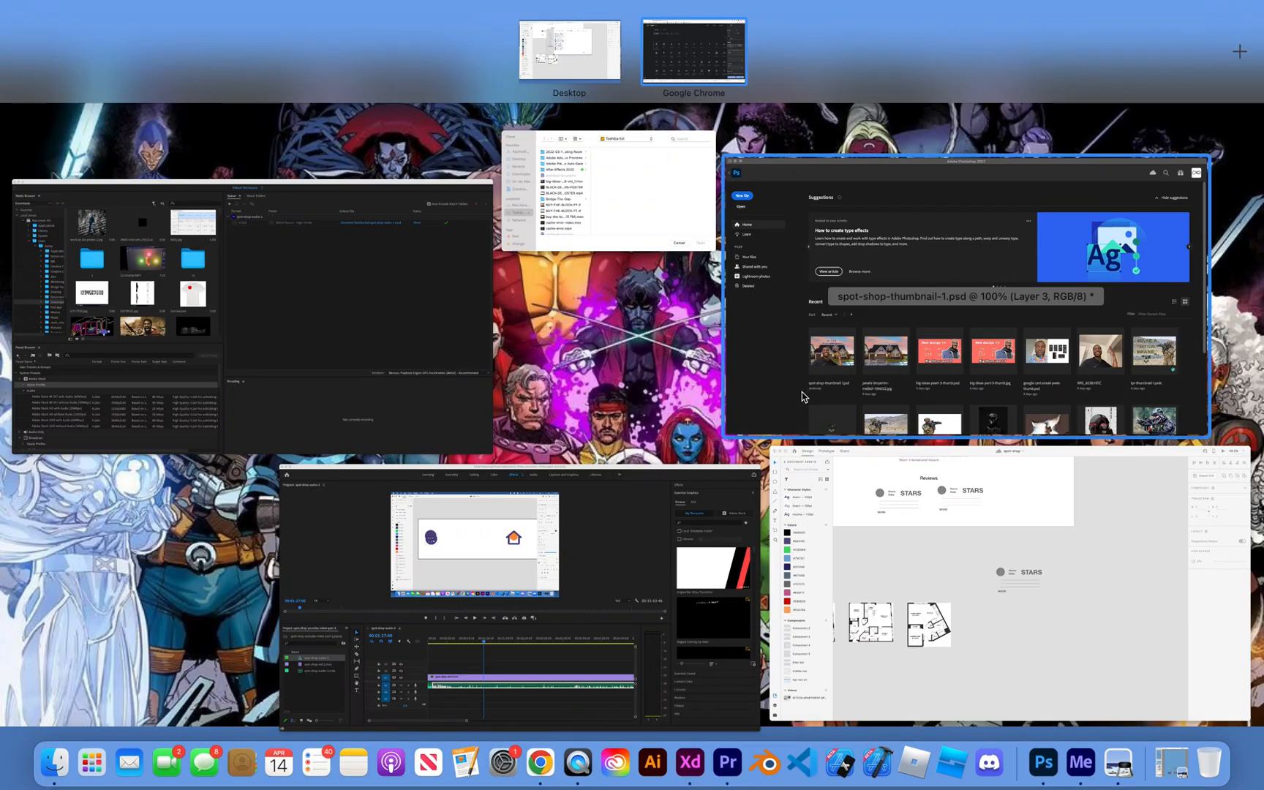
left_click(862, 516)
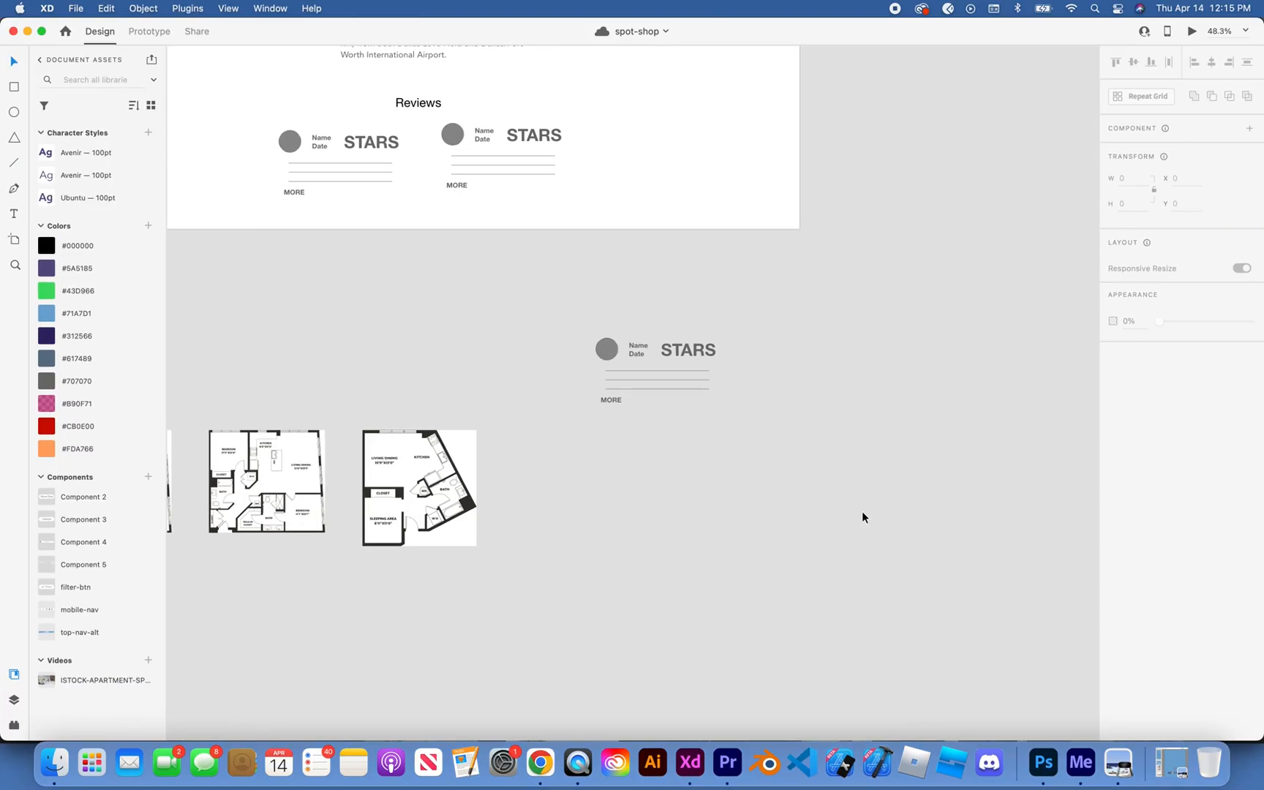
key("ctrl+Up")
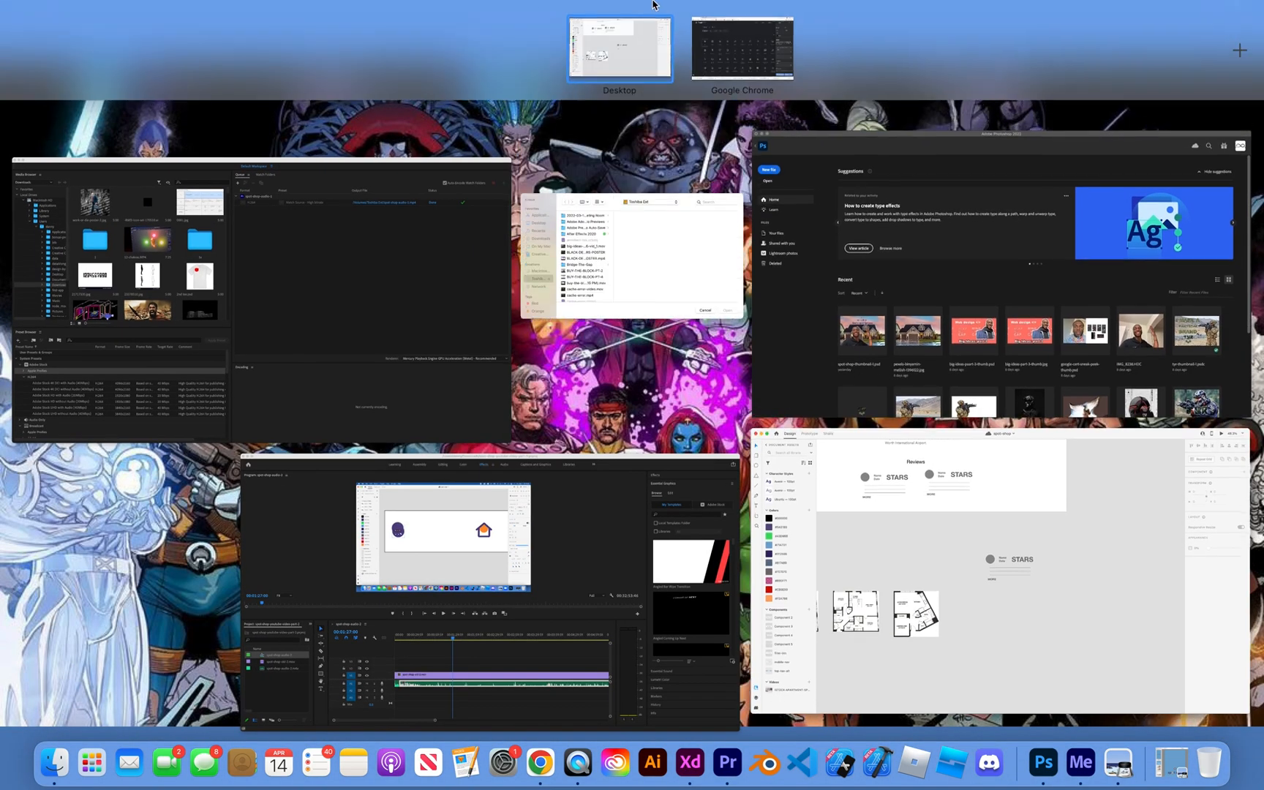
left_click_drag(709, 49, 636, 339)
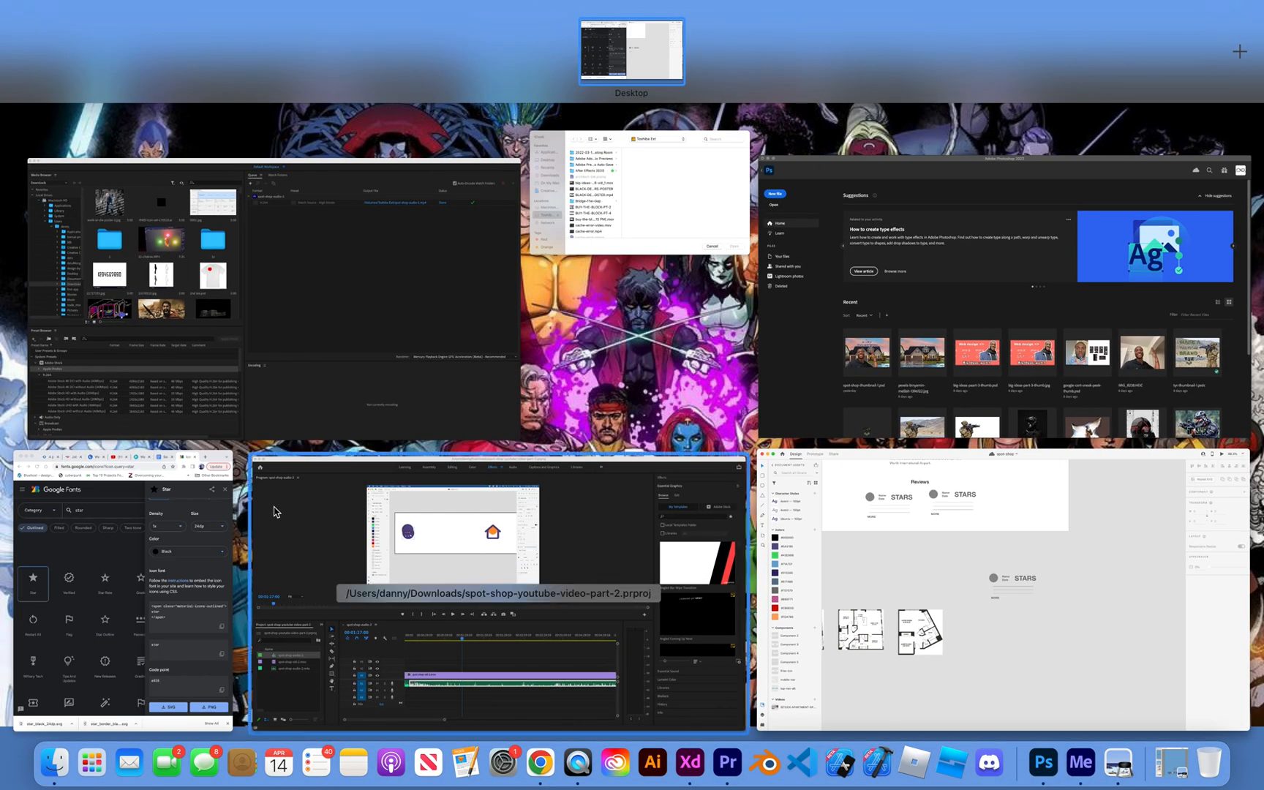
left_click(184, 533)
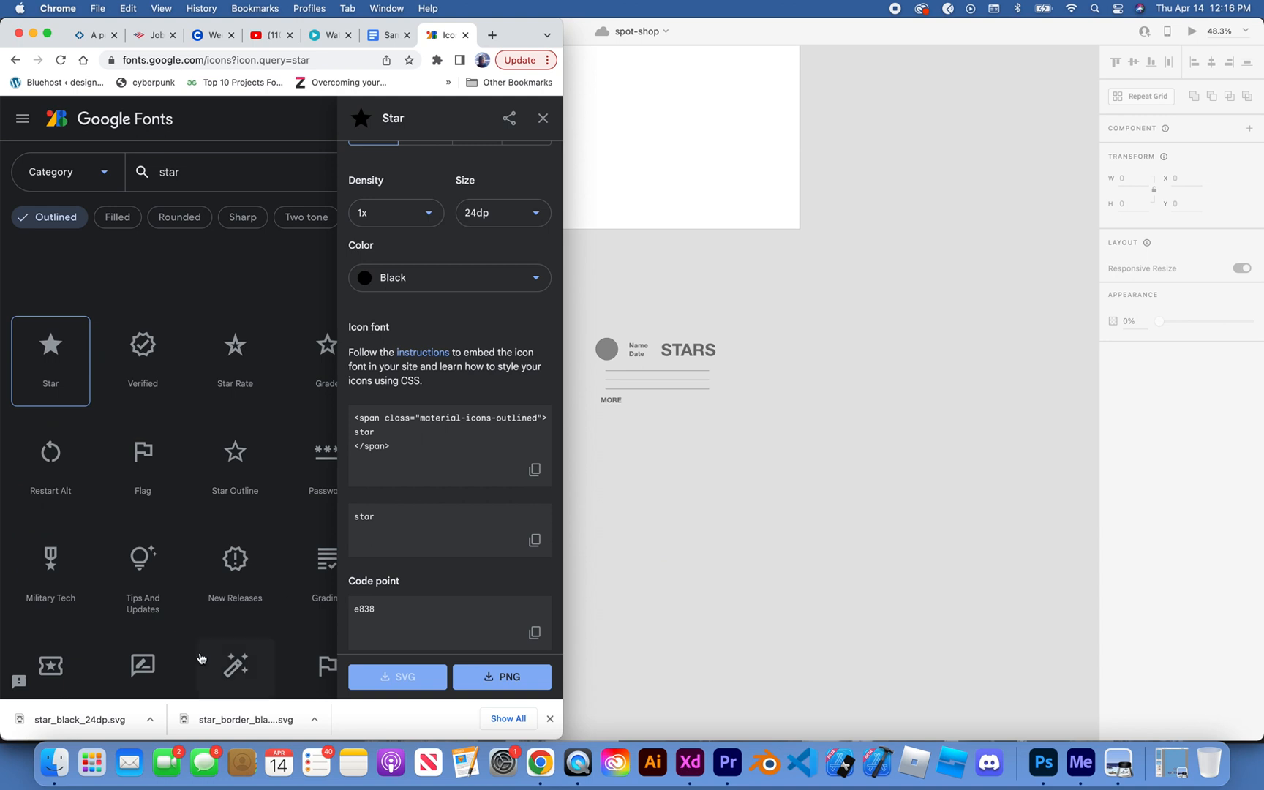
Step: Open the full downloads list and place star_half_black_24dp.svg on the Adobe XD canvas below the review block
left_click(507, 718)
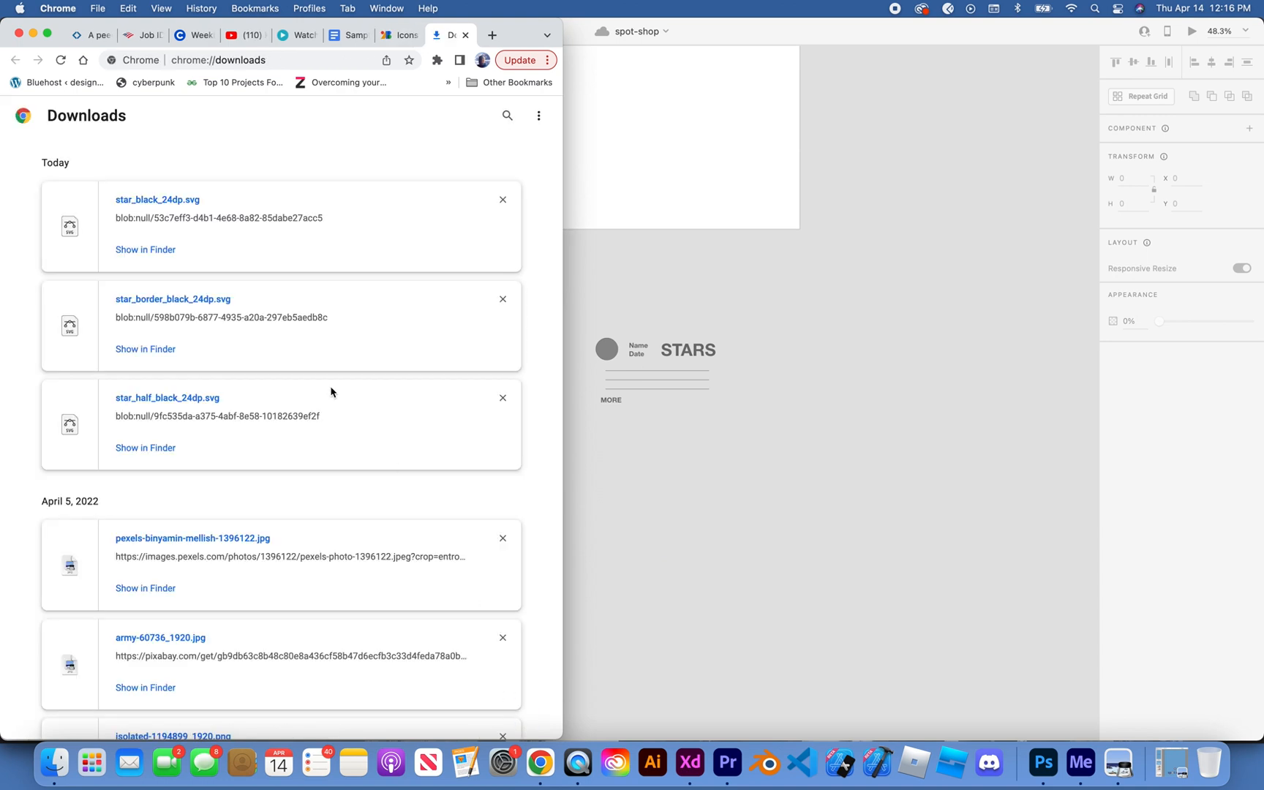
left_click_drag(666, 469, 671, 472)
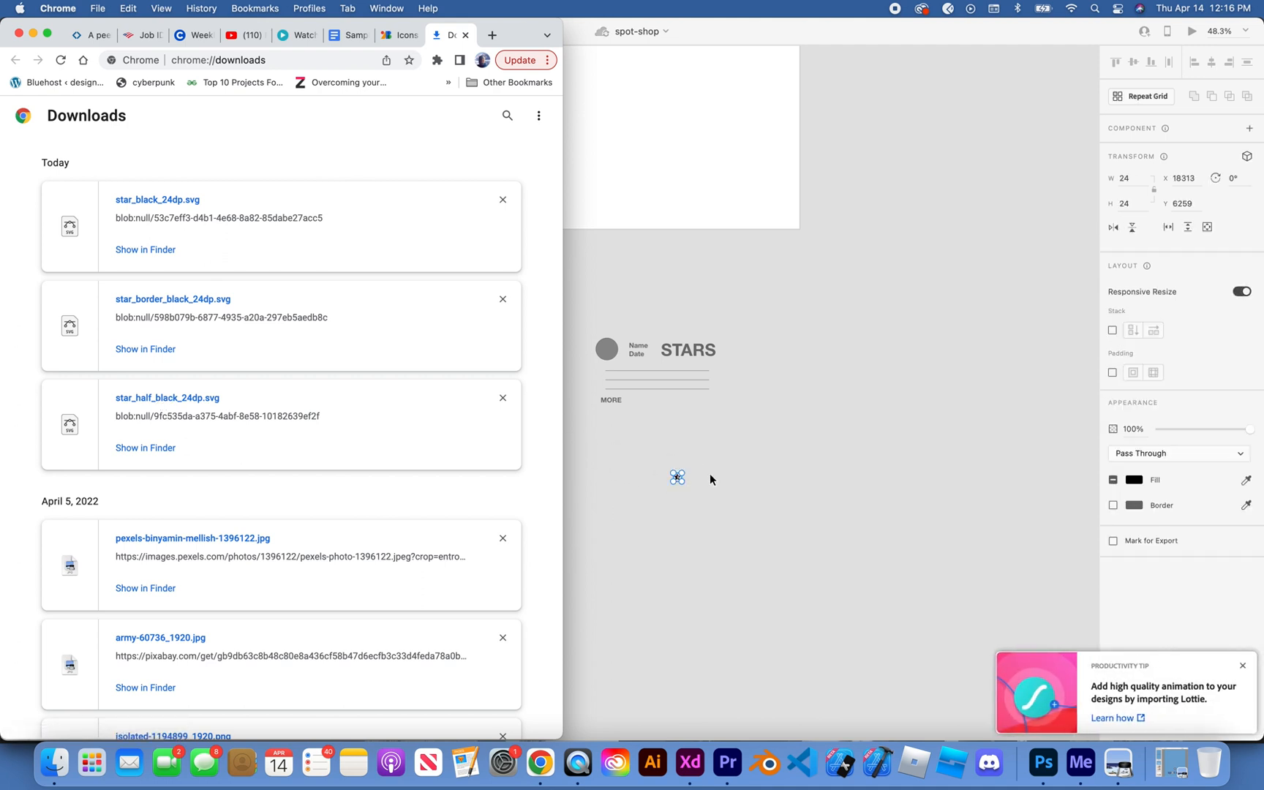
left_click(712, 474)
Step: Enlarge the half star proportionally to about 113 px wide
scroll(712, 474, "up", 10)
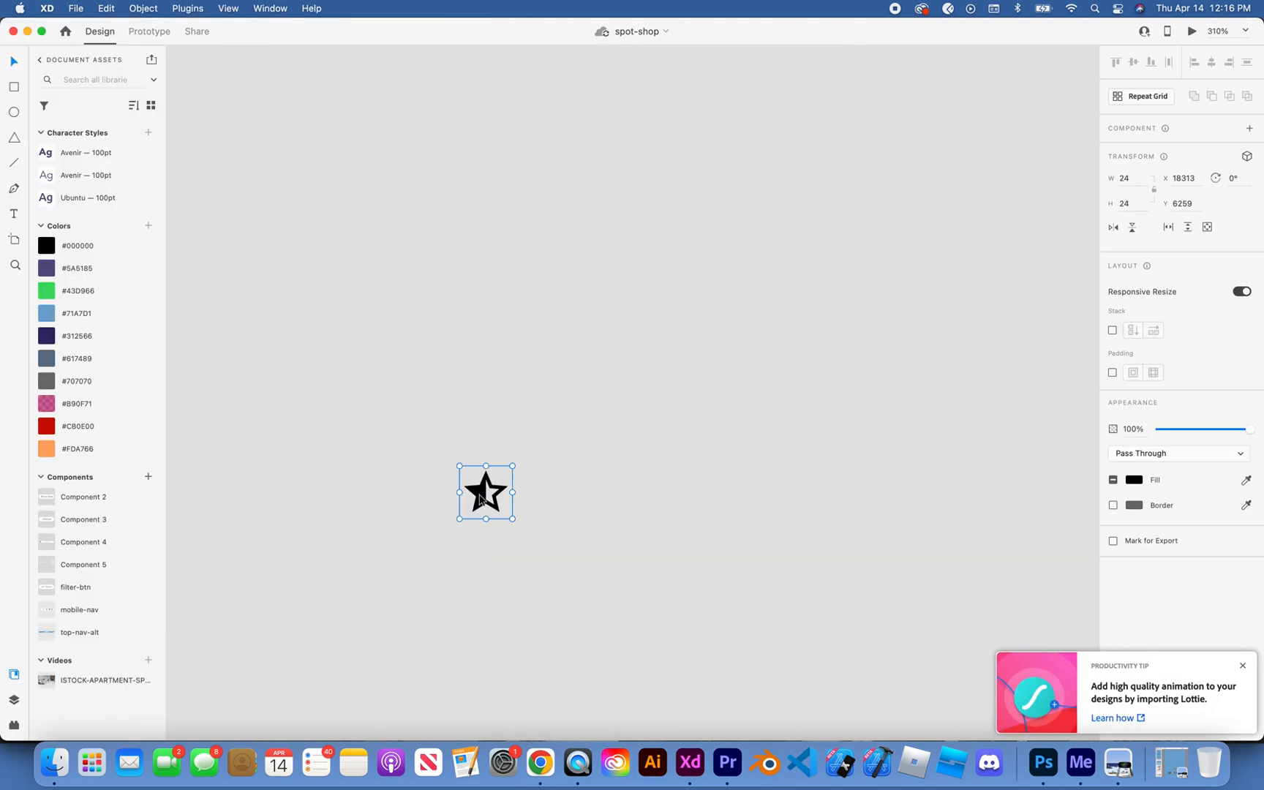
left_click_drag(513, 465, 708, 269)
left_click(770, 245)
scroll(770, 245, "down", 3)
scroll(770, 244, "down", 1)
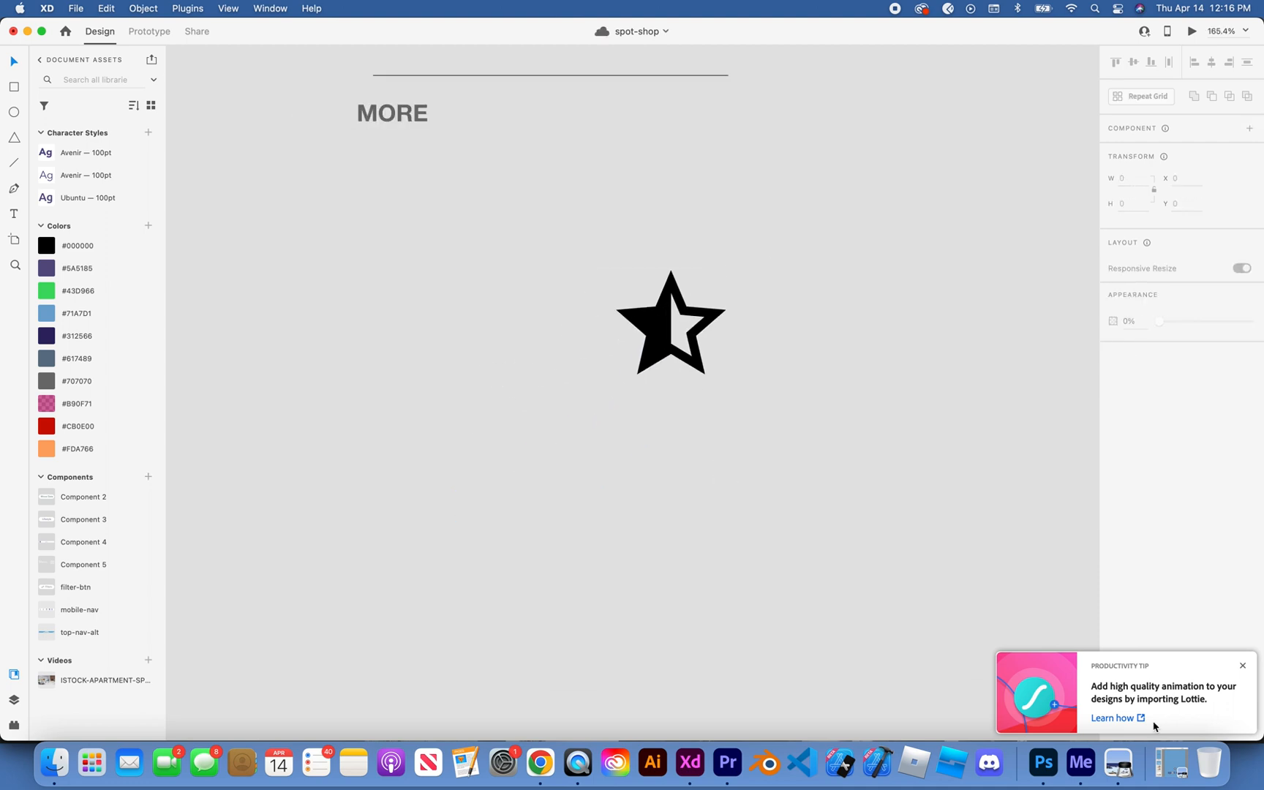
Step: Return to the Chrome downloads list and place star_border_black_24dp.svg on the Adobe XD canvas near the half star
left_click(1173, 762)
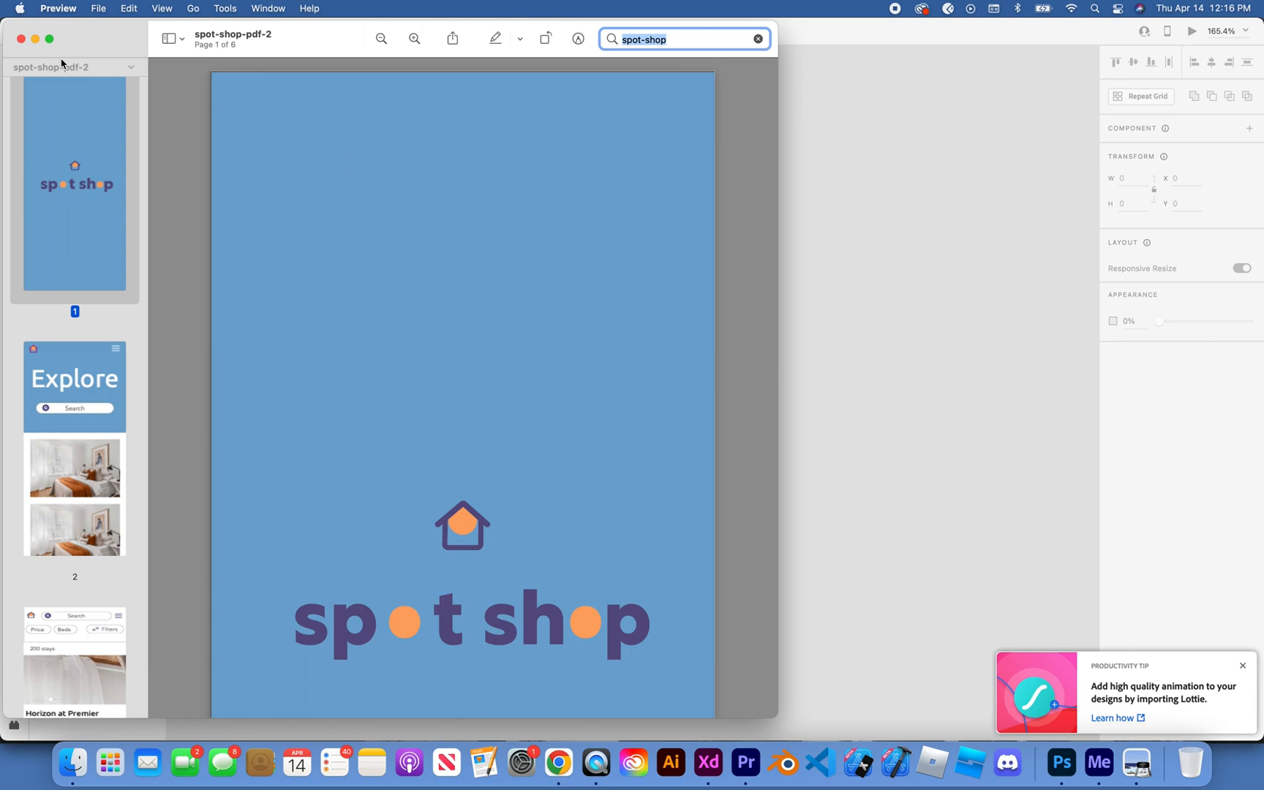
left_click(39, 44)
key("ctrl+Up")
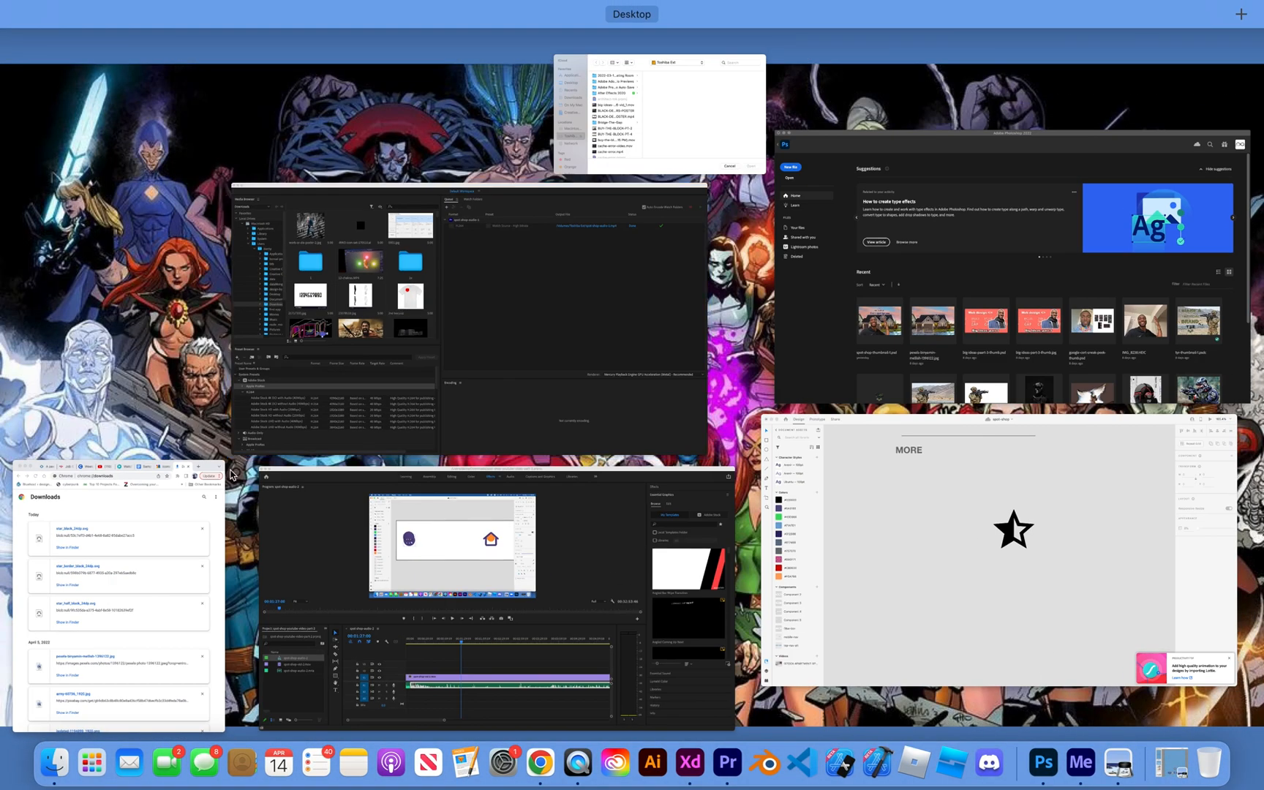
left_click(155, 534)
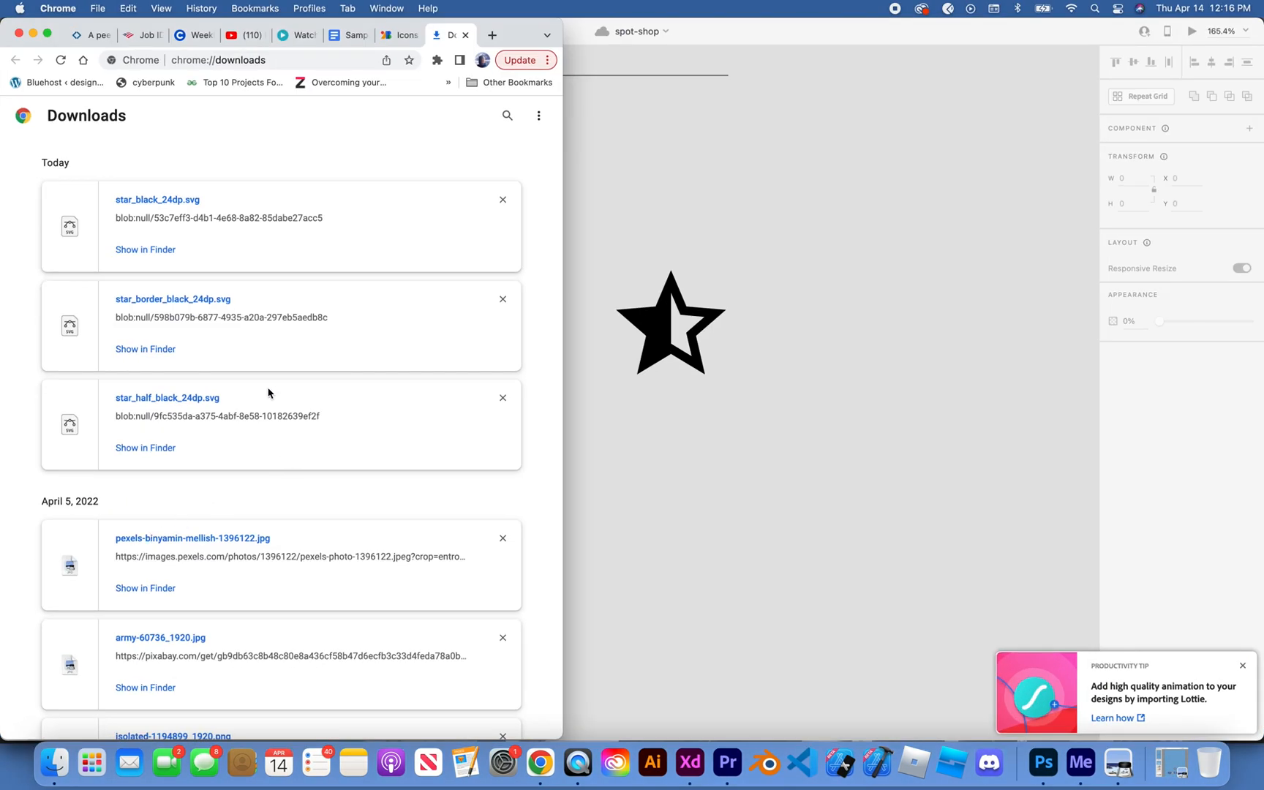
left_click_drag(162, 307, 776, 428)
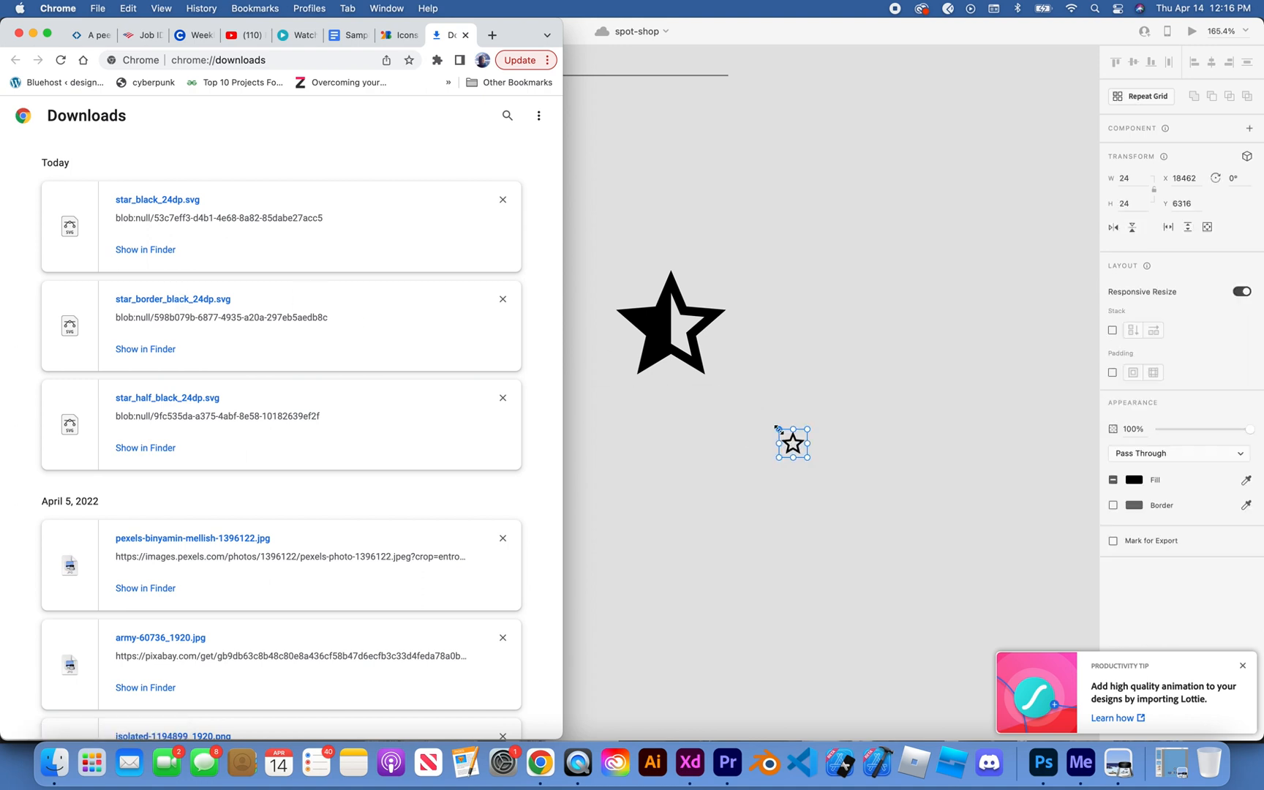
left_click(859, 377)
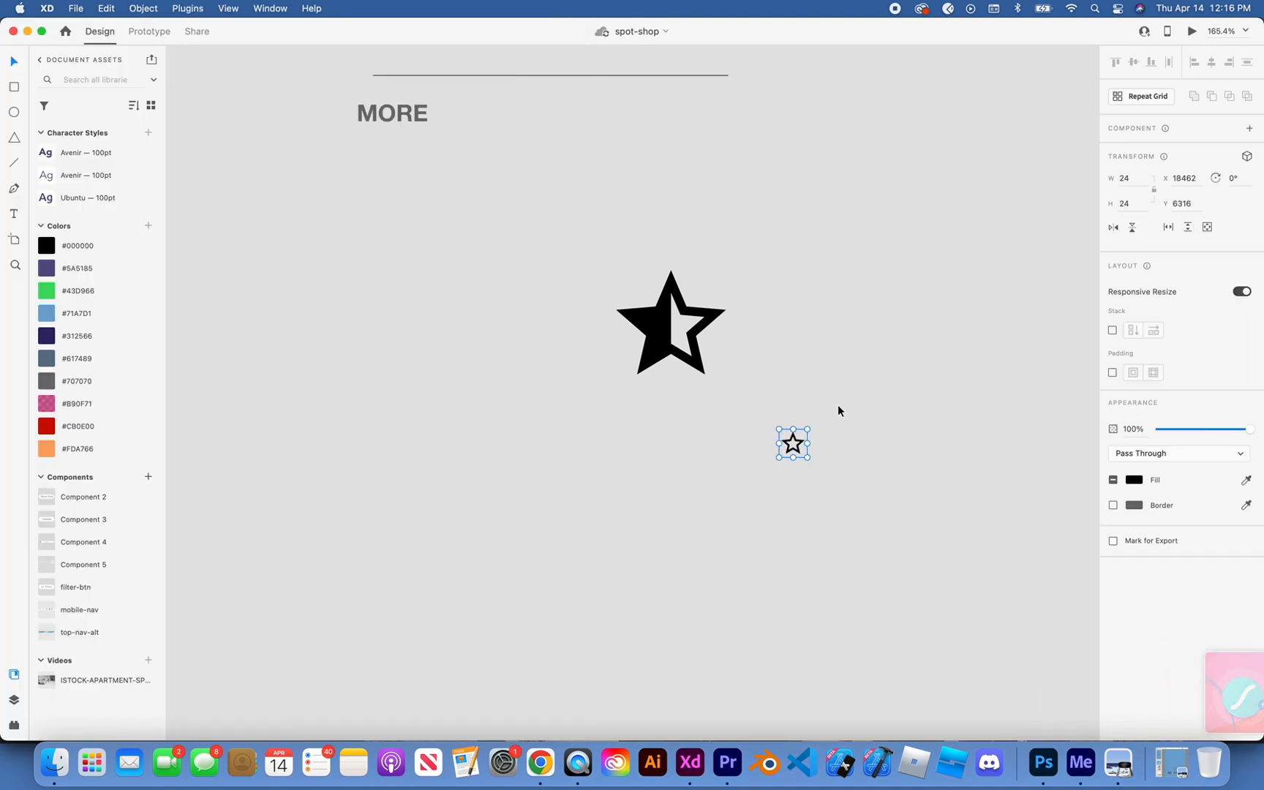
Step: Enlarge the outlined star proportionally to about 122 px wide and position it beside the half star
left_click_drag(807, 428, 930, 295)
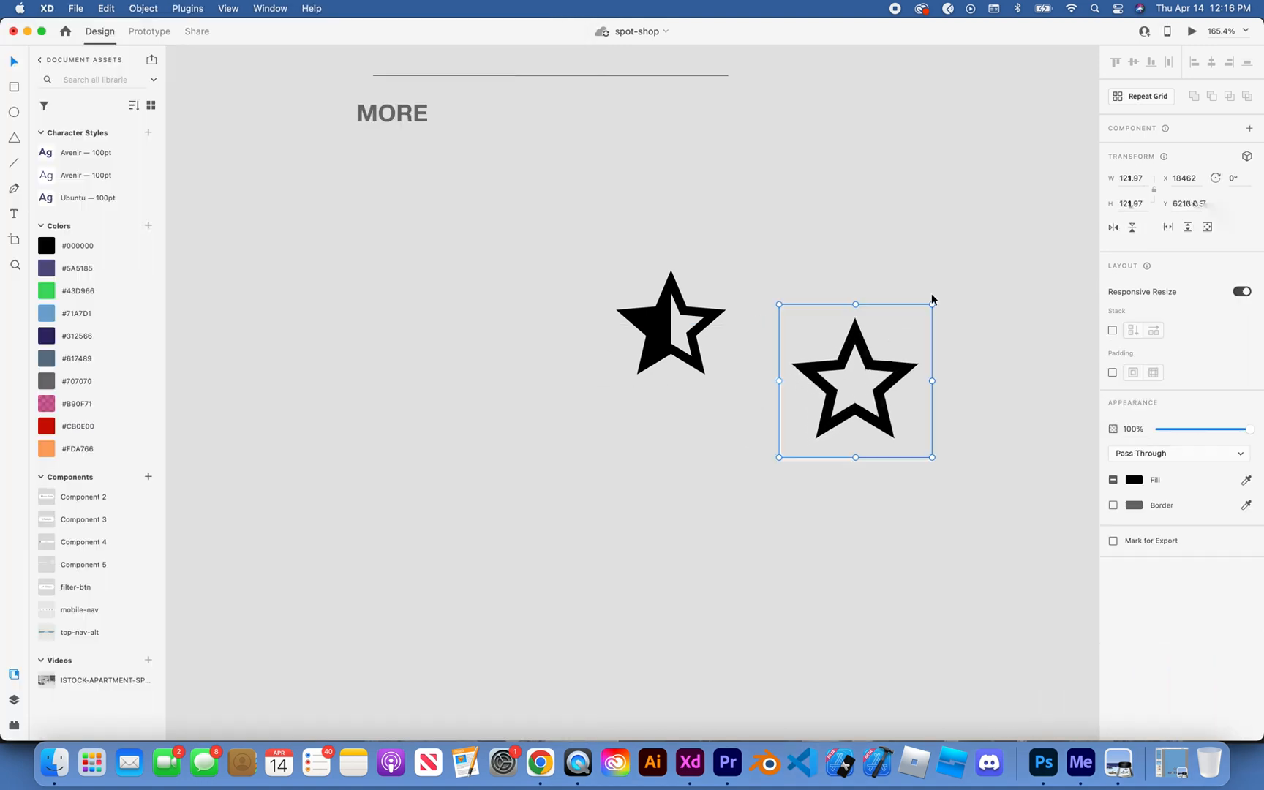
left_click_drag(874, 363, 856, 307)
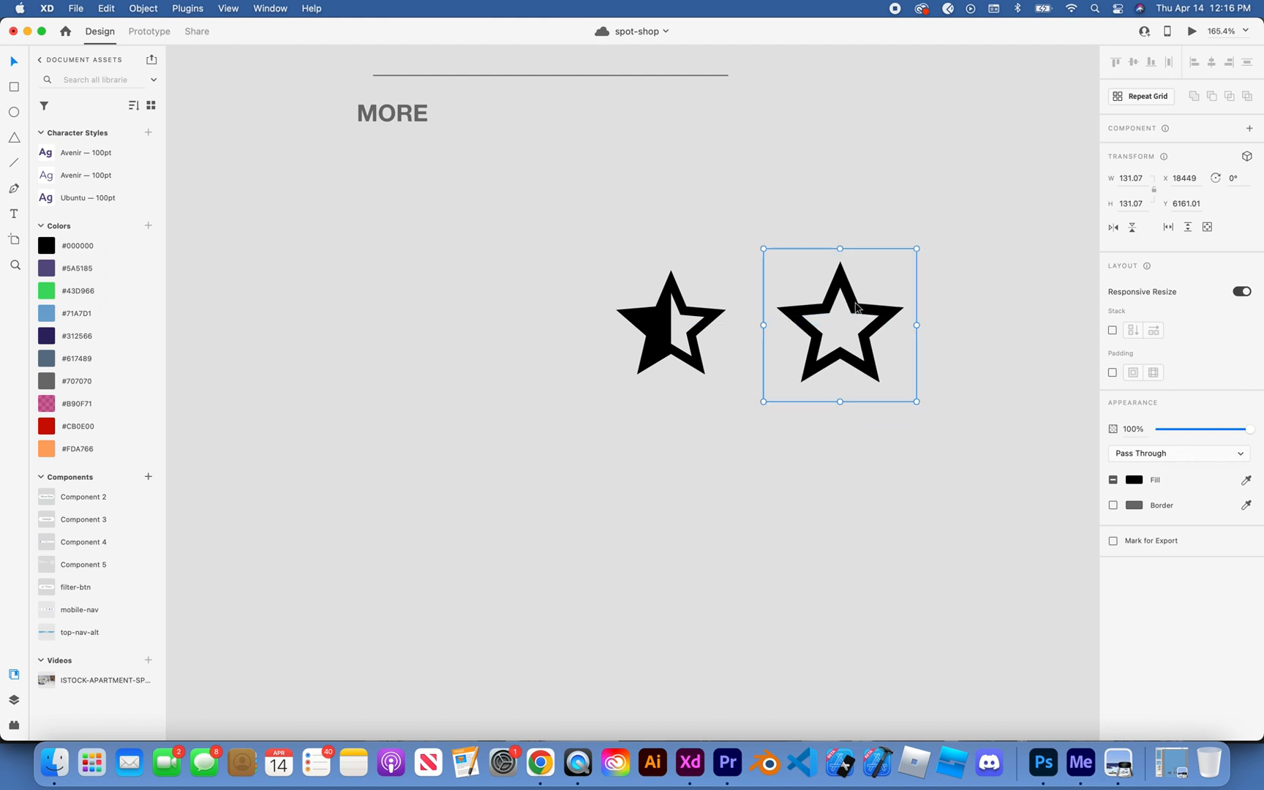
left_click_drag(915, 250, 906, 259)
left_click(948, 262)
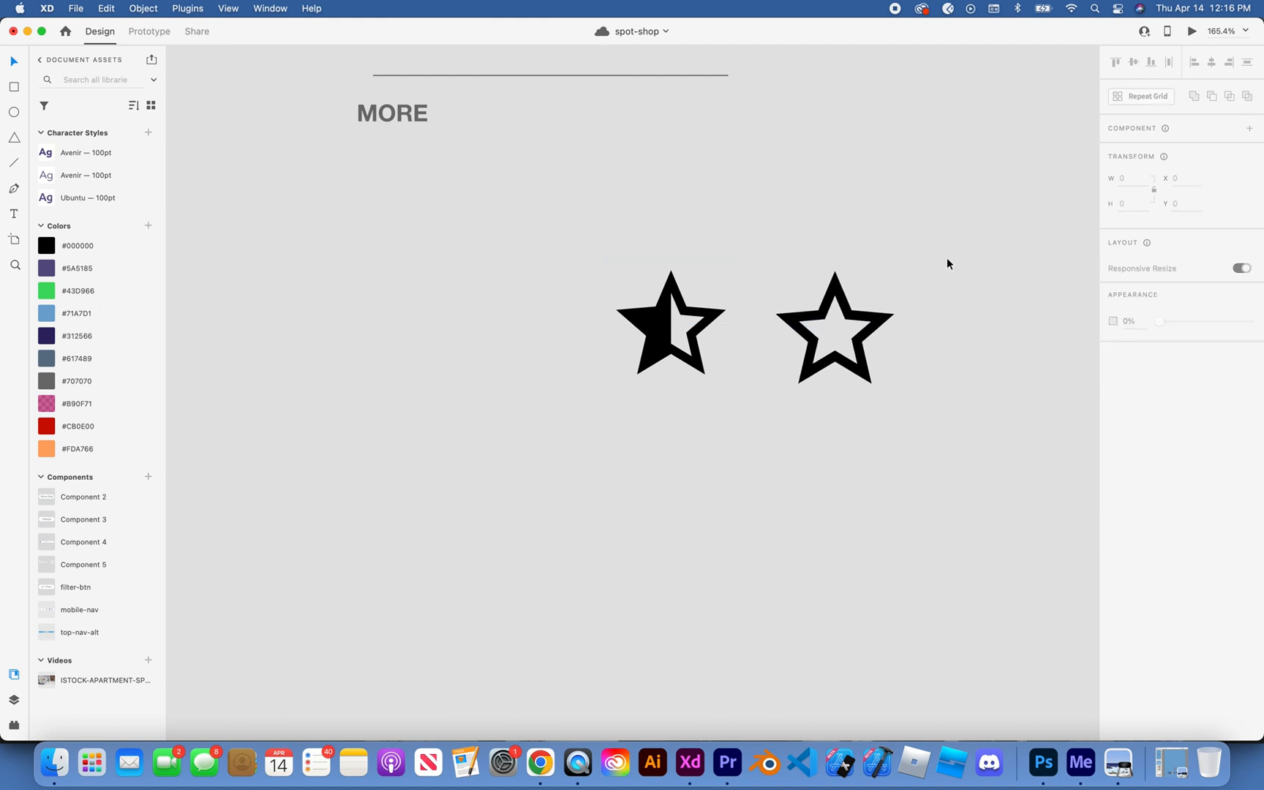
Step: Nudge the outlined star closer to the half star and shrink it to about 117 px wide to match
left_click_drag(861, 316, 854, 311)
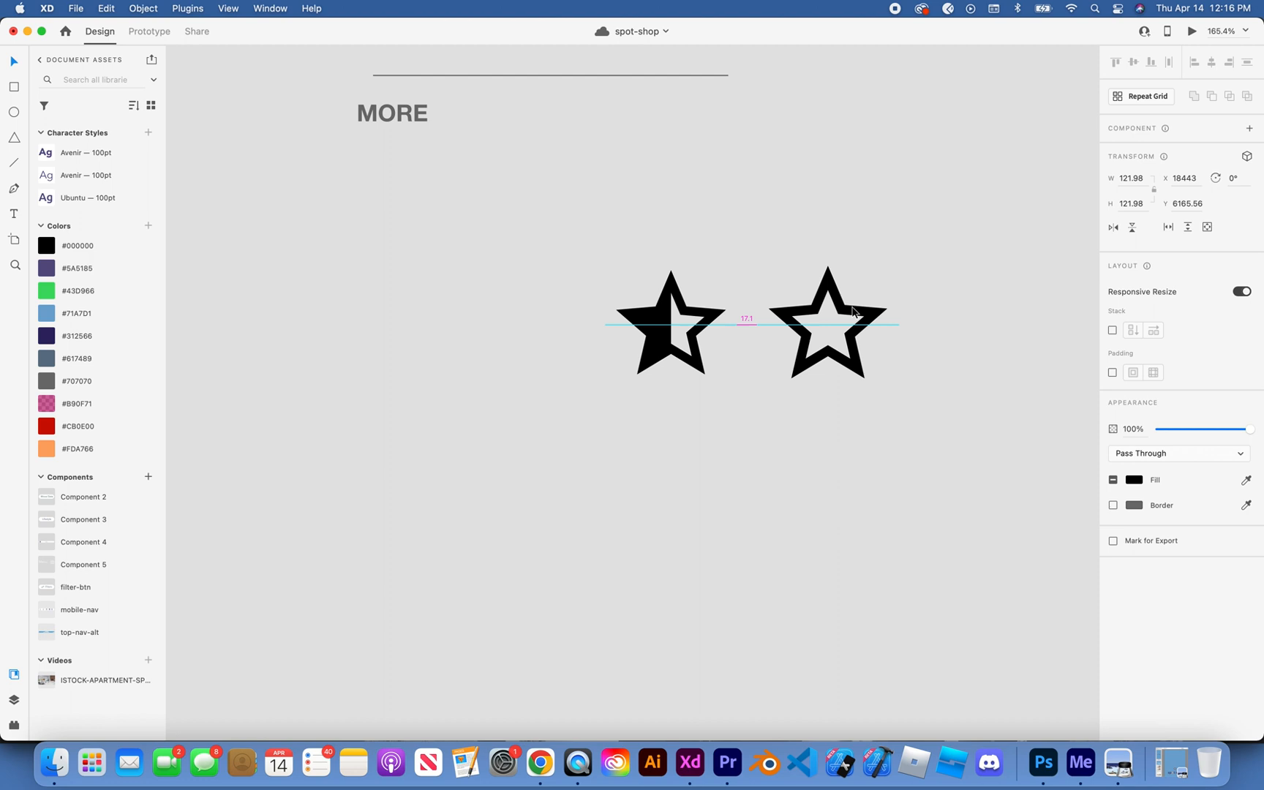
left_click(922, 298)
left_click(844, 306)
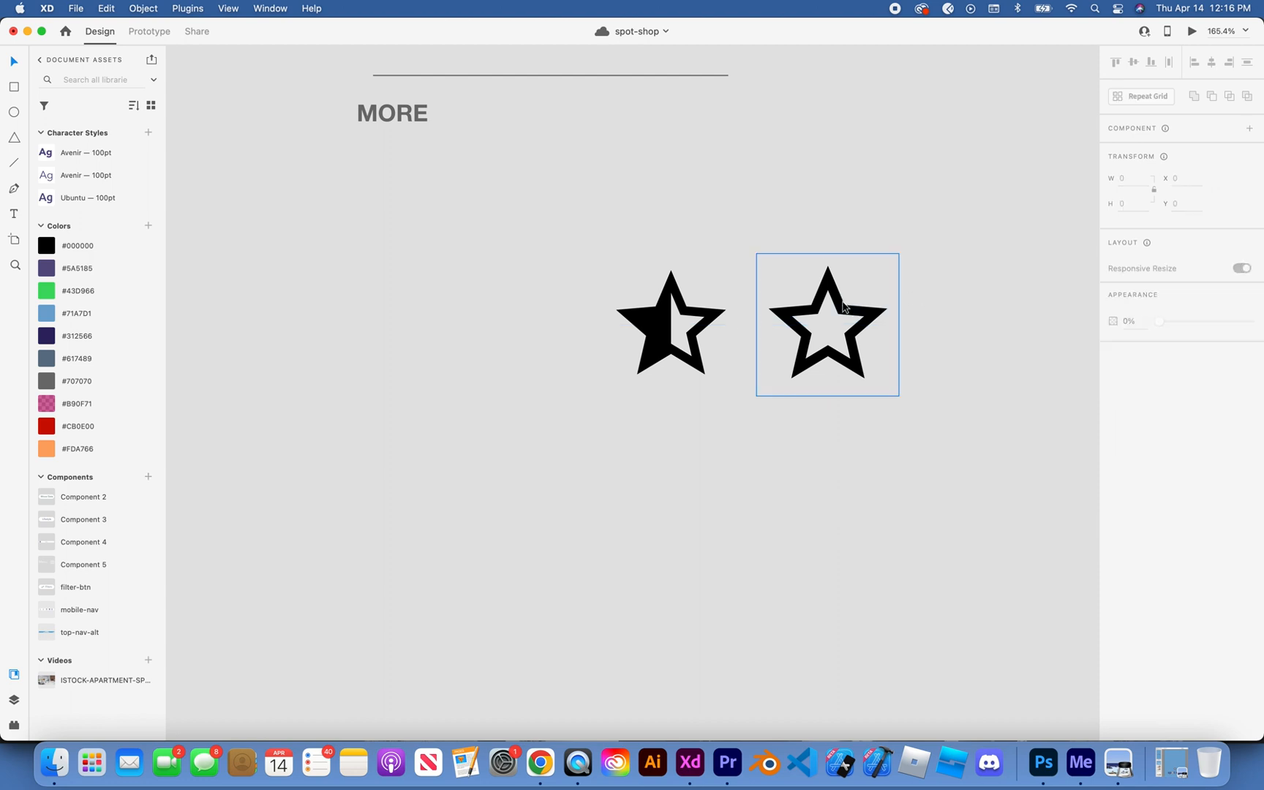
left_click(688, 336)
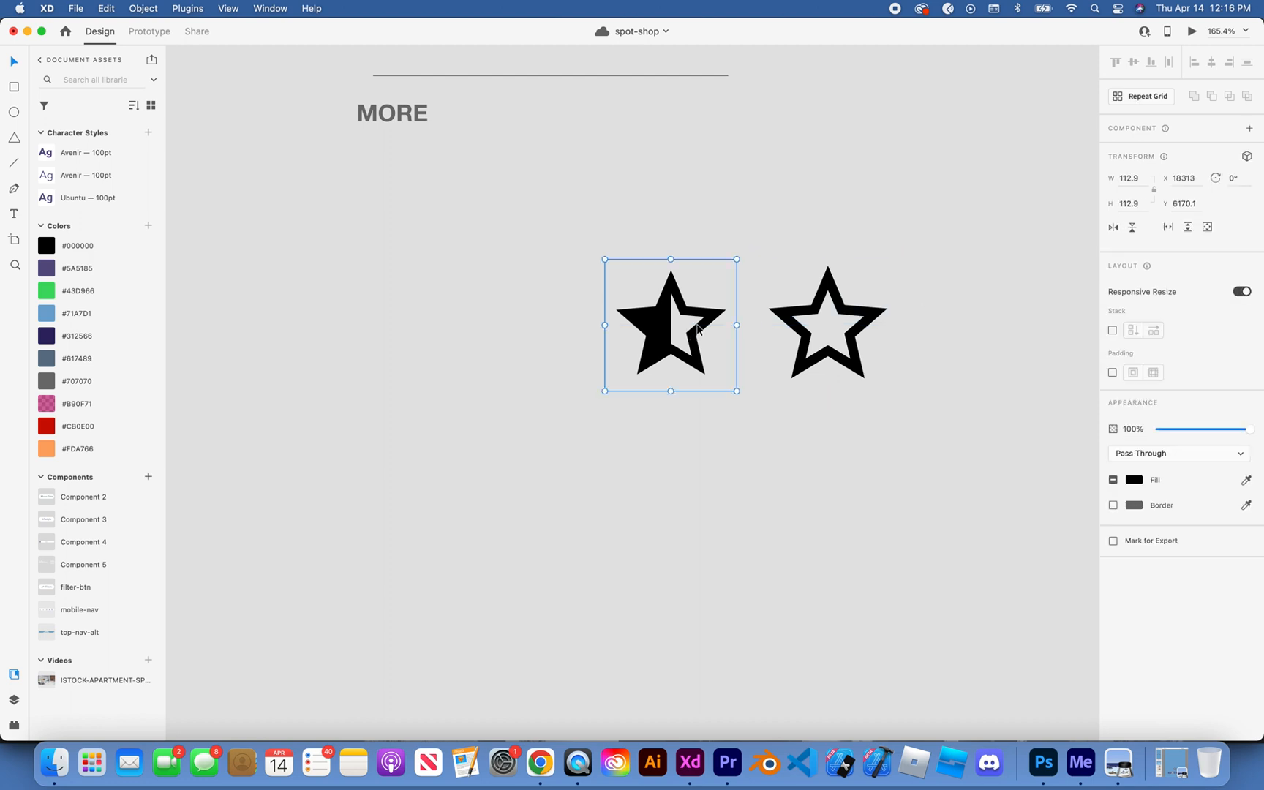
left_click(812, 316)
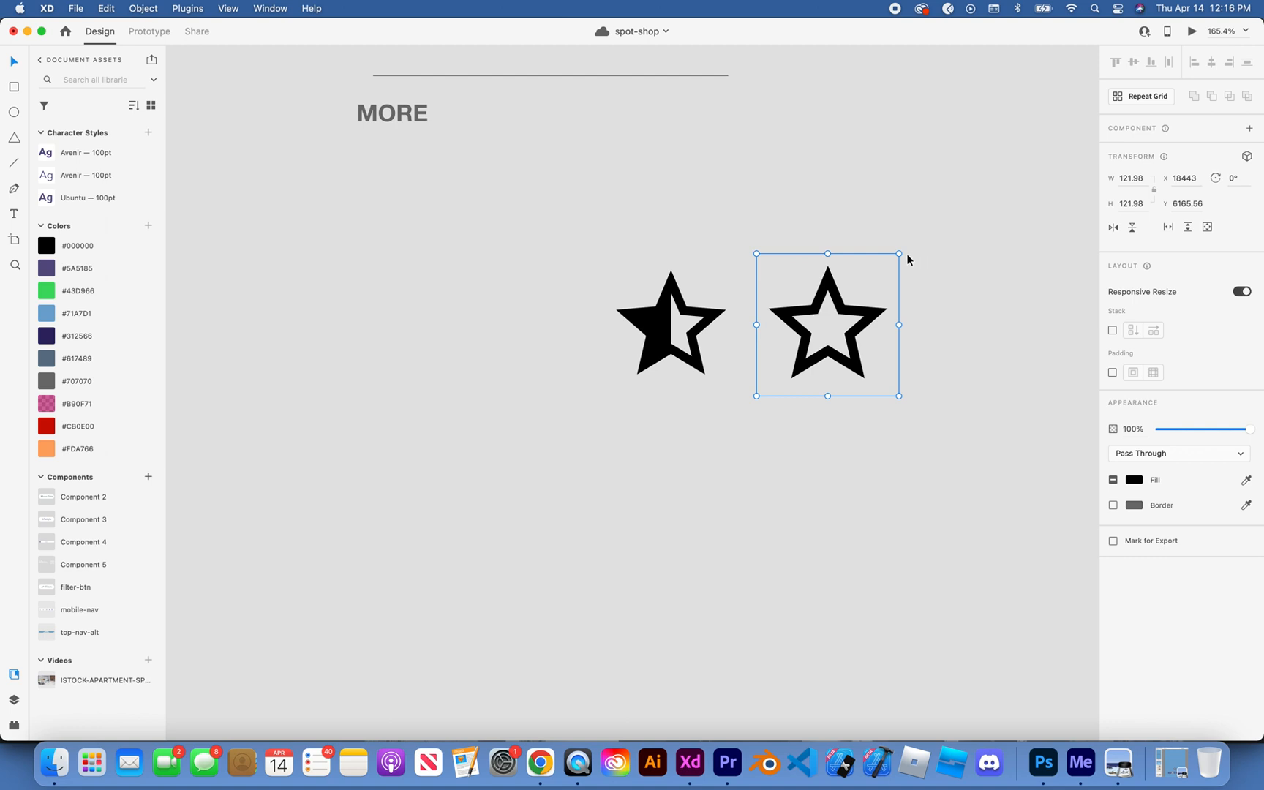
left_click_drag(898, 254, 895, 257)
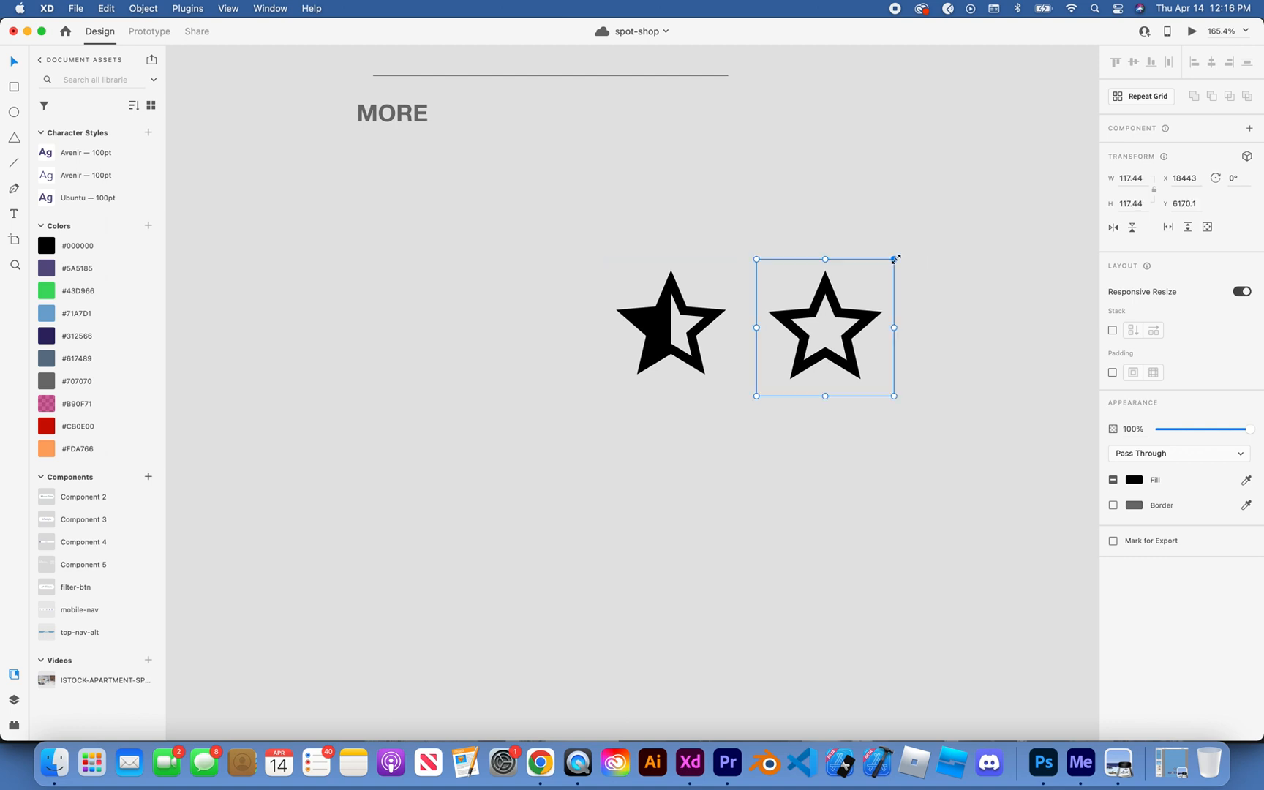
left_click(933, 250)
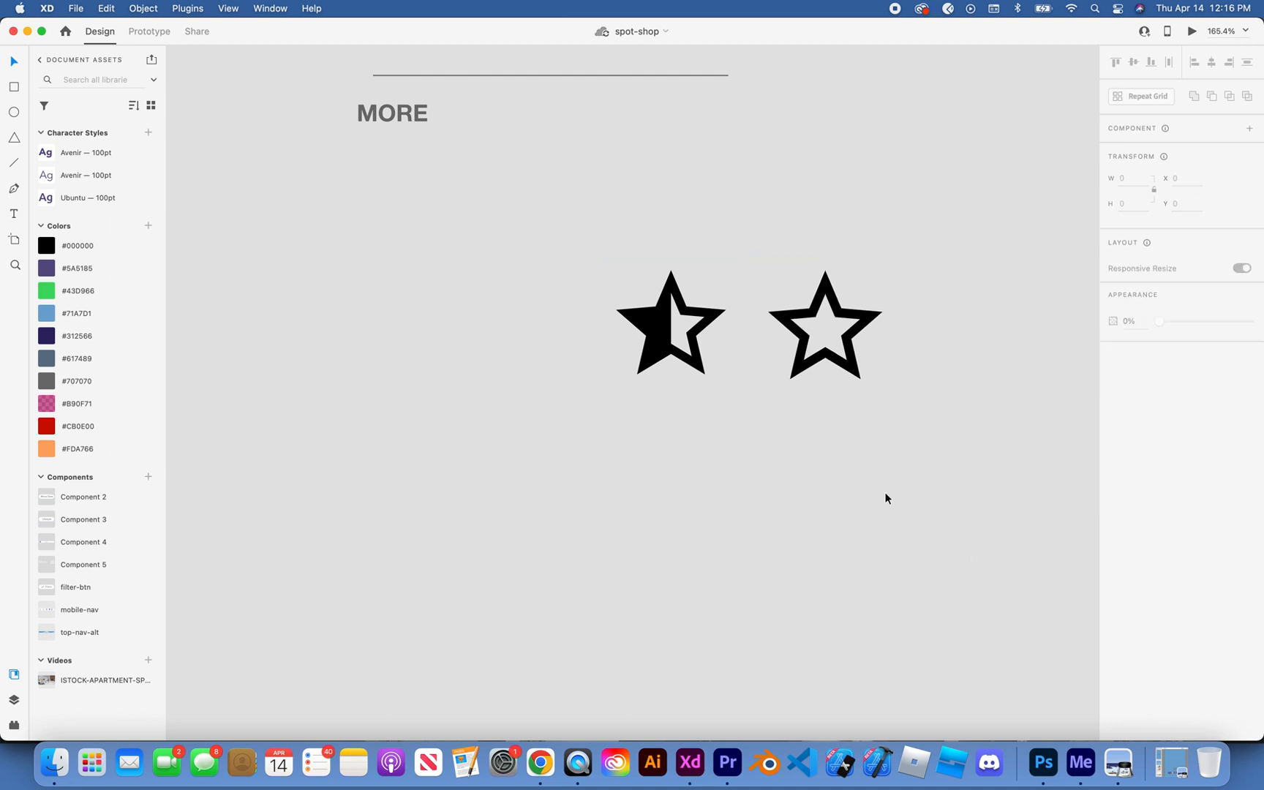
Step: Return to the Chrome downloads list and place star_black_24dp.svg on the Adobe XD canvas below the other stars
key("ctrl+Up")
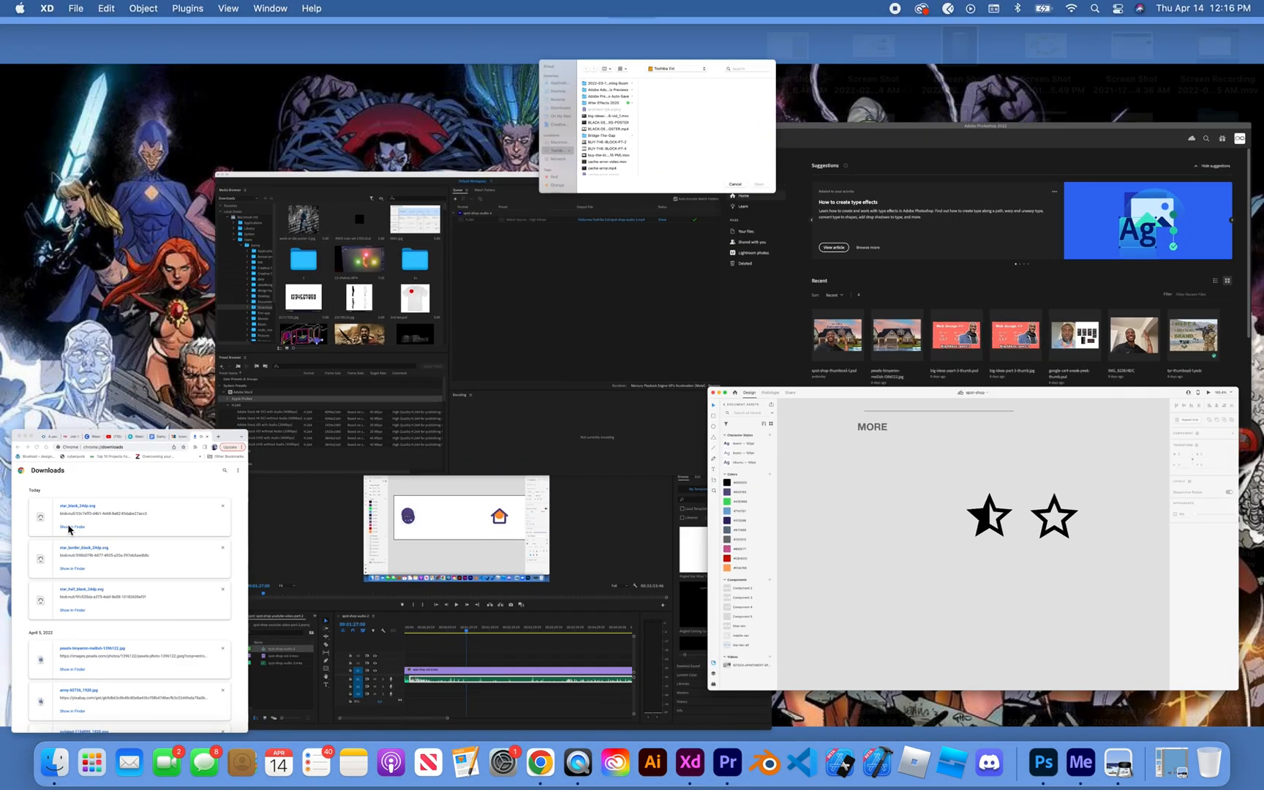
left_click(70, 529)
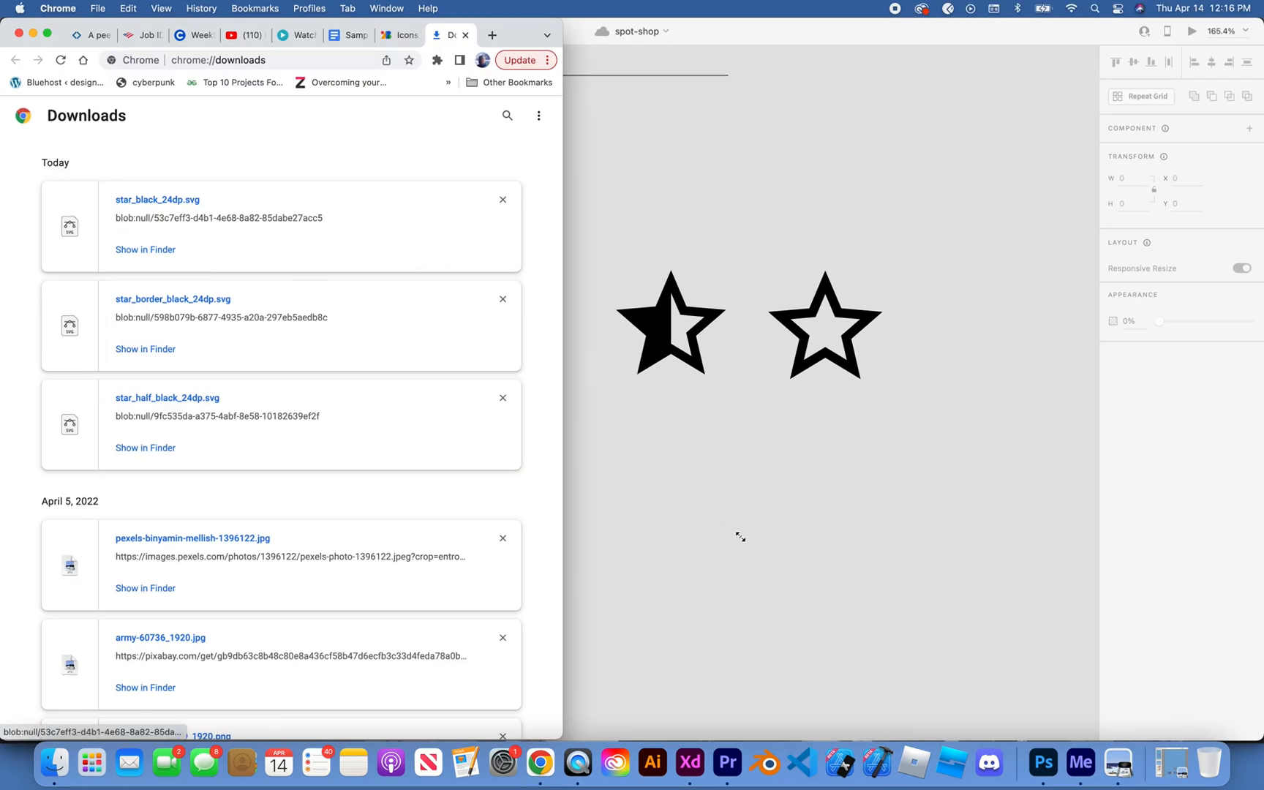
left_click_drag(740, 537, 834, 457)
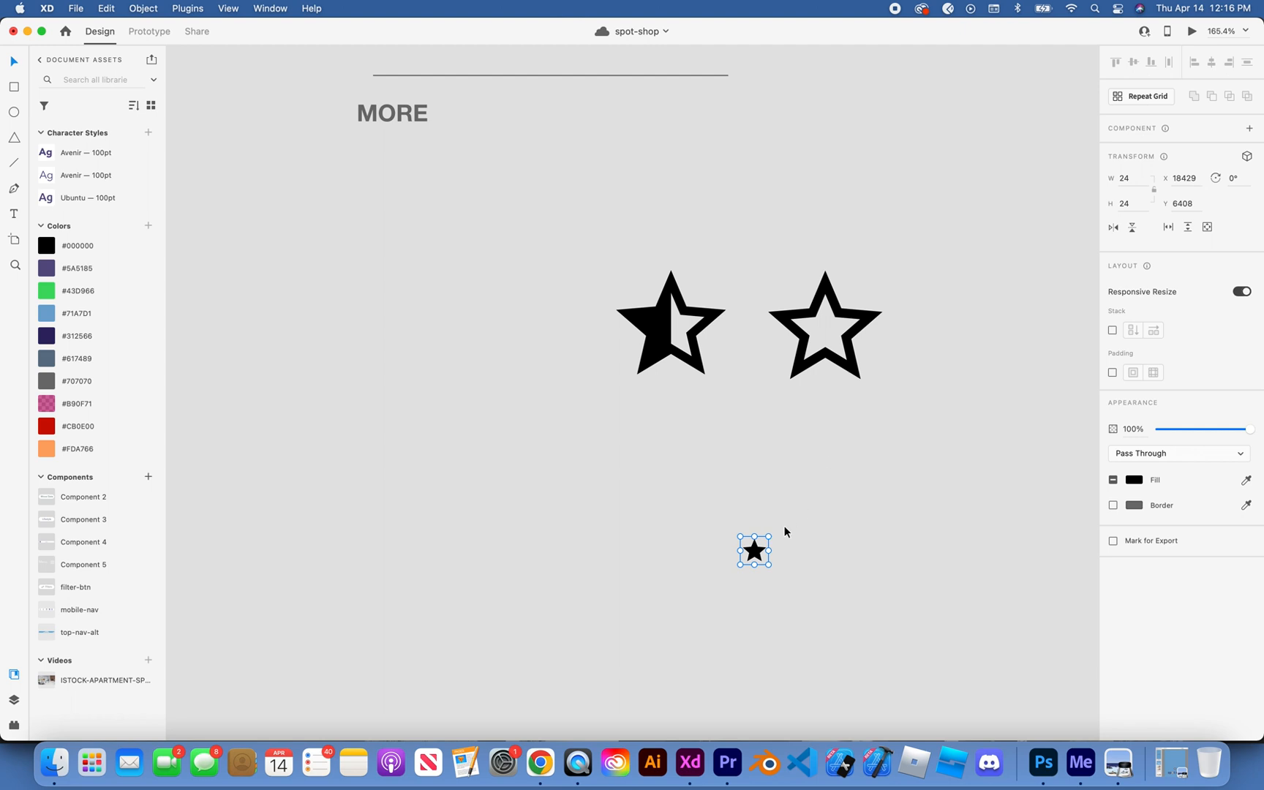
Step: Enlarge the filled star proportionally to about 113 px wide and align it beside the half star
left_click_drag(767, 533, 857, 442)
left_click_drag(814, 517, 542, 340)
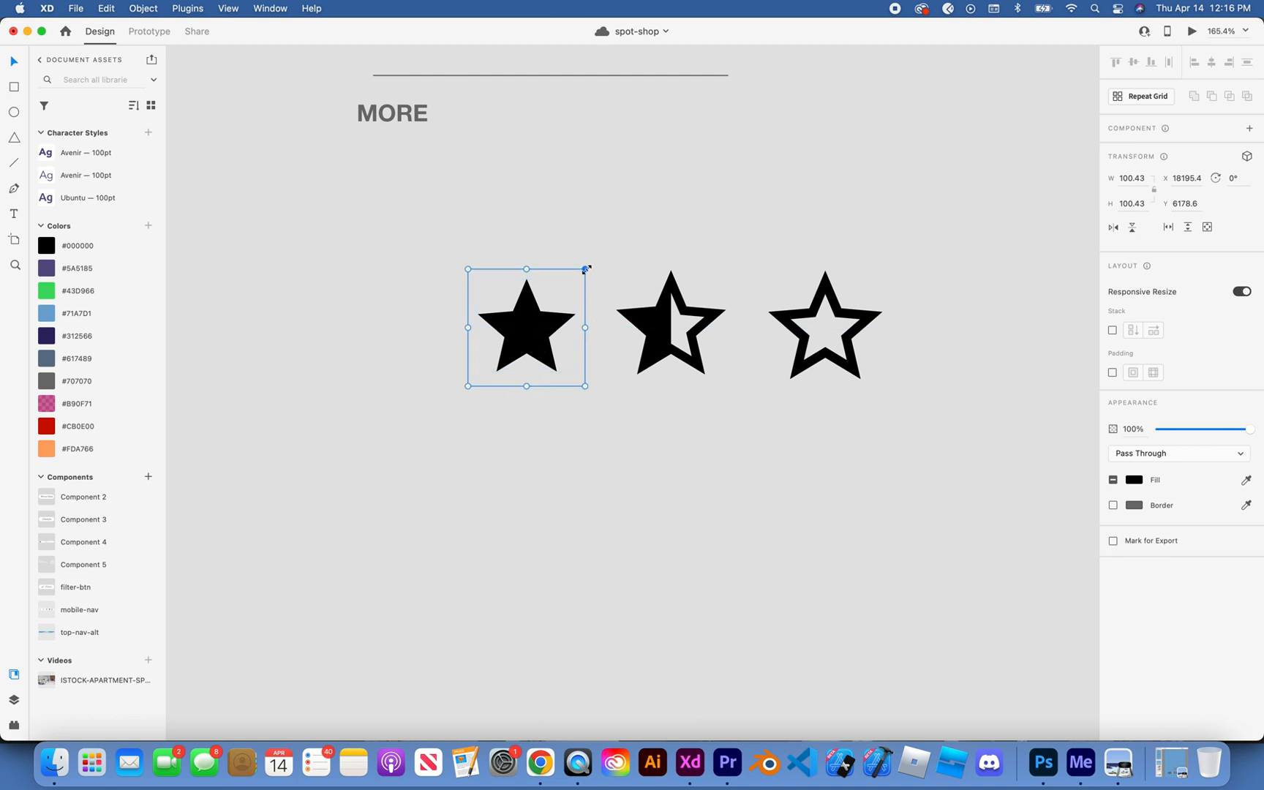
left_click_drag(586, 269, 592, 263)
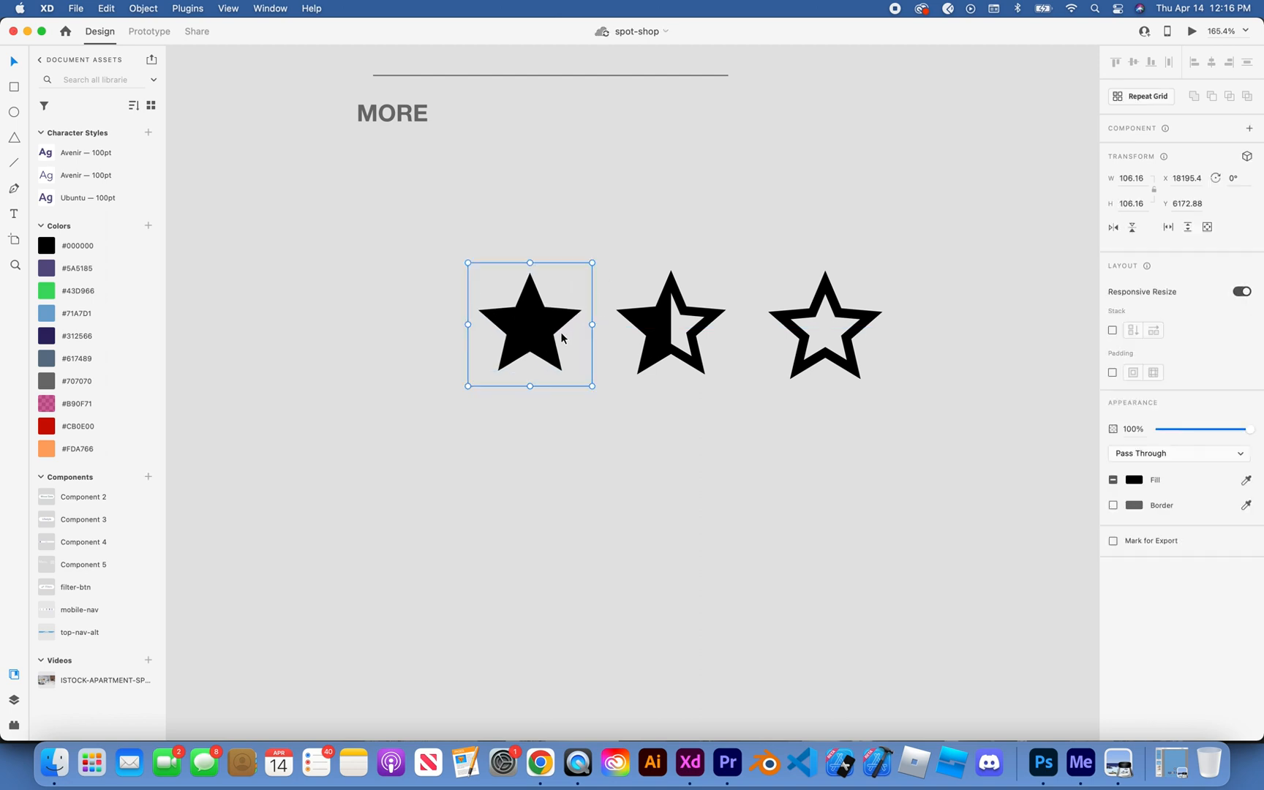
left_click_drag(527, 319, 528, 323)
left_click_drag(594, 264, 598, 260)
left_click(636, 227)
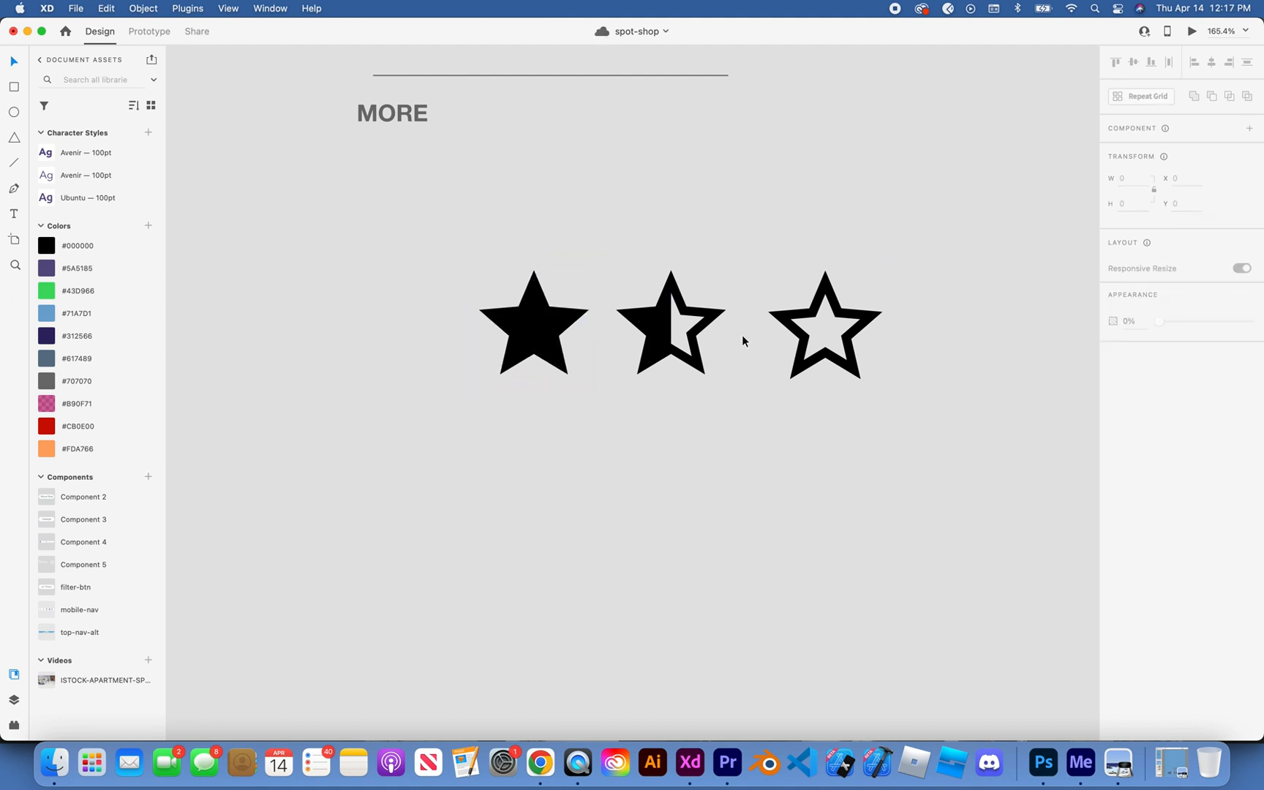
Step: Shift the half star to sit midway between the filled and outlined stars
left_click_drag(648, 350, 663, 349)
left_click(712, 213)
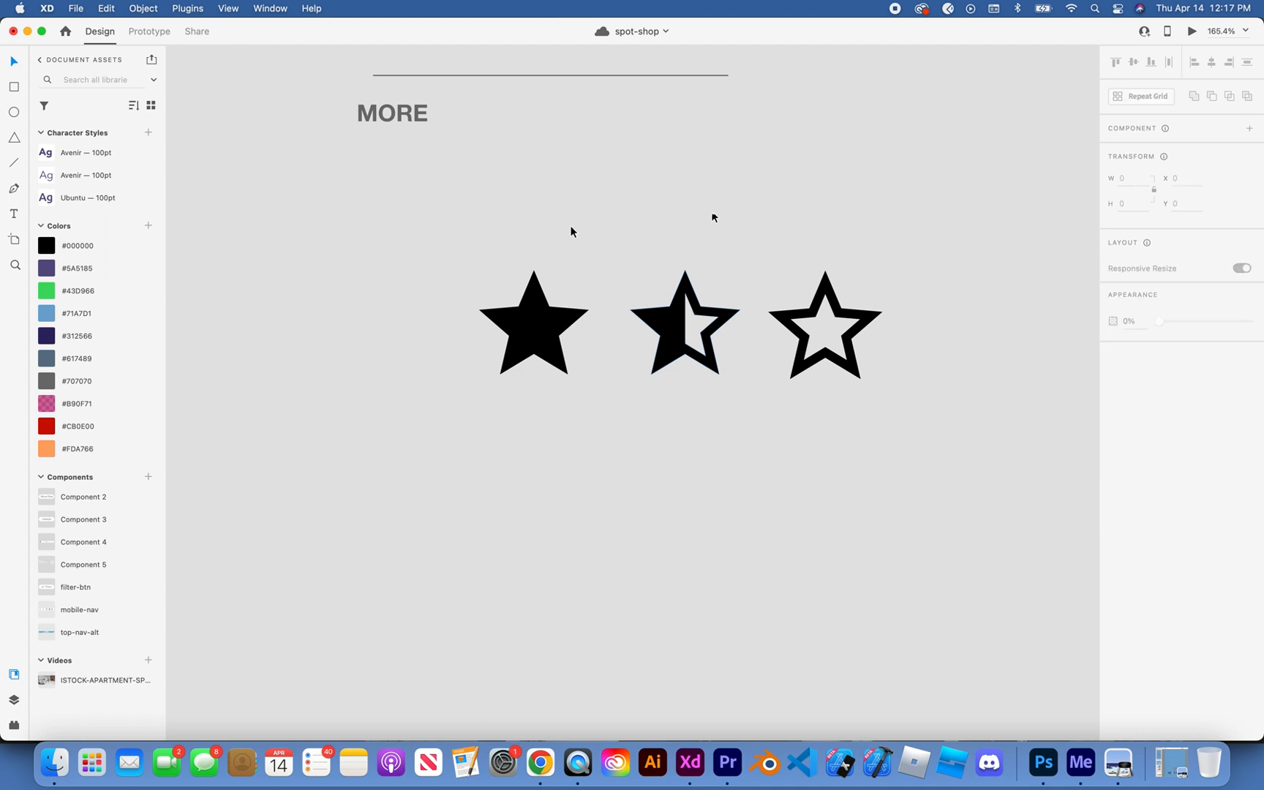
left_click_drag(461, 244, 954, 432)
left_click(892, 477)
Step: Look over the Reviews section and the surrounding spot-shop artboards in relation to the new star set
scroll(892, 478, "down", 3)
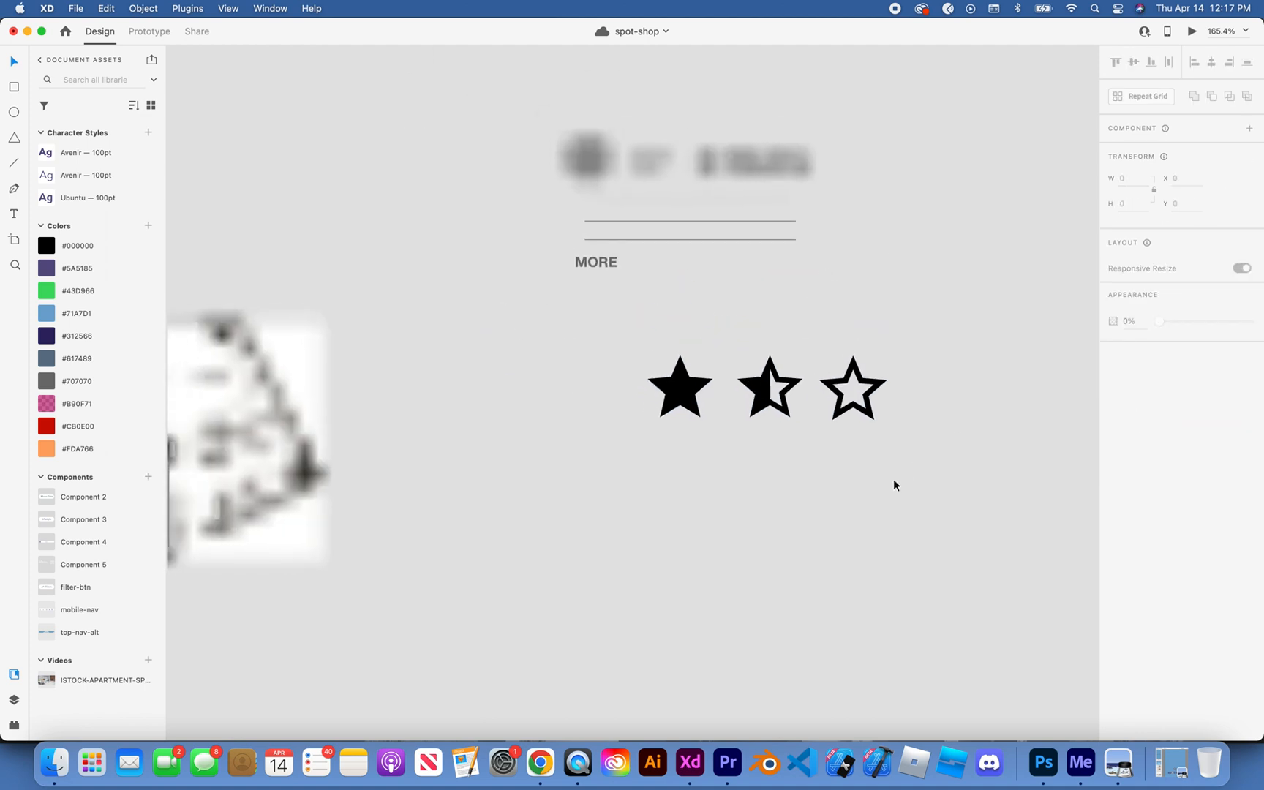
scroll(893, 481, "down", 10)
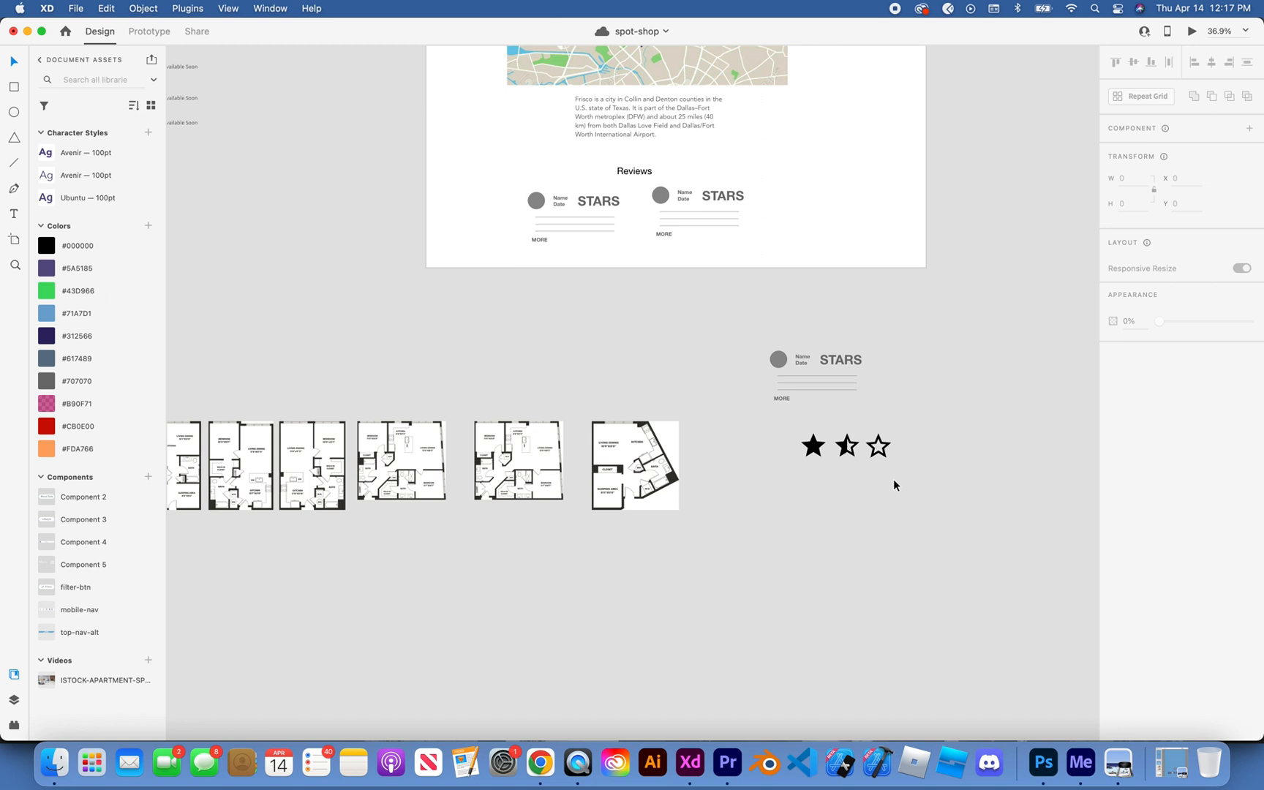
scroll(892, 477, "up", 5)
scroll(892, 478, "right", 4)
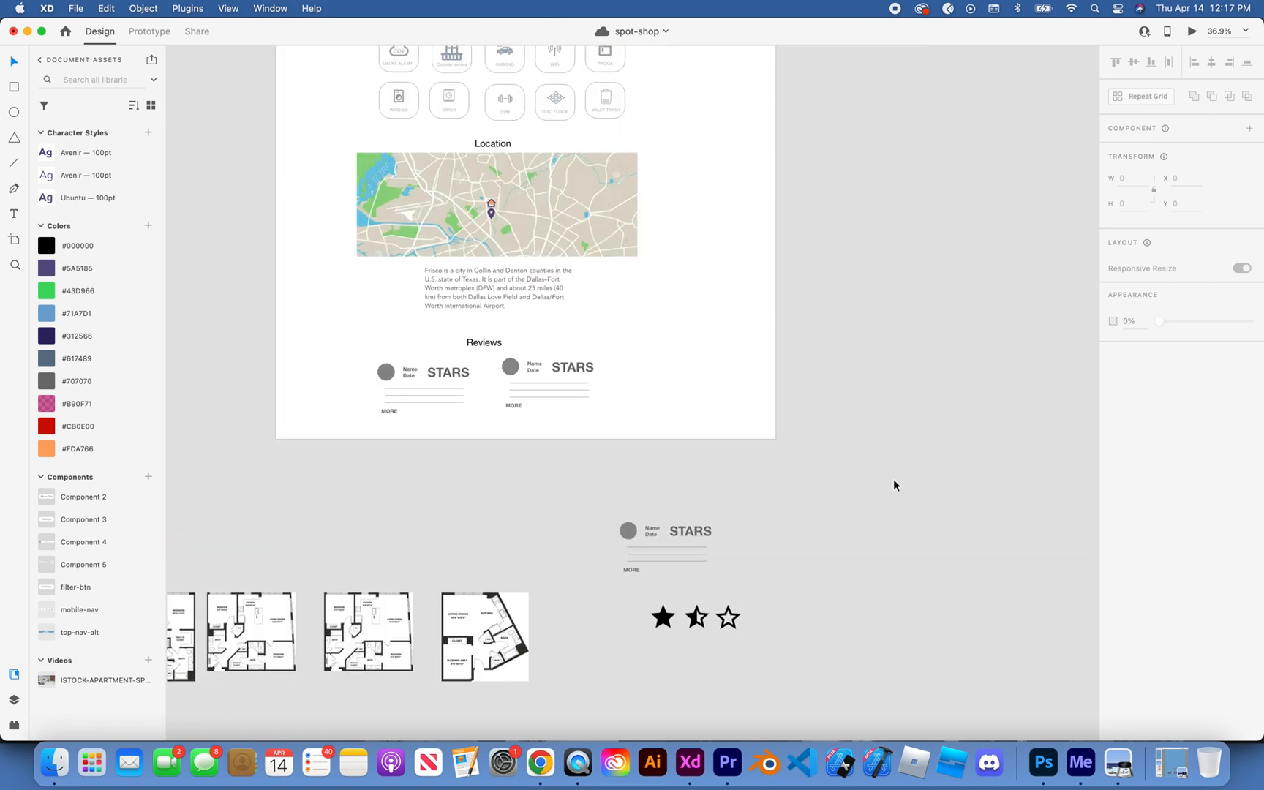
scroll(892, 477, "down", 3)
scroll(892, 477, "right", 4)
scroll(892, 478, "up", 2)
scroll(890, 480, "down", 3)
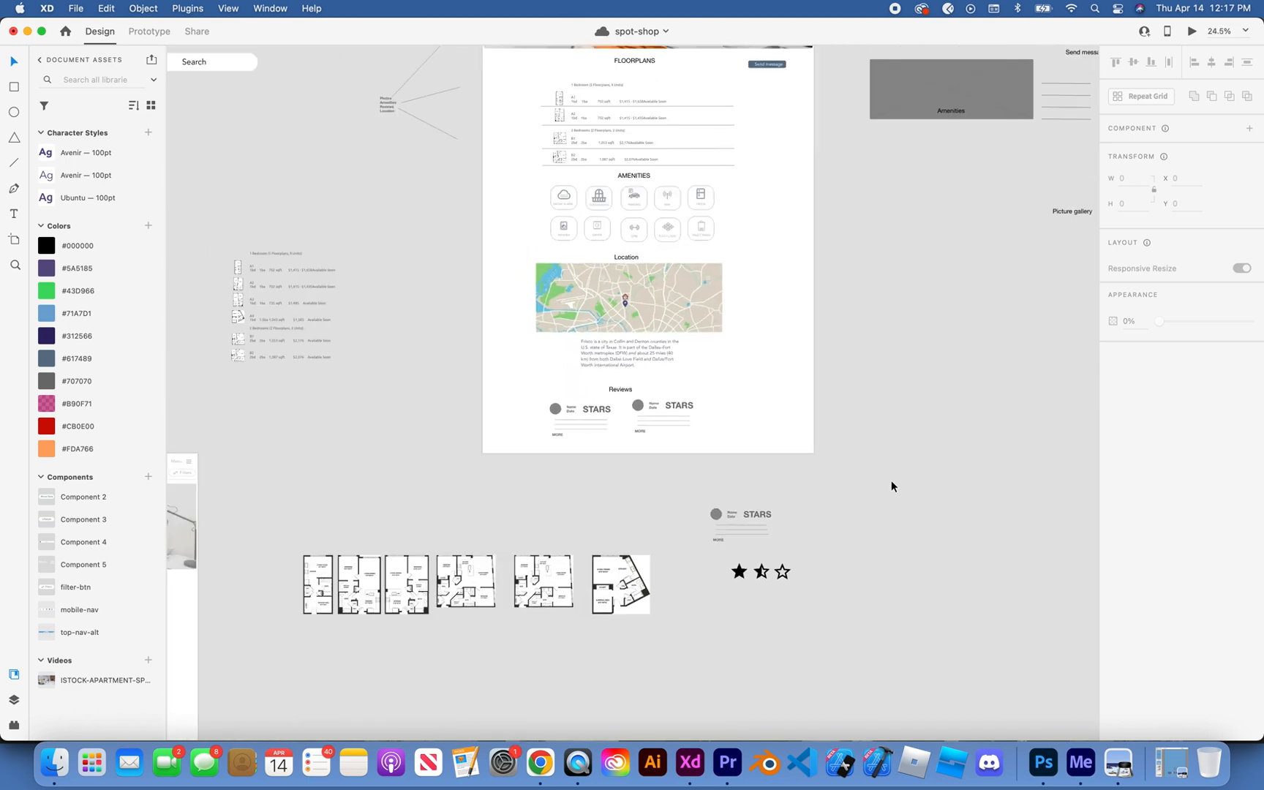
scroll(892, 484, "down", 3)
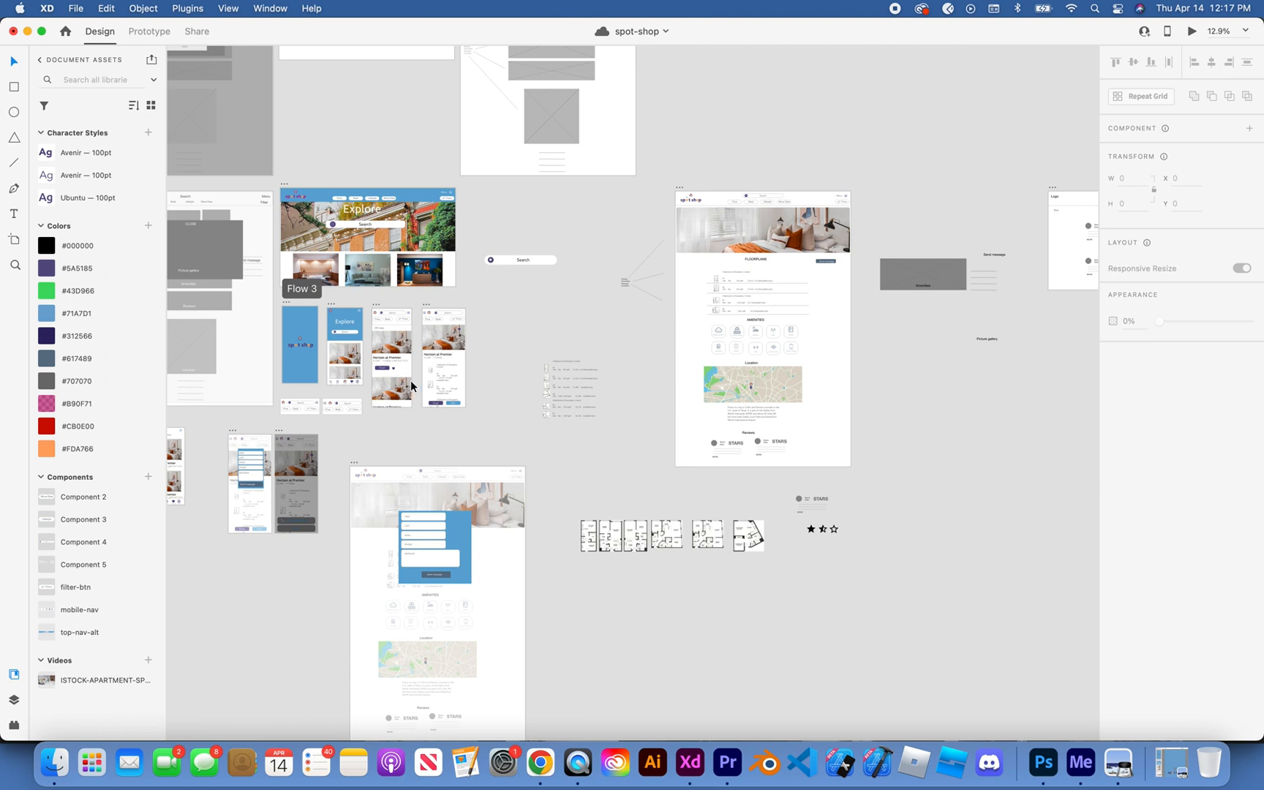
scroll(843, 553, "up", 5)
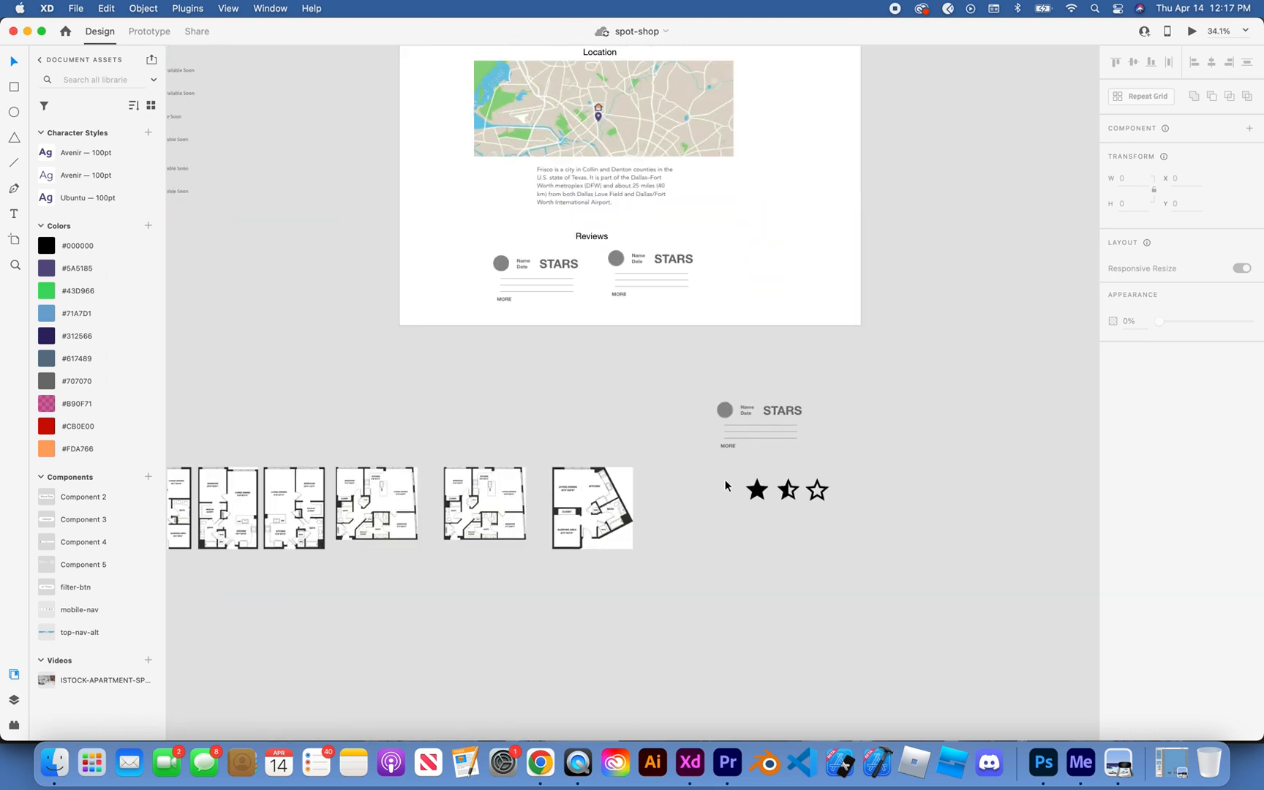
Step: Duplicate the row of three black stars directly below the original row
left_click(756, 489)
scroll(756, 490, "down", 3)
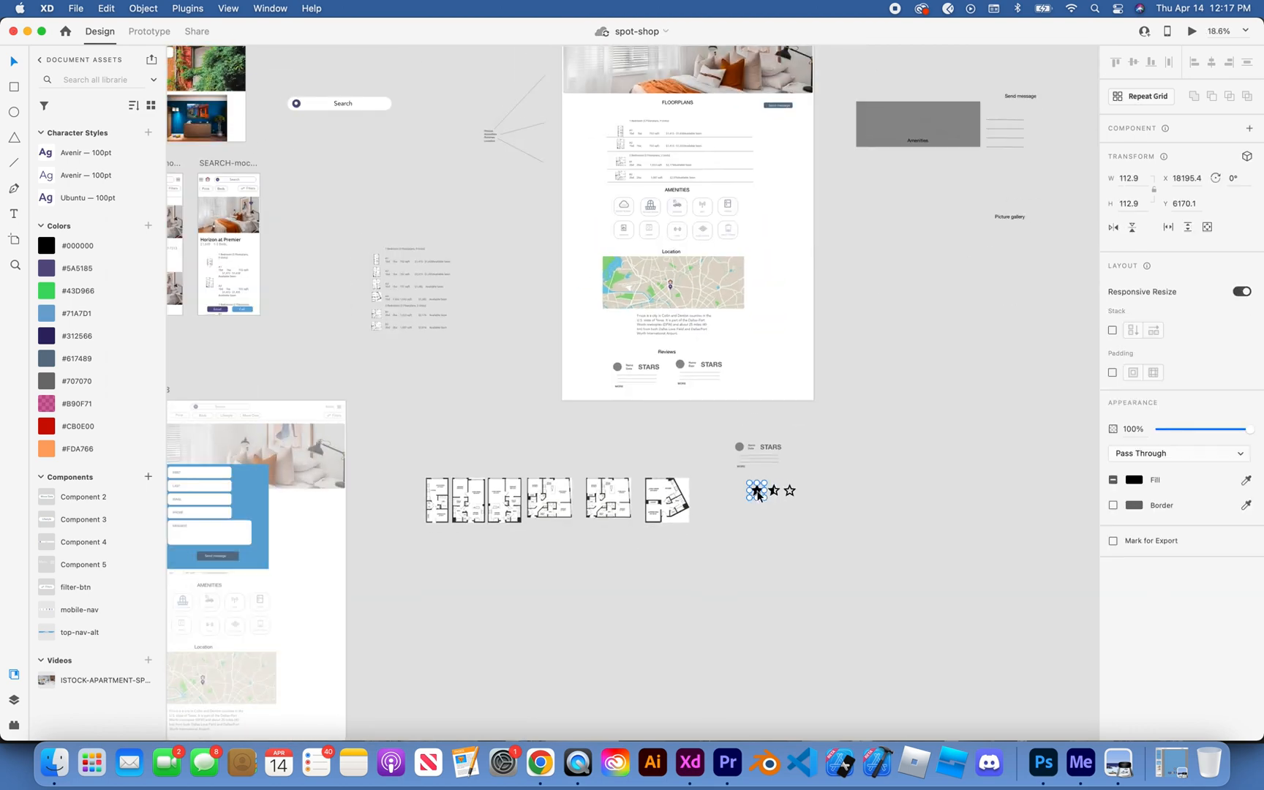
left_click(722, 487)
scroll(743, 478, "up", 3)
left_click_drag(743, 481, 882, 515)
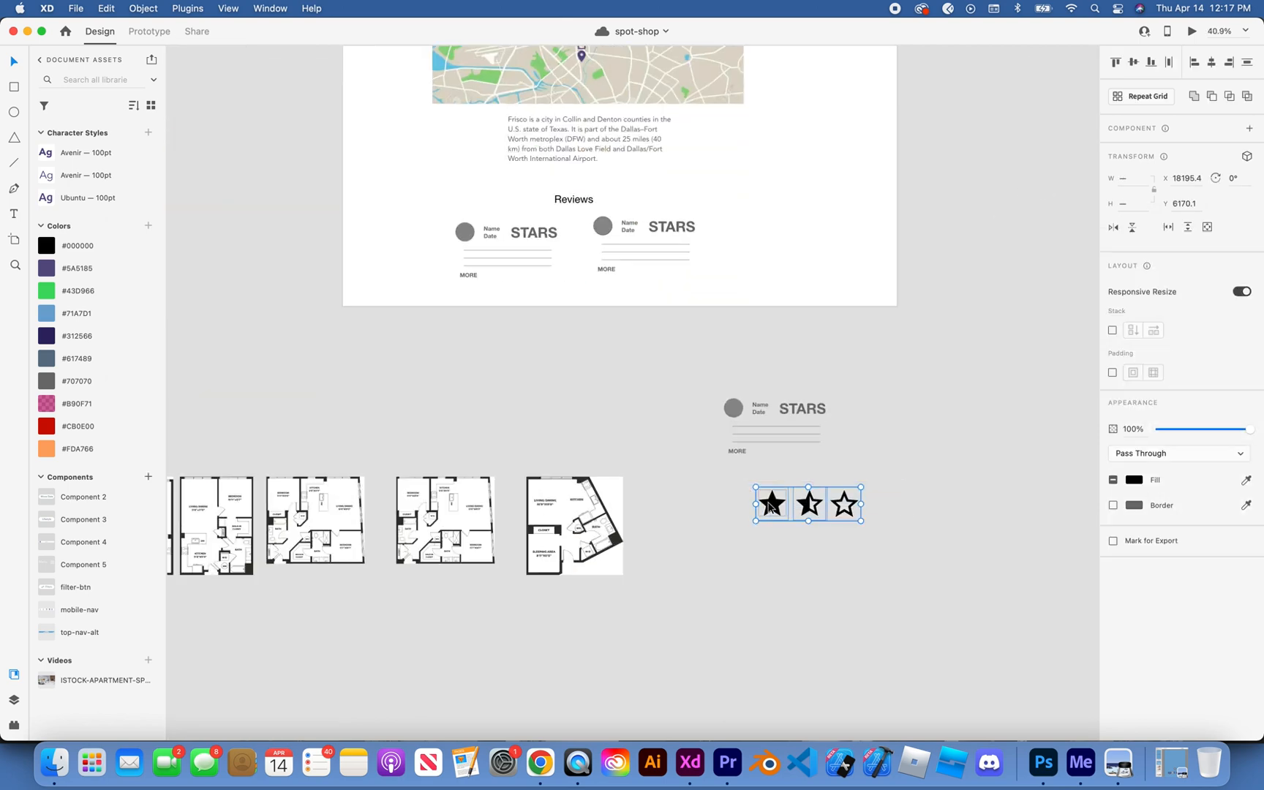
left_click_drag(769, 504, 769, 543)
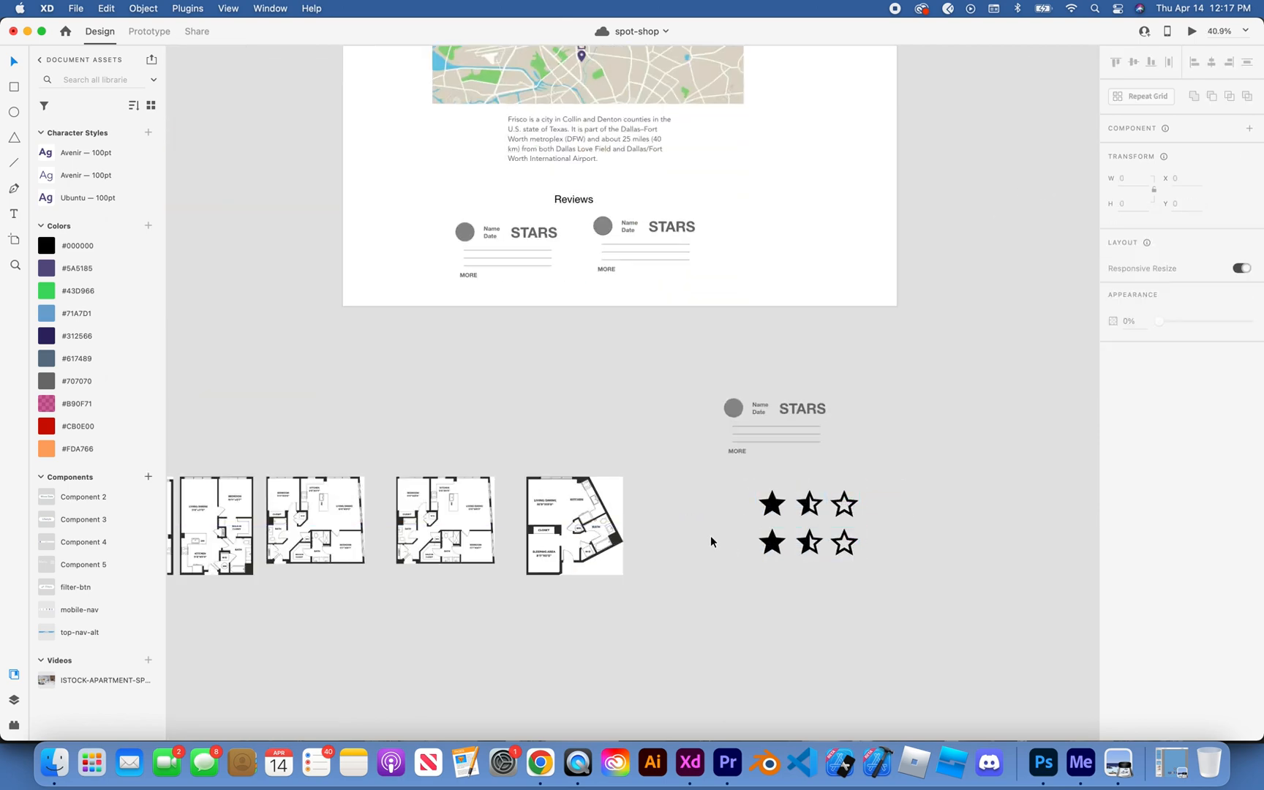
Step: Recolor the duplicated star row with the orange sampled from the logo on the blue mobile splash screen
scroll(710, 536, "down", 5)
scroll(840, 555, "down", 4)
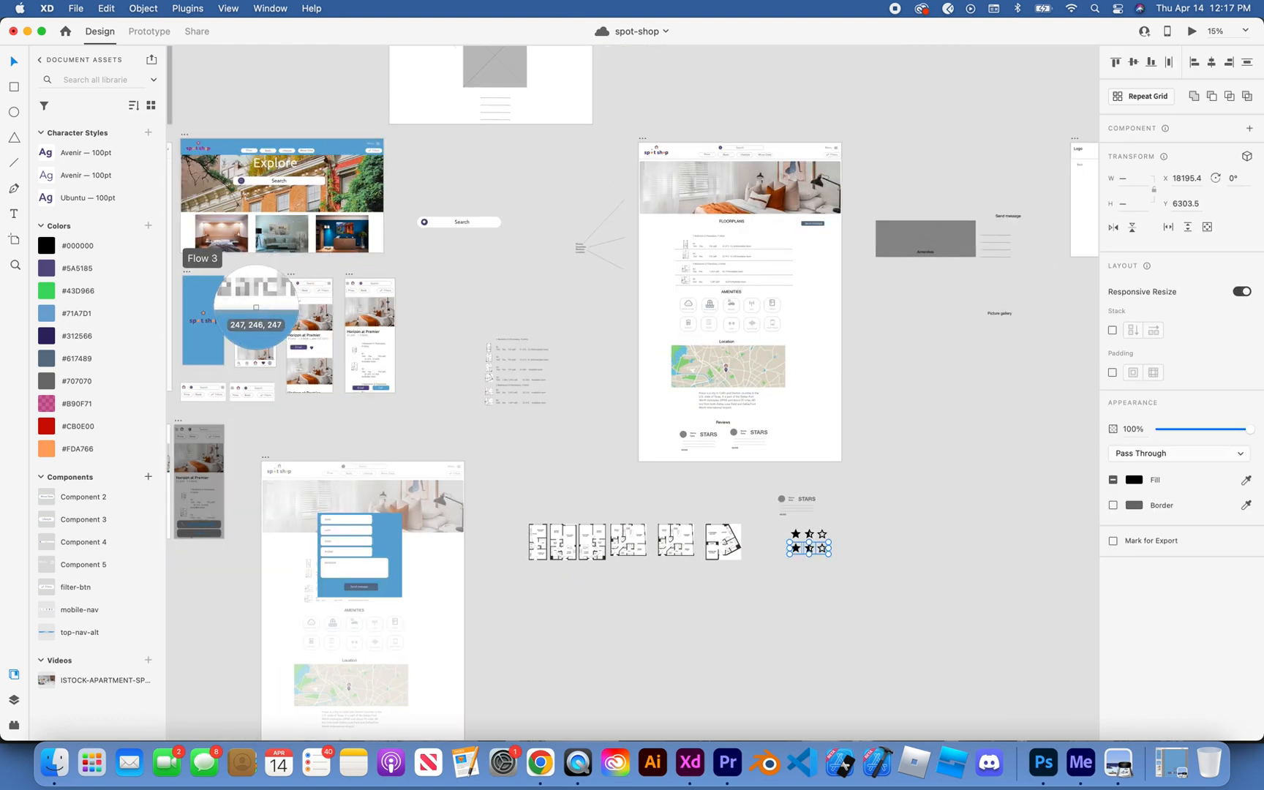
left_click(197, 320)
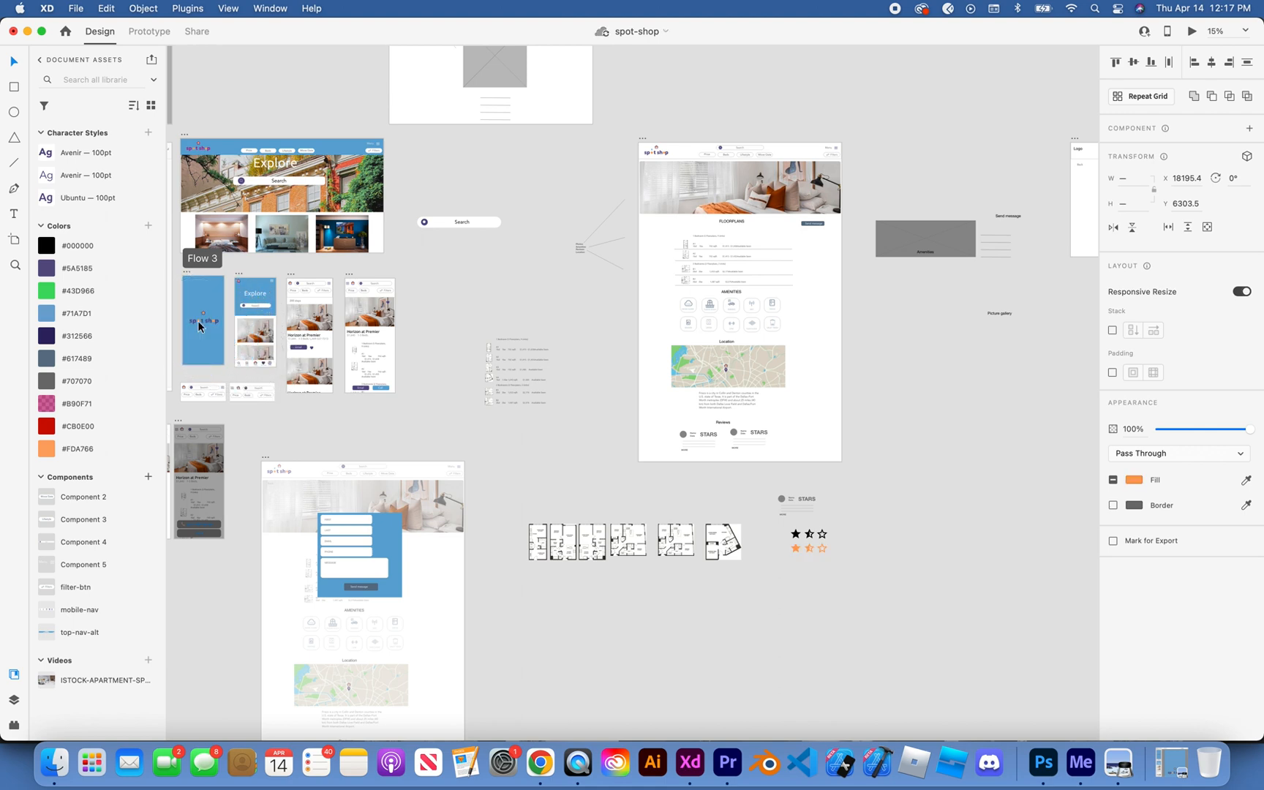
left_click(917, 551)
Step: Duplicate the review card above the stars and place the copy beside the original
scroll(917, 550, "up", 5)
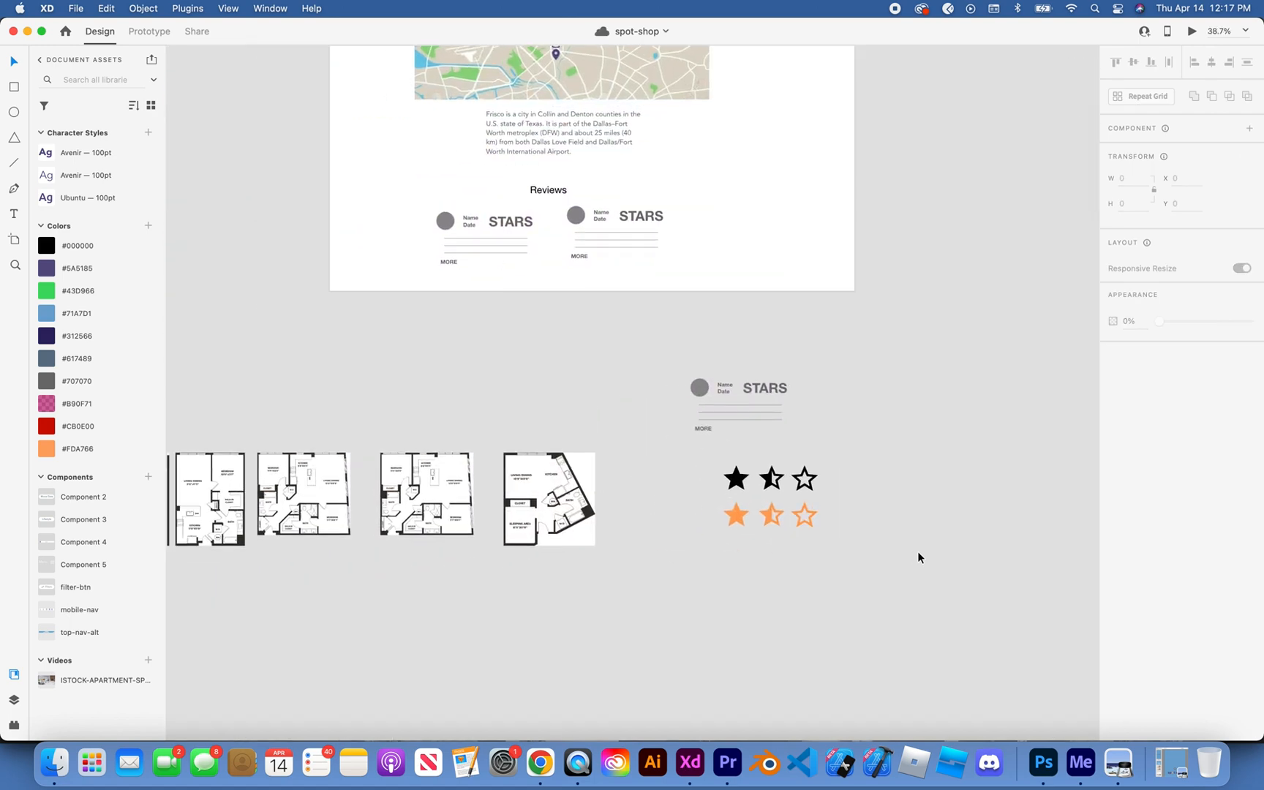
scroll(917, 556, "up", 3)
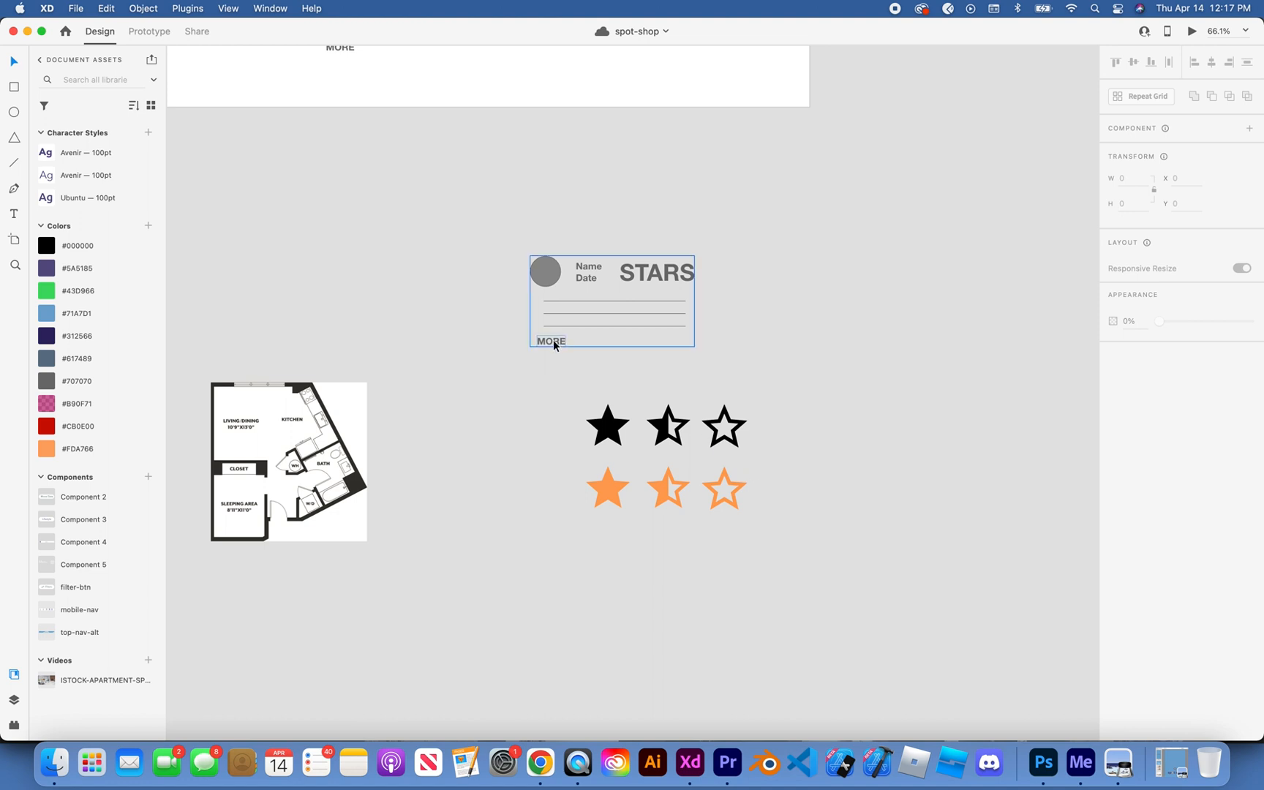
left_click(630, 299)
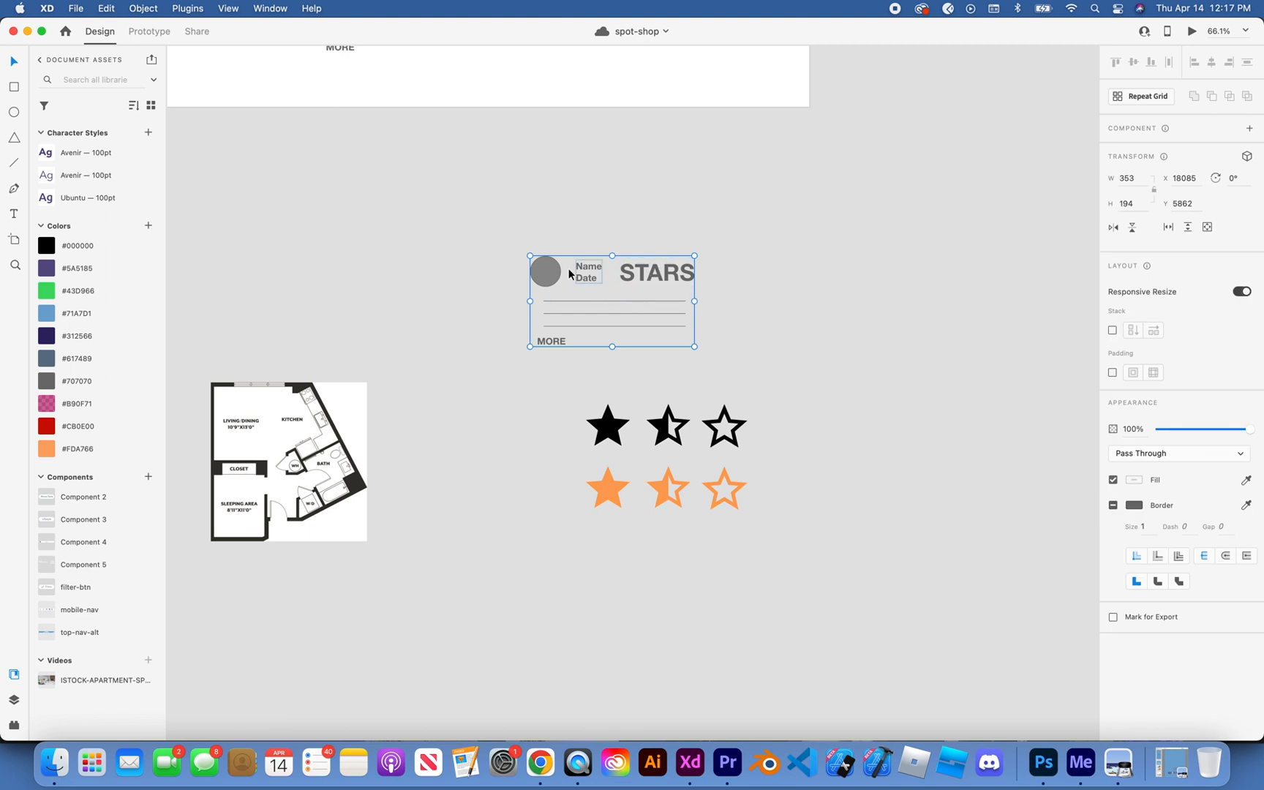
left_click_drag(546, 274, 768, 273)
left_click(802, 215)
Step: Delete the STARS placeholder text from the original review card
left_click(638, 272)
double_click(638, 273)
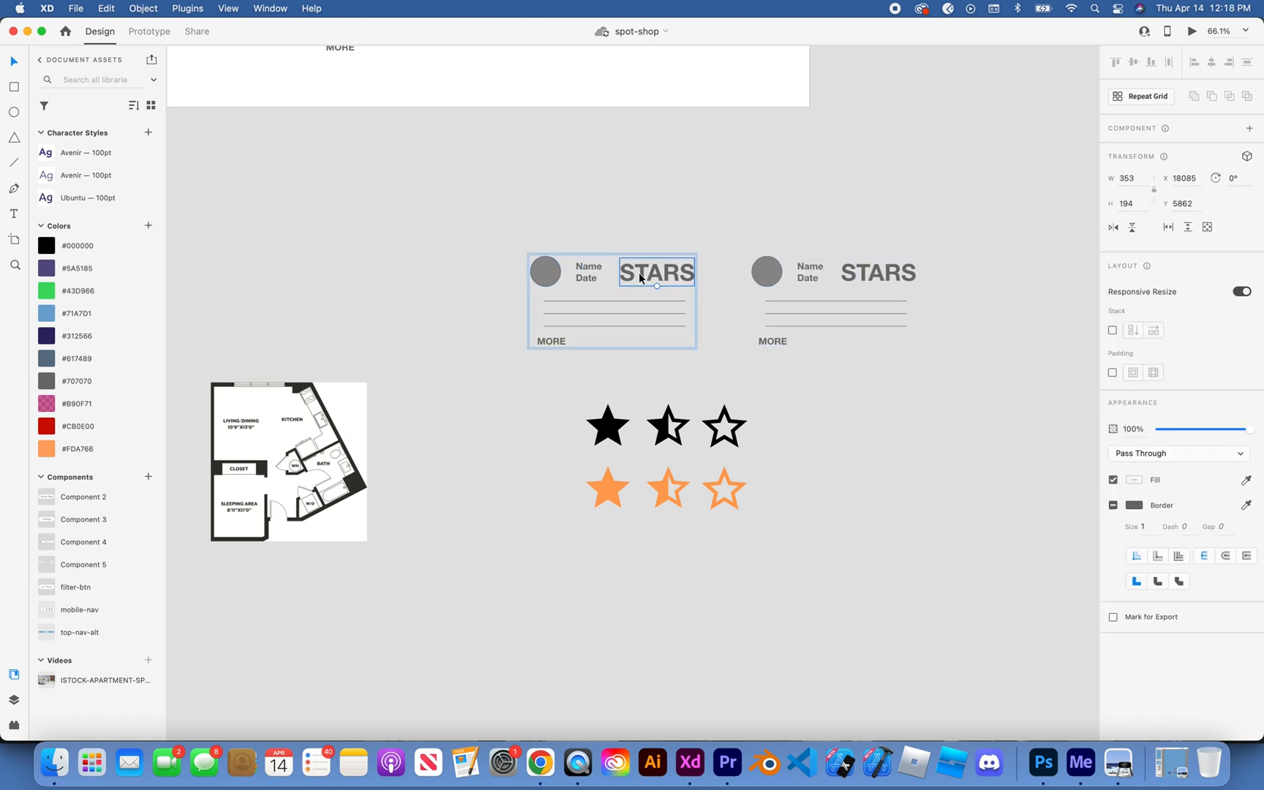
double_click(640, 273)
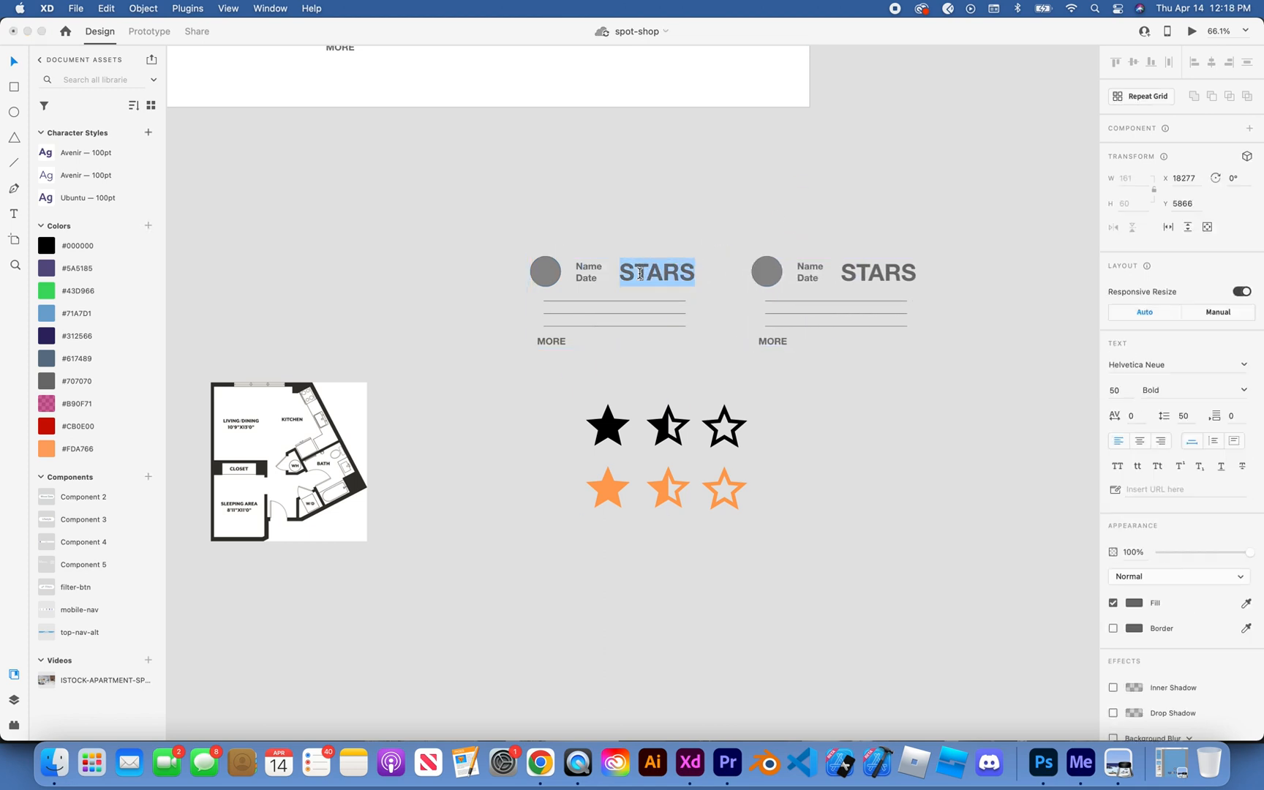
key("BackSpace")
key("Escape")
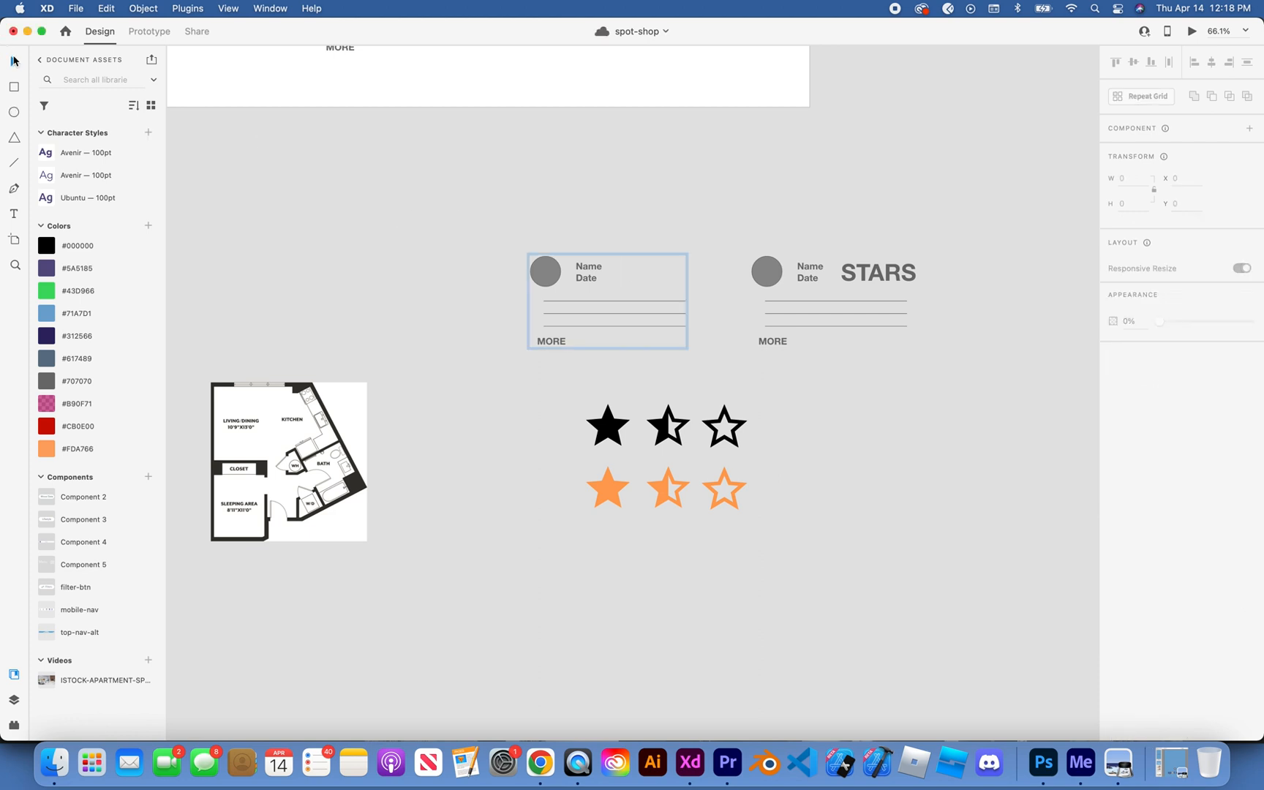
left_click(427, 170)
Step: Try to build a row of five filled orange stars below the orange star set
scroll(604, 373, "right", 1)
scroll(604, 373, "down", 1)
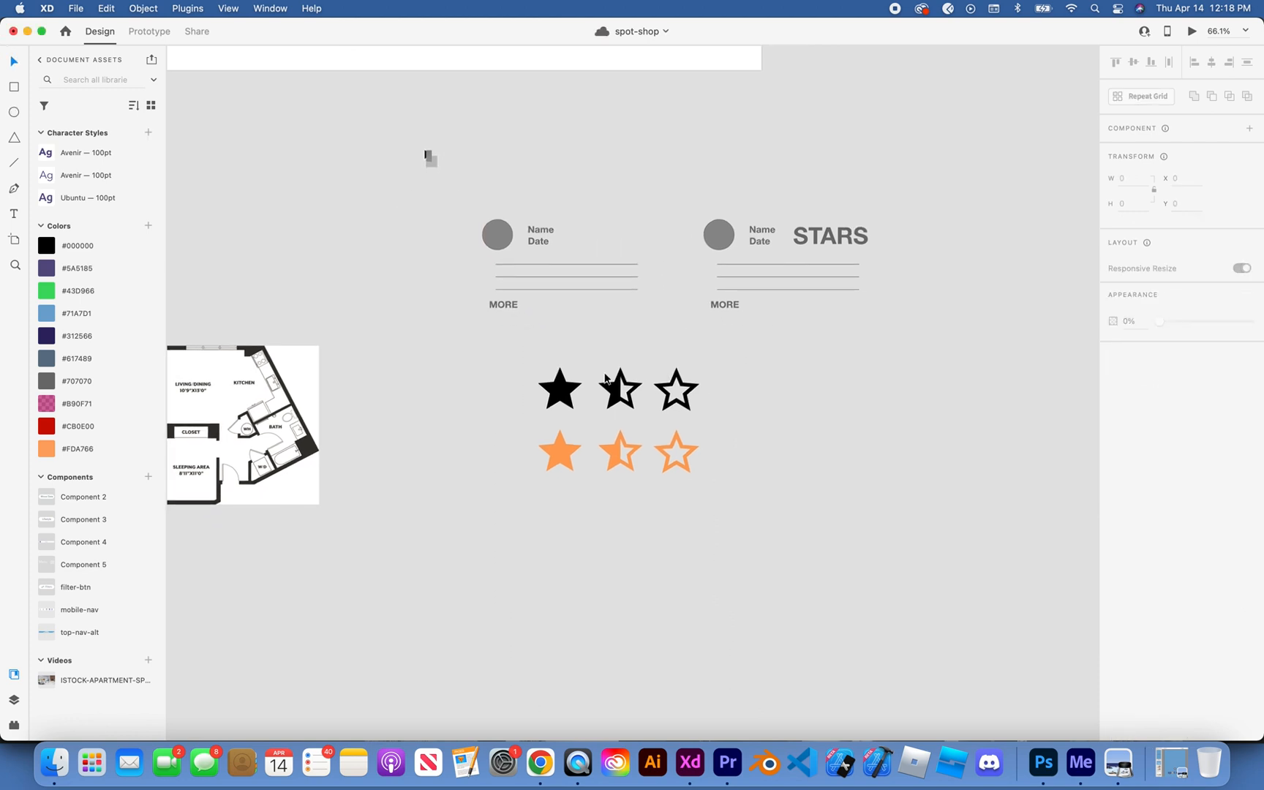
left_click(561, 447)
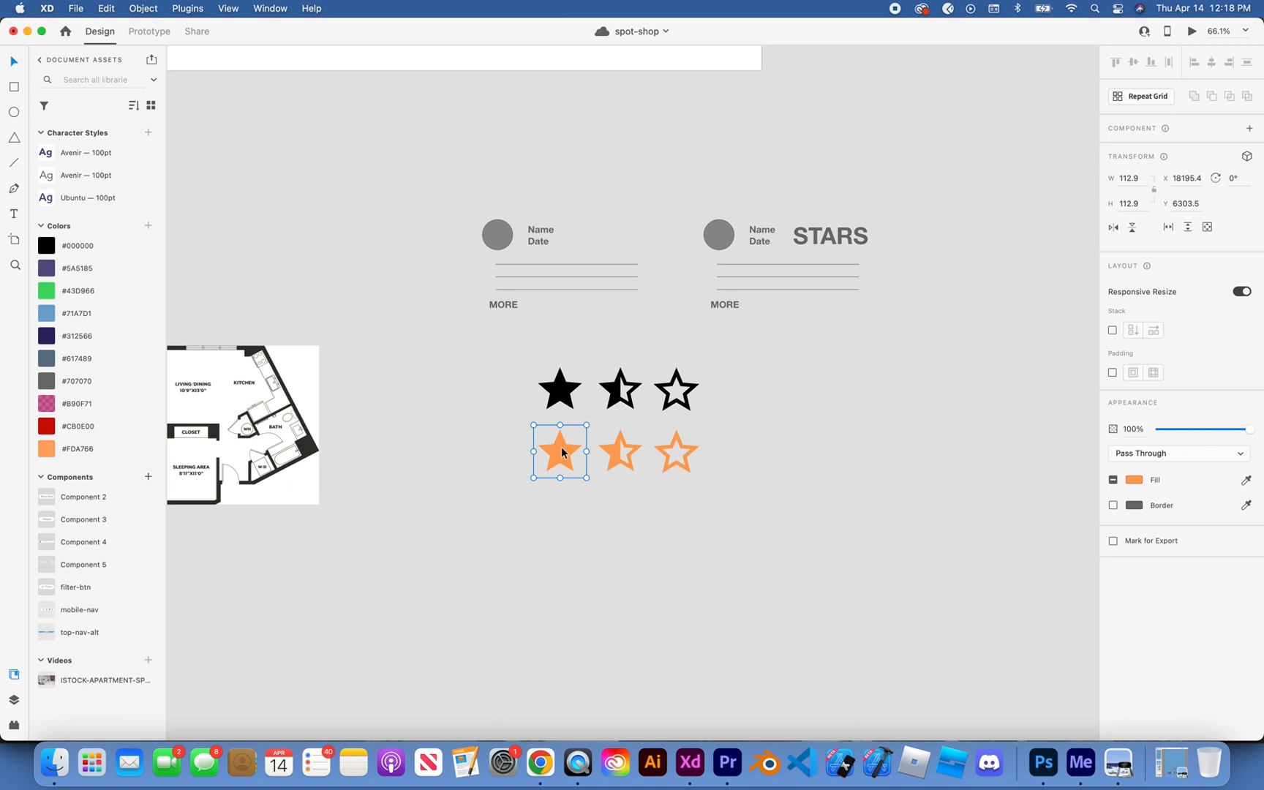
scroll(561, 446, "up", 3)
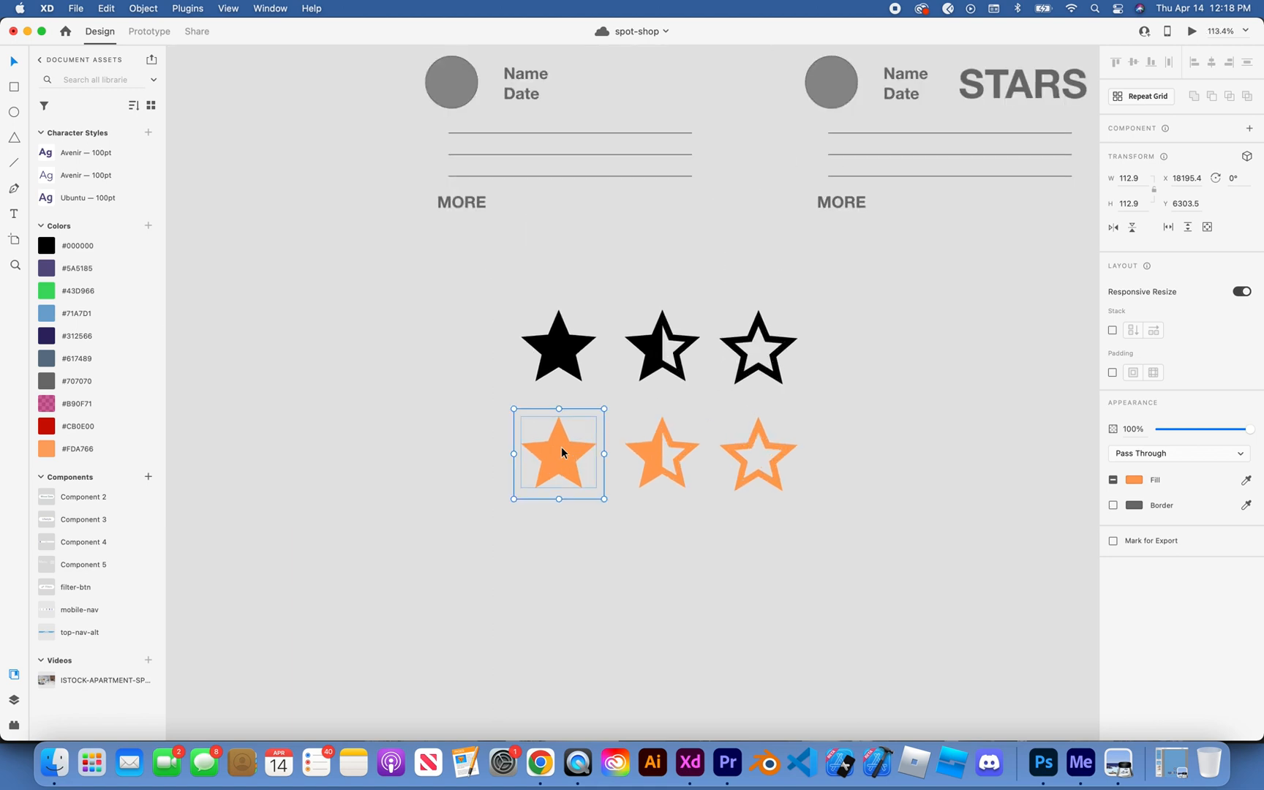
scroll(561, 447, "up", 1)
scroll(561, 447, "right", 1)
scroll(561, 447, "down", 2)
scroll(560, 446, "up", 1)
scroll(561, 447, "right", 1)
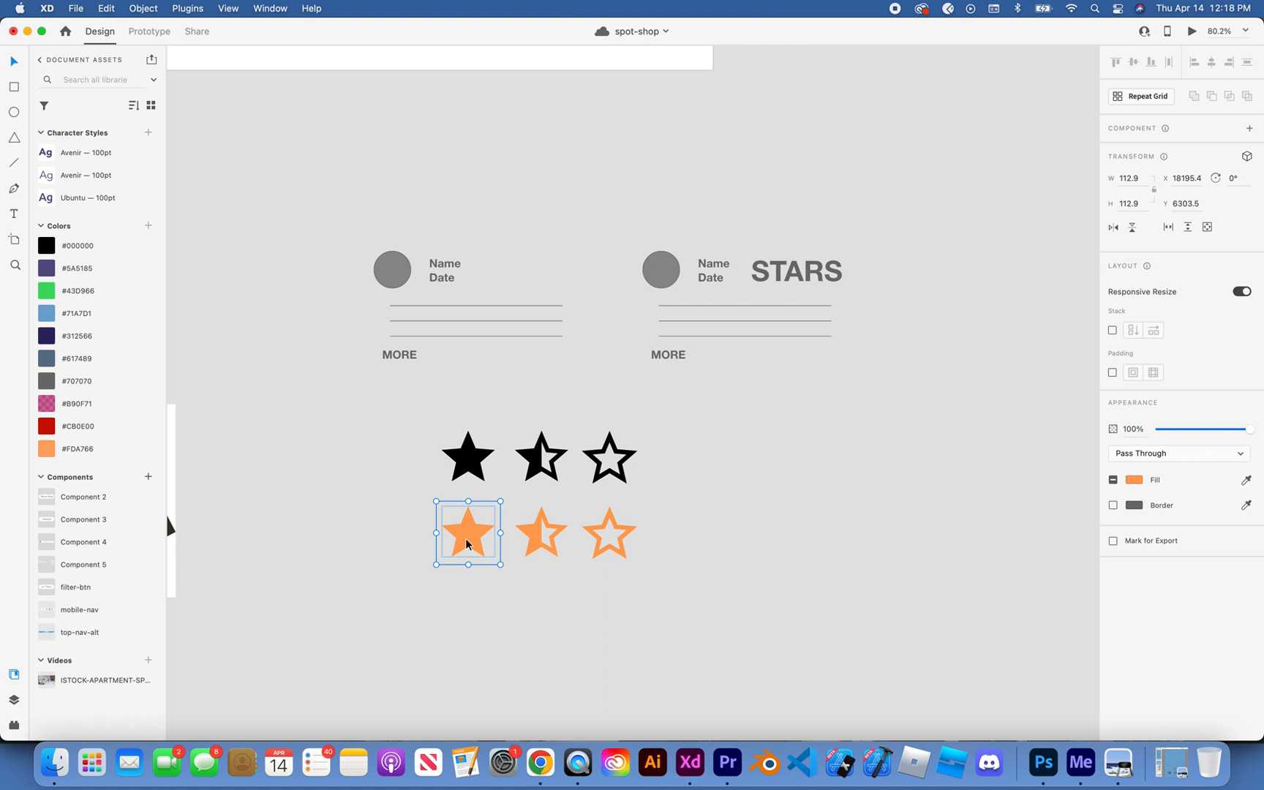
left_click_drag(465, 544, 688, 613)
left_click_drag(437, 583, 743, 583)
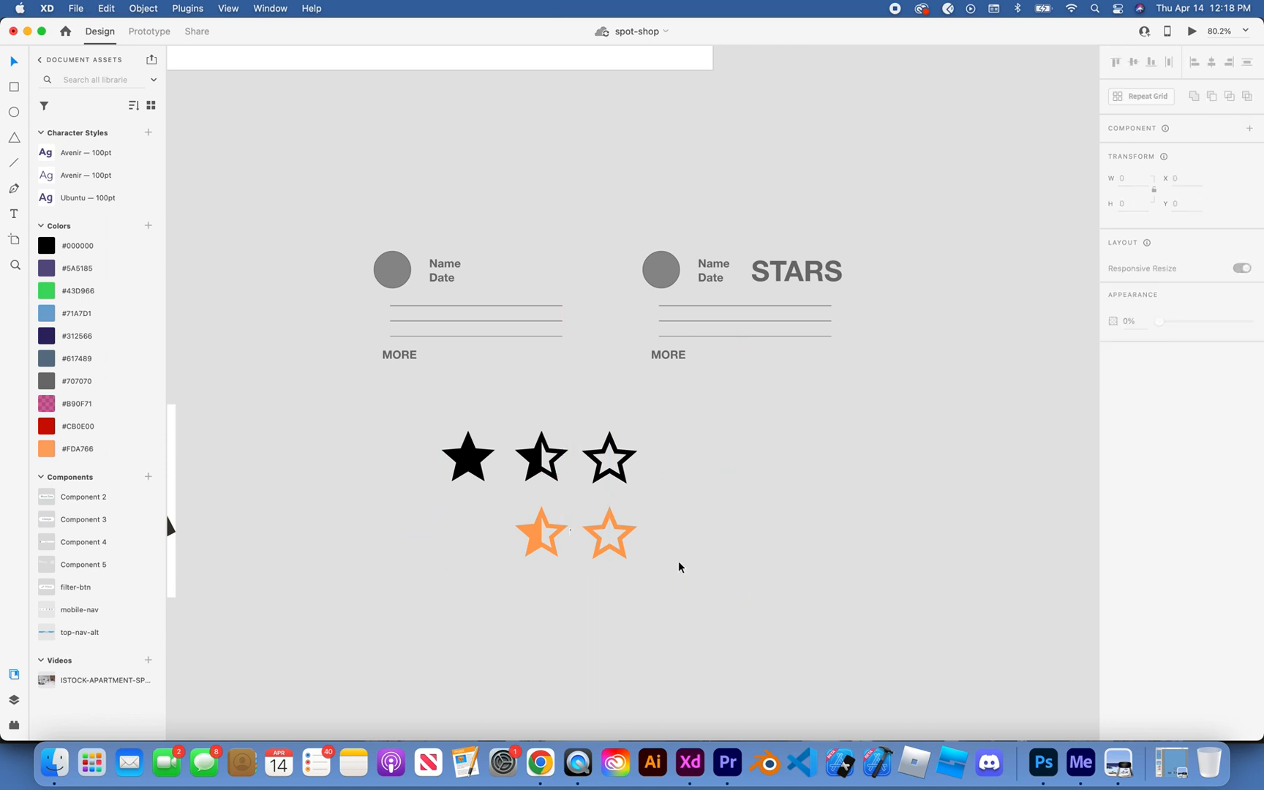
Step: Paste the five-star row below the set and undo back to the original three orange stars
scroll(677, 563, "up", 2)
scroll(677, 563, "right", 2)
key("super+v")
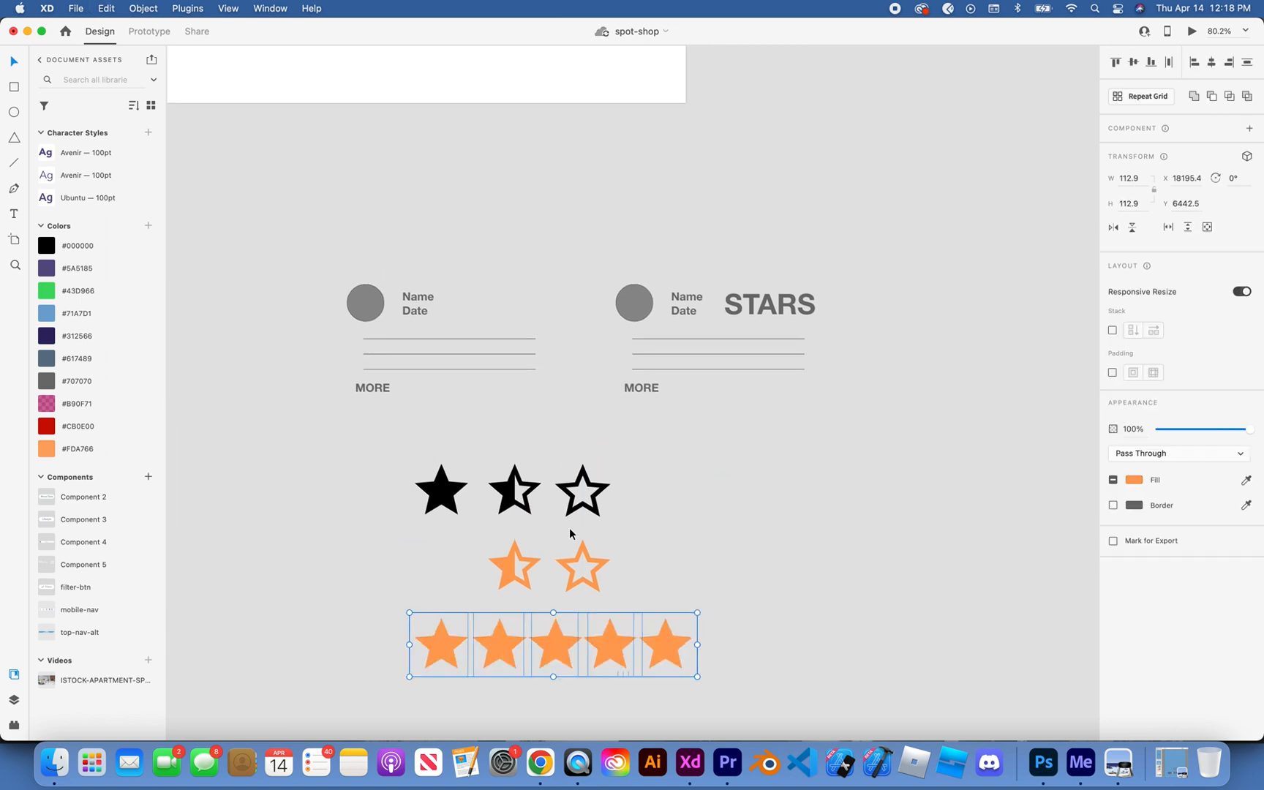
key("super+z")
key("super+z")
key("super+z")
key("super+z")
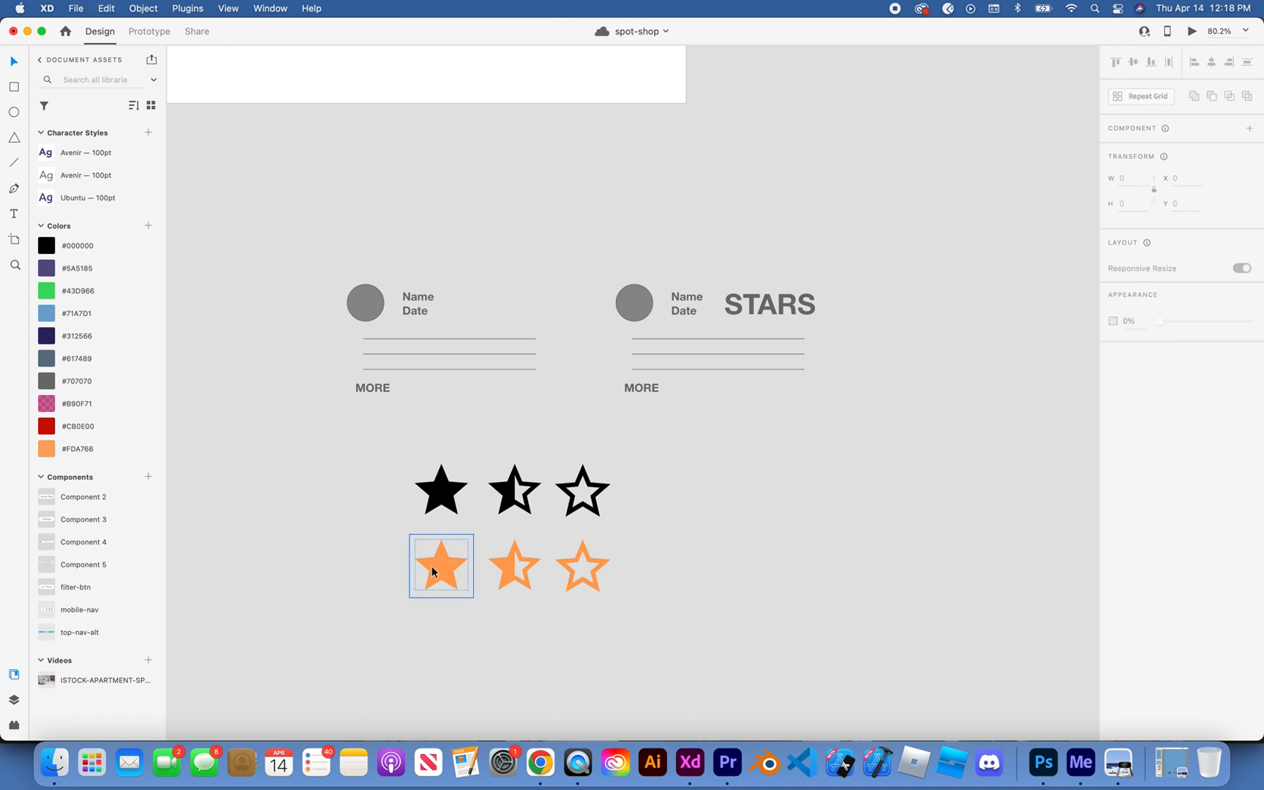
Step: Copy the filled orange star into the original review card beside the Name and Date text
left_click(432, 571)
left_click_drag(433, 572, 465, 346)
scroll(505, 237, "up", 3)
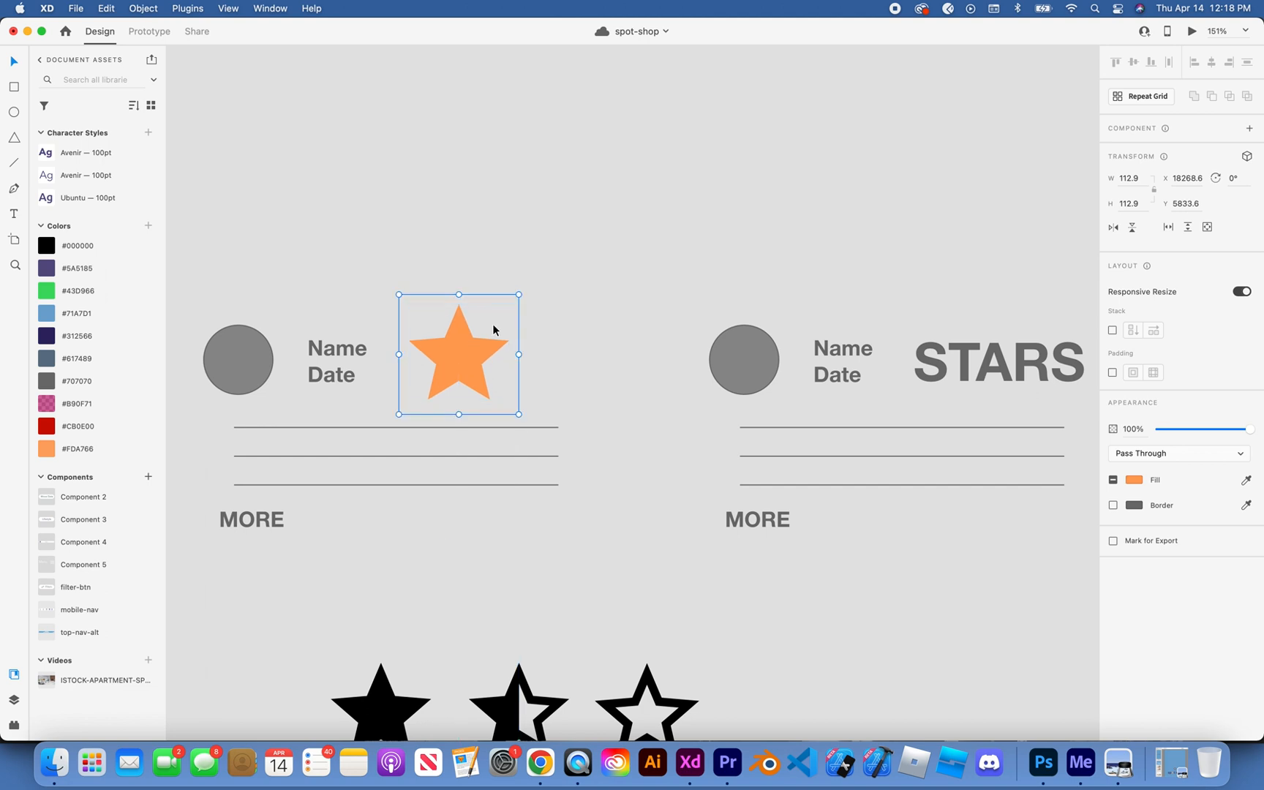
Step: Shrink the copied star and build an evenly spaced row of five small filled orange stars beside the card's Name and Date
left_click_drag(521, 292, 486, 324)
scroll(485, 324, "up", 3)
key("super+z")
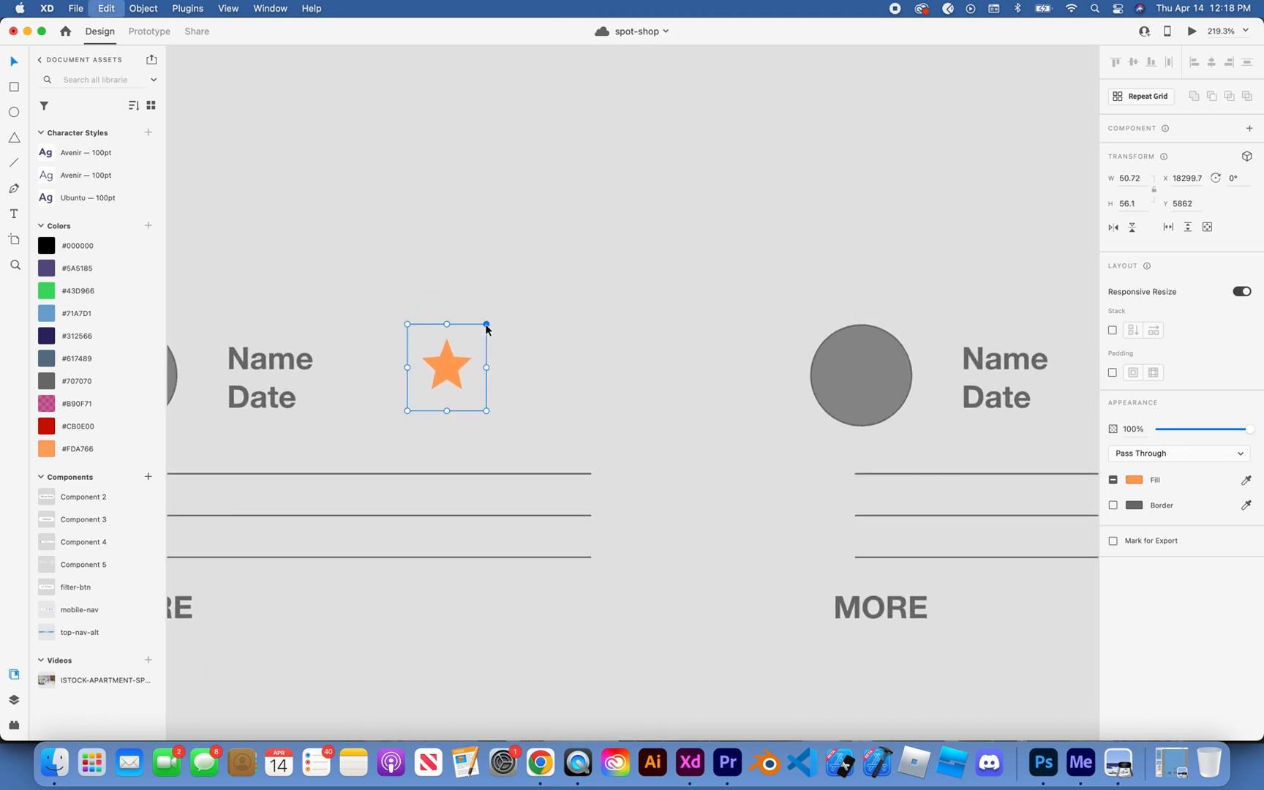
left_click_drag(533, 281, 545, 382)
key("super+z")
left_click(578, 310)
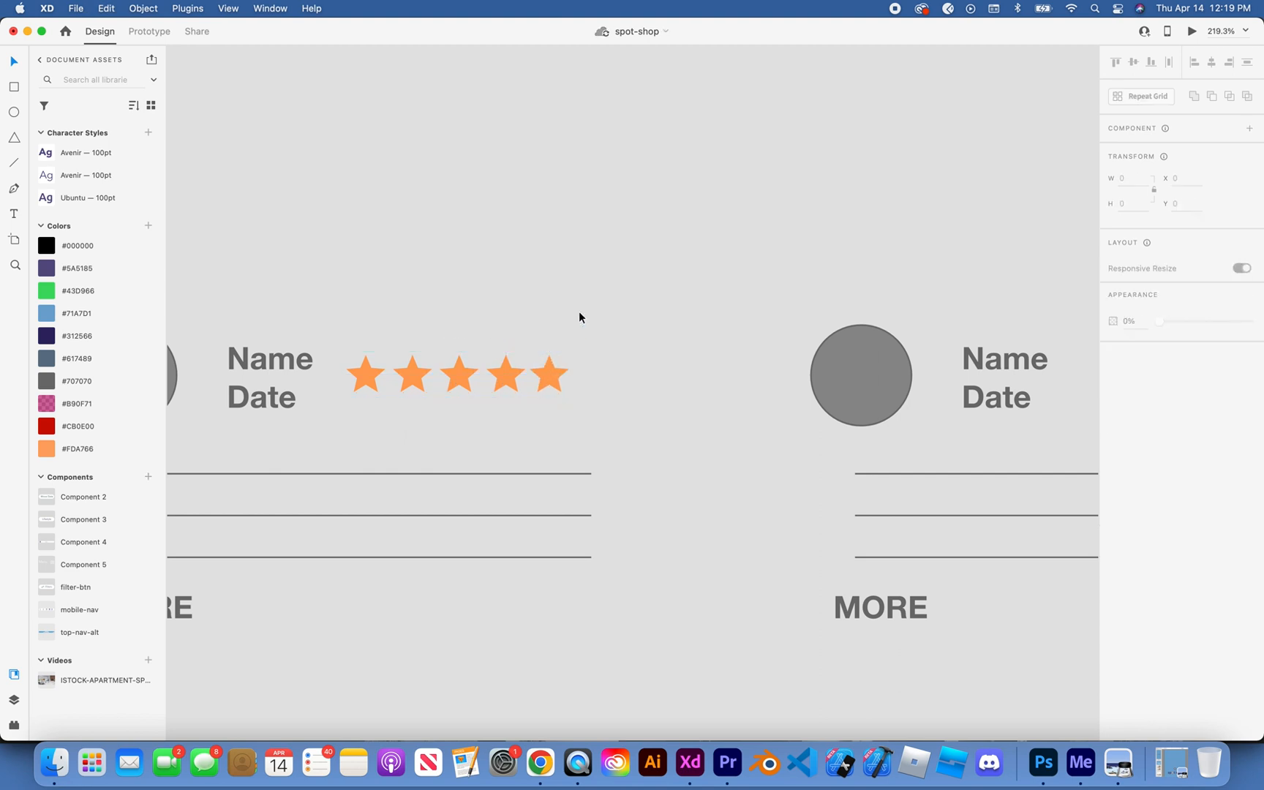
scroll(578, 310, "down", 5)
scroll(579, 311, "down", 3)
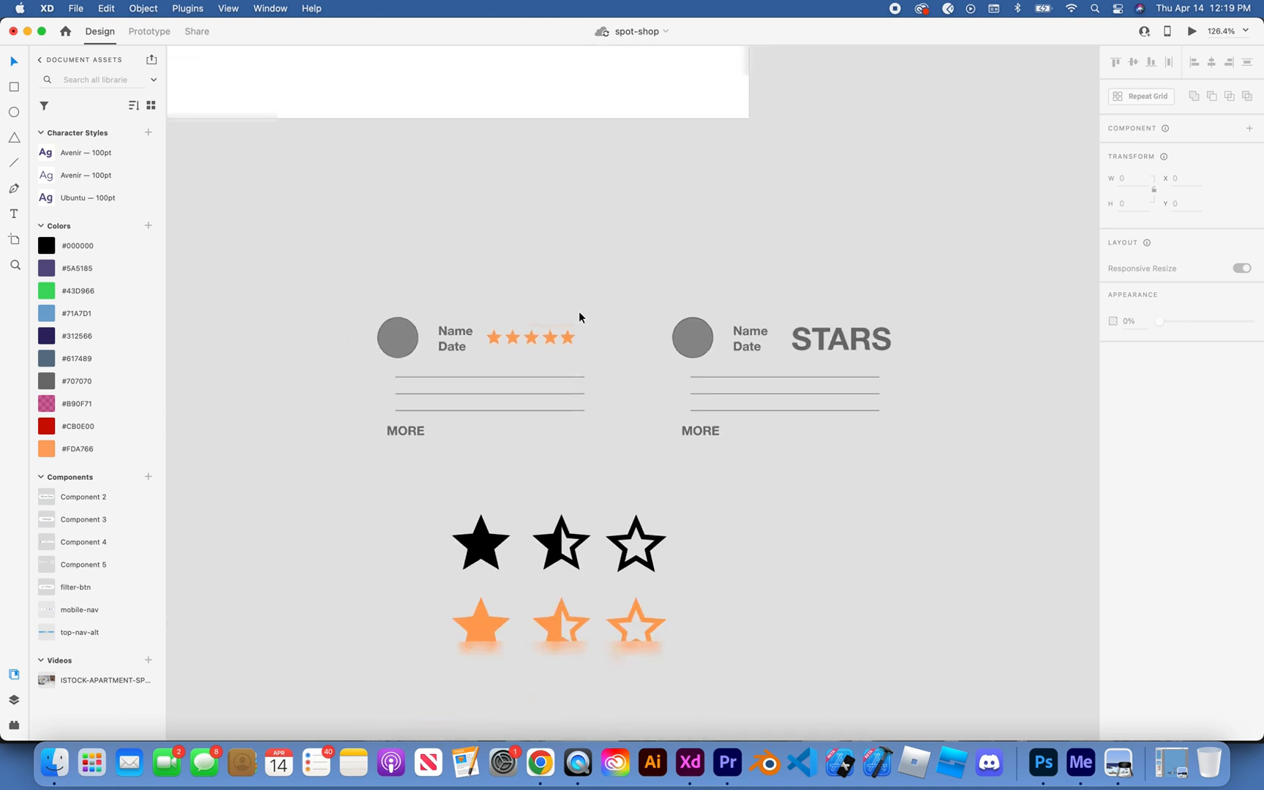
Step: Delete the STARS placeholder text from the second review card
left_click(841, 343)
left_click(841, 343)
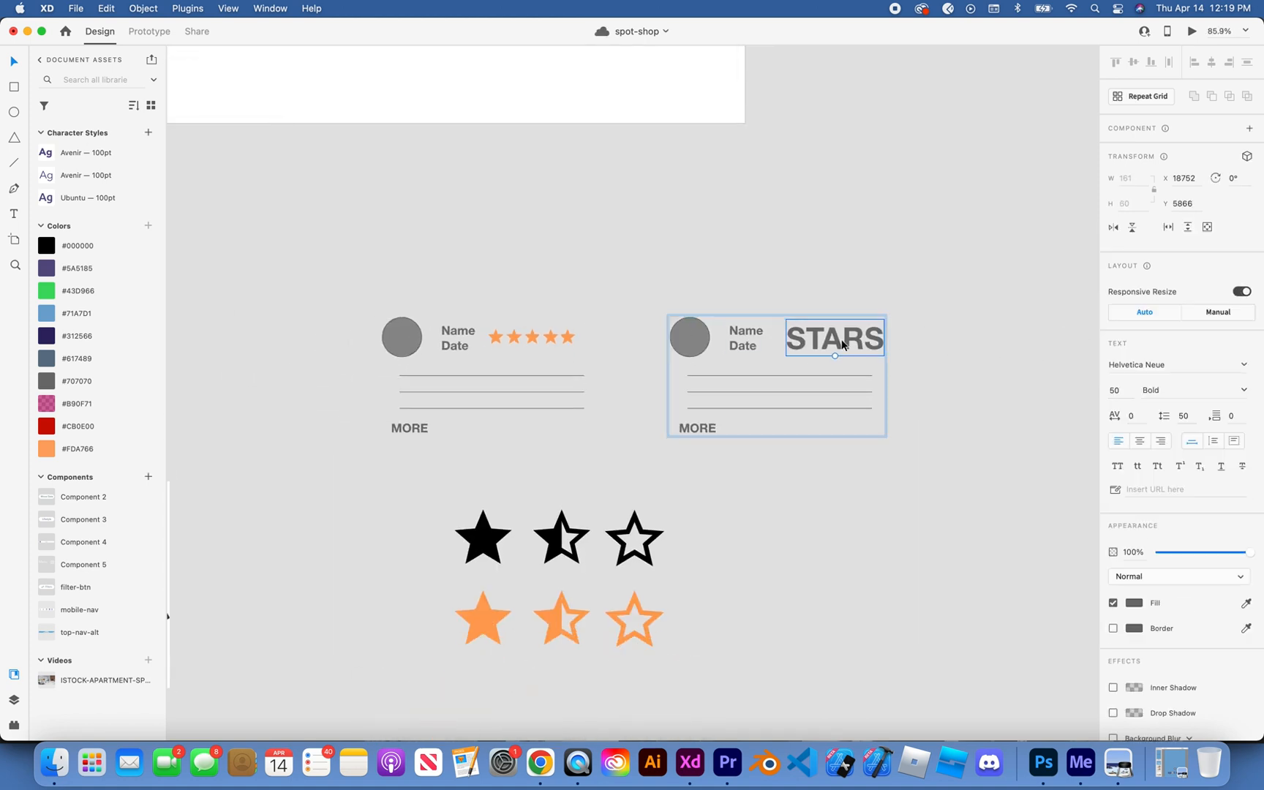
double_click(841, 340)
key("BackSpace")
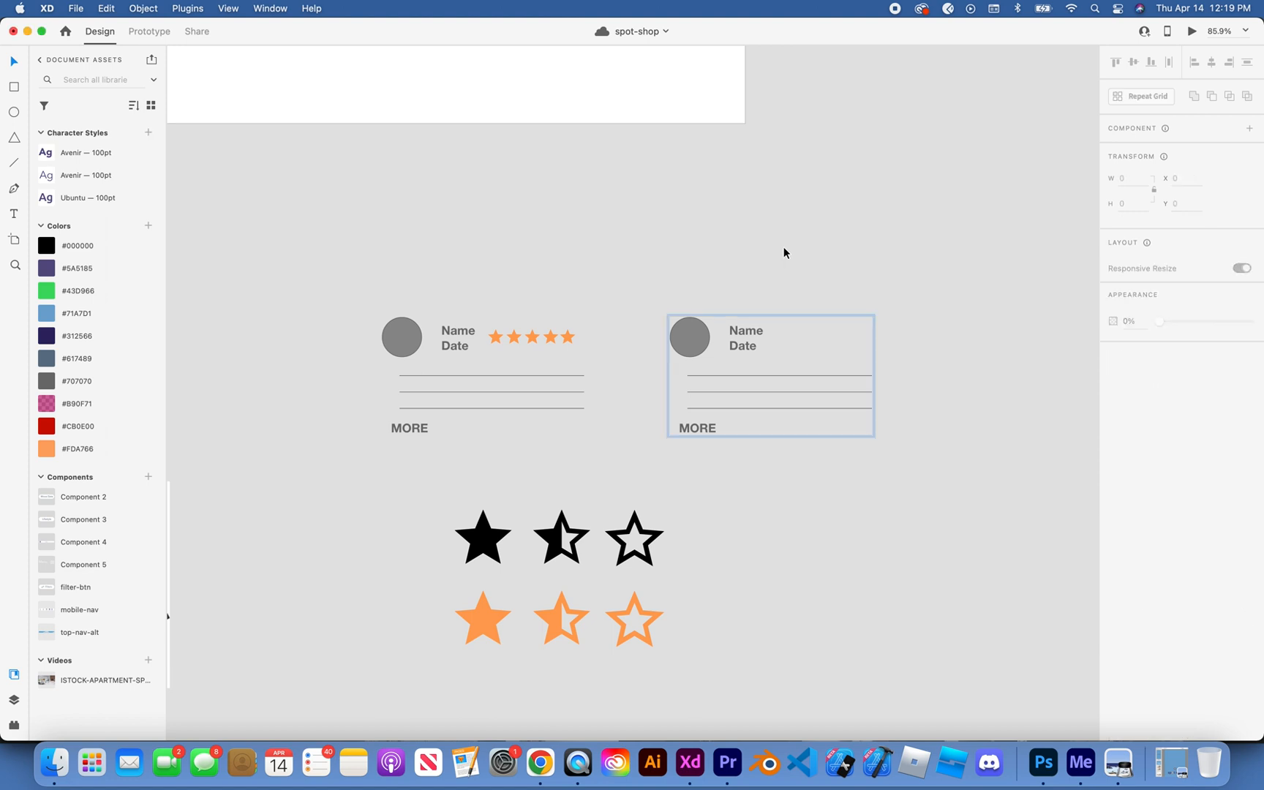
left_click(783, 252)
Step: Copy the first card's row of five orange stars into the second review card beside Name and Date
left_click_drag(488, 317, 584, 343)
left_click(688, 252)
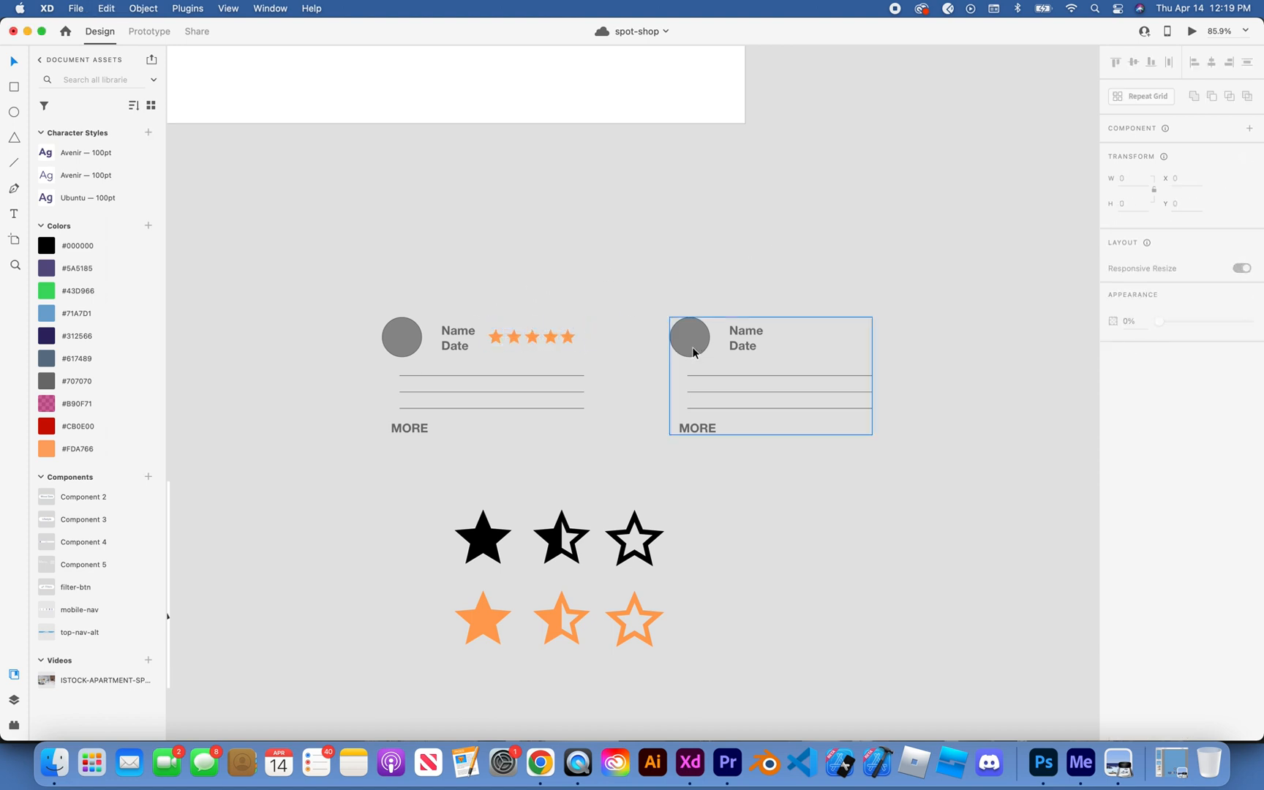
left_click(693, 353)
key("super+v")
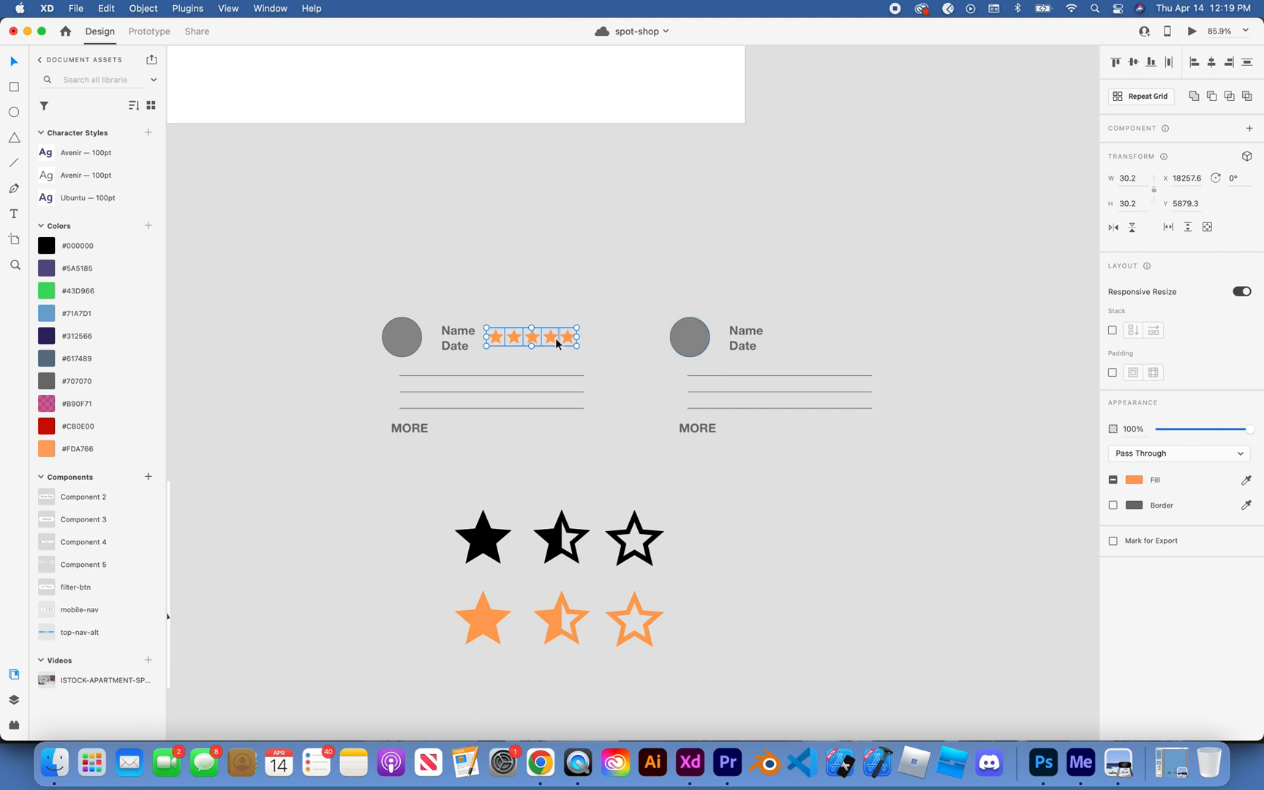
left_click_drag(557, 343, 846, 336)
left_click(842, 252)
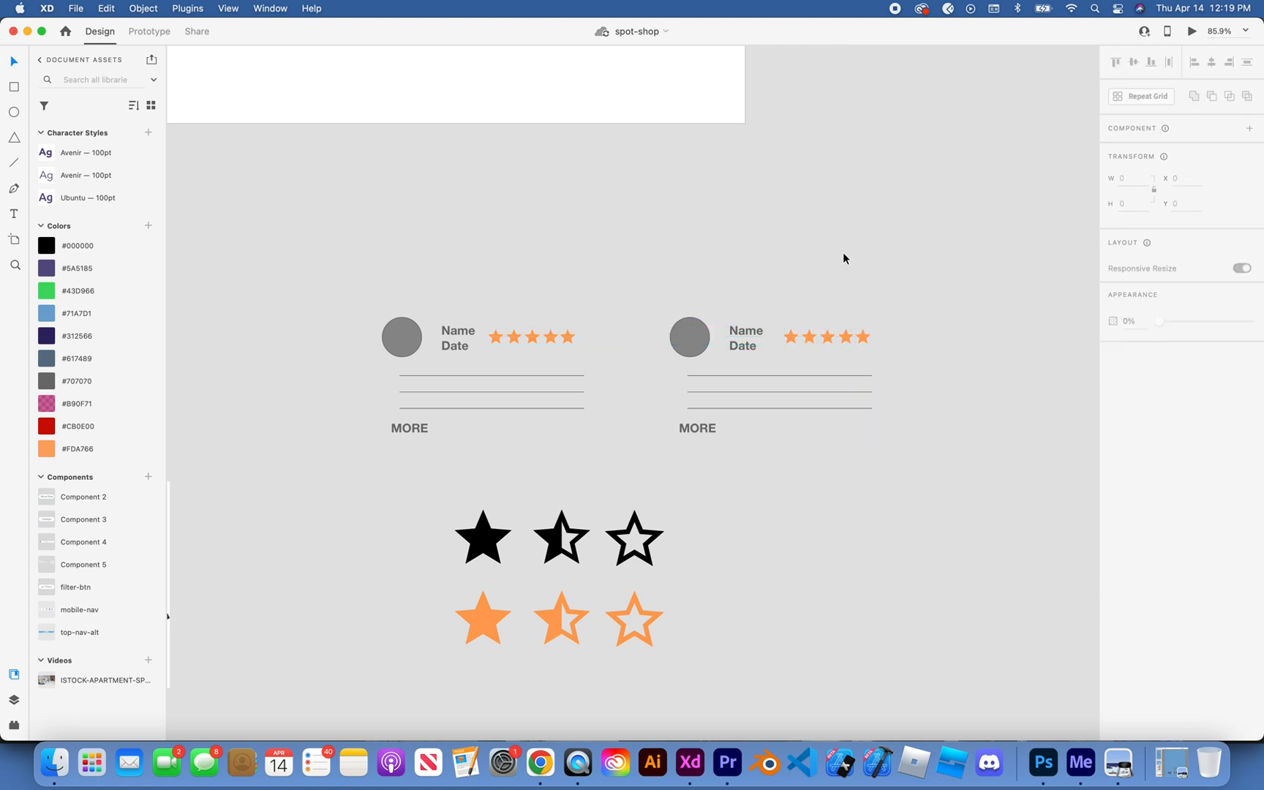
Step: Delete the fifth star from the second review card's rating row
left_click_drag(496, 321, 572, 335)
left_click(594, 298)
scroll(593, 299, "right", 3)
scroll(593, 299, "down", 1)
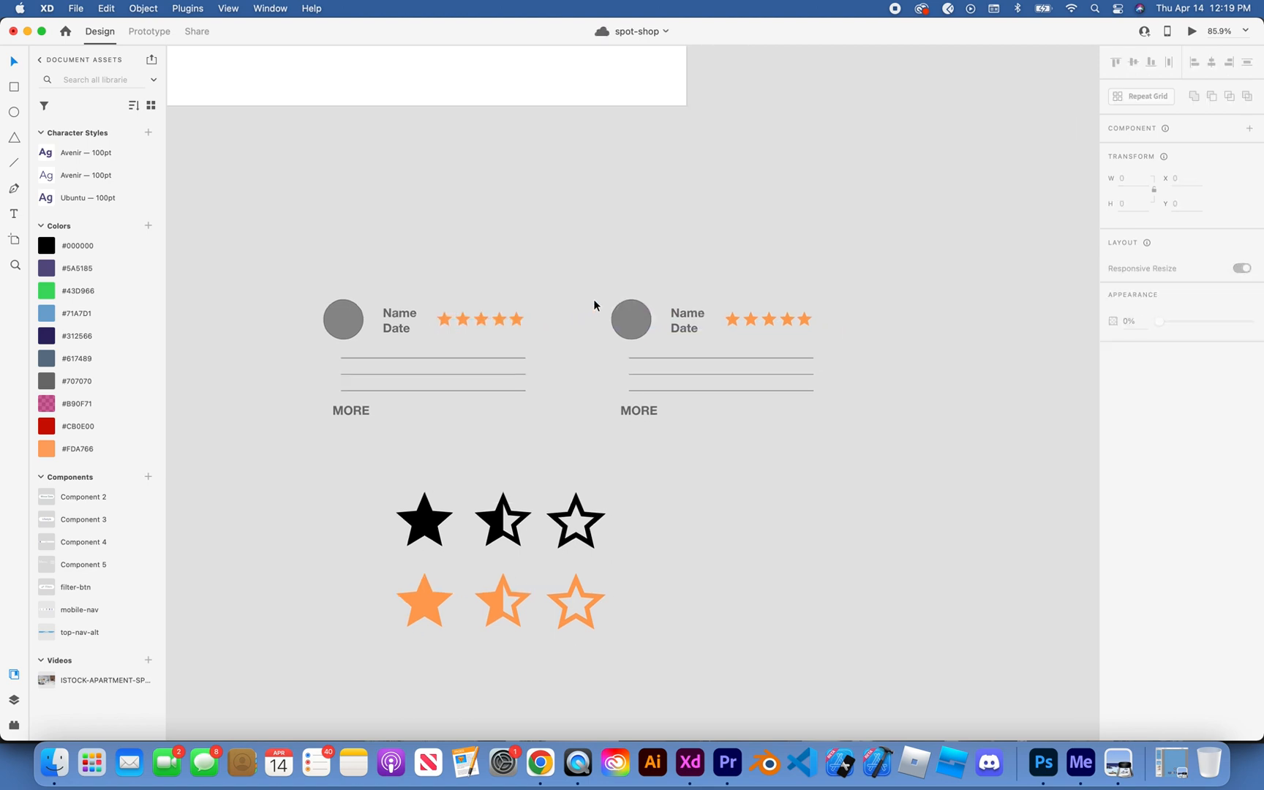
left_click(802, 320)
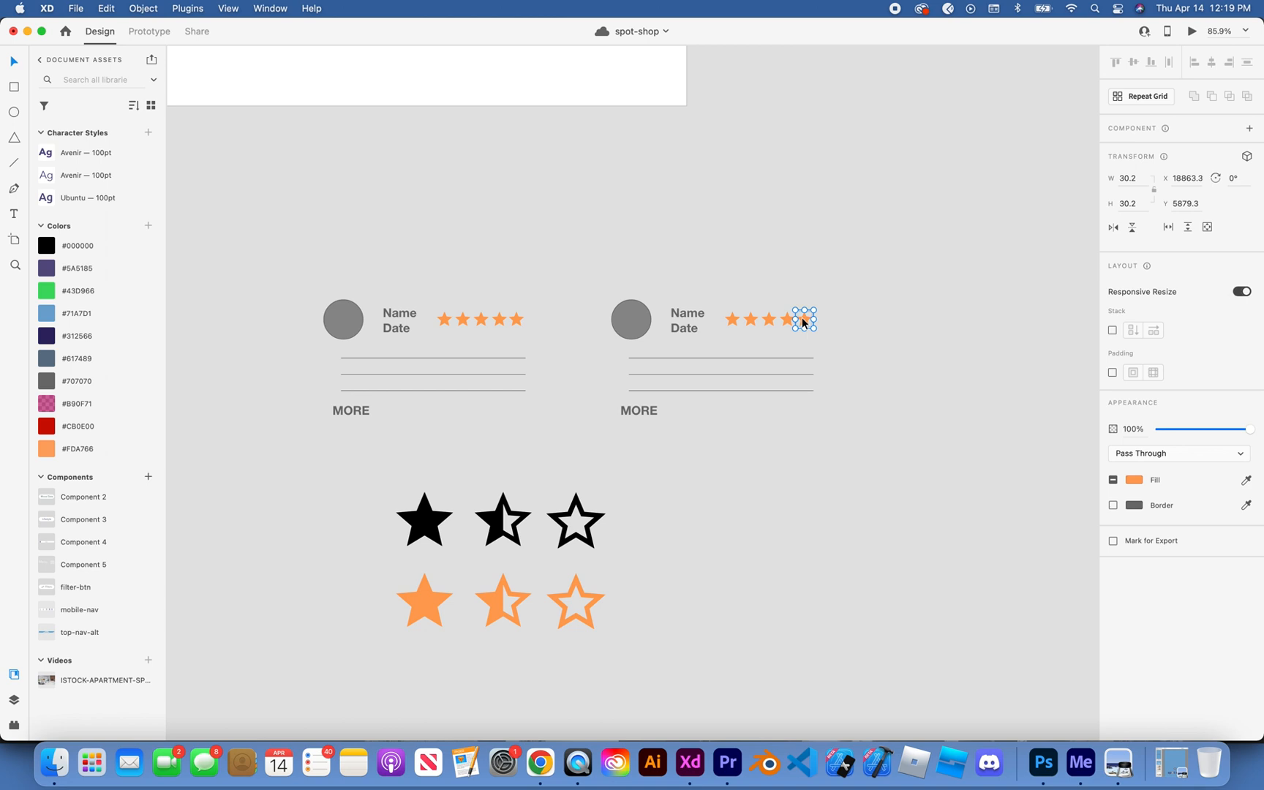
key("Delete")
Step: Place a copy of the half-filled orange star just below the second review card's text lines
left_click(502, 601)
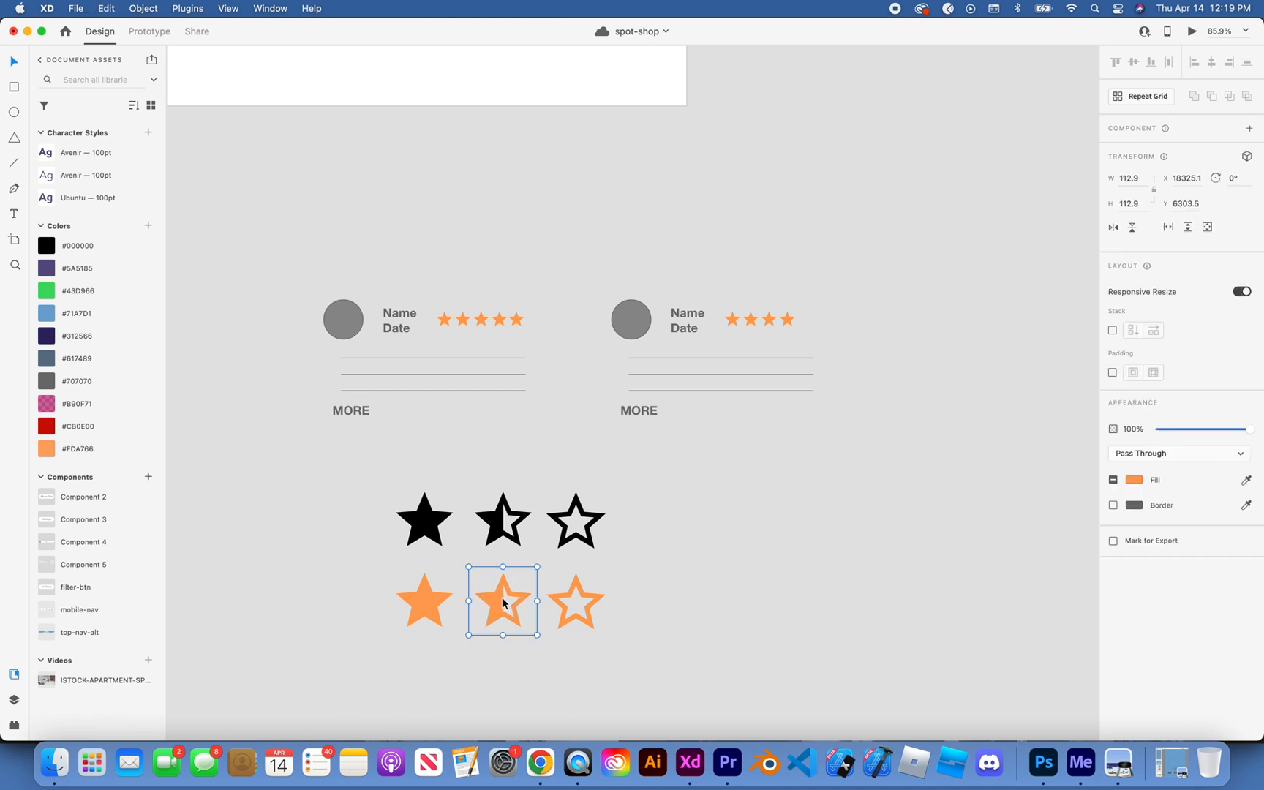
left_click(911, 440)
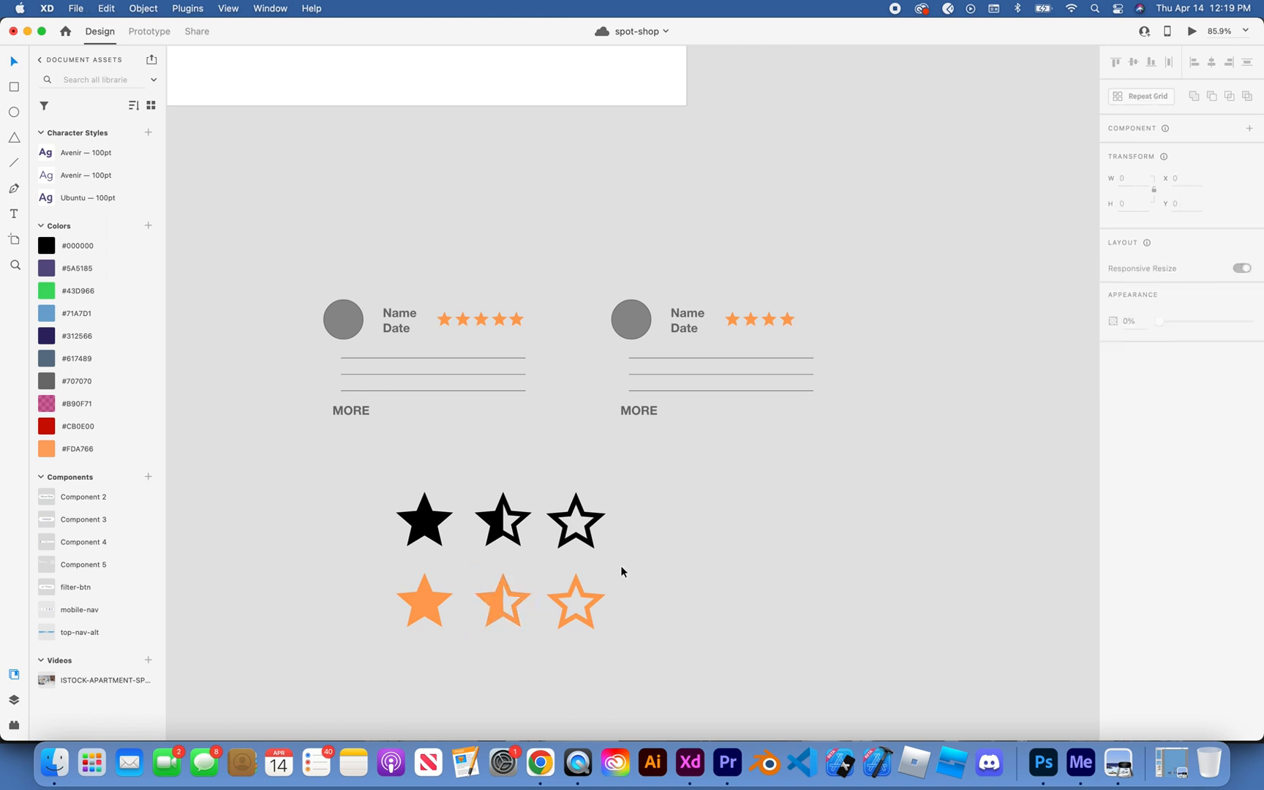
left_click(520, 585)
left_click_drag(494, 588, 898, 304)
left_click_drag(486, 611, 787, 434)
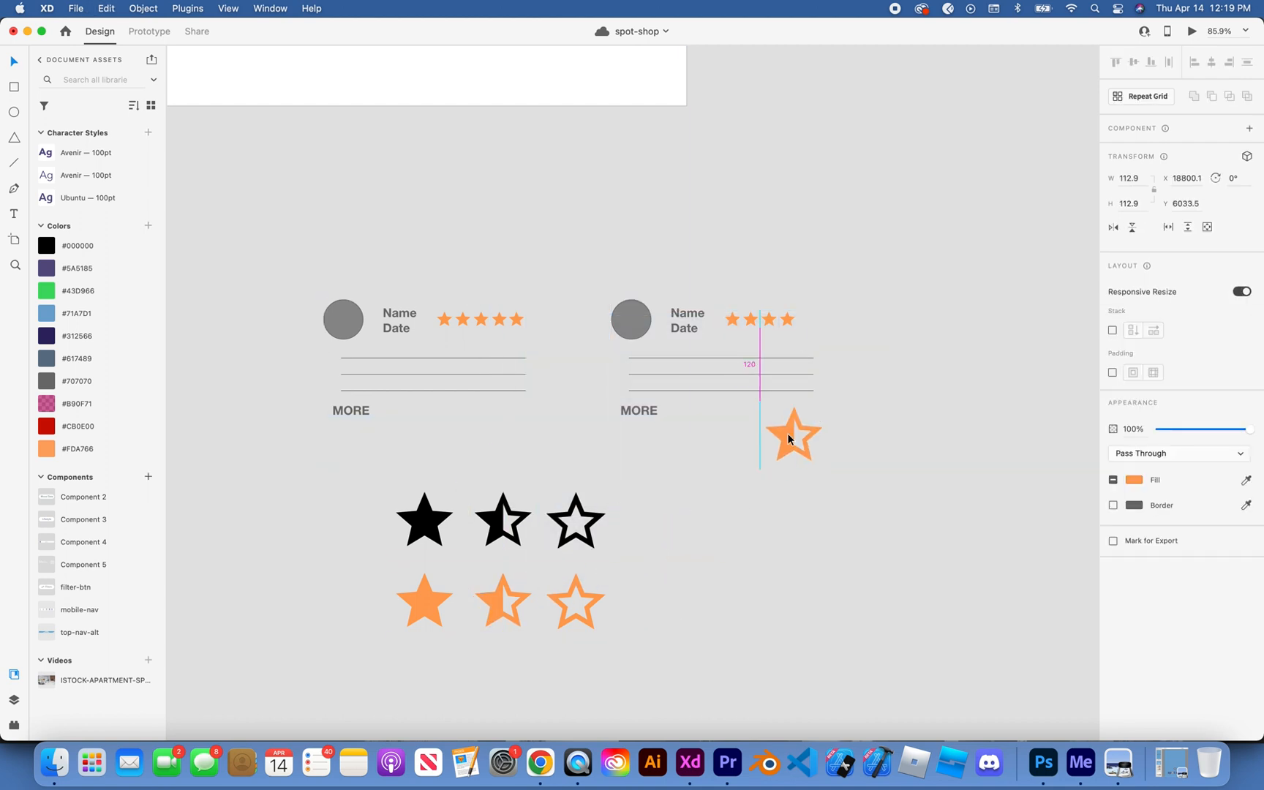
Step: Shrink the half-star copy to about 23 by 23 and move it to the end of the second card's star row
scroll(786, 434, "up", 3)
scroll(787, 434, "up", 1)
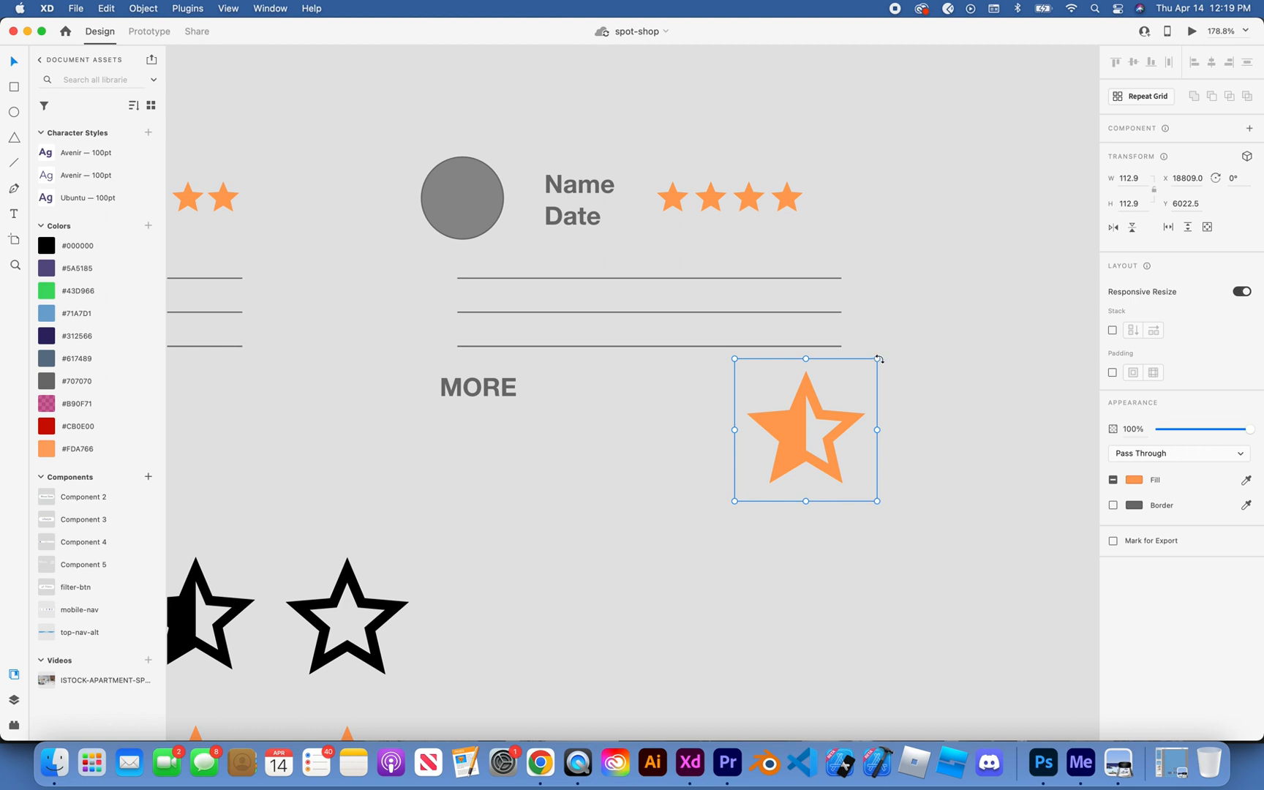
left_click_drag(879, 359, 837, 409)
key("super+z")
key("super+z")
left_click_drag(877, 358, 821, 209)
scroll(826, 195, "up", 5)
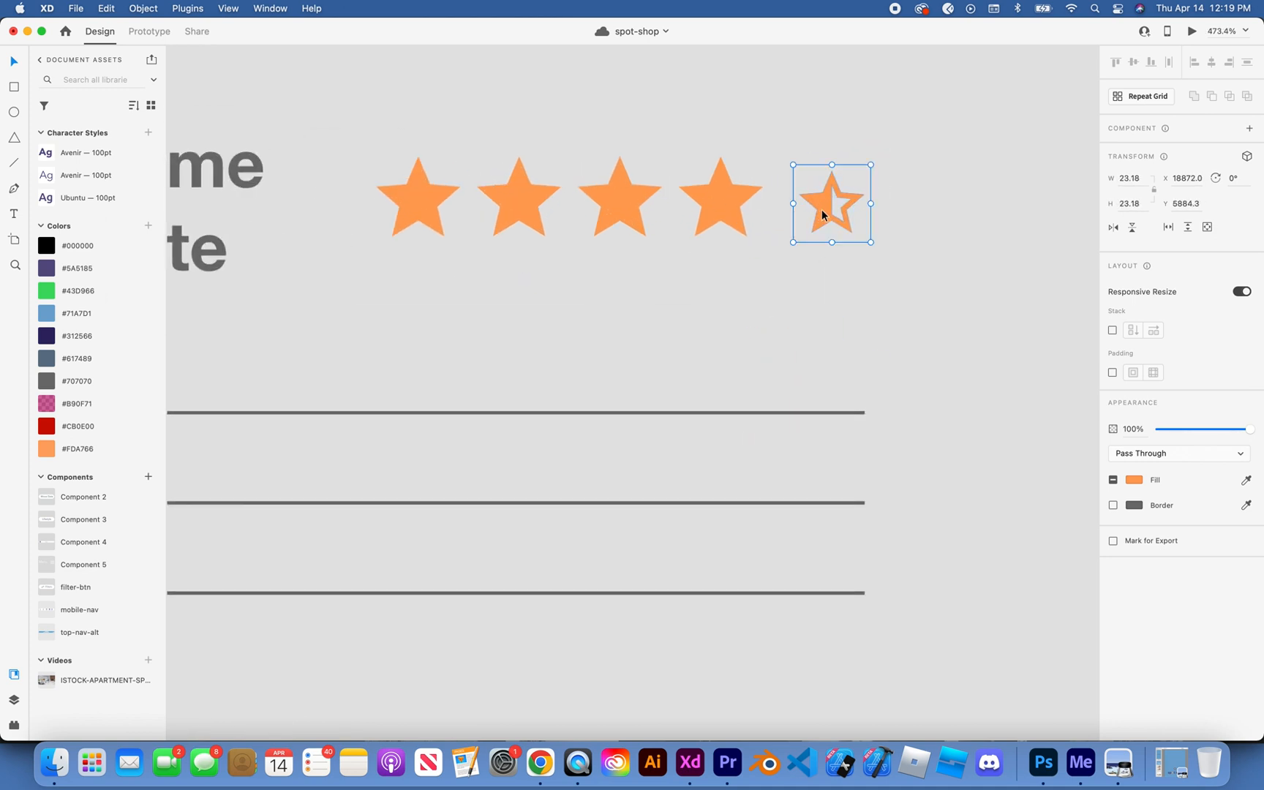
Step: Enlarge the half star to about 30 by 30 and align it as the fifth star in the second card's row
left_click_drag(870, 164, 894, 140)
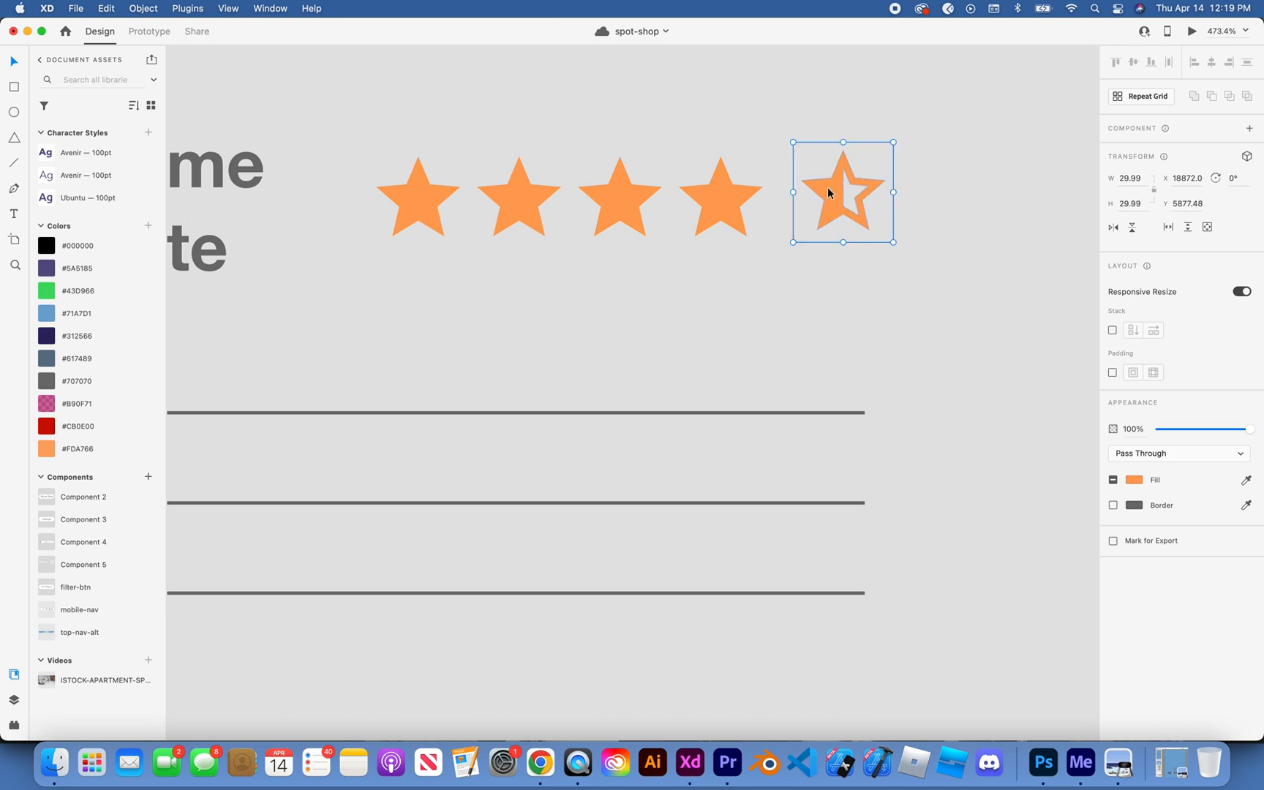
left_click_drag(827, 187, 807, 195)
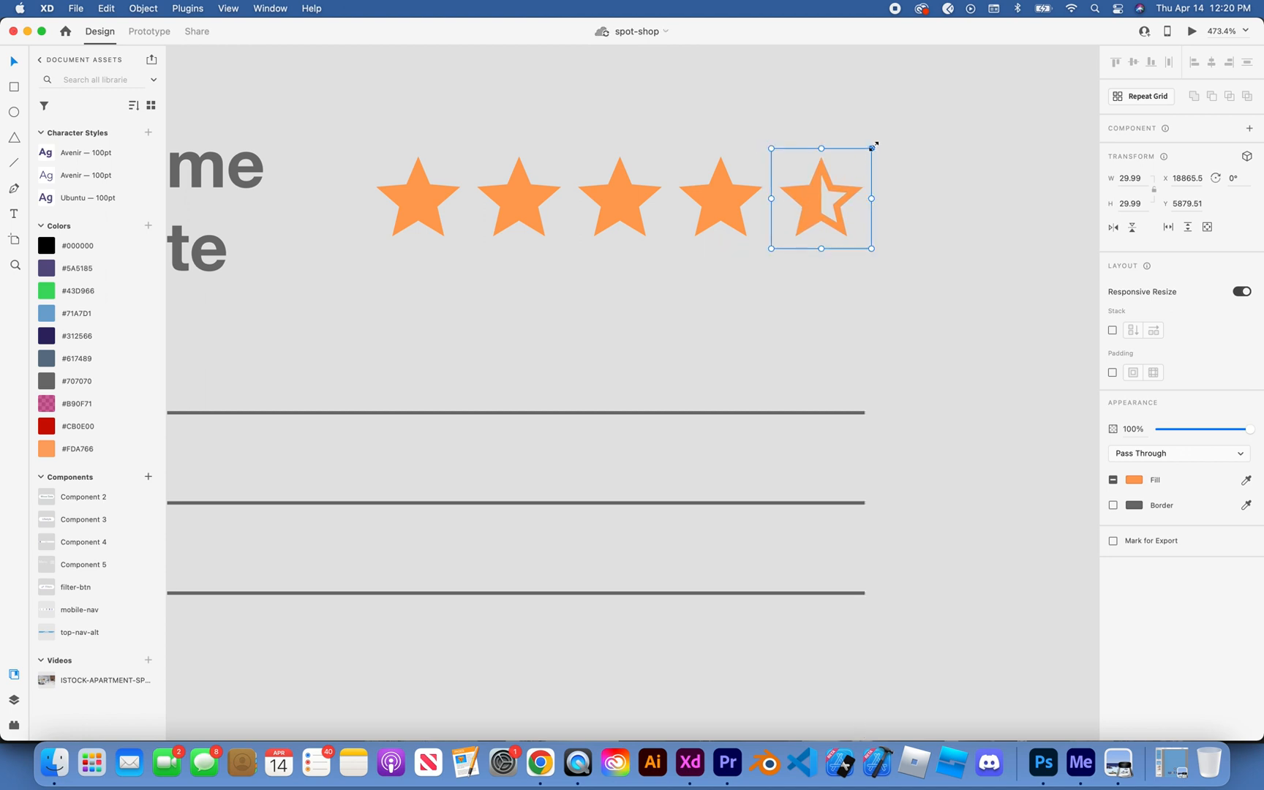
left_click_drag(874, 146, 876, 143)
left_click_drag(815, 187, 813, 194)
left_click(897, 164)
left_click(818, 194)
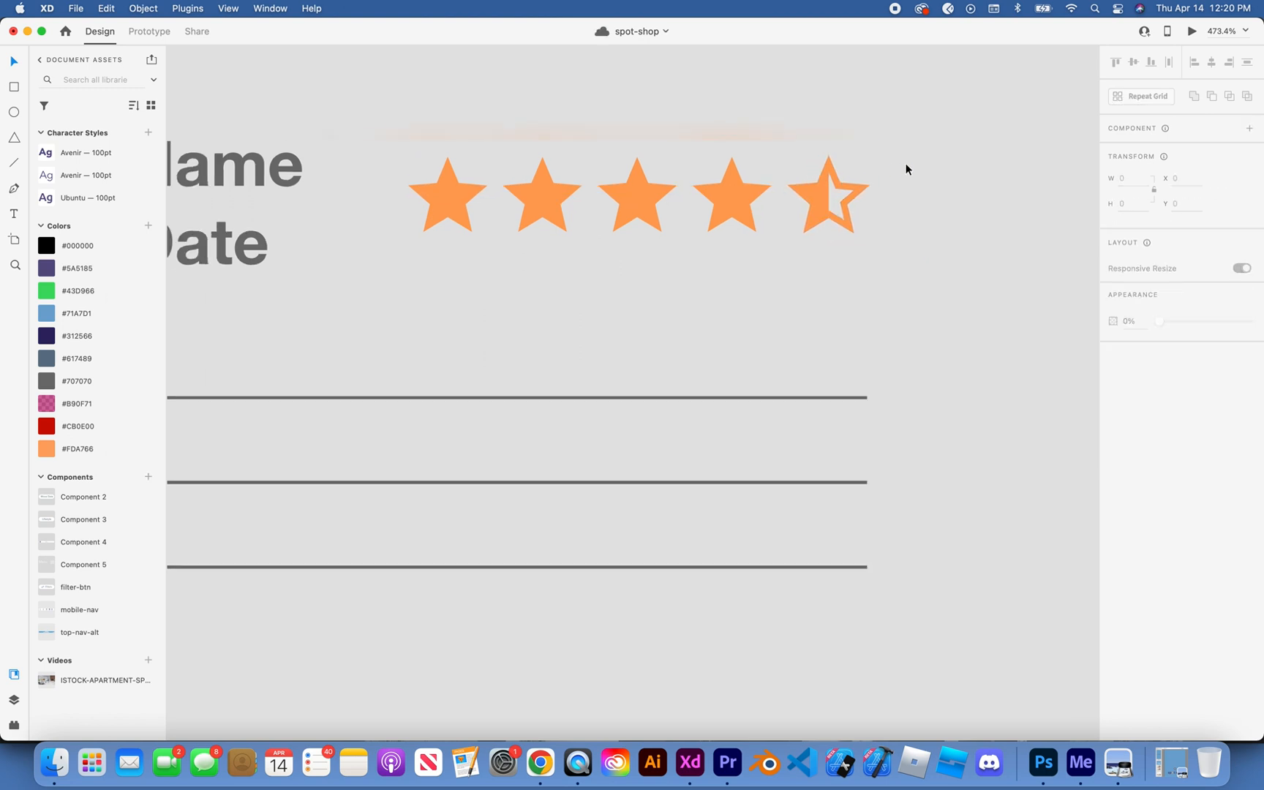
scroll(905, 166, "down", 10)
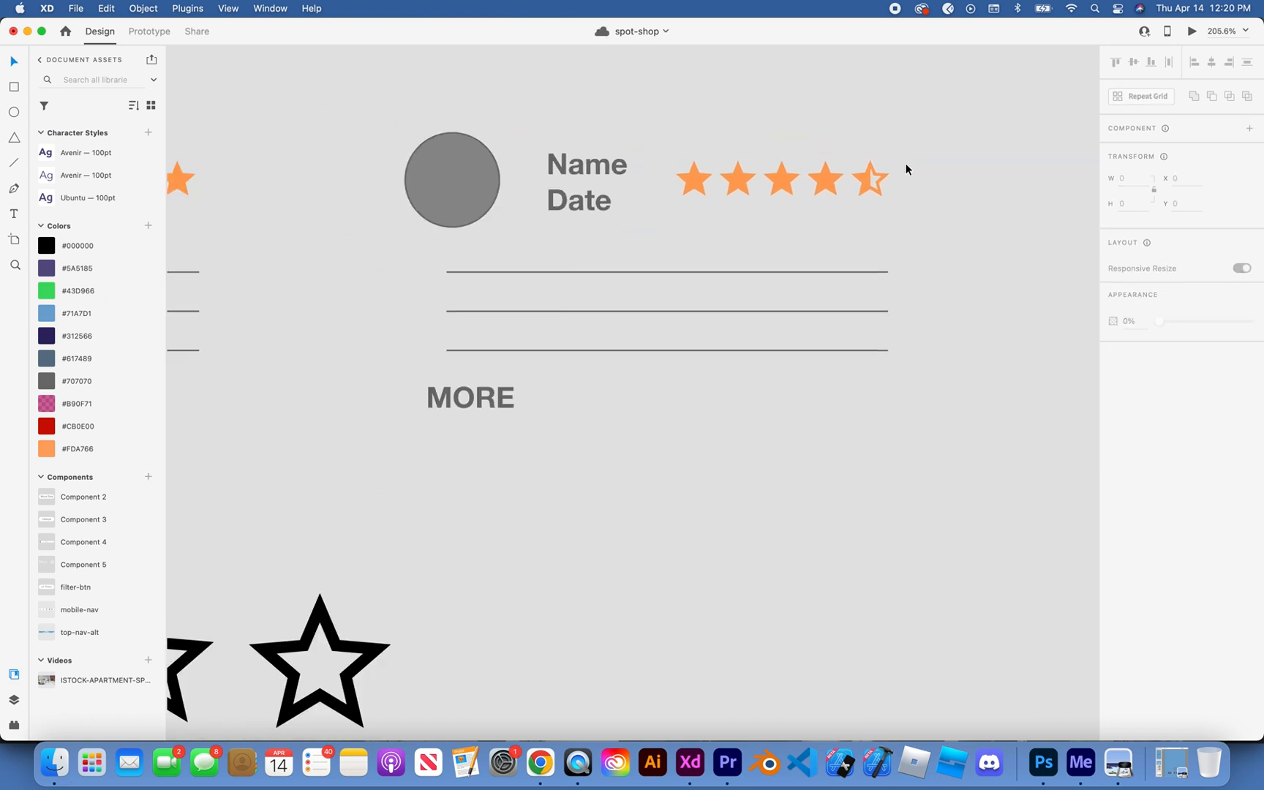
scroll(964, 185, "down", 5)
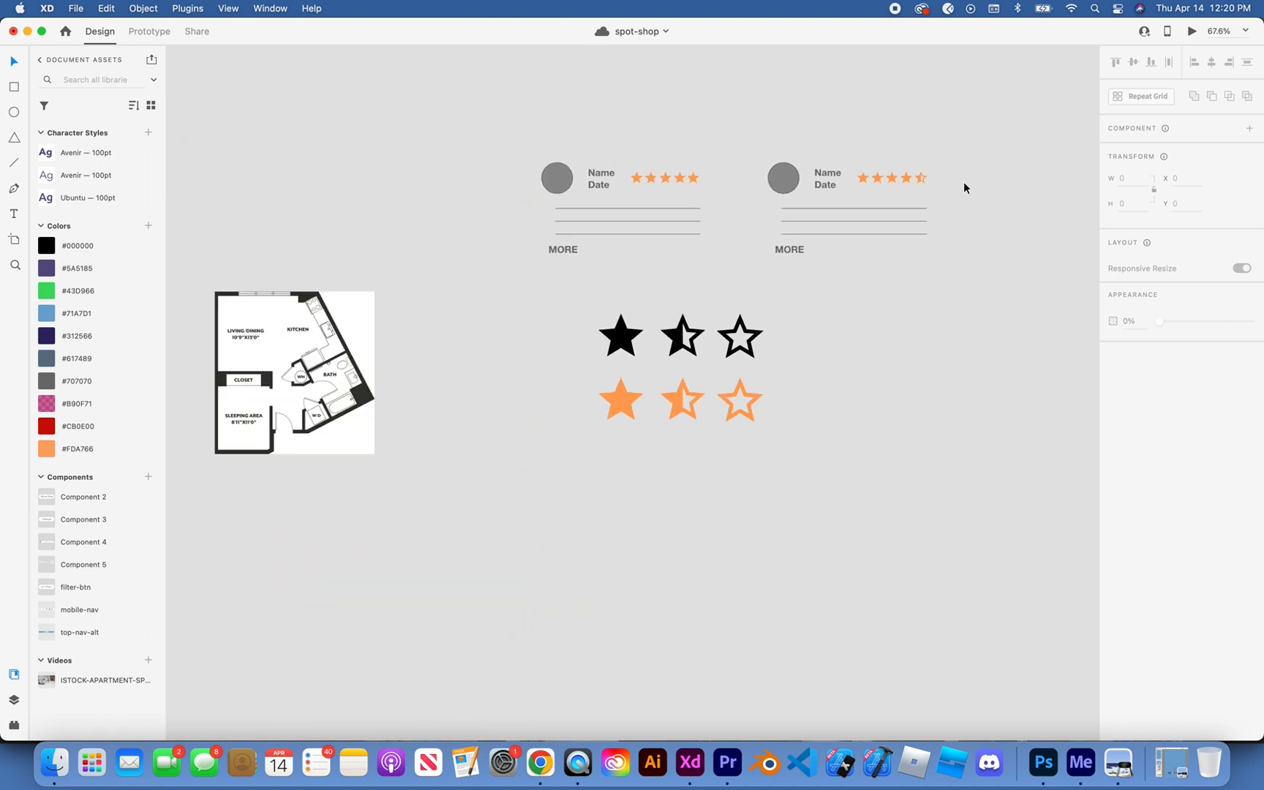
scroll(963, 184, "up", 3)
scroll(599, 338, "down", 12)
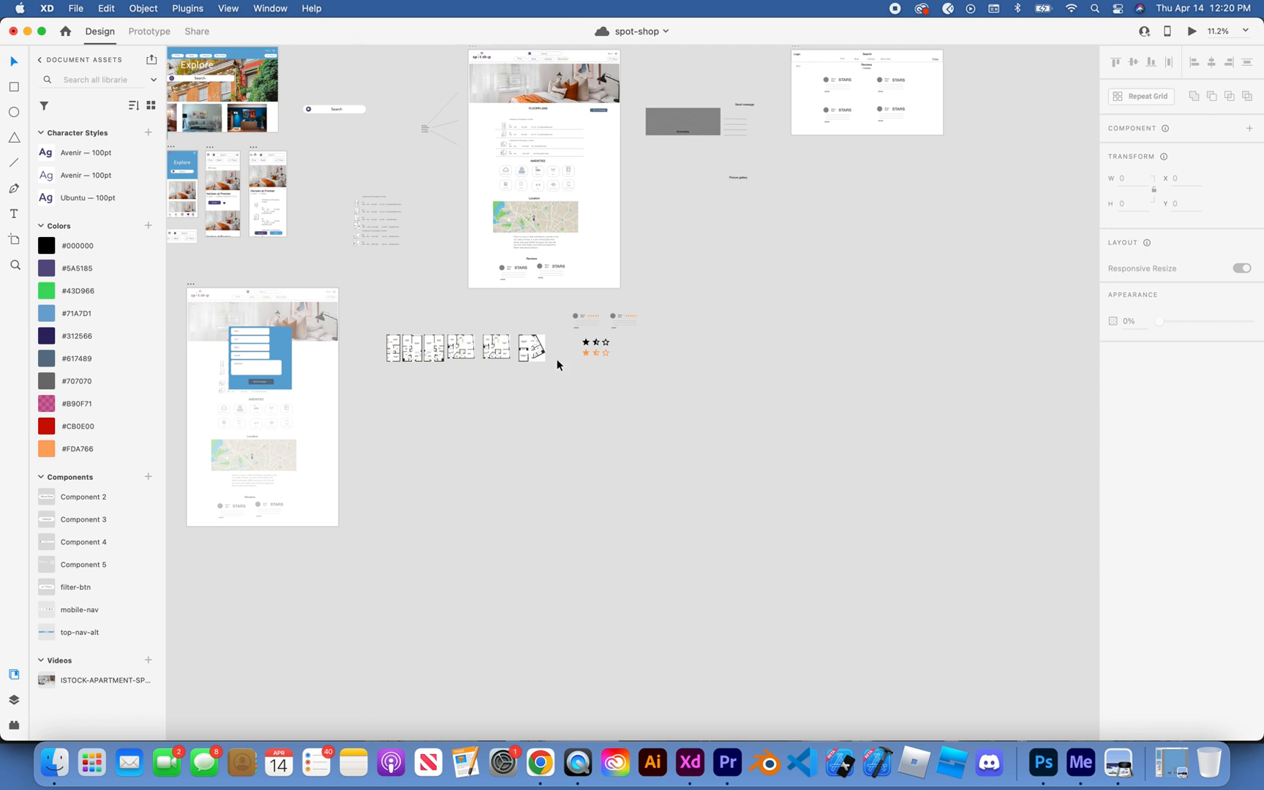
scroll(556, 363, "left", 5)
scroll(888, 274, "up", 10)
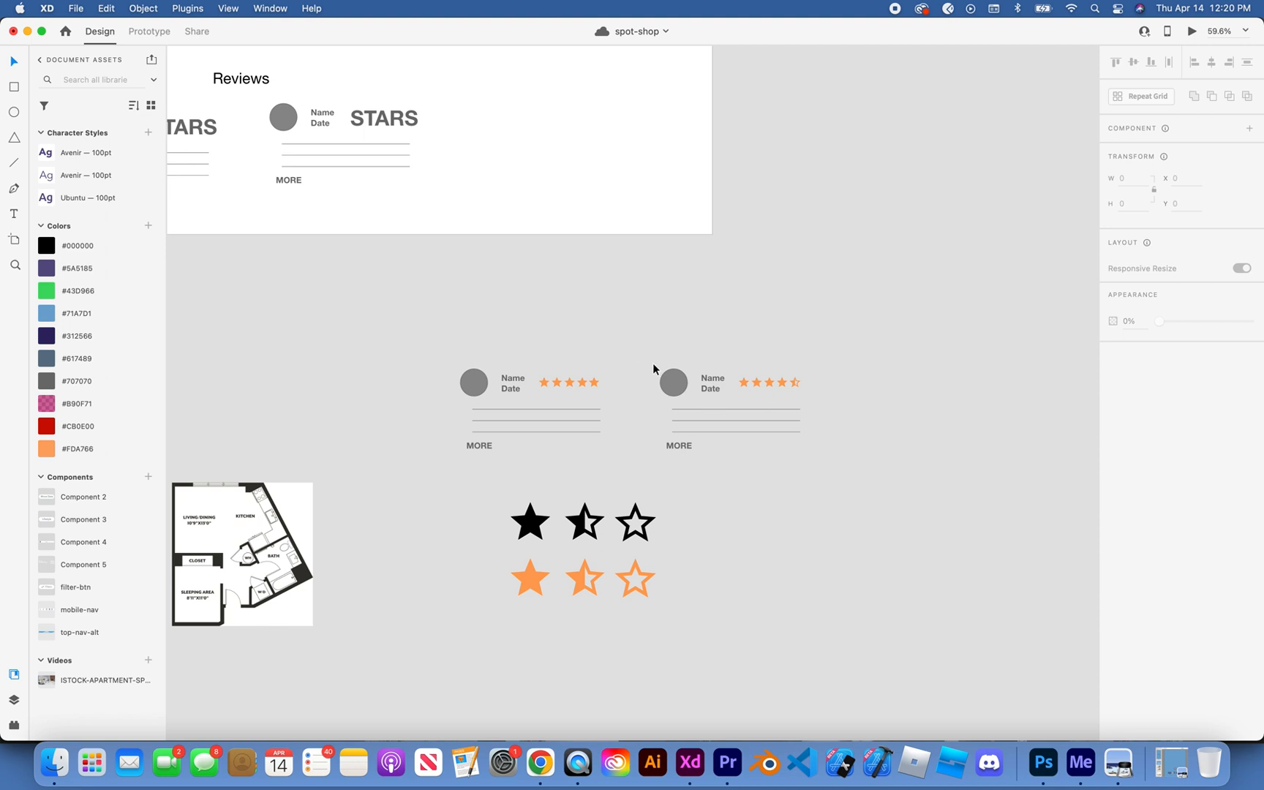
left_click(717, 381)
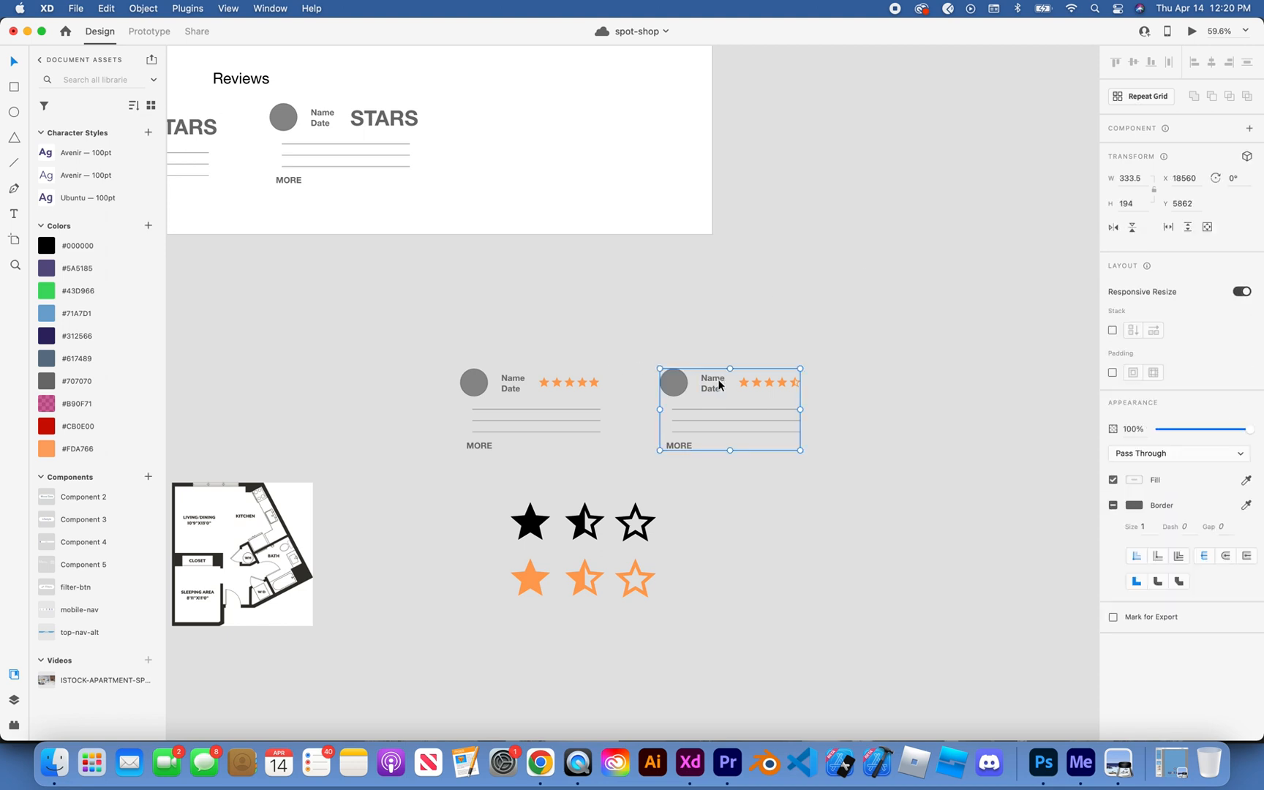
left_click(691, 386)
left_click(707, 382)
double_click(707, 382)
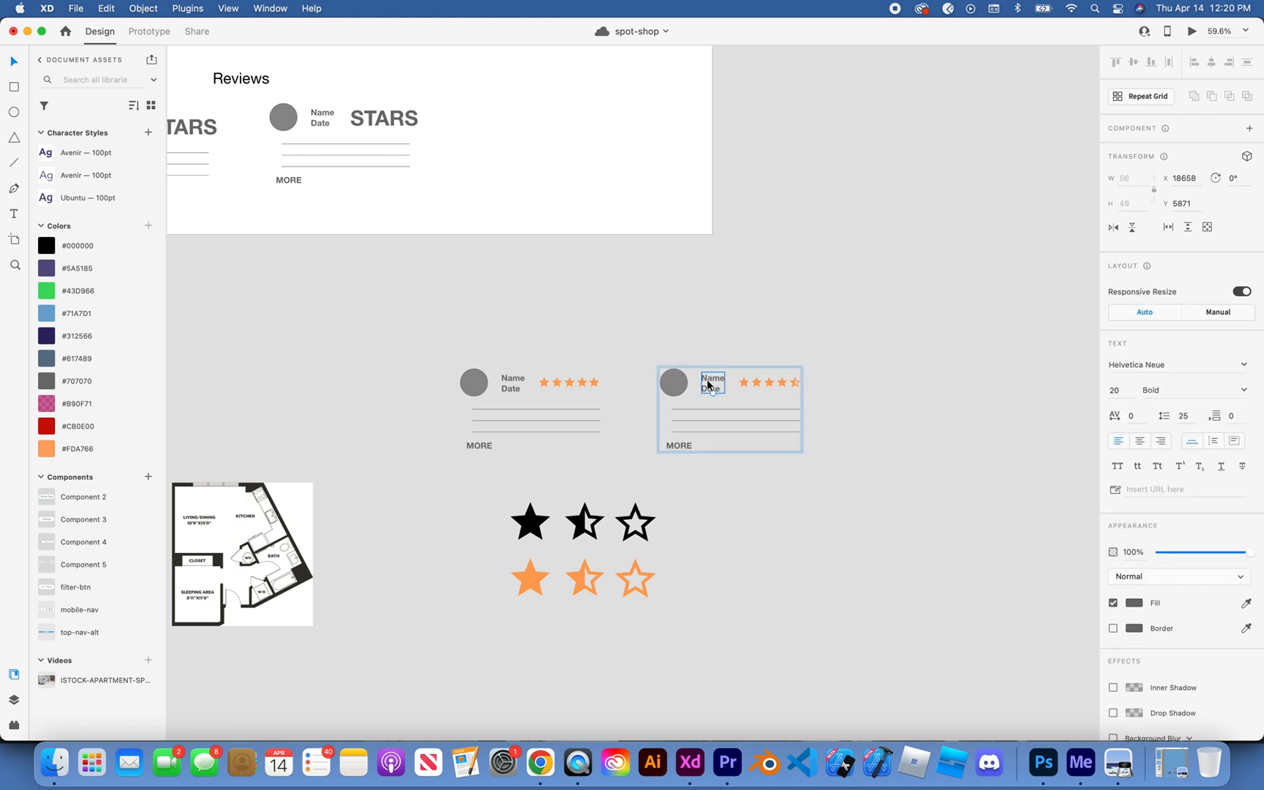
scroll(707, 383, "up", 5)
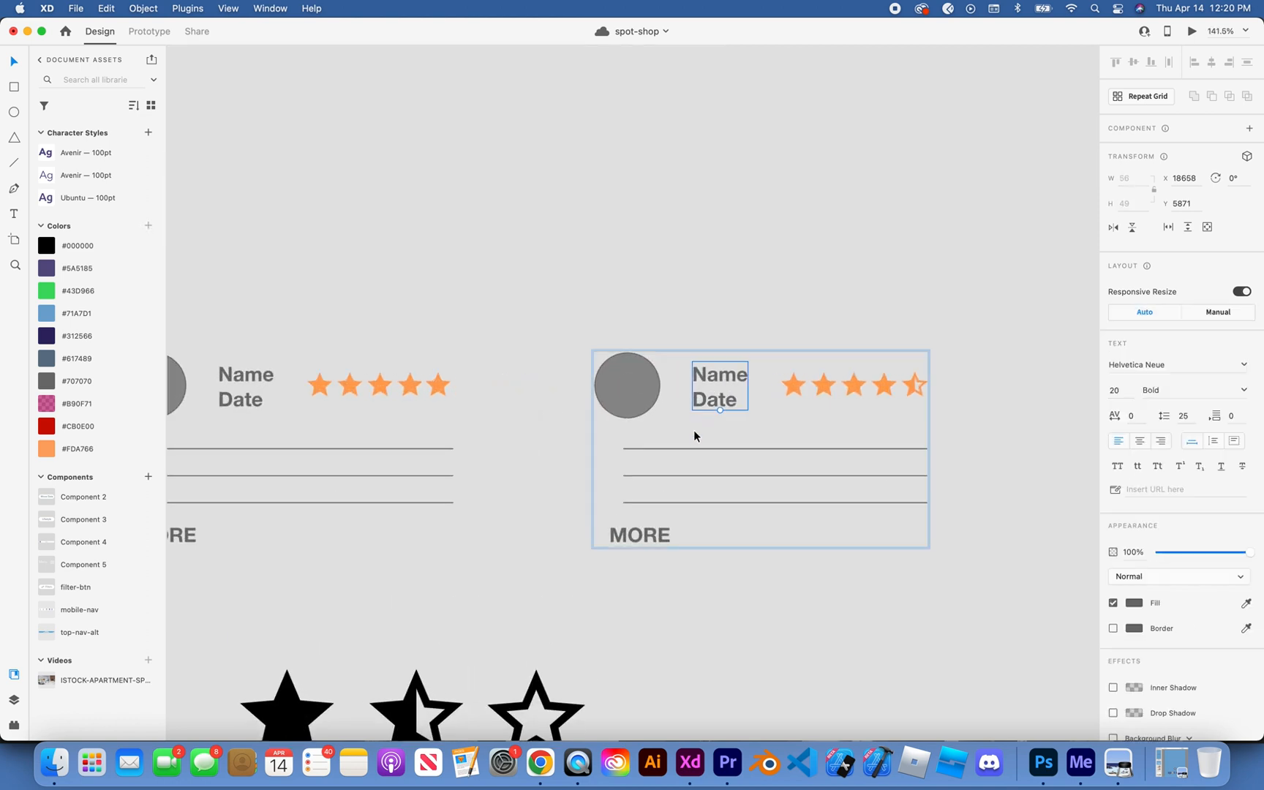
left_click(647, 531, "shift")
scroll(646, 528, "left", 5)
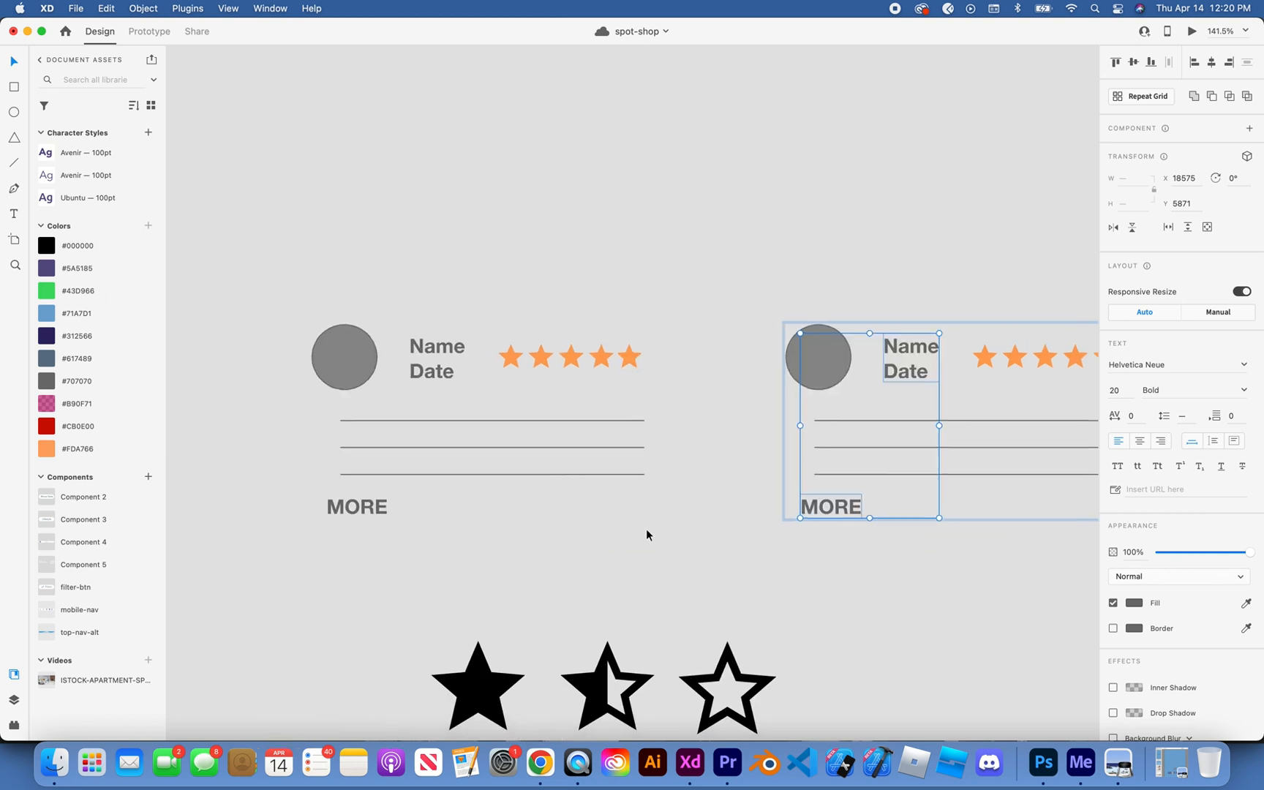
left_click(525, 404, "shift")
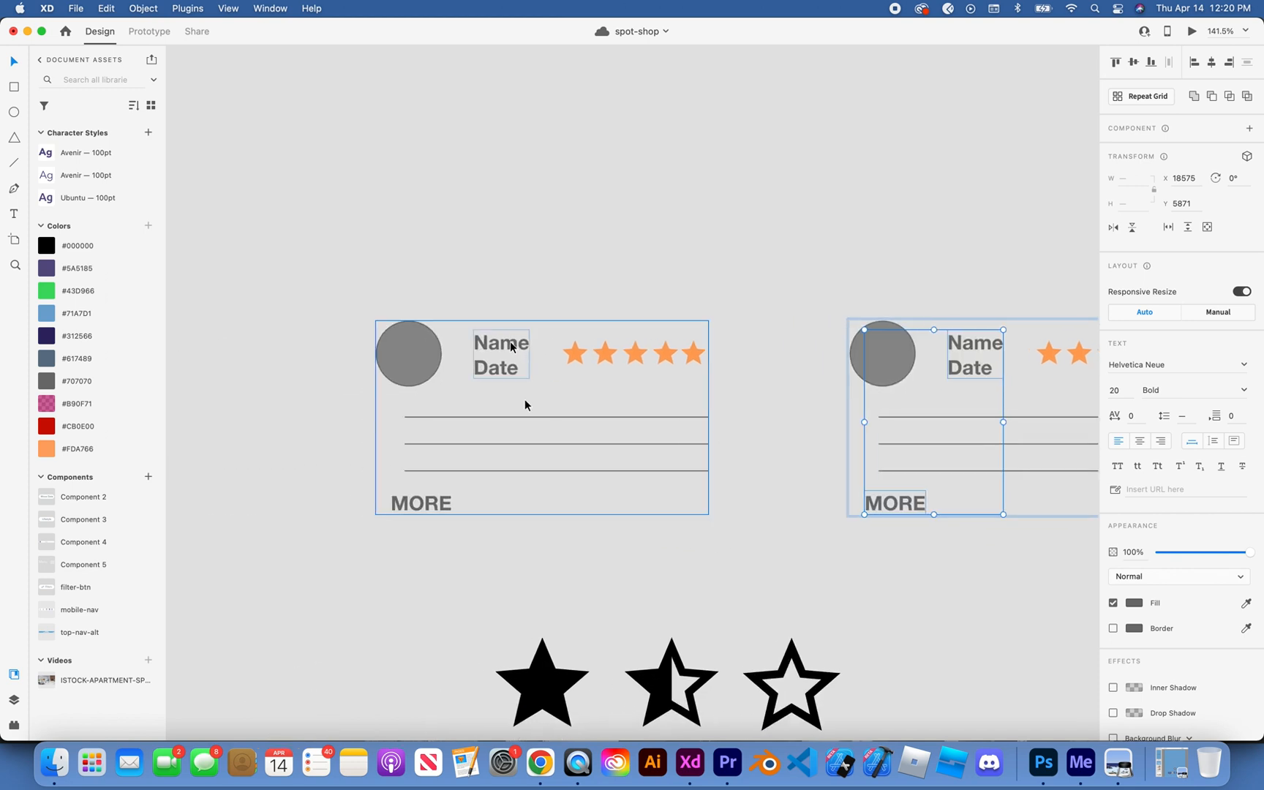
left_click(506, 342, "shift")
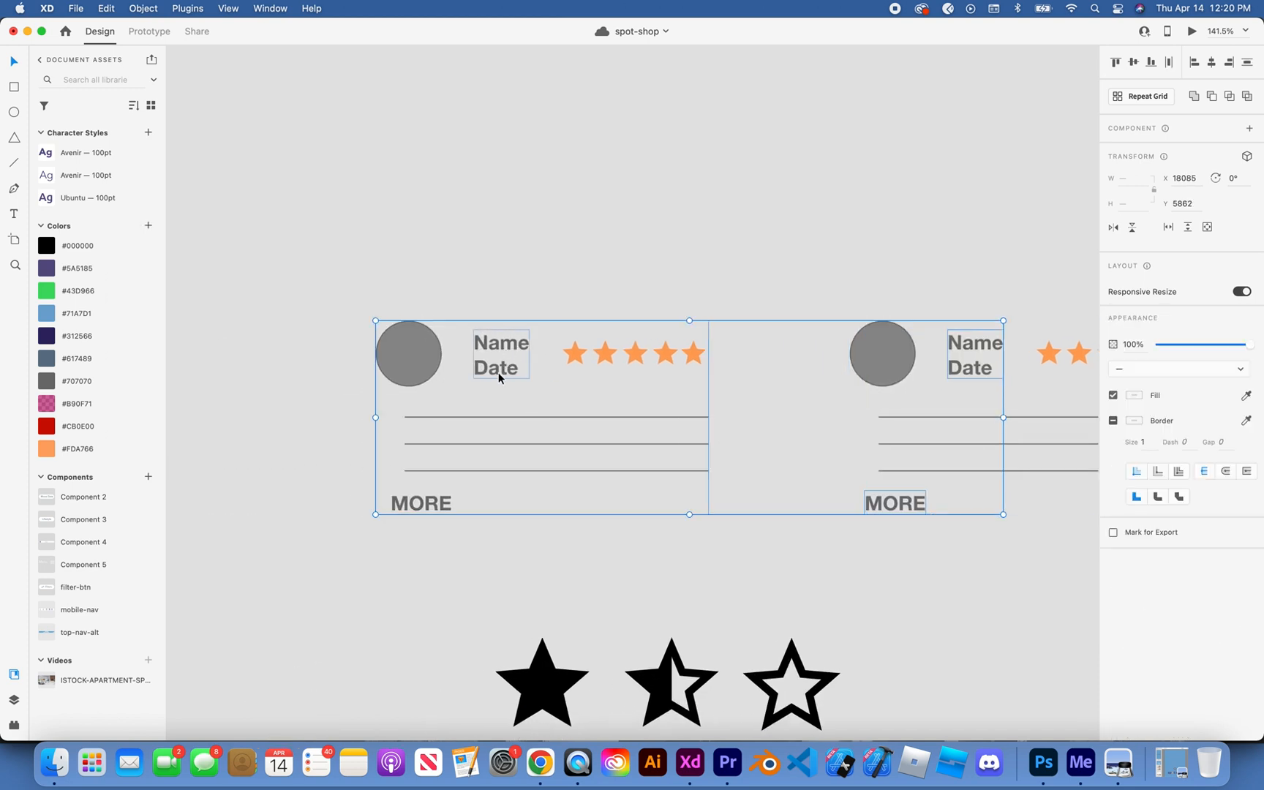
left_click(819, 271)
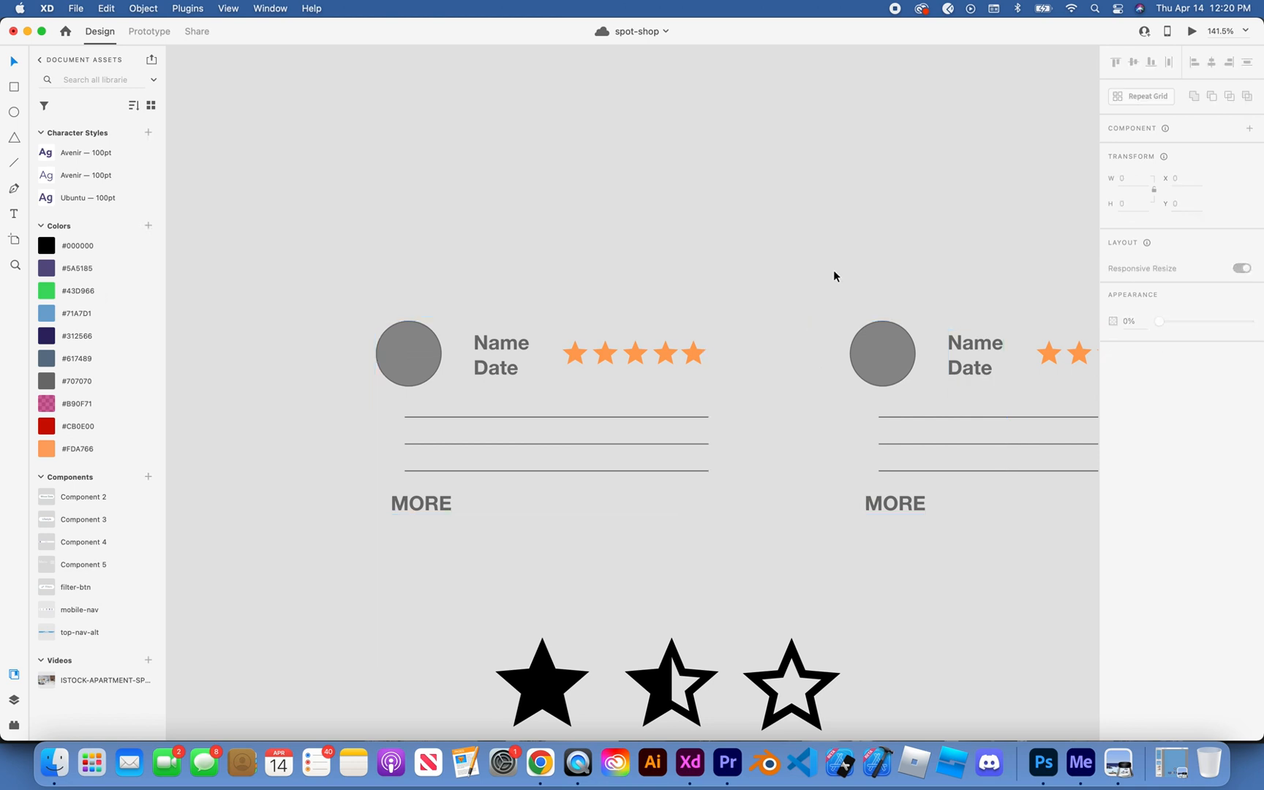
double_click(964, 350)
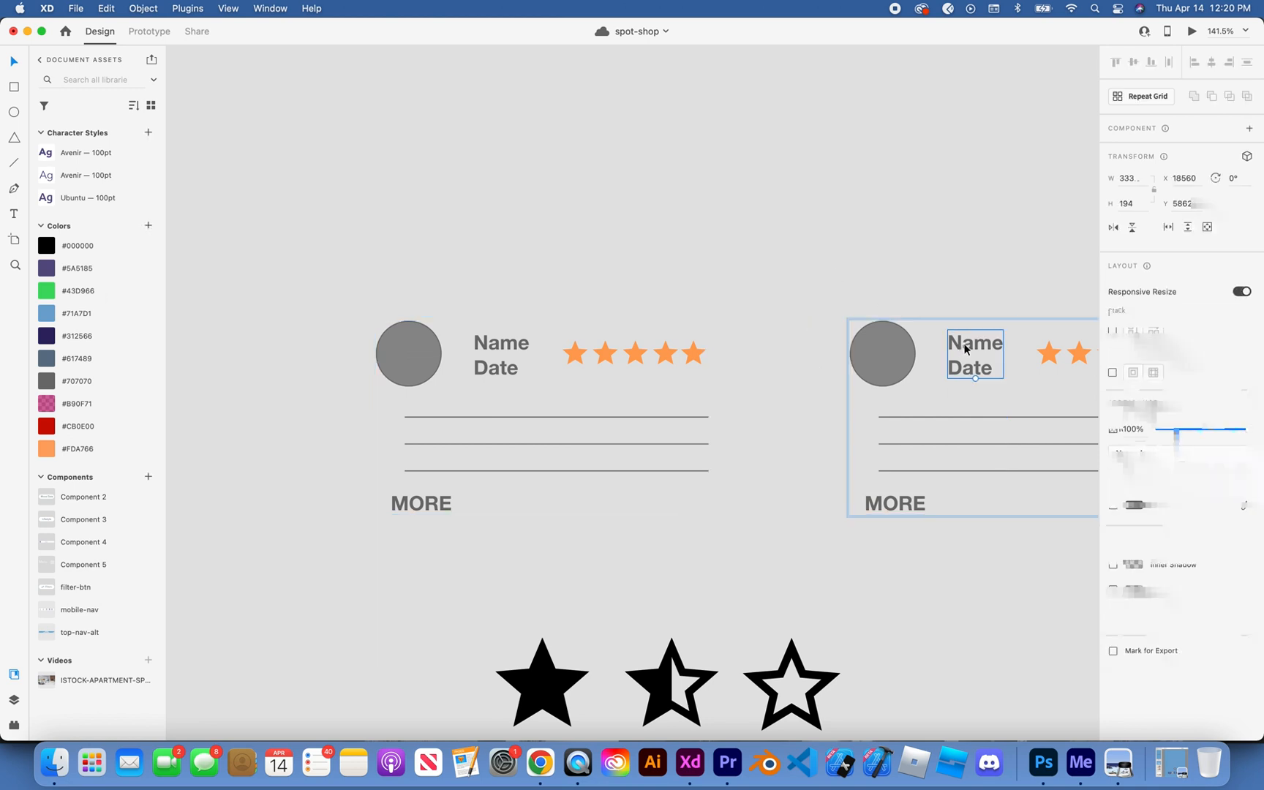
left_click(888, 505, "shift")
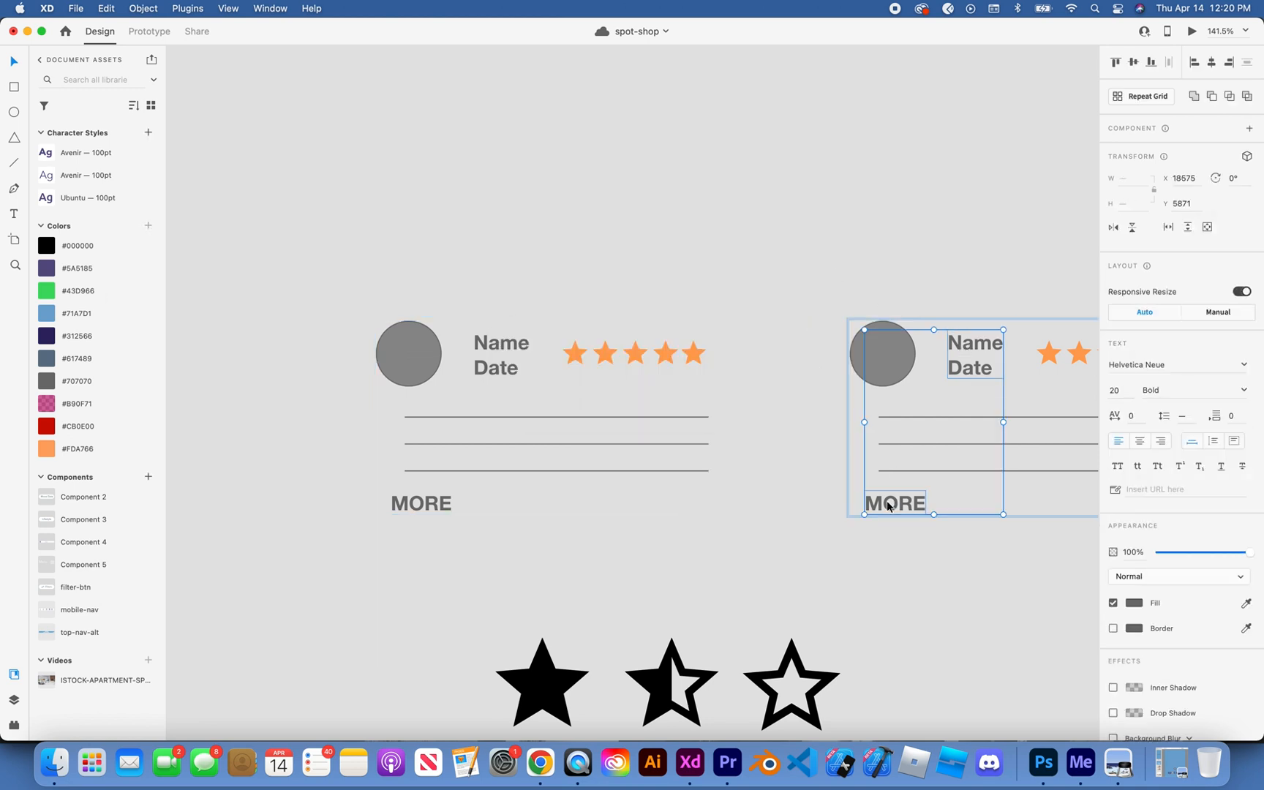
left_click(504, 348, "shift")
double_click(503, 348, "shift")
left_click(504, 348, "shift")
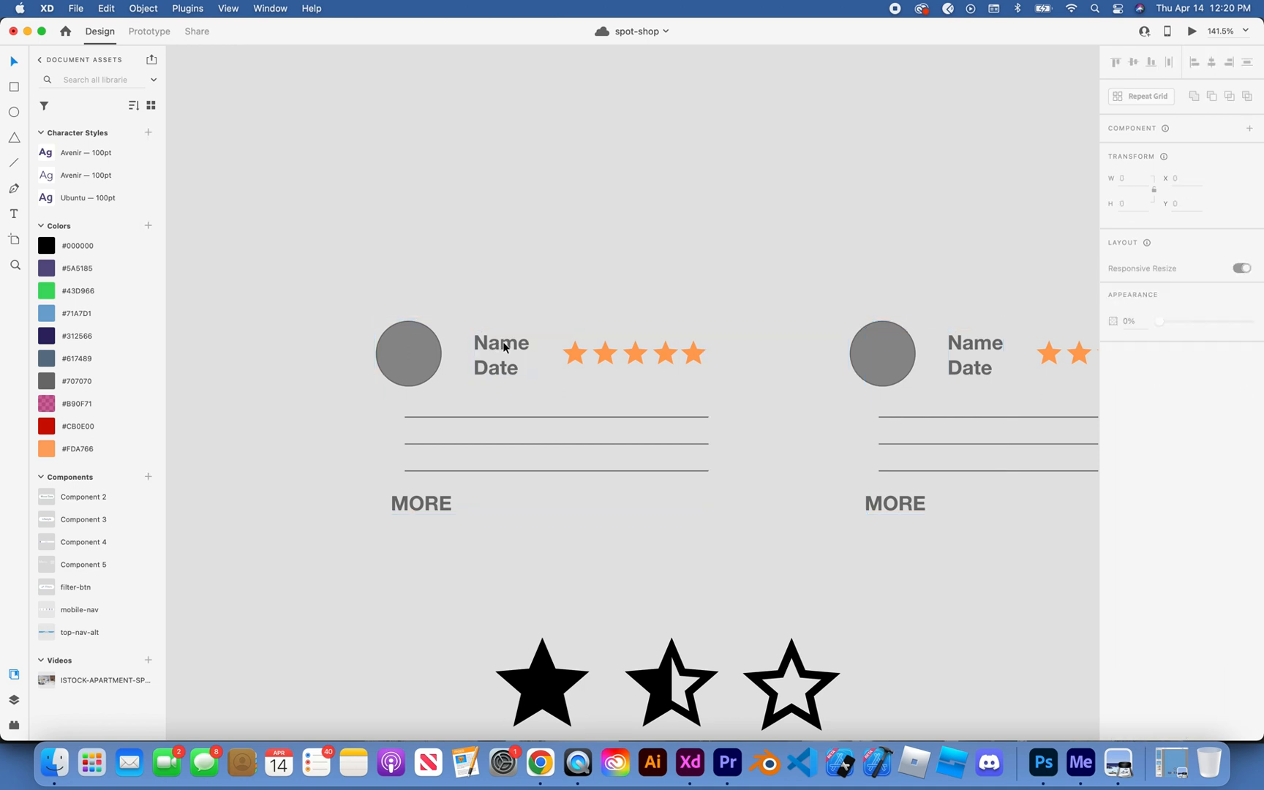
left_click(432, 512)
double_click(436, 504)
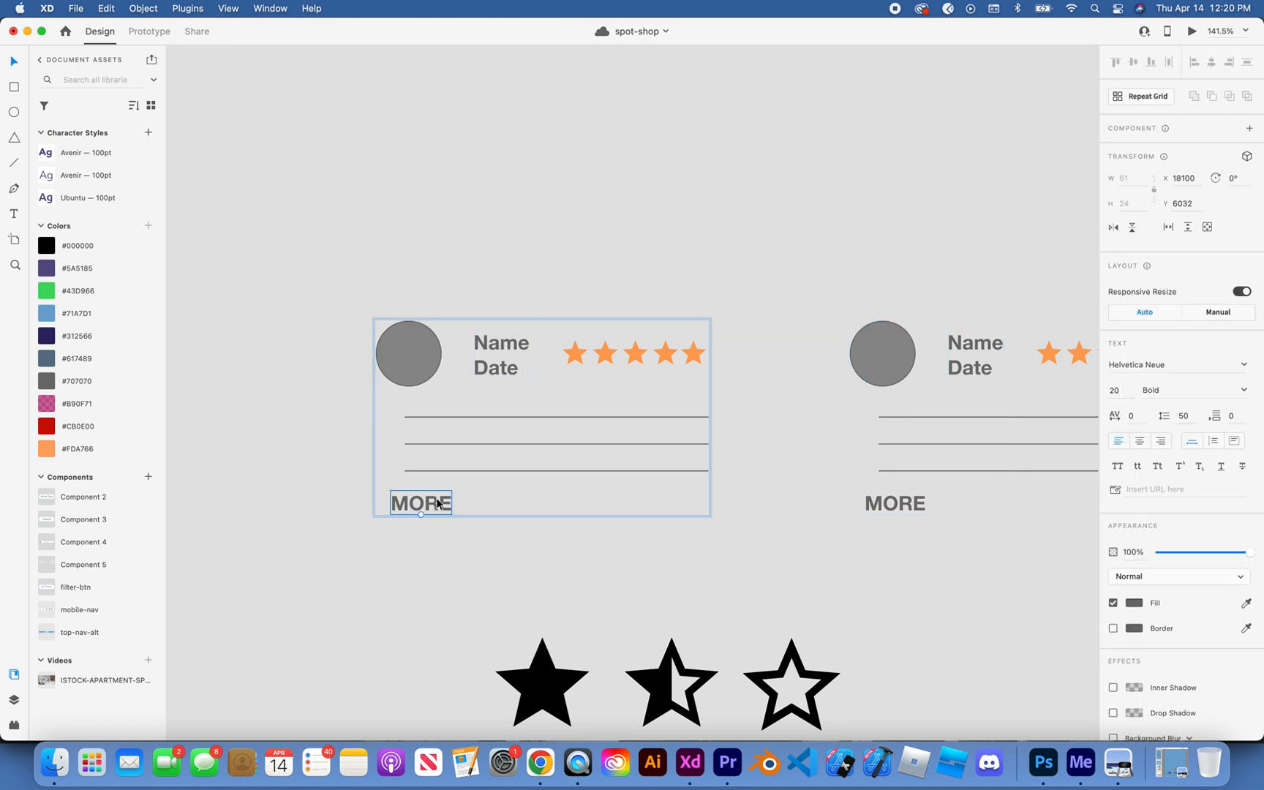
left_click(517, 343, "shift")
scroll(517, 343, "down", 10)
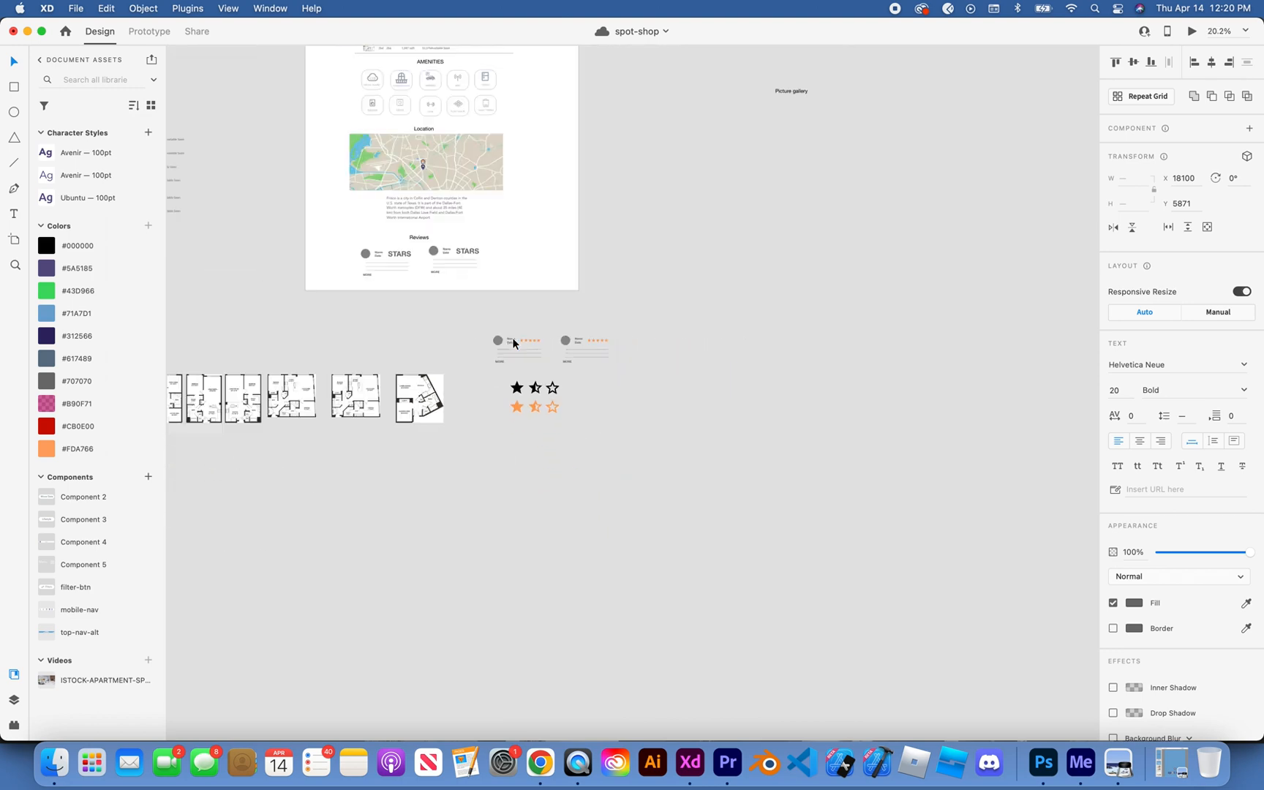
Step: Insert a space before "Available Soon" in all four floorplan listings, A1, A2, B1 and B2
scroll(465, 246, "up", 5)
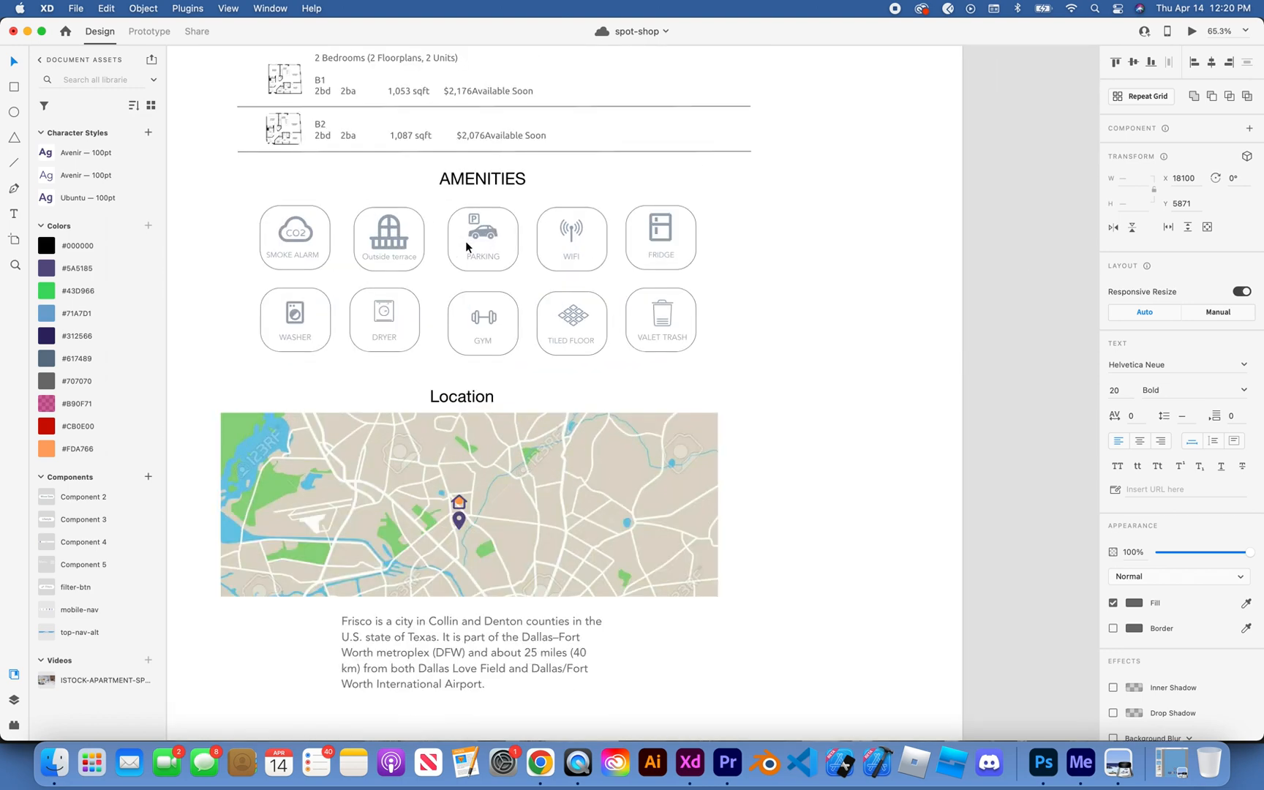
scroll(465, 246, "up", 2)
scroll(466, 247, "up", 3)
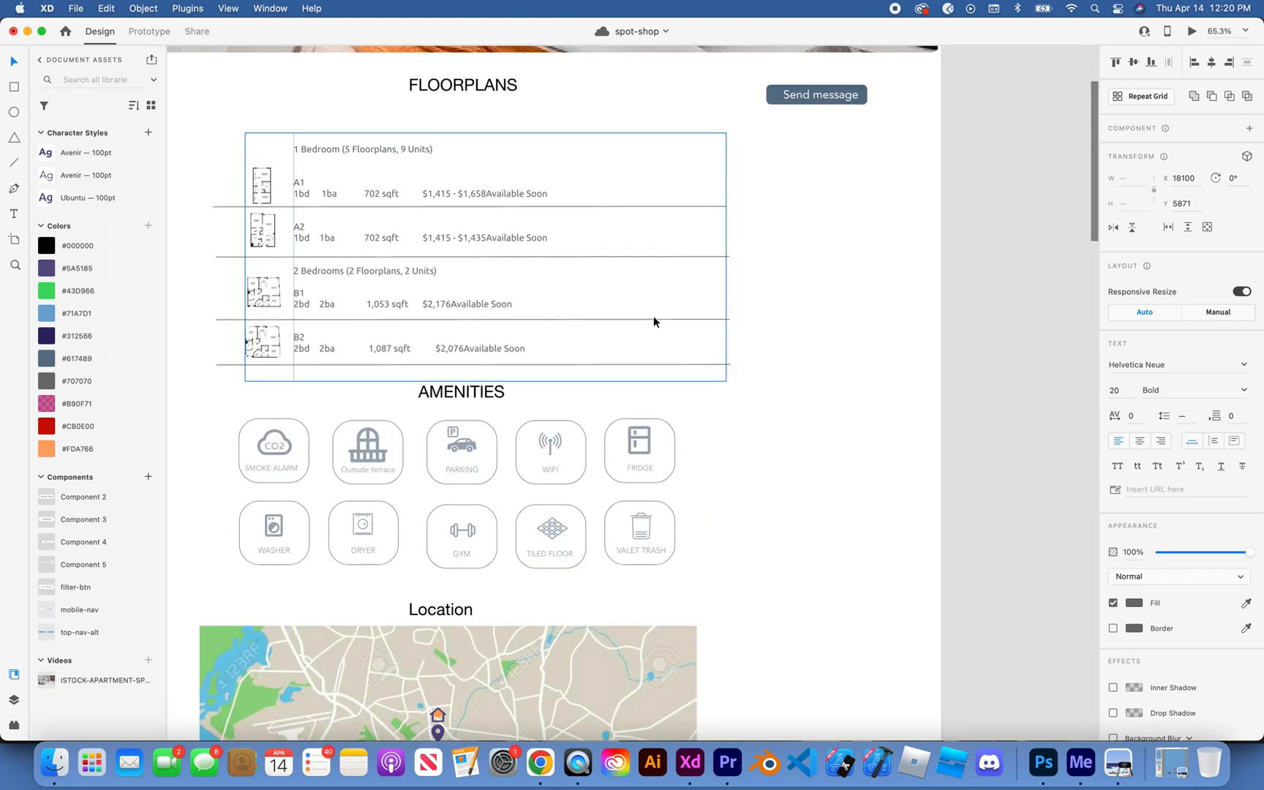
left_click(504, 207)
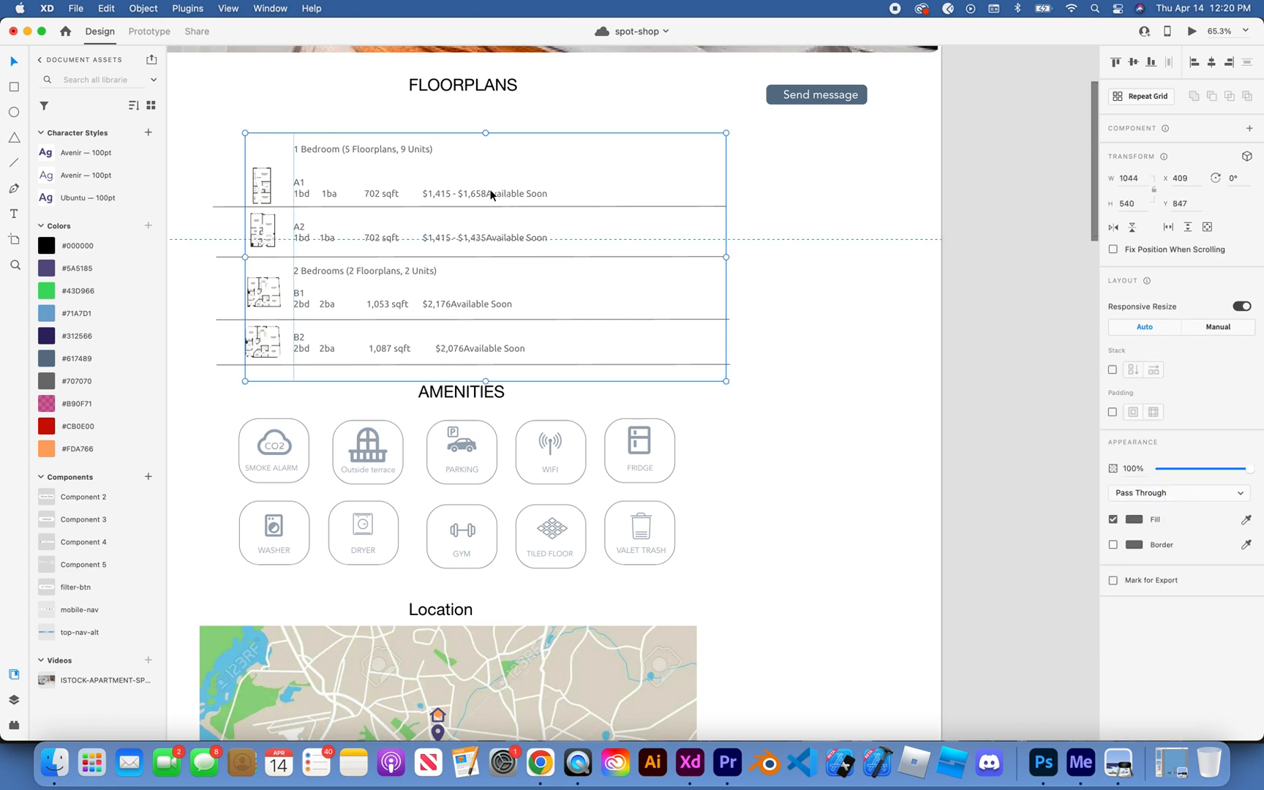
double_click(488, 196)
double_click(487, 194)
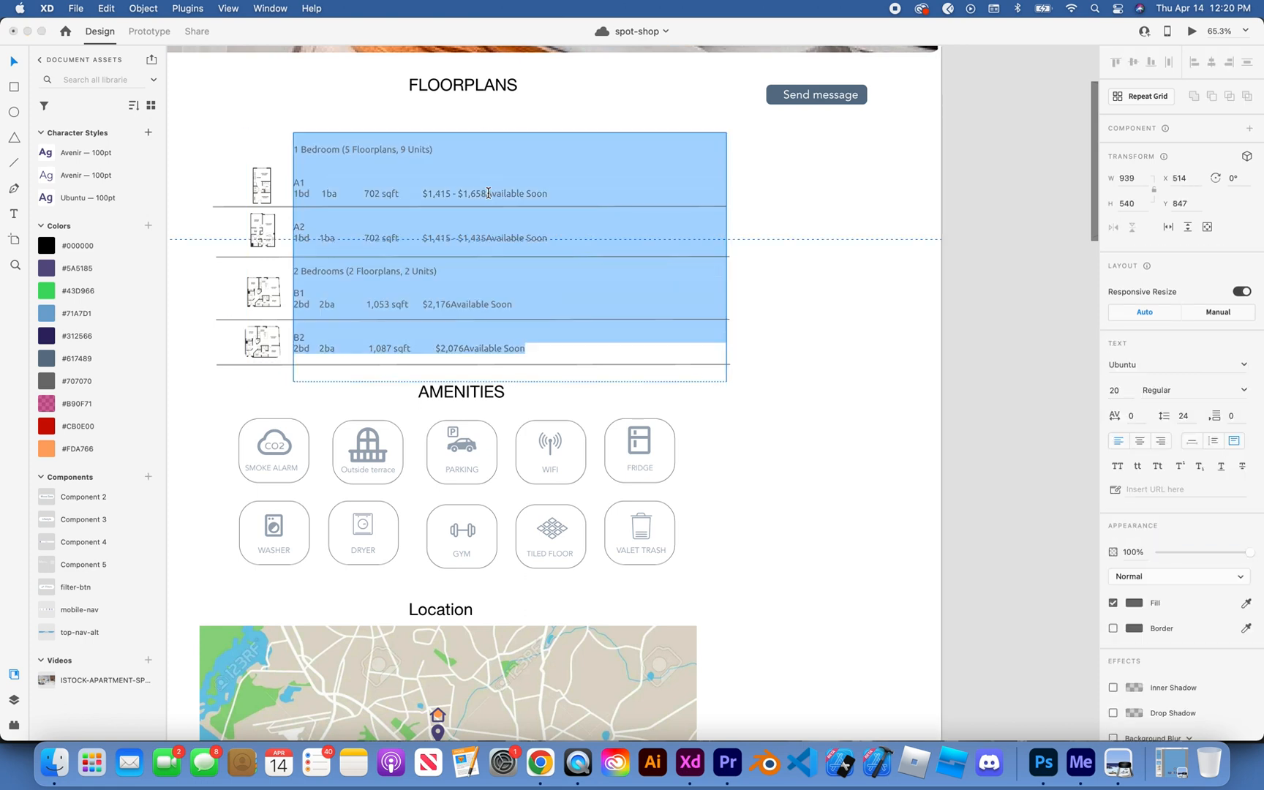
key("Left")
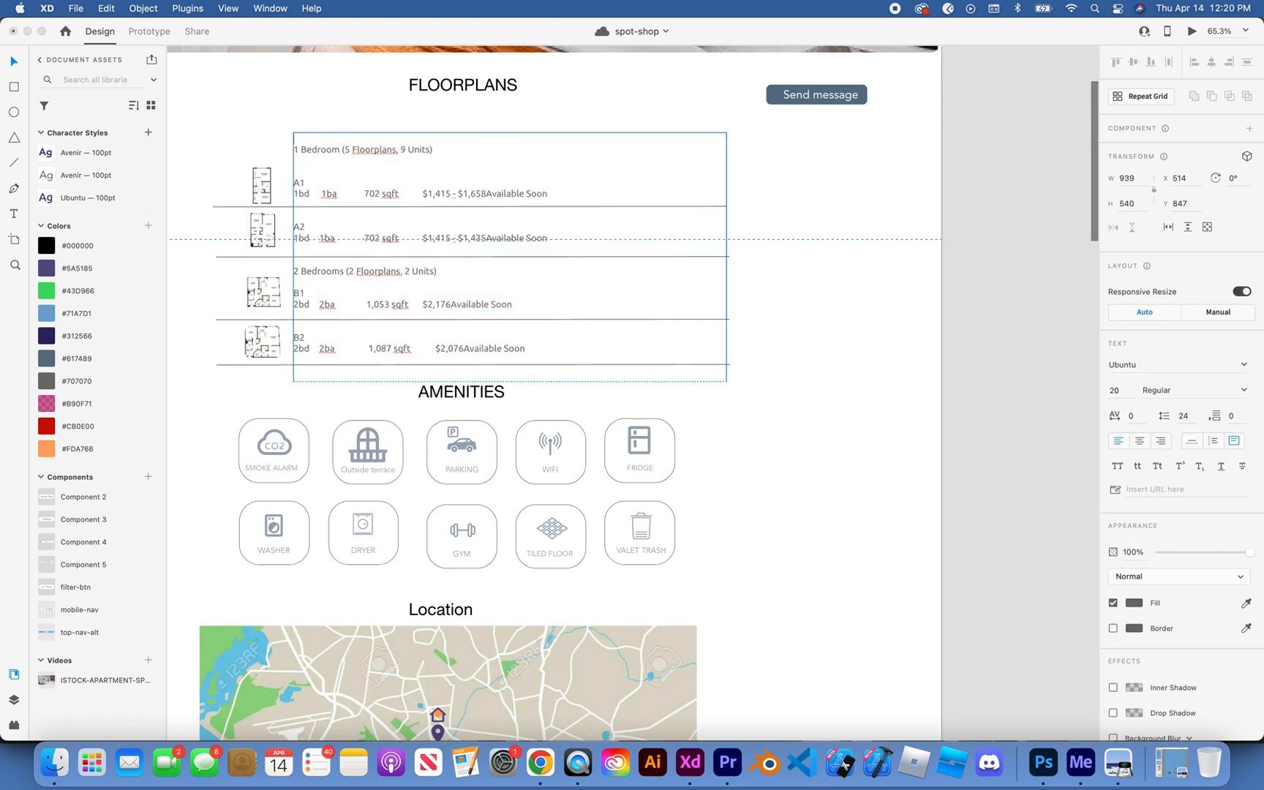
left_click(487, 193)
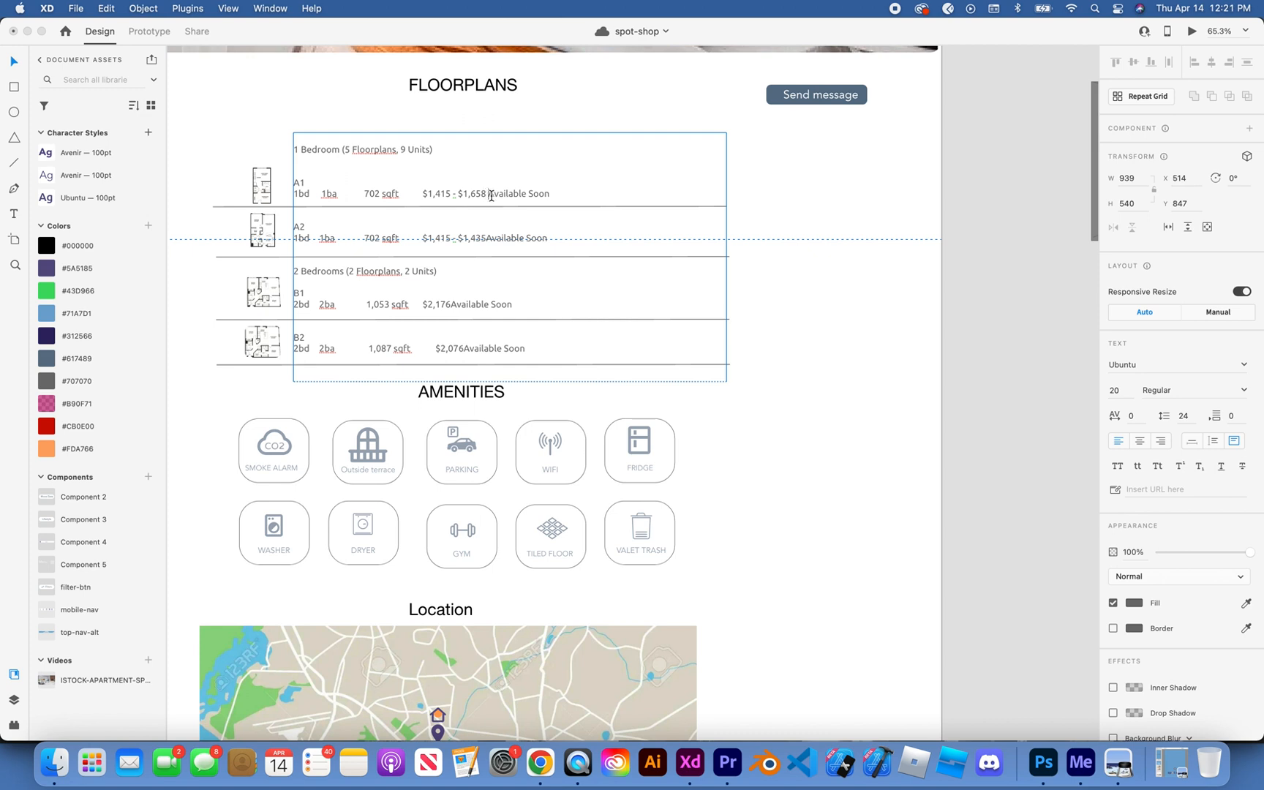
left_click(484, 238)
left_click(451, 304)
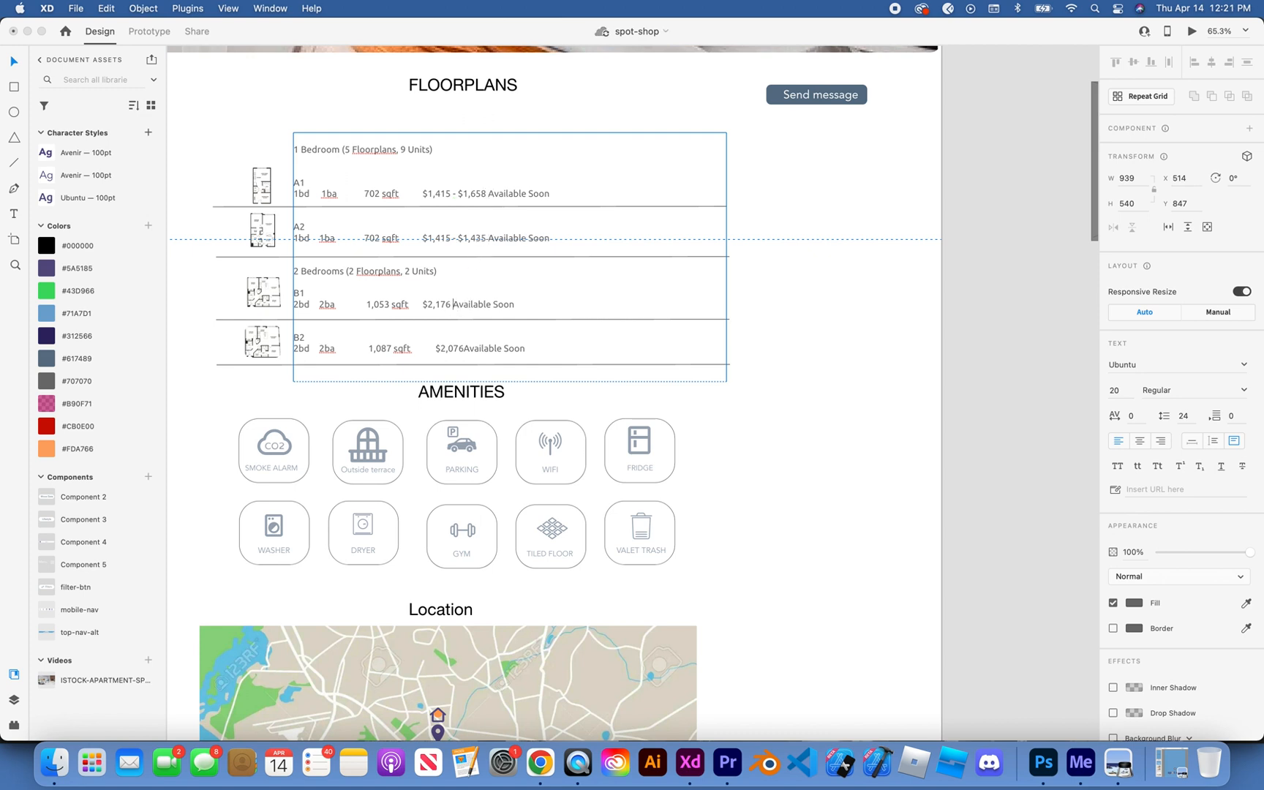
left_click(465, 352)
key("Escape")
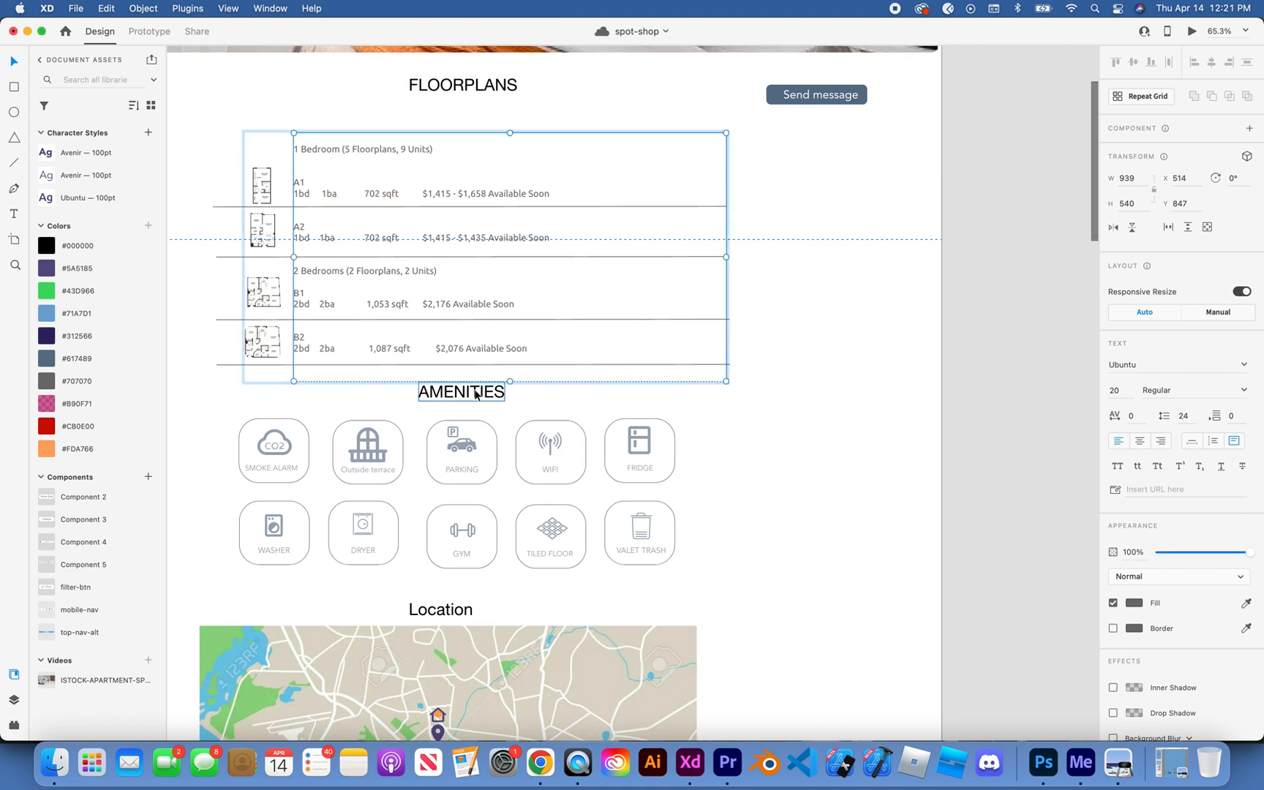
Step: Set the font of the AMENITIES heading, together with the floorplan listing text, to Ubuntu
left_click(479, 393, "shift")
left_click(1187, 367)
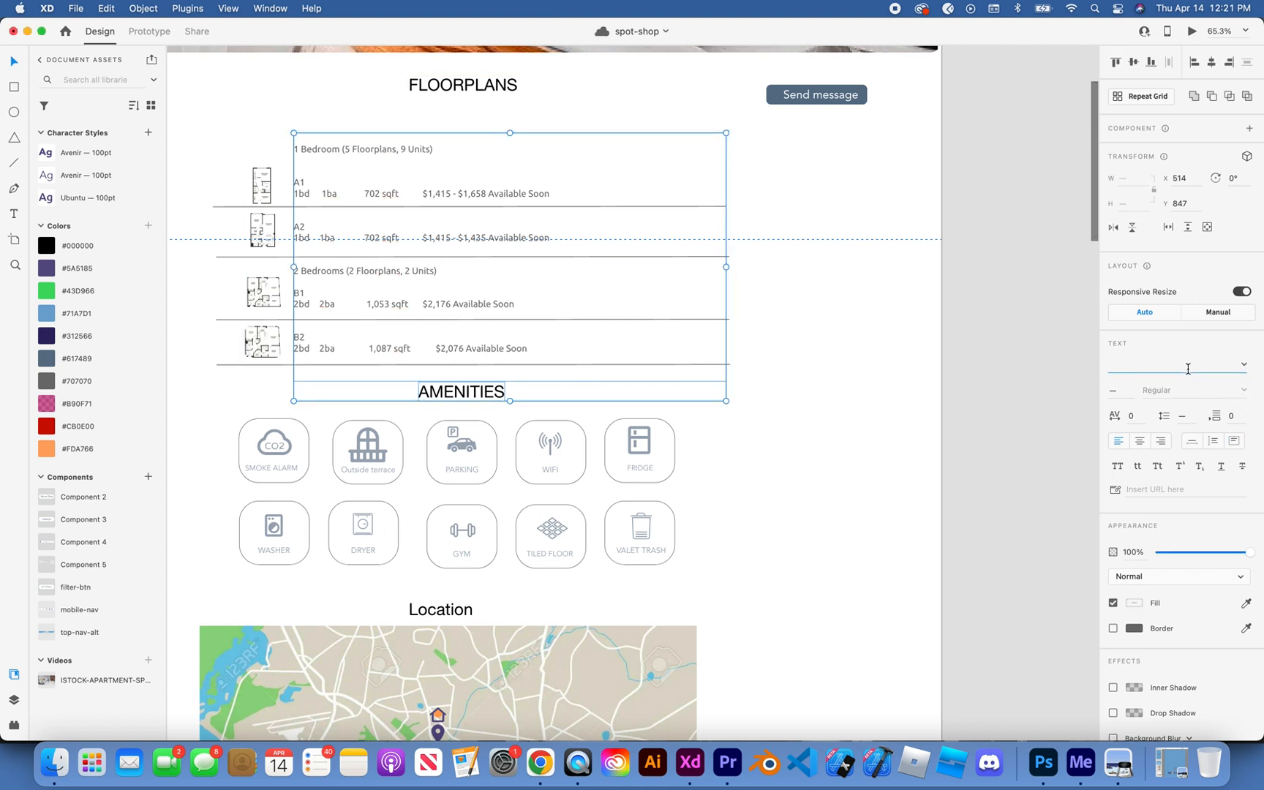
type("ub")
key("Return")
Step: Set the Location heading's font to Ubuntu
scroll(910, 468, "down", 5)
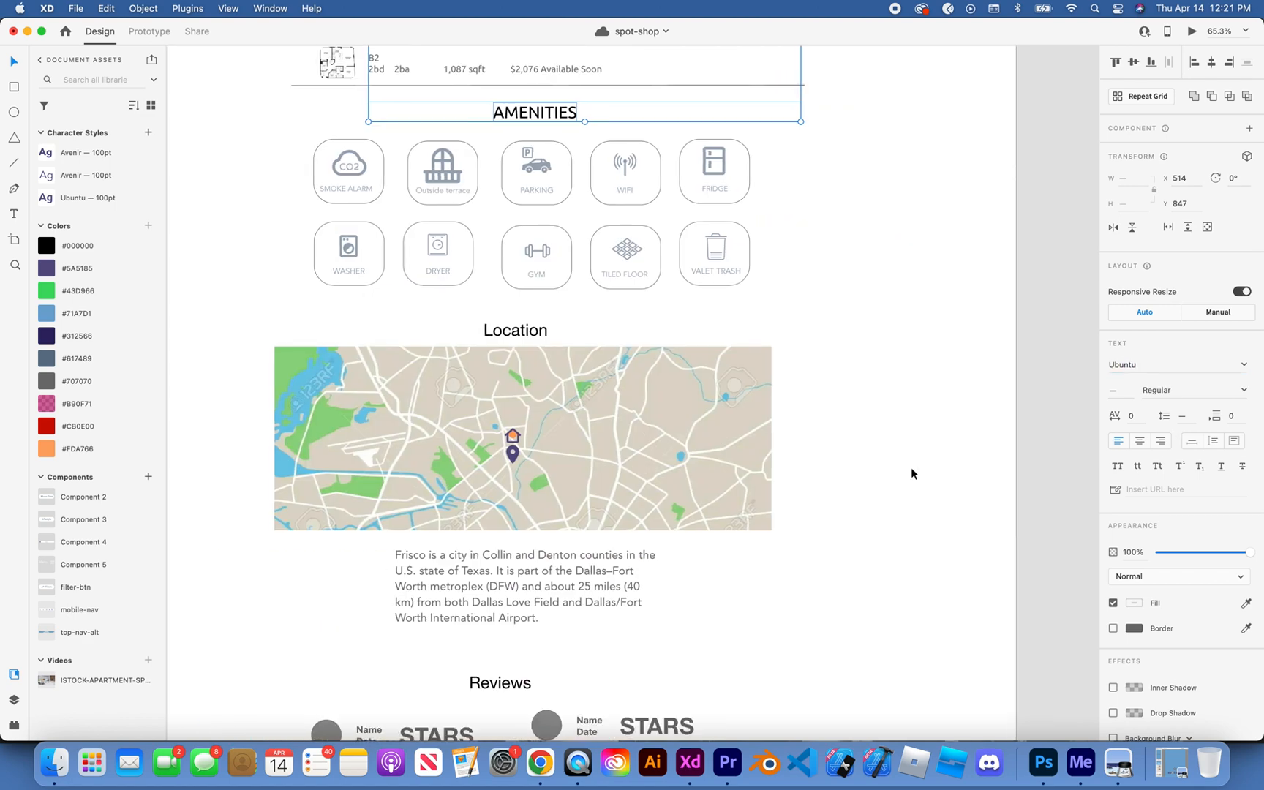
scroll(910, 473, "down", 3)
left_click(511, 135)
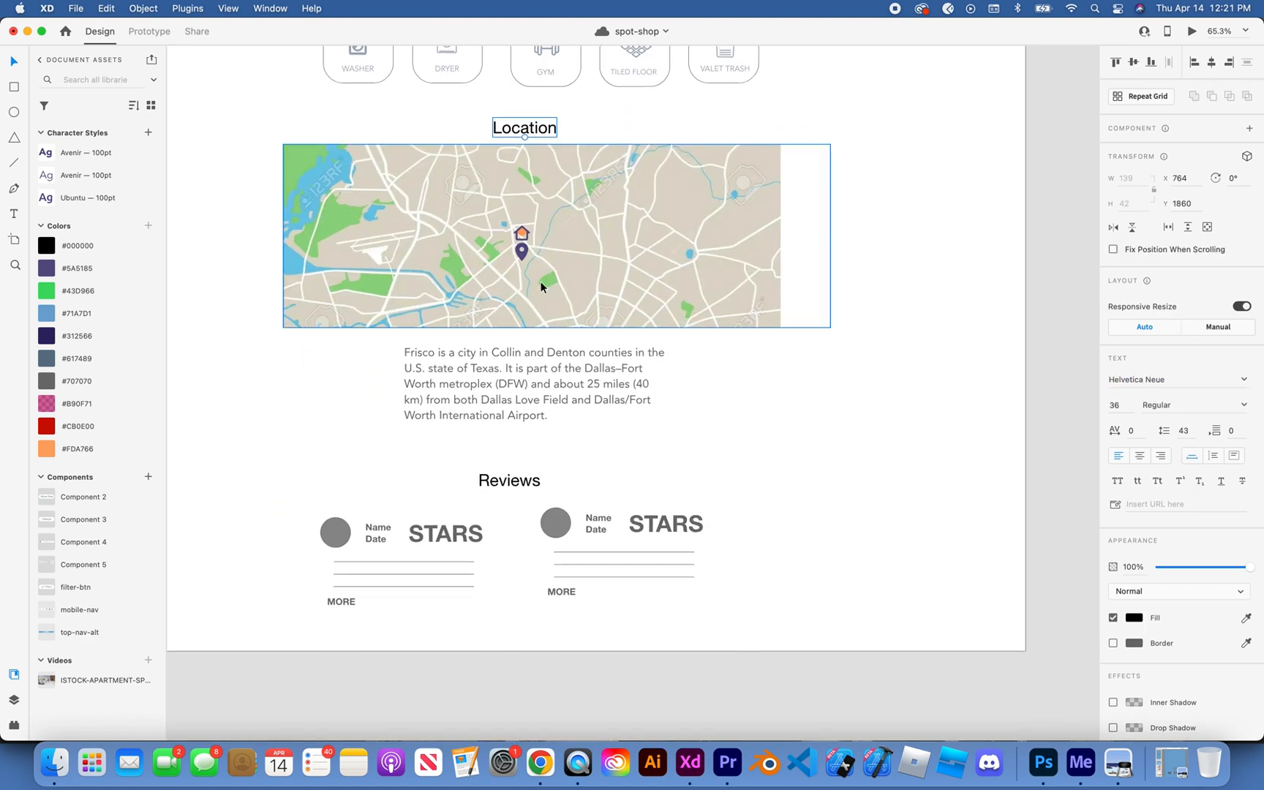
left_click(543, 374)
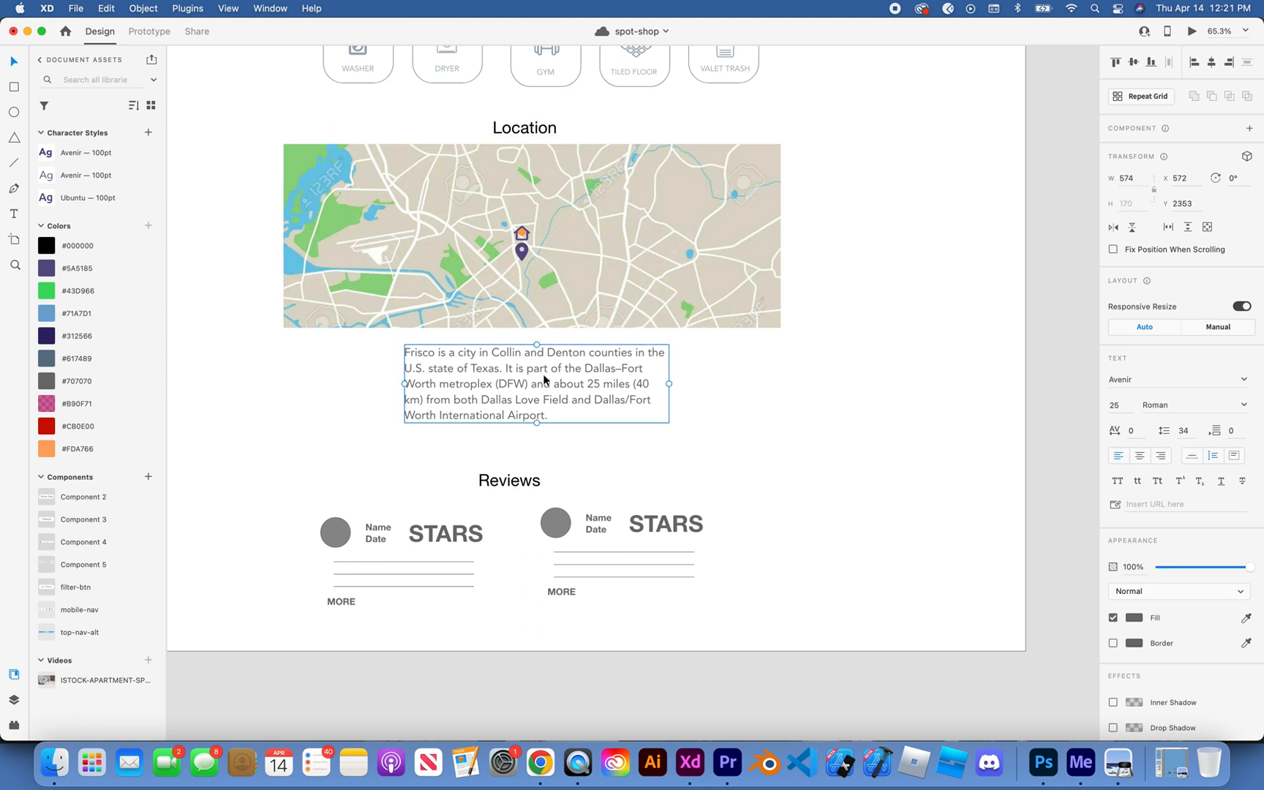
left_click(538, 135)
left_click(1155, 380)
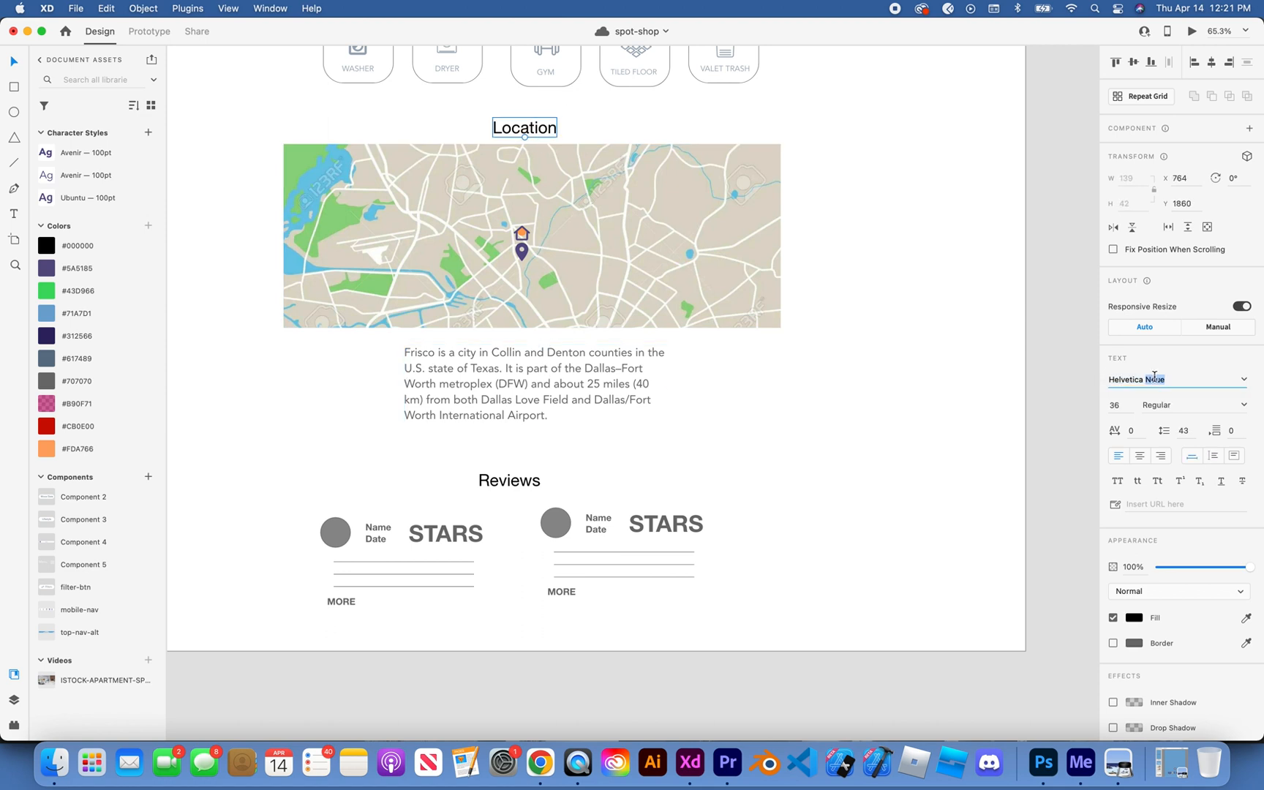
left_click(608, 398)
left_click(512, 130)
left_click(1129, 375)
type("Ubuntu")
key("Return")
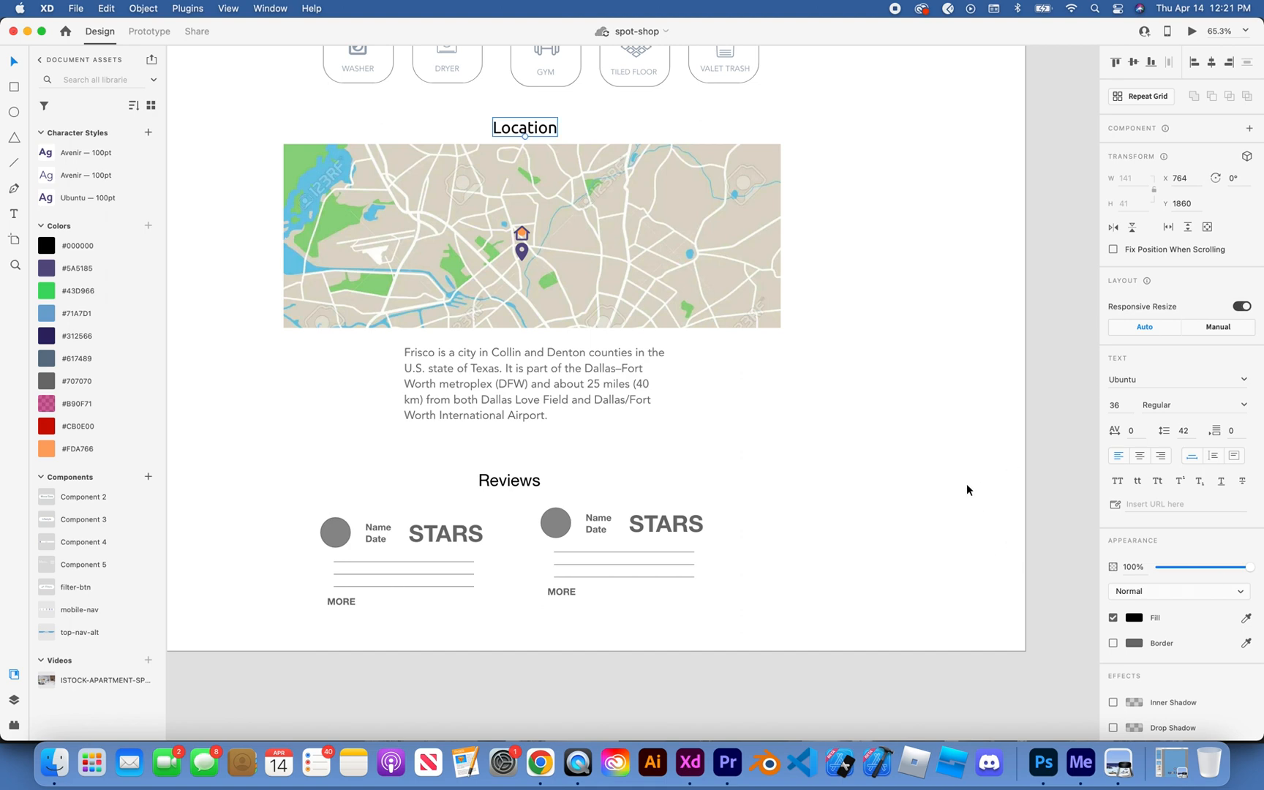
Step: Move both old STARS placeholder review cards off the artboard onto the pasteboard, side by side above the floorplan images
scroll(966, 489, "down", 6)
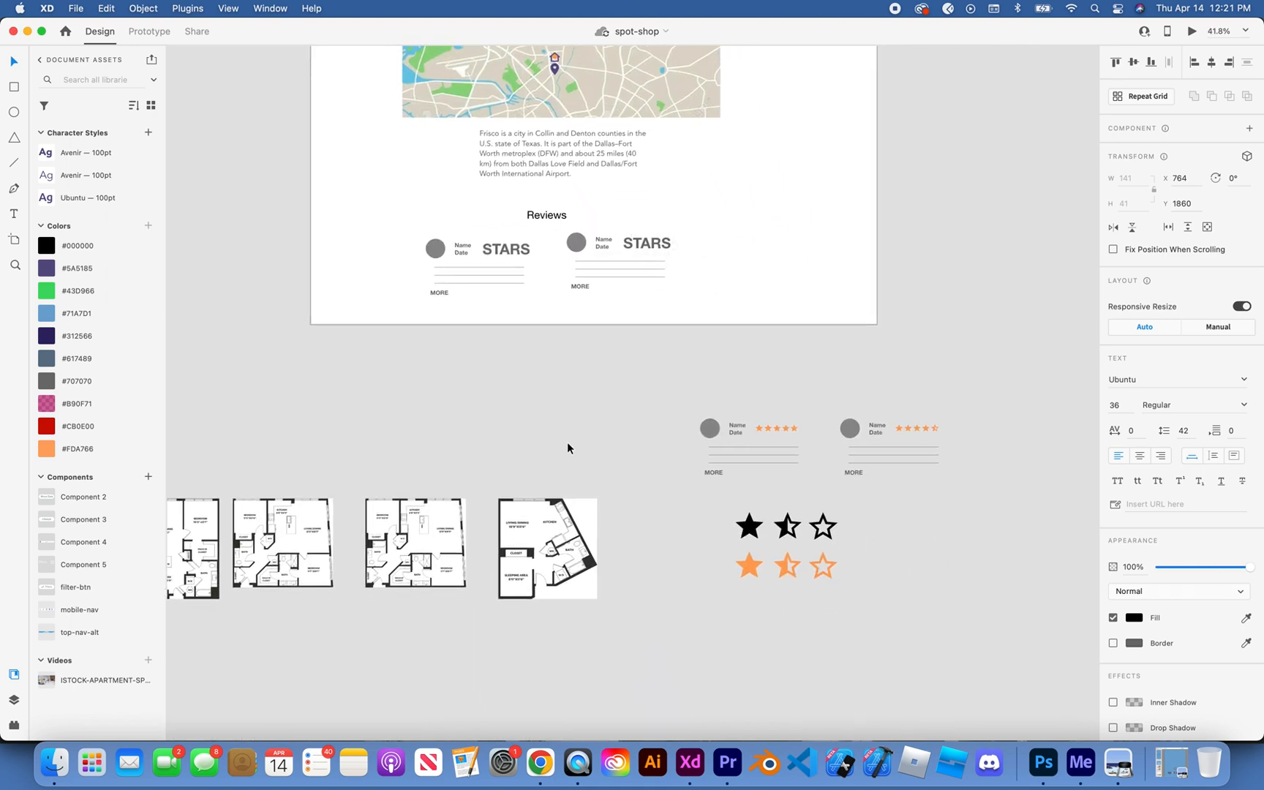
left_click_drag(577, 246, 305, 386)
left_click_drag(432, 245, 441, 378)
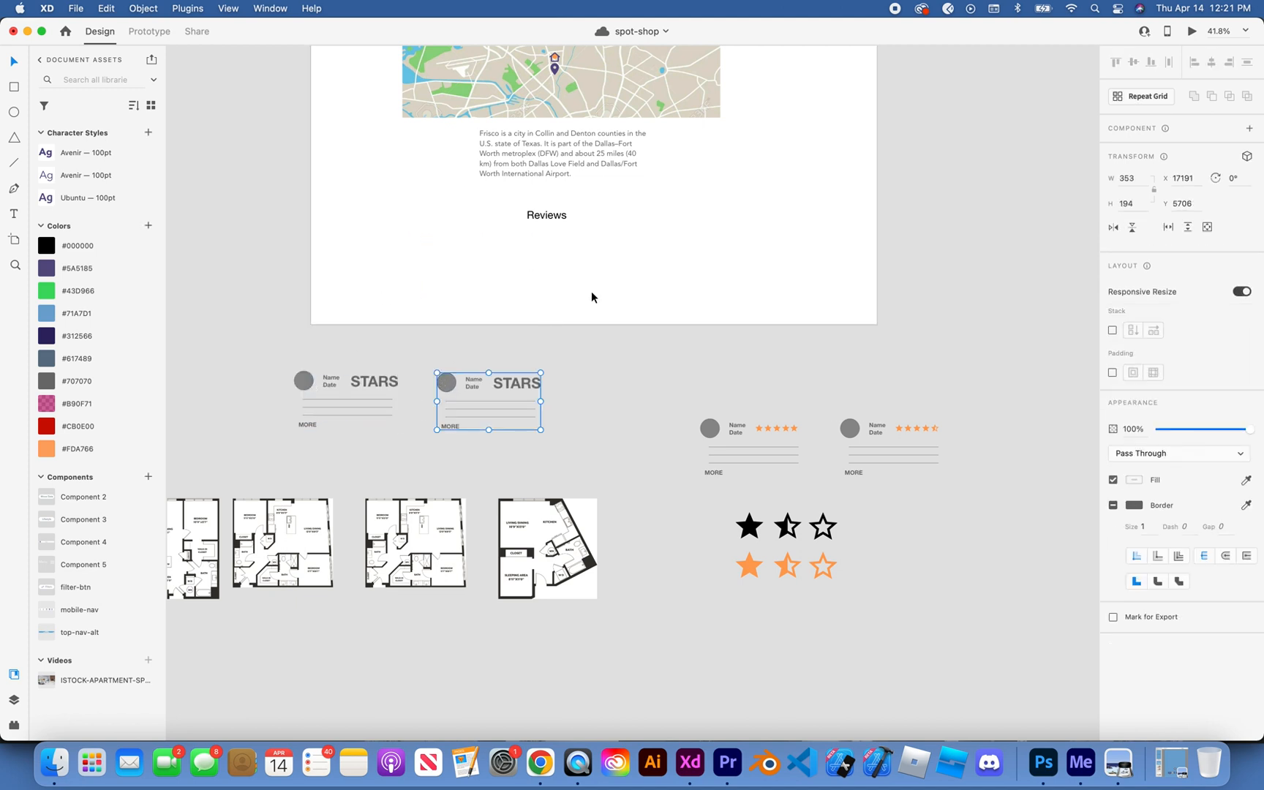
left_click(591, 291)
Step: Set the Name/Date and MORE text of the five-star review card to Avenir Light
scroll(592, 290, "right", 4)
scroll(593, 290, "up", 6)
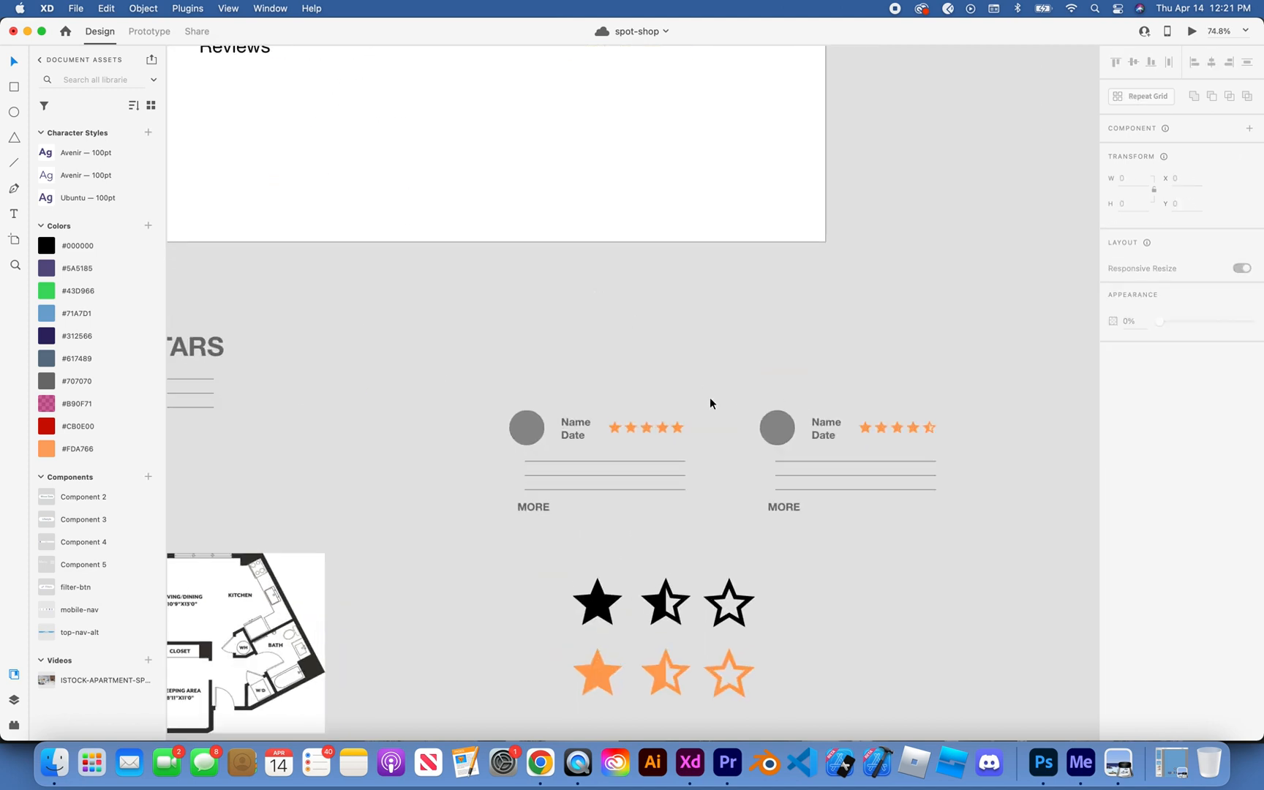
left_click(565, 428)
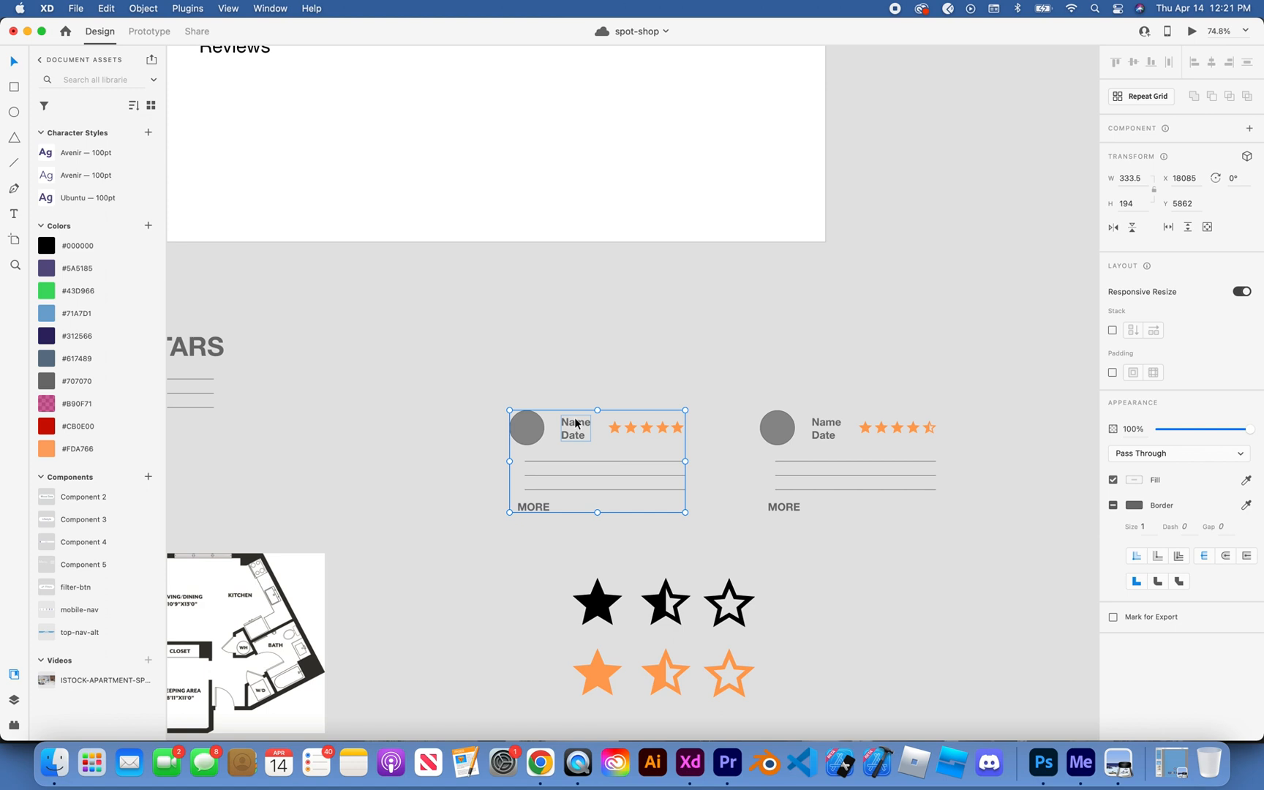
double_click(575, 423)
left_click(539, 508, "shift")
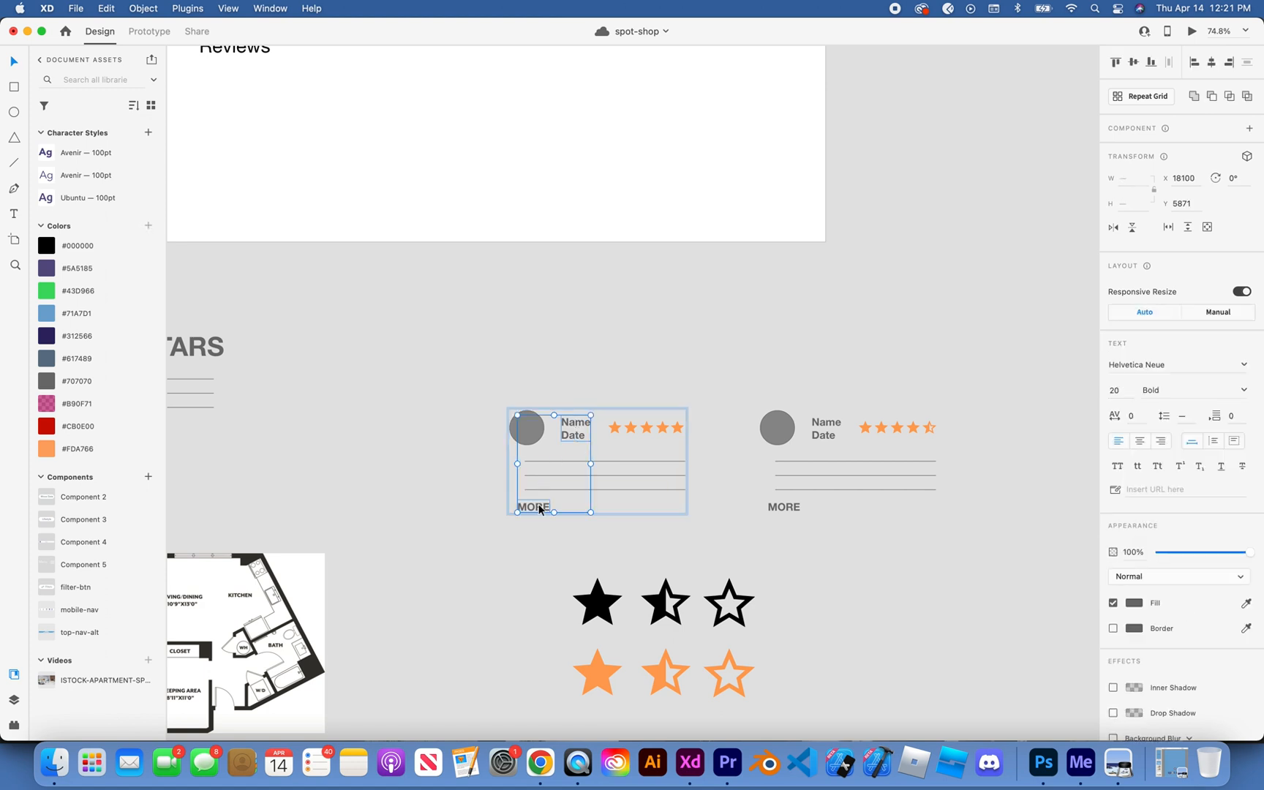
left_click(1191, 369)
type("Avenir")
key("Return")
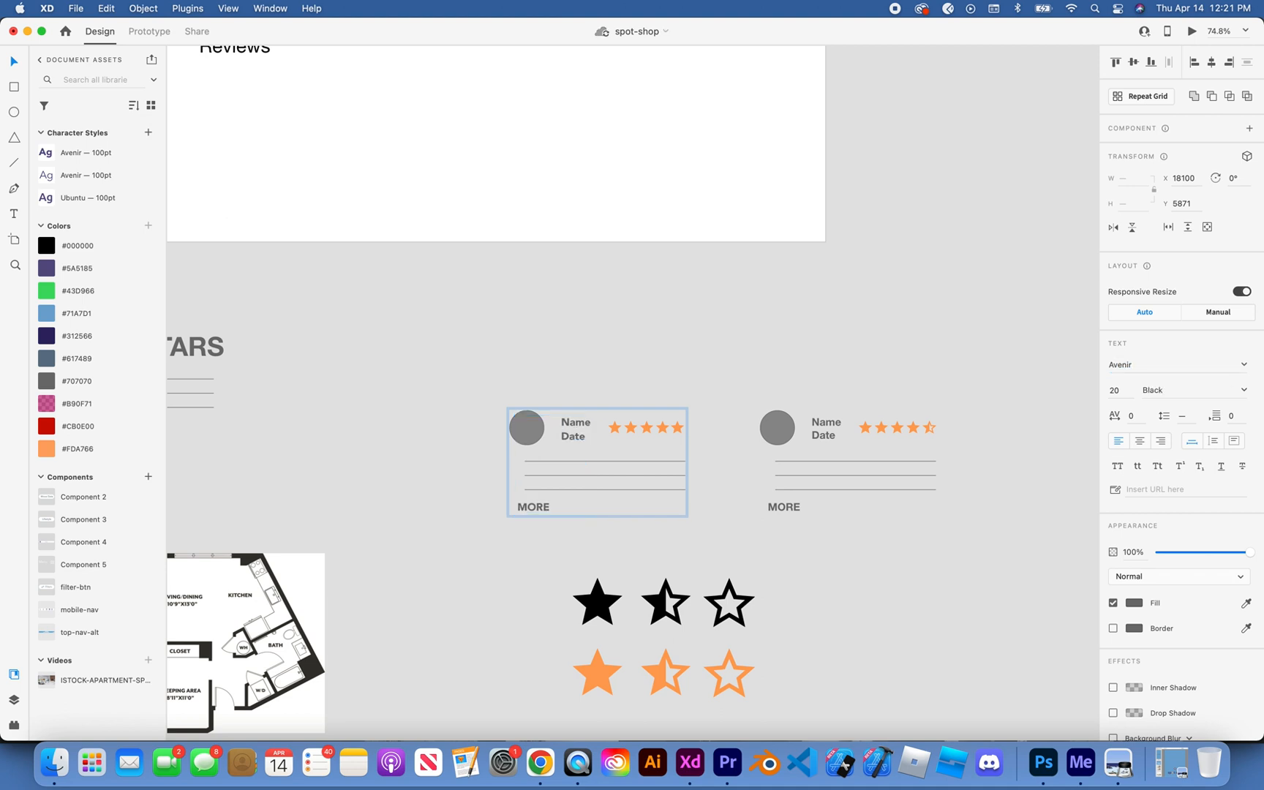
left_click(1234, 385)
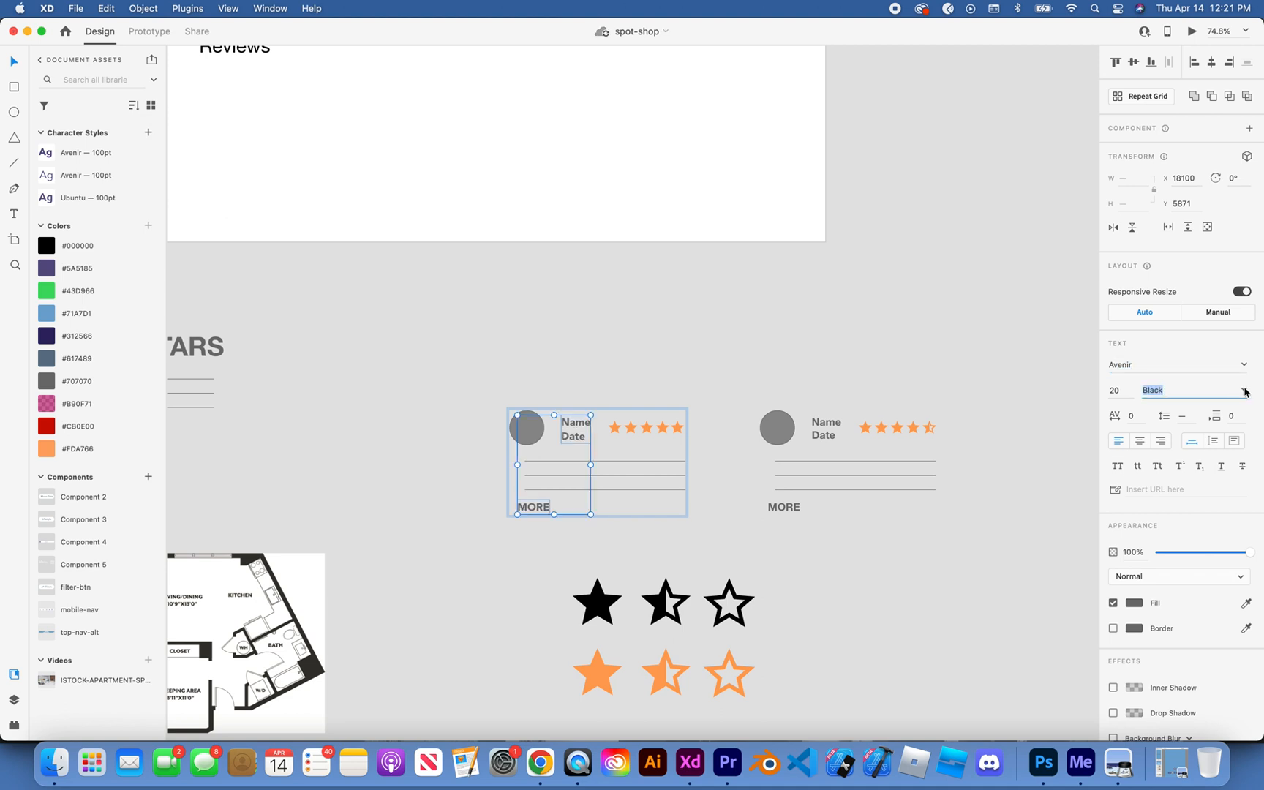
left_click(1244, 391)
left_click(1167, 452)
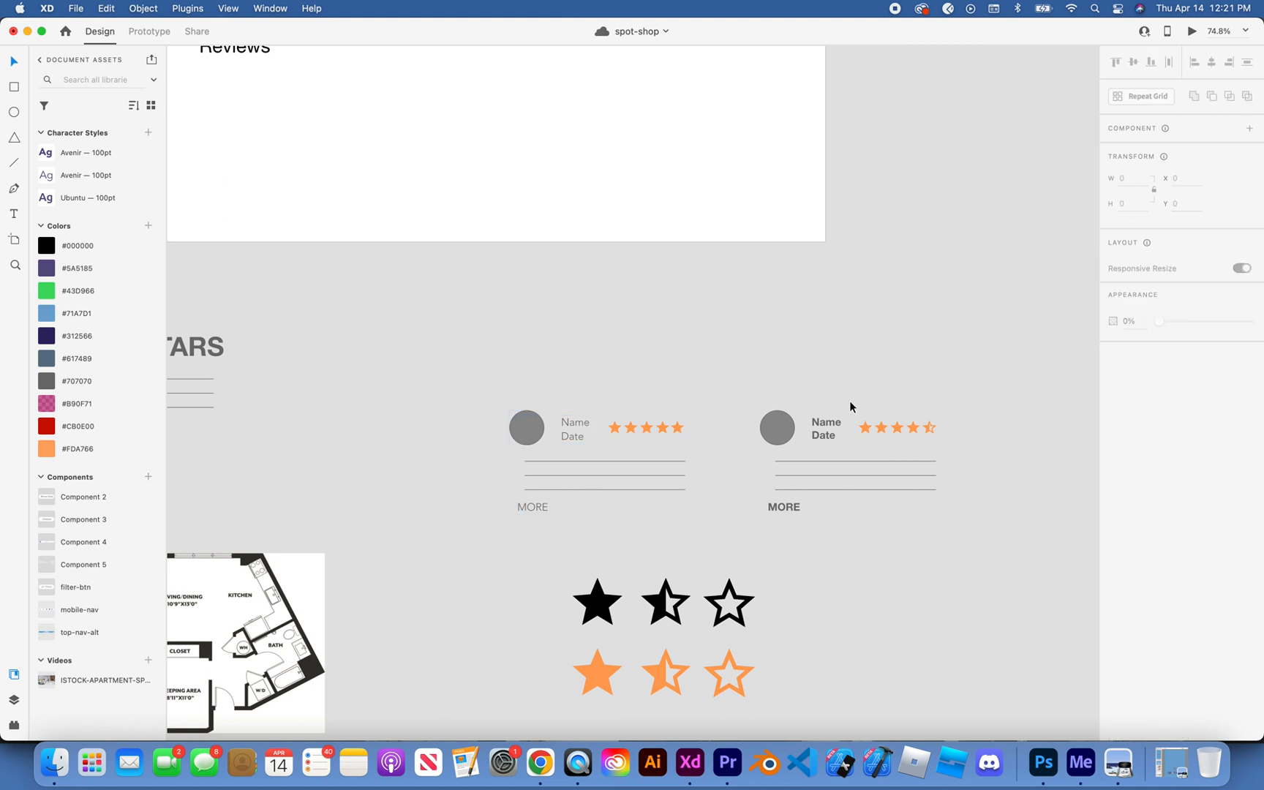
Step: Set the Name/Date and MORE text of the half-star review card to Avenir Light
double_click(827, 426)
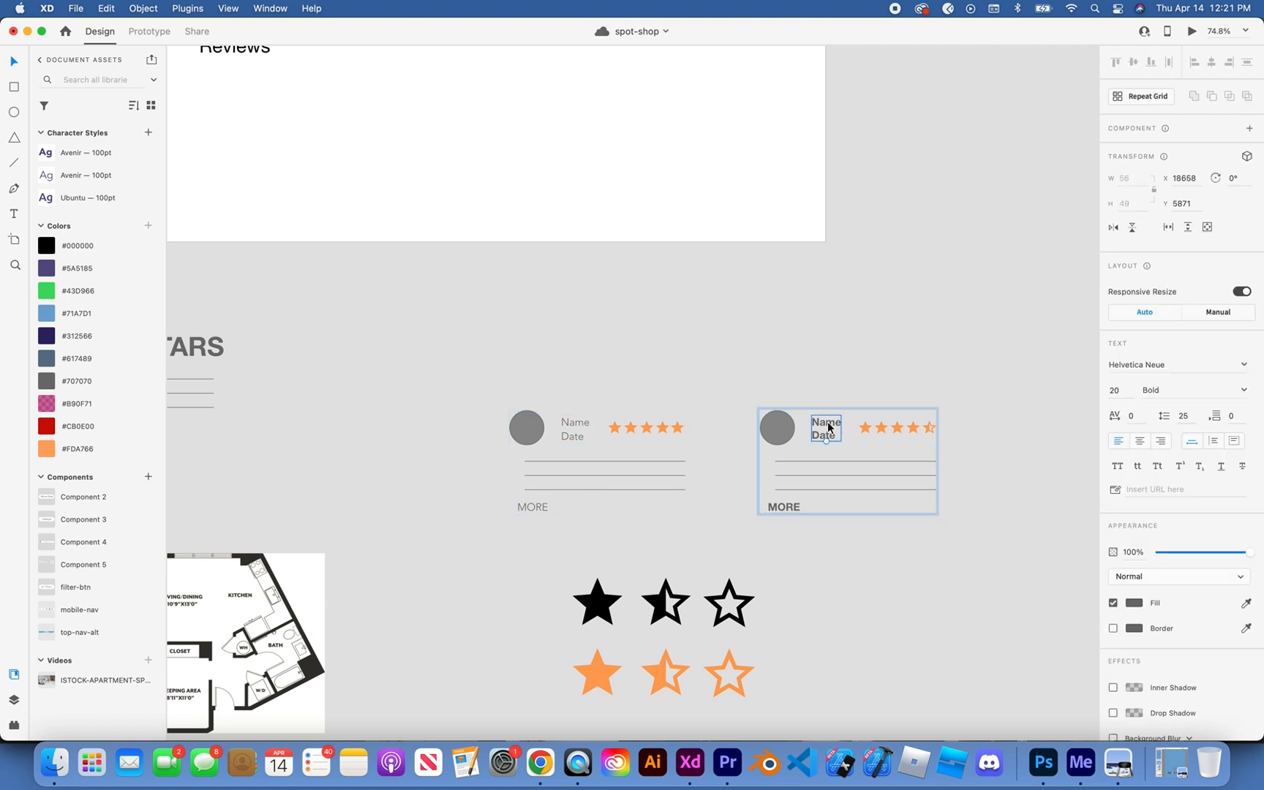
left_click(783, 507, "shift")
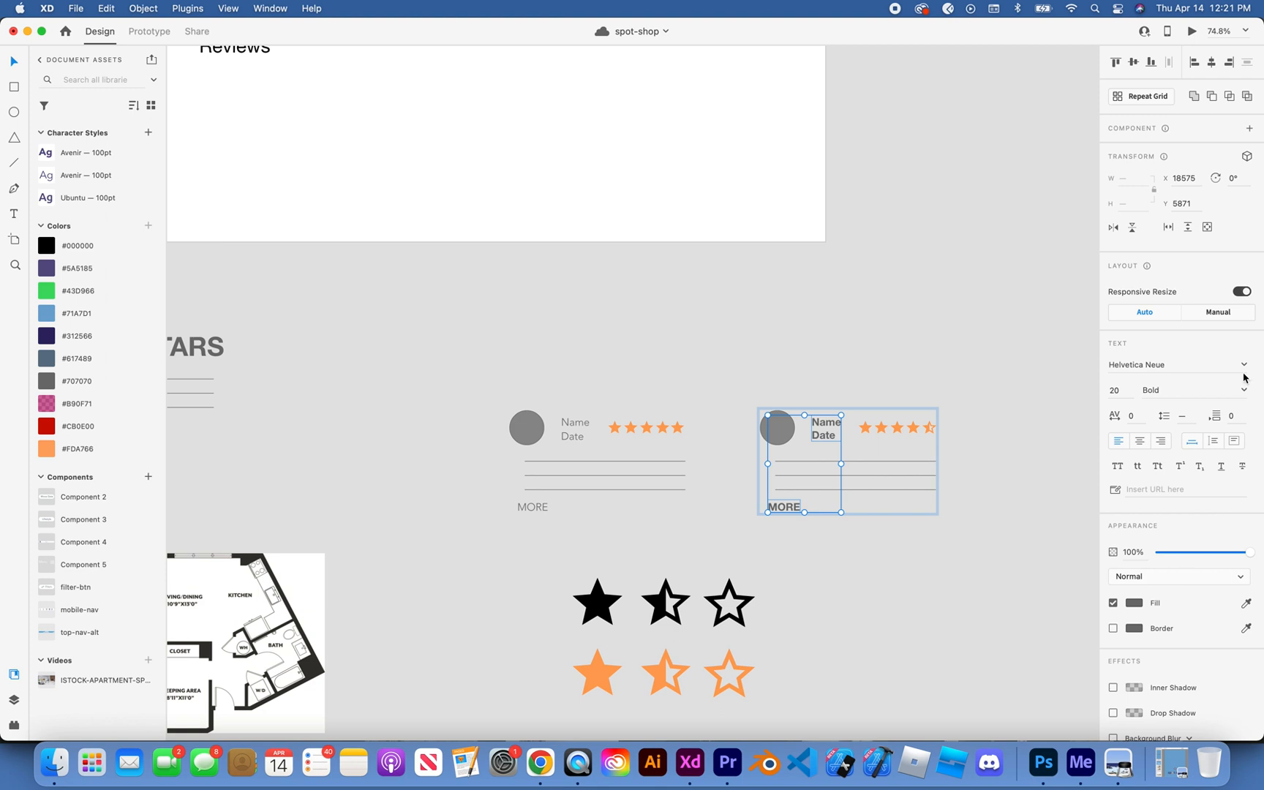
left_click(1212, 366)
type("av")
key("alt+shift+Left")
key("alt+shift+Left")
type("av")
key("Return")
left_click(1223, 395)
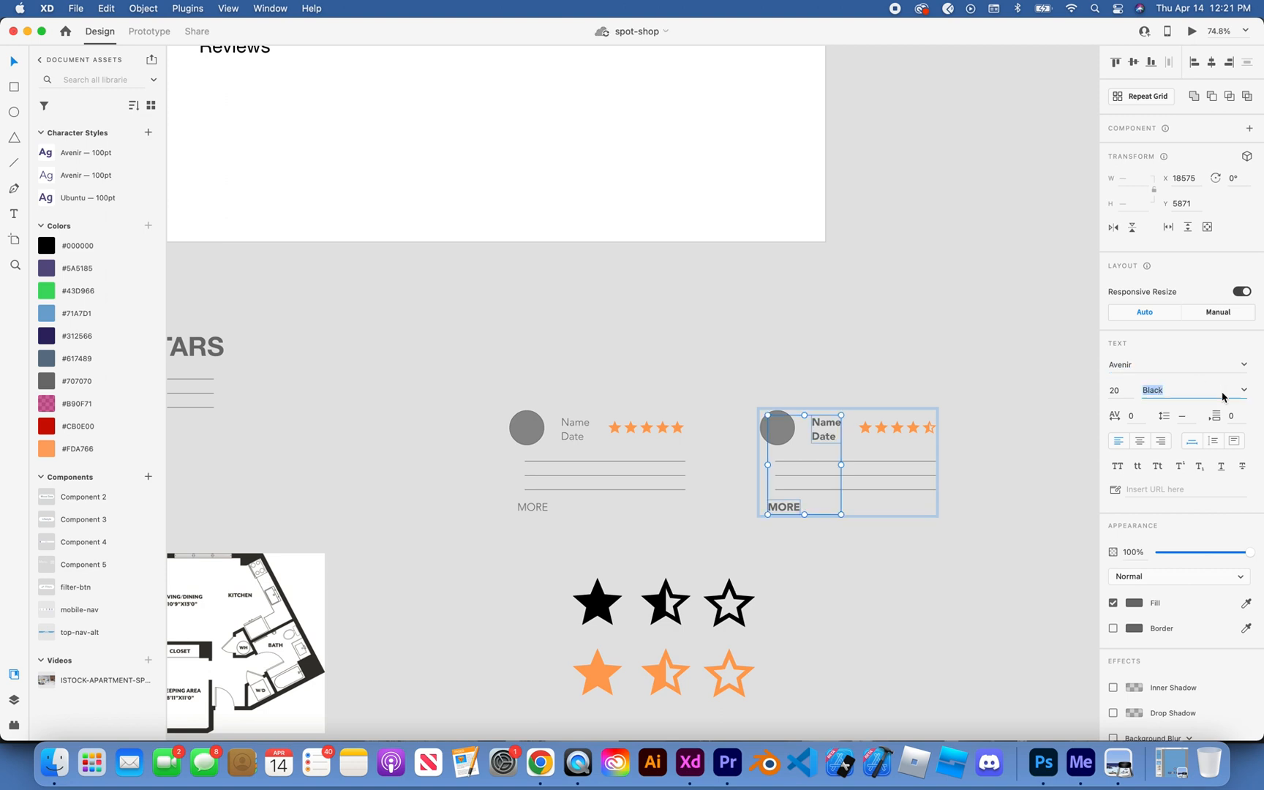
type("Black")
left_click(1244, 390)
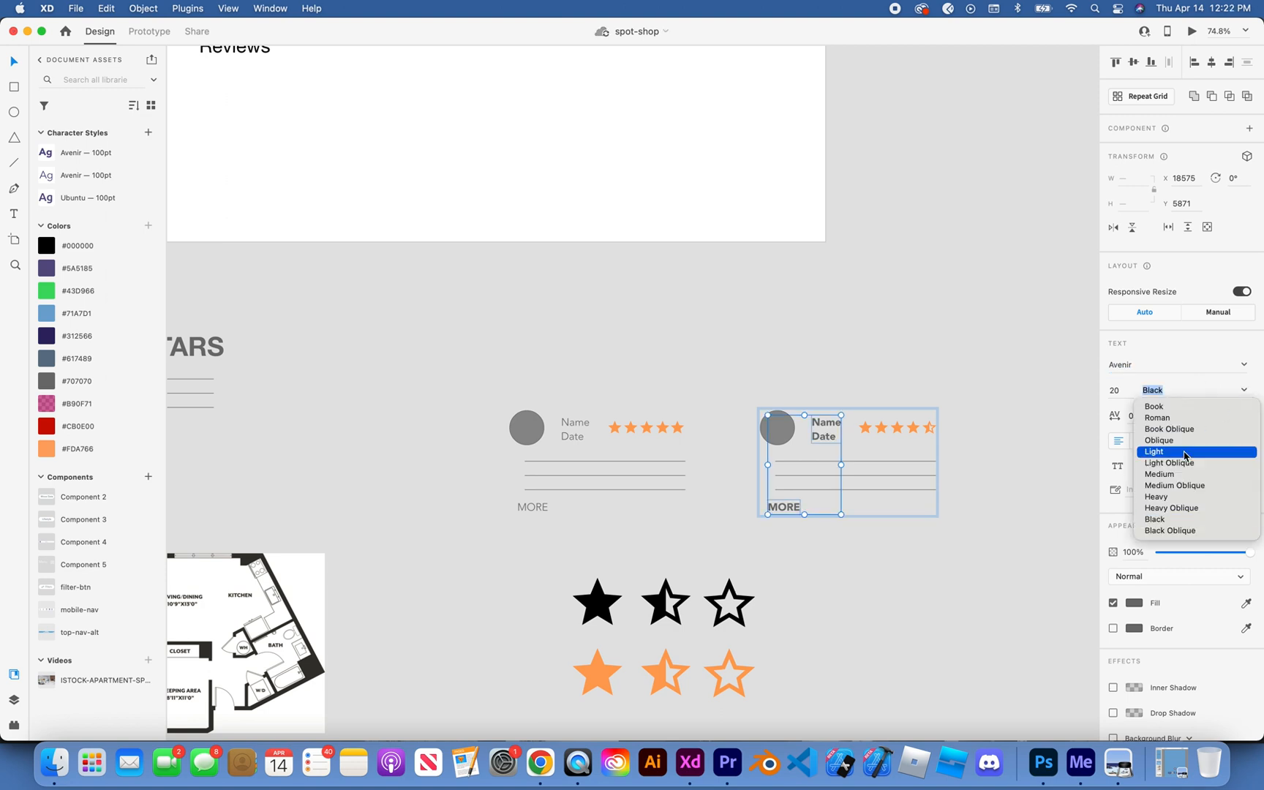
left_click(1185, 456)
left_click(1007, 370)
scroll(626, 414, "up", 5)
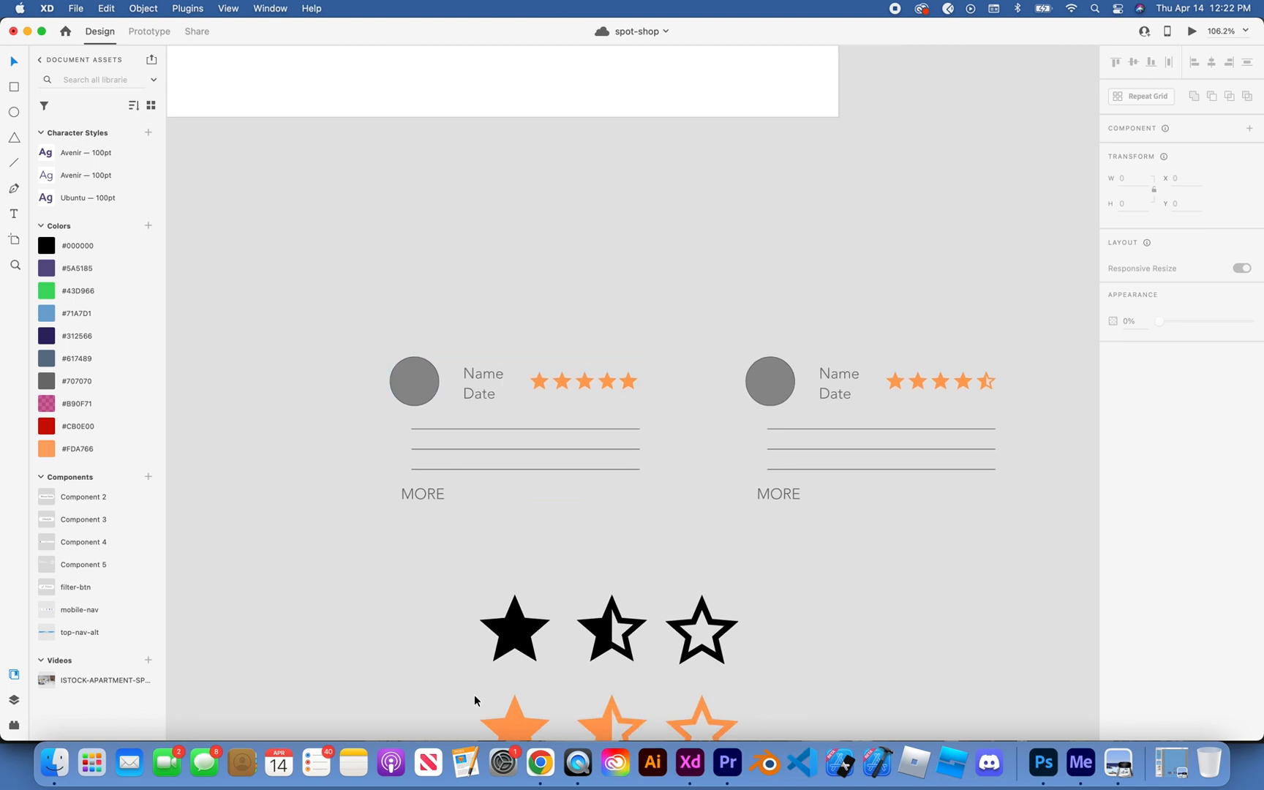
Step: Switch to Chrome, load Figma in a new tab and open the Spezia Kitchen file from the recent files
left_click(541, 760)
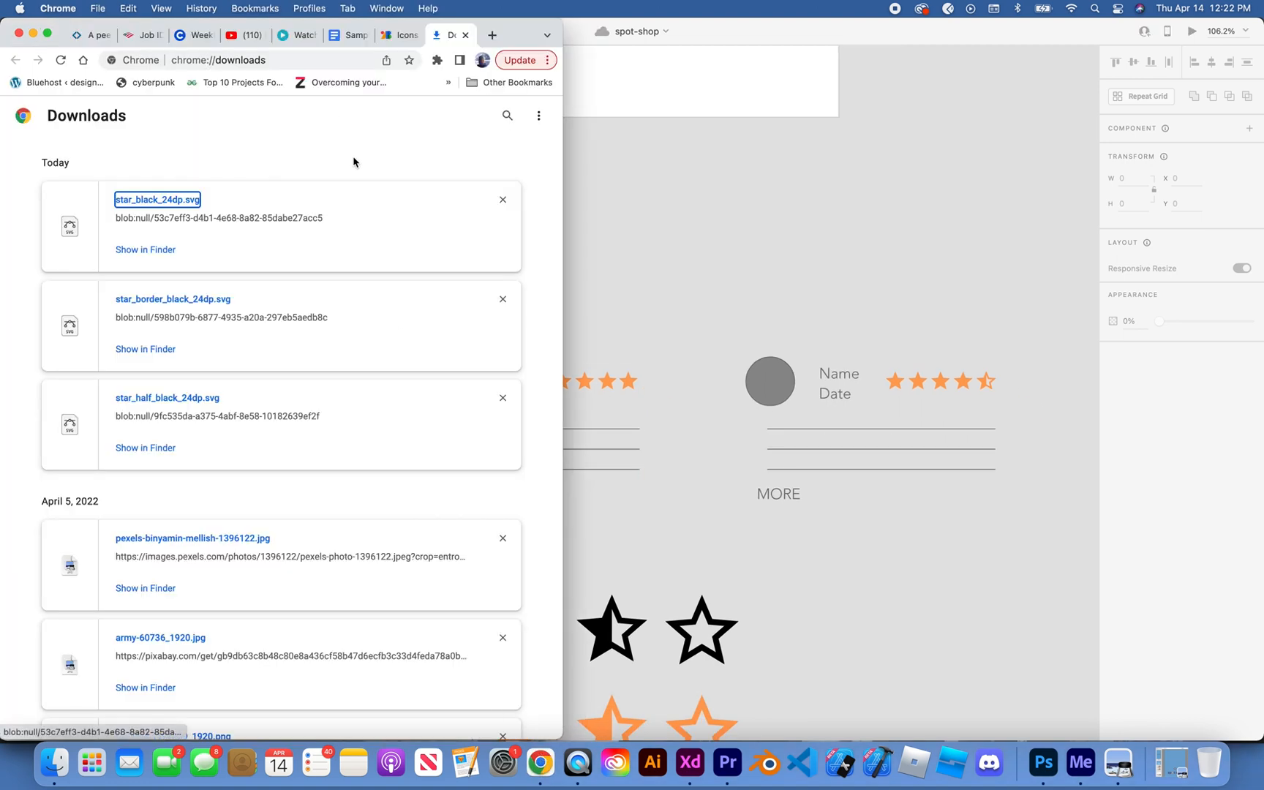
key("super+t")
type("figma.com")
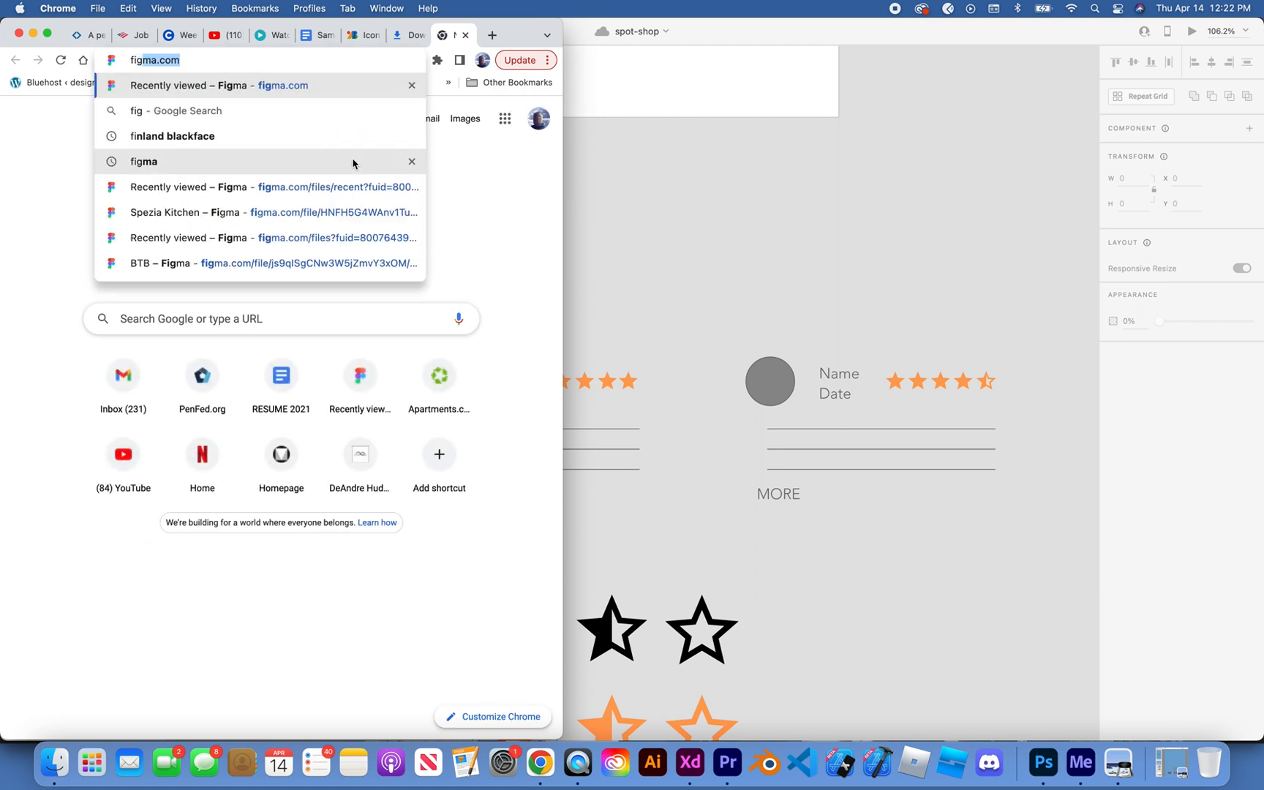
key("Return")
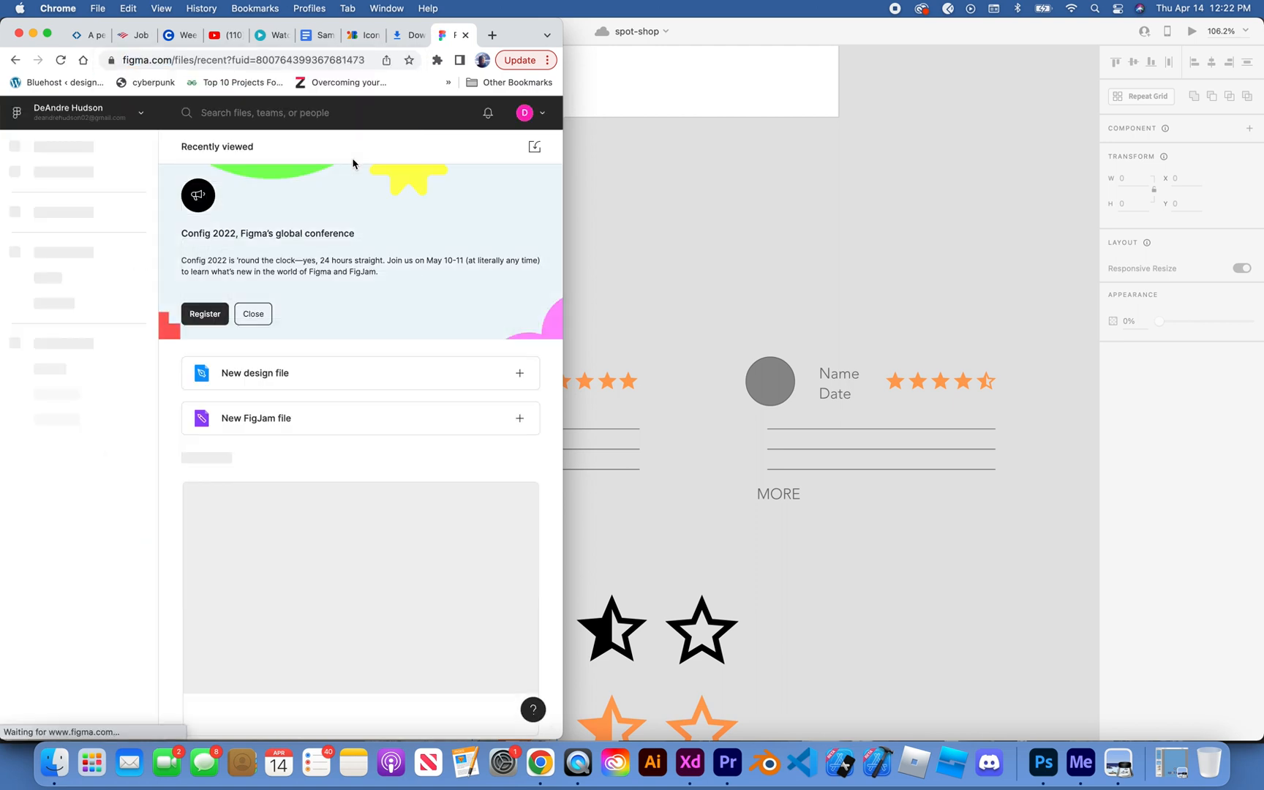
scroll(300, 453, "down", 10)
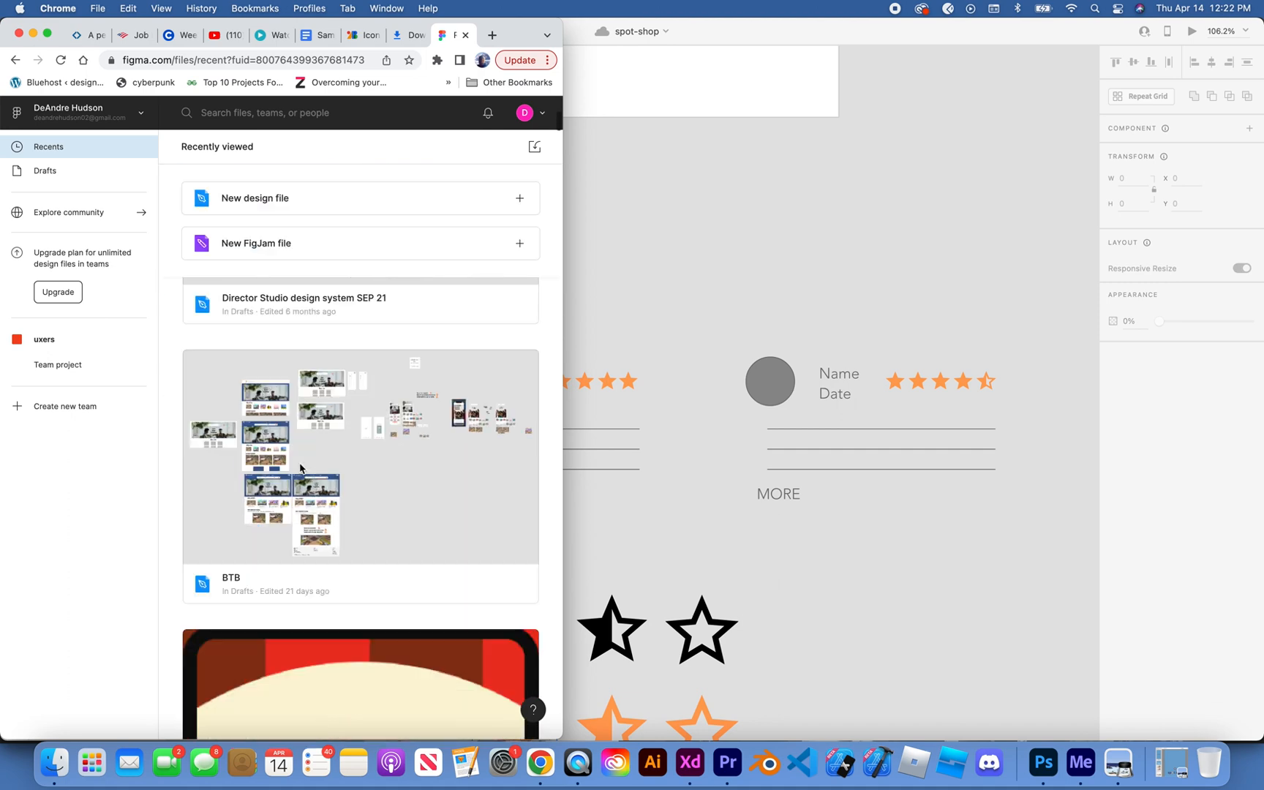
scroll(300, 468, "down", 8)
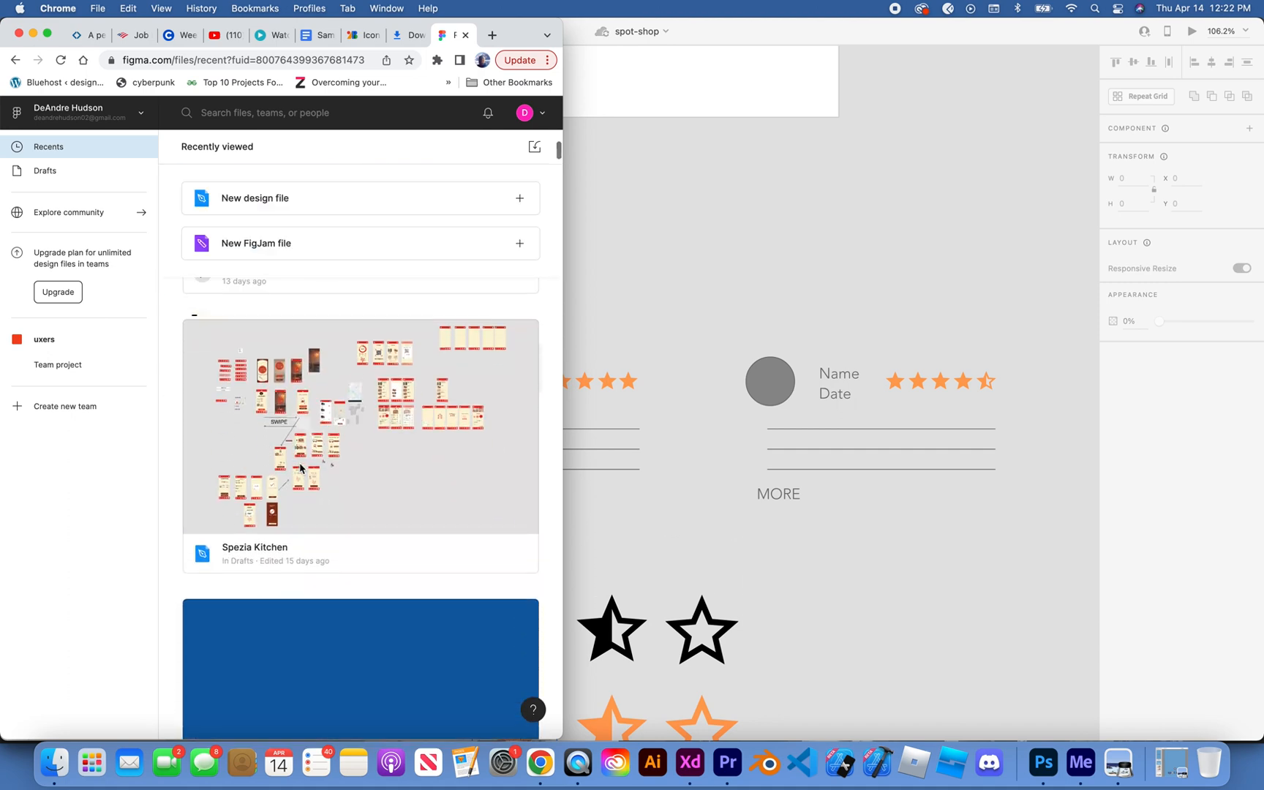
left_click(356, 478)
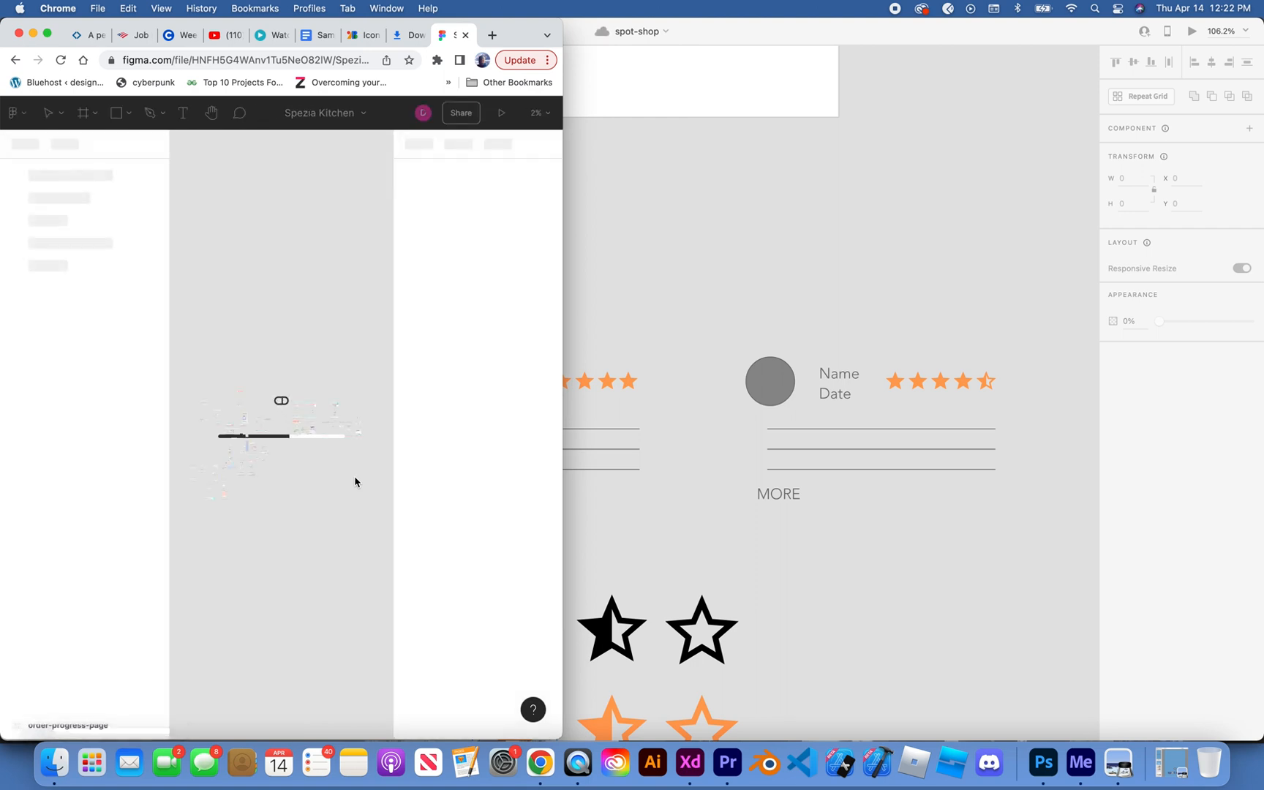
Step: Find the ACCOUNT screen in the Spezia Kitchen file and select its round profile photo mask group
scroll(268, 440, "up", 5)
scroll(268, 440, "left", 5)
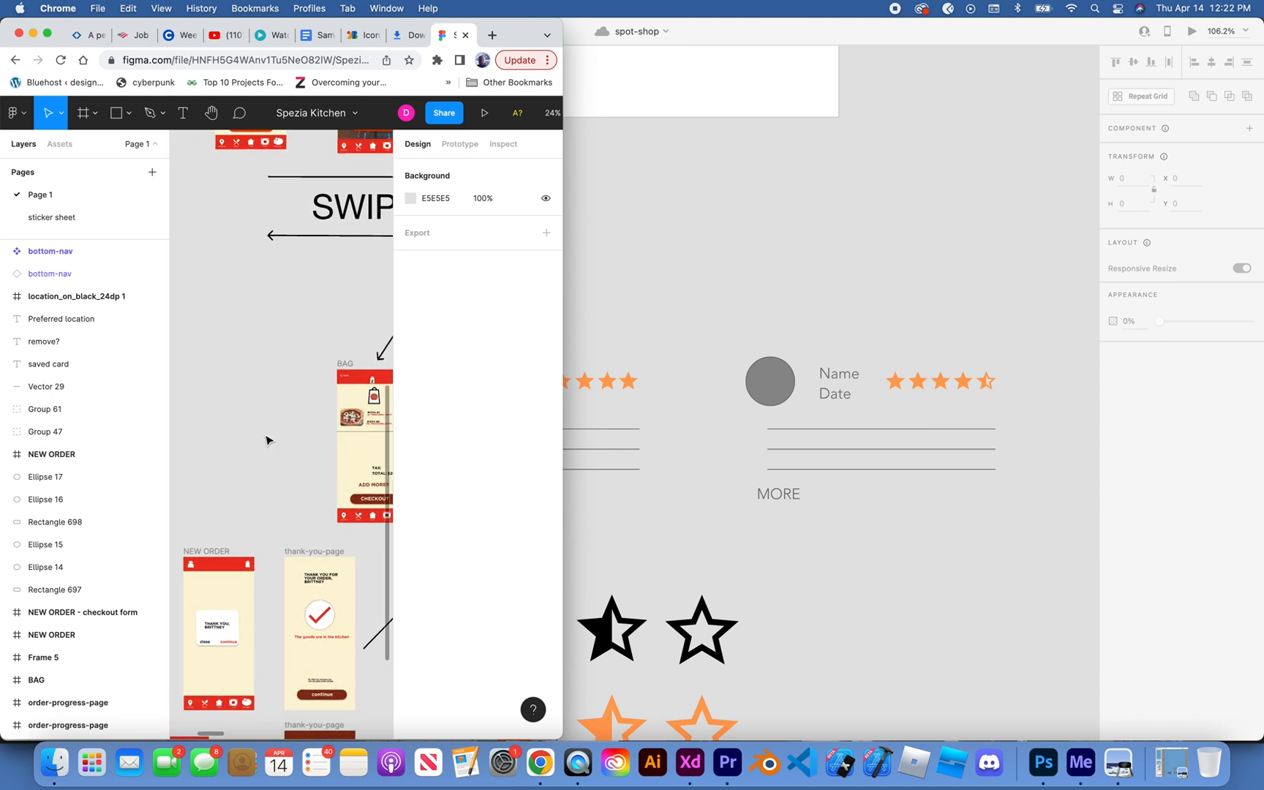
scroll(268, 440, "down", 5)
scroll(268, 440, "up", 10)
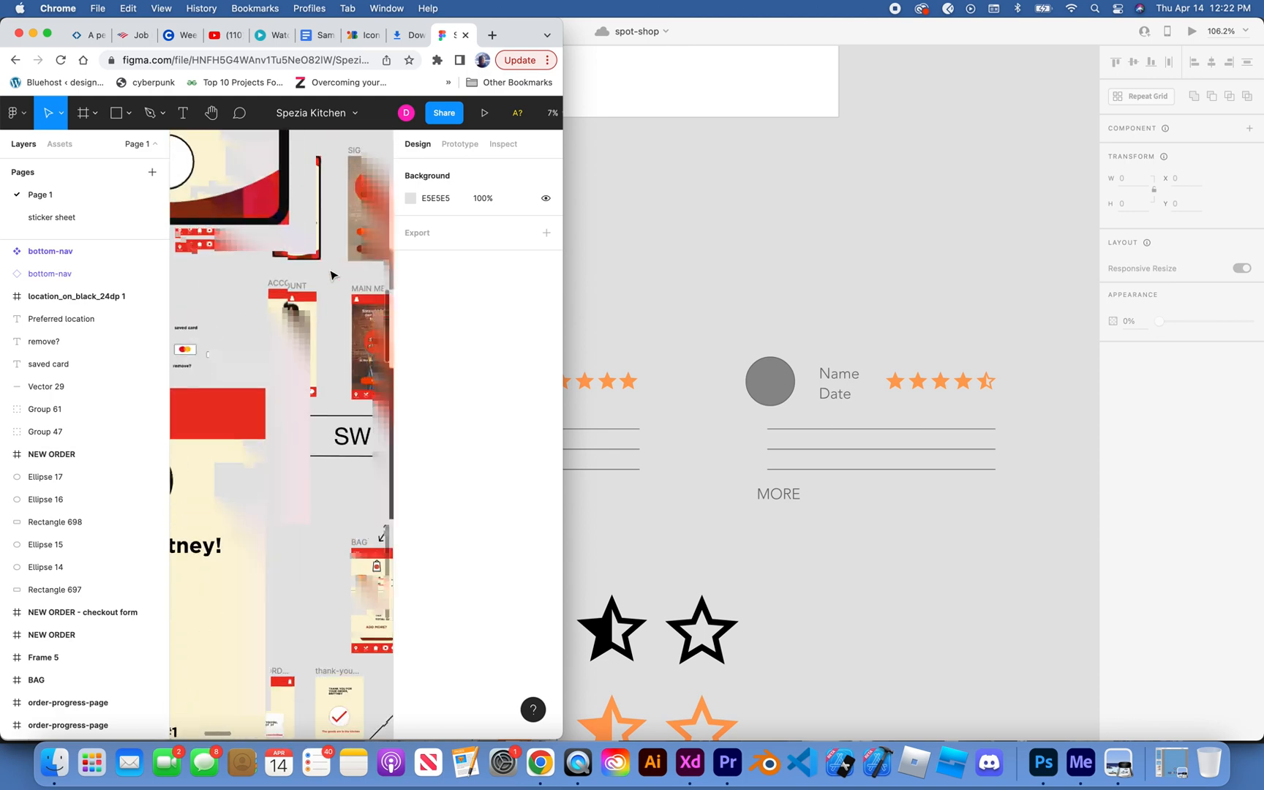
scroll(285, 326, "down", 3)
scroll(285, 326, "up", 5)
scroll(285, 326, "right", 3)
left_click(269, 315)
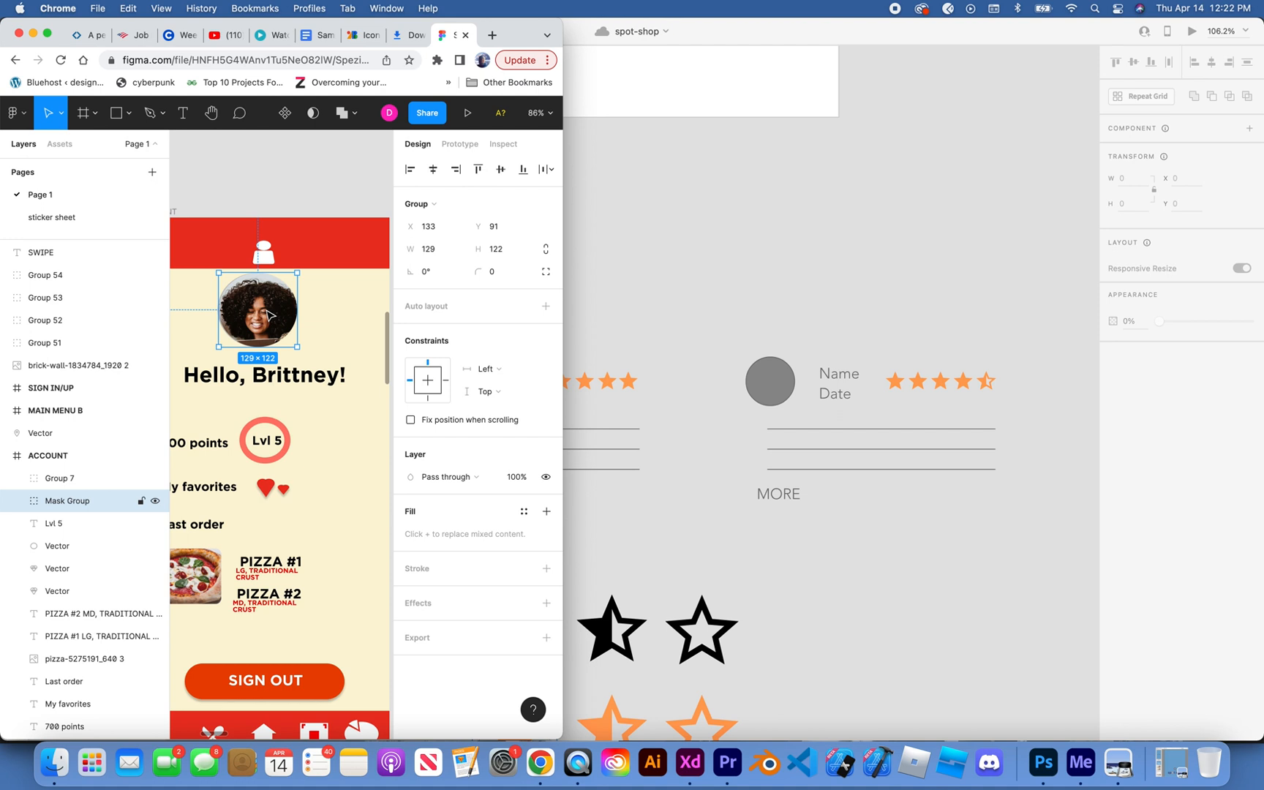
Step: Try to move the profile photo group out of Figma into the spot-shop document, and undo the move
left_click(736, 289)
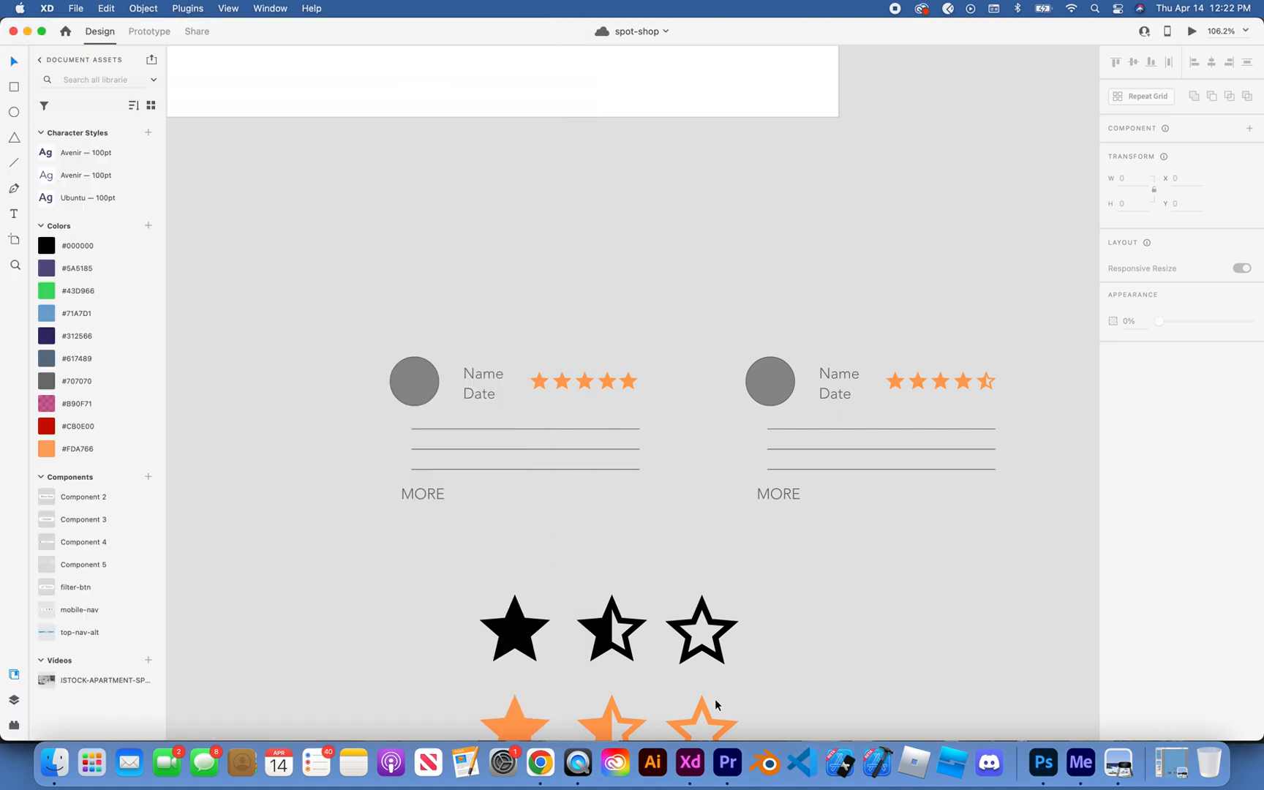
left_click(539, 761)
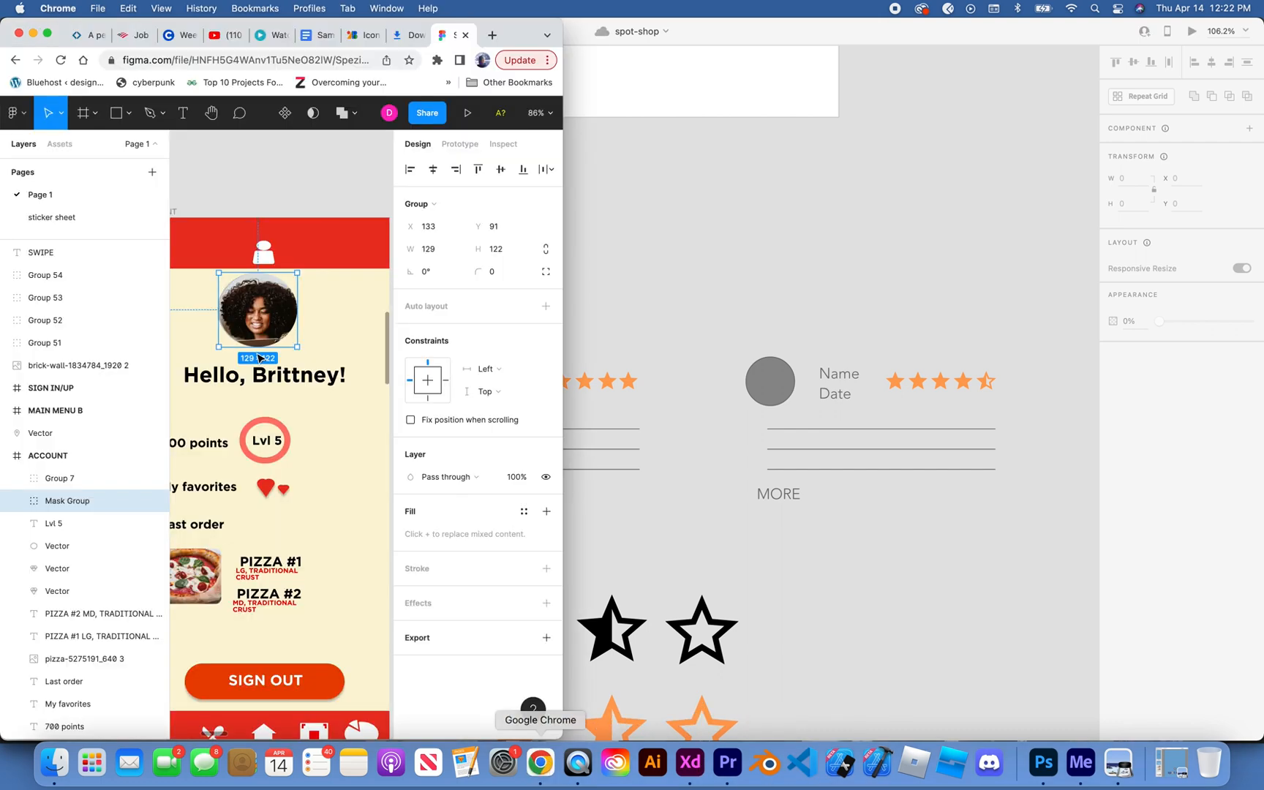
left_click_drag(259, 357, 644, 272)
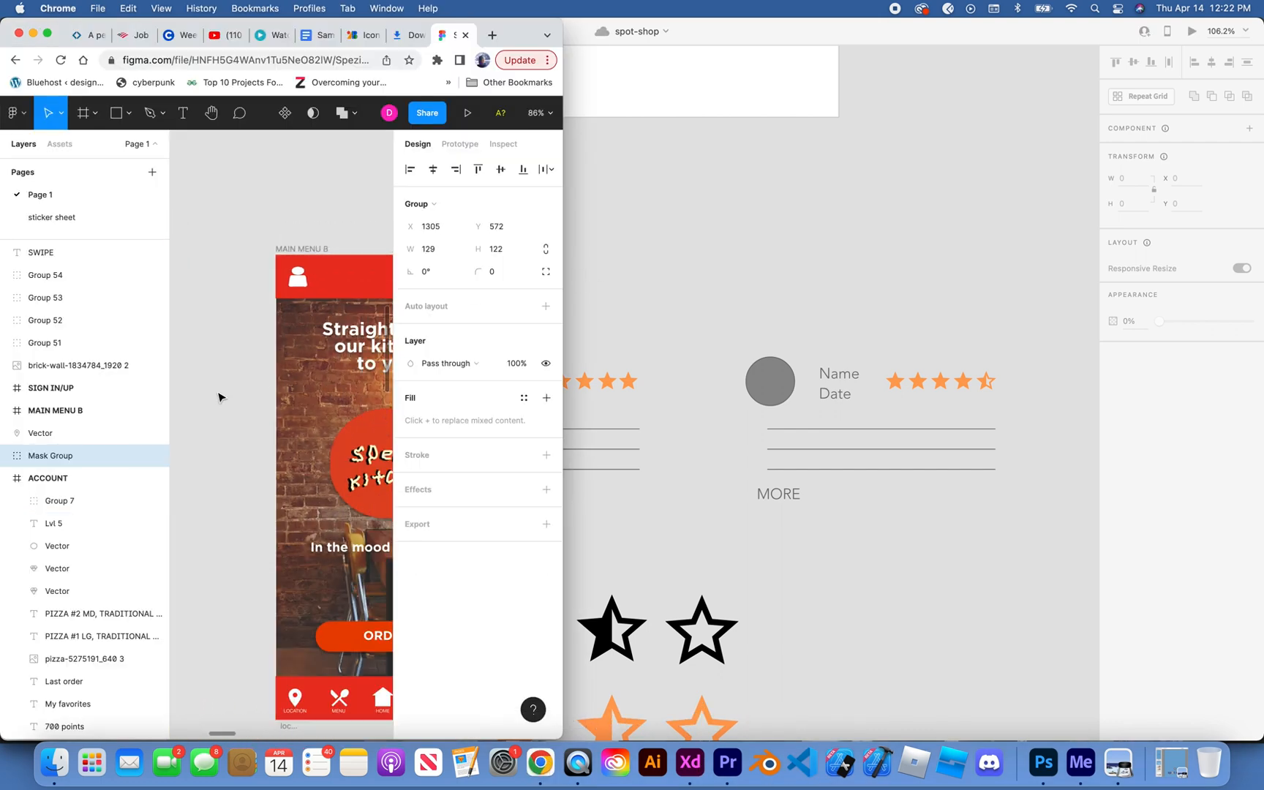
scroll(221, 397, "down", 5)
scroll(220, 397, "left", 4)
left_click(278, 372)
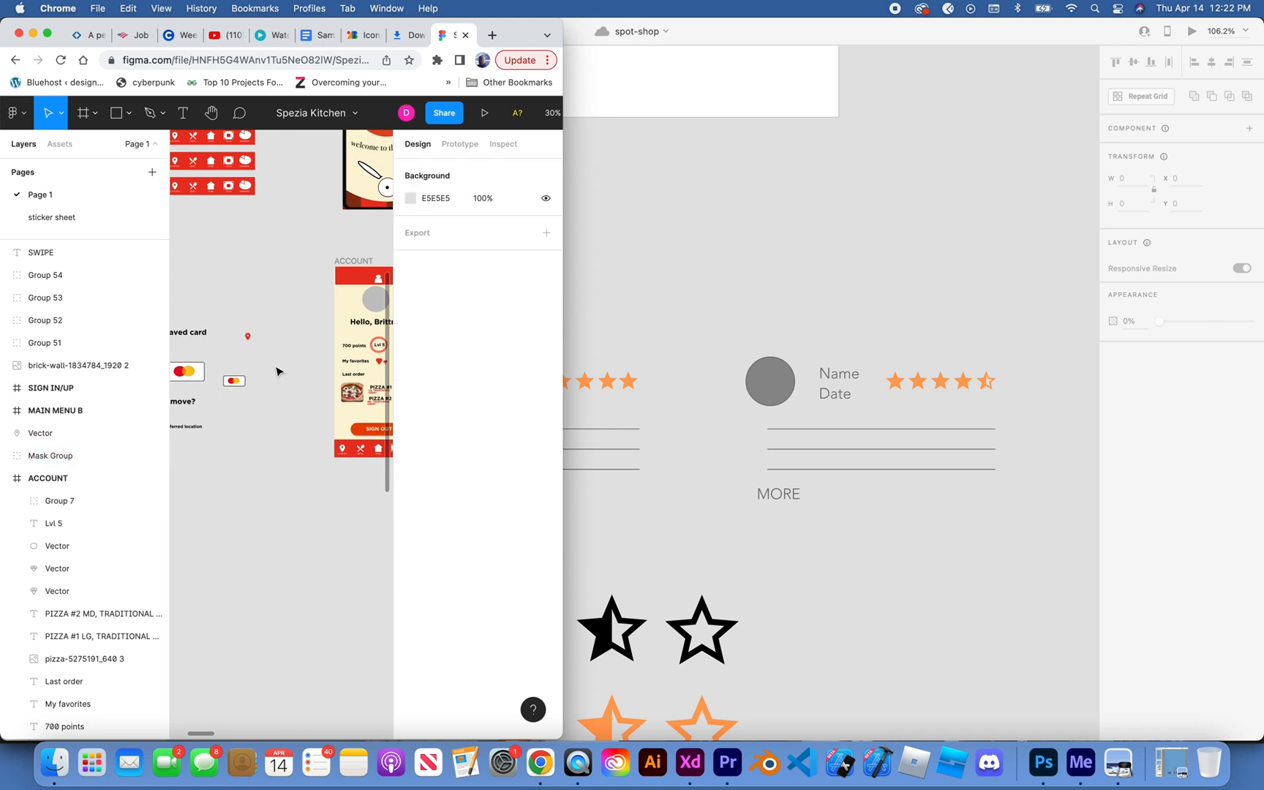
scroll(276, 372, "down", 5)
key("super+z")
scroll(302, 351, "right", 8)
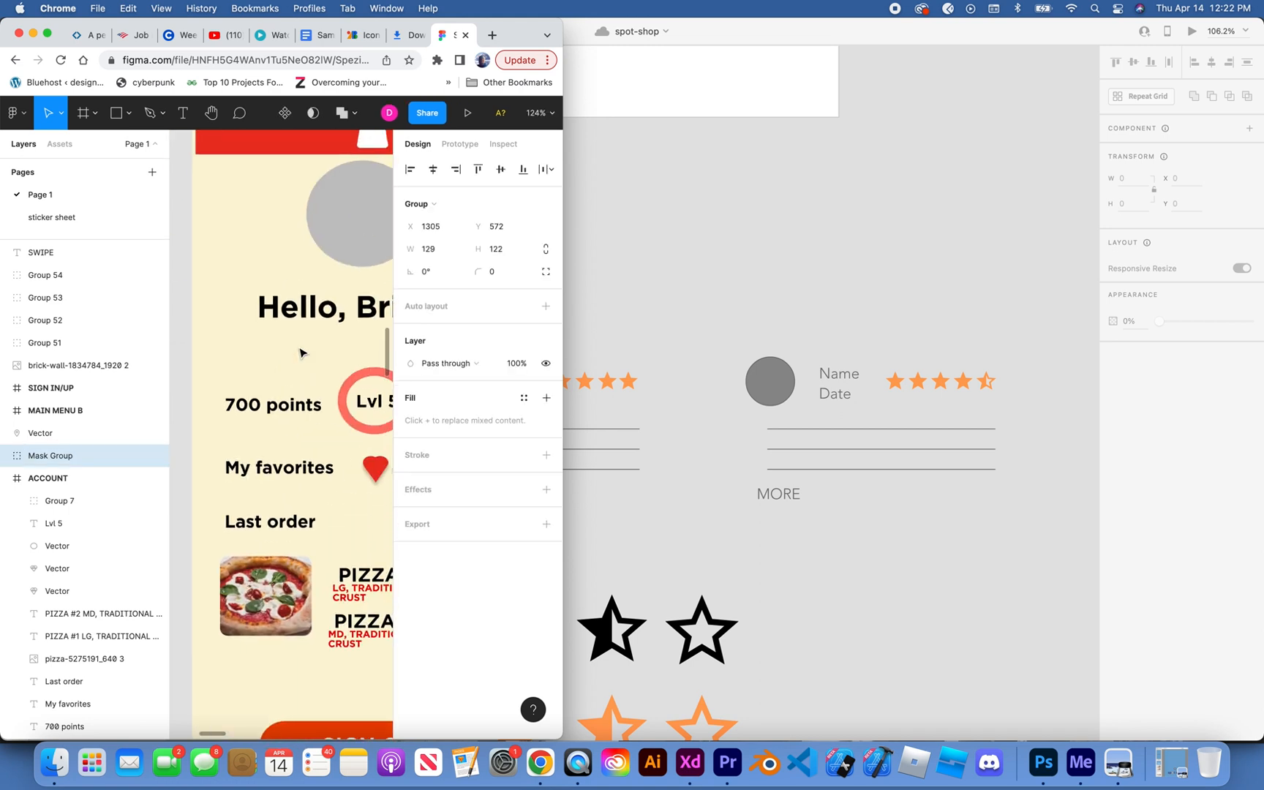
scroll(389, 322, "down", 4)
scroll(390, 322, "down", 1)
key("super+z")
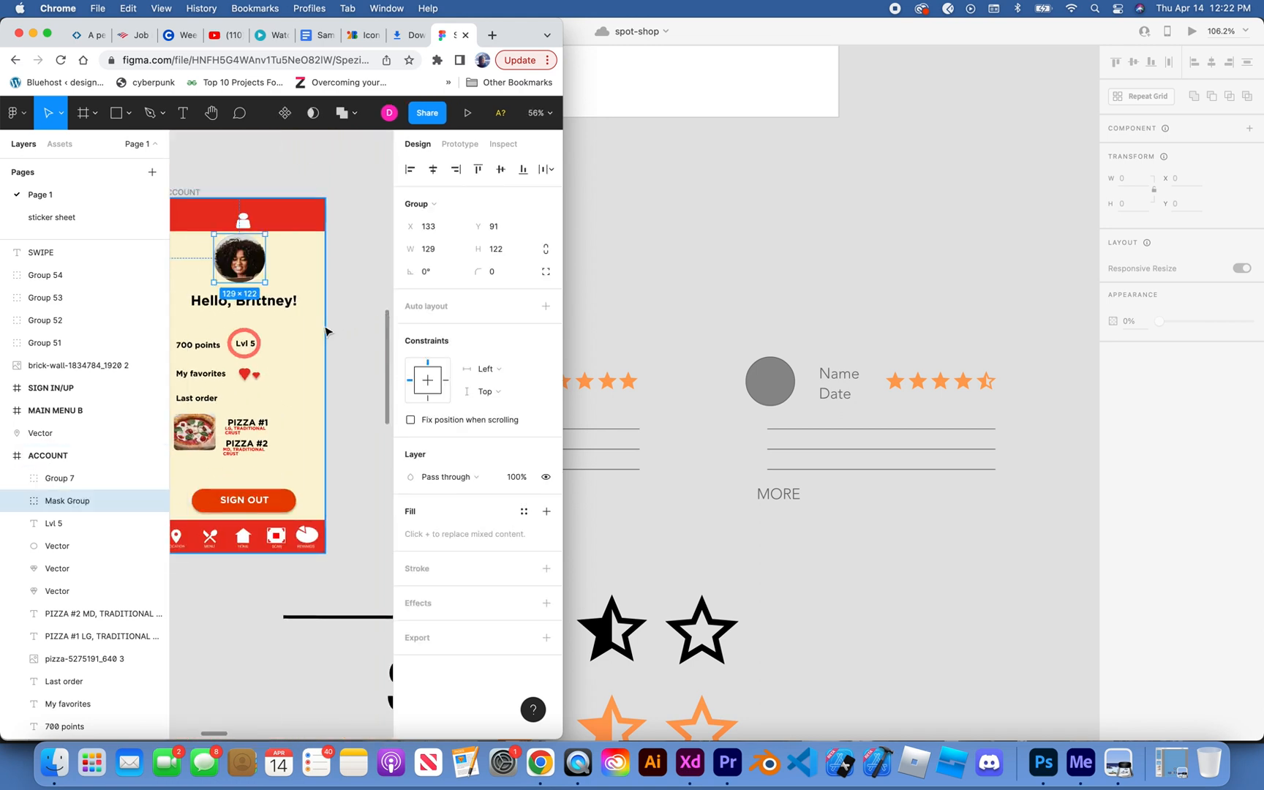
Step: Try to transfer only the black-laughter 1 image from the profile photo's mask group to spot-shop, and return to Figma
double_click(249, 261)
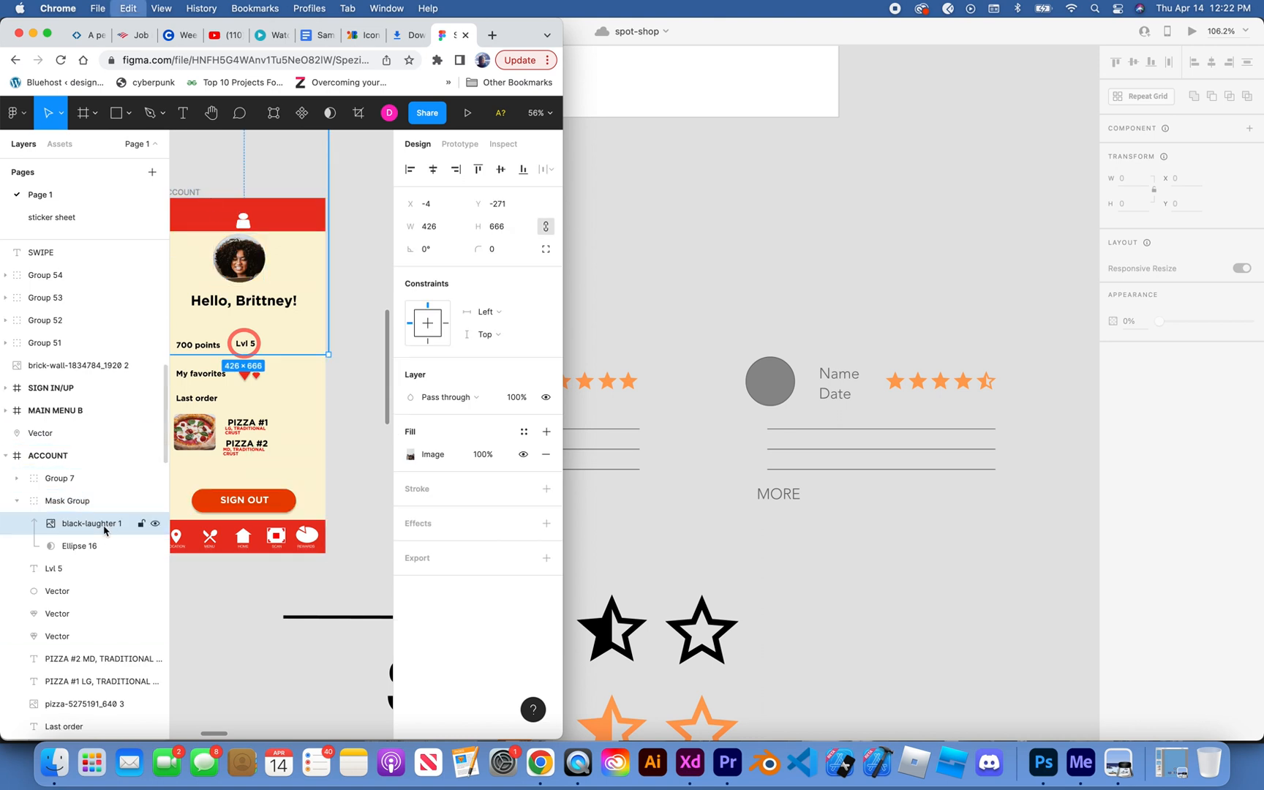
left_click(680, 253)
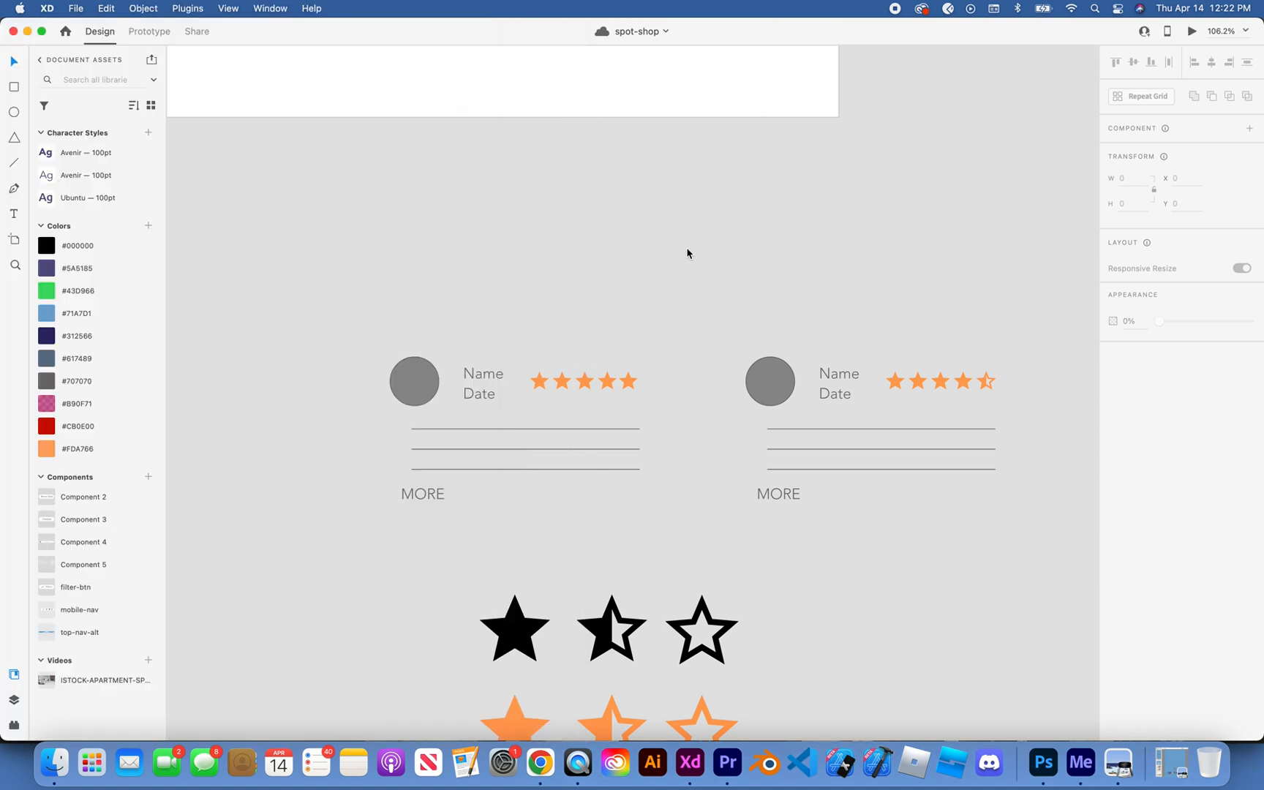
left_click(687, 250)
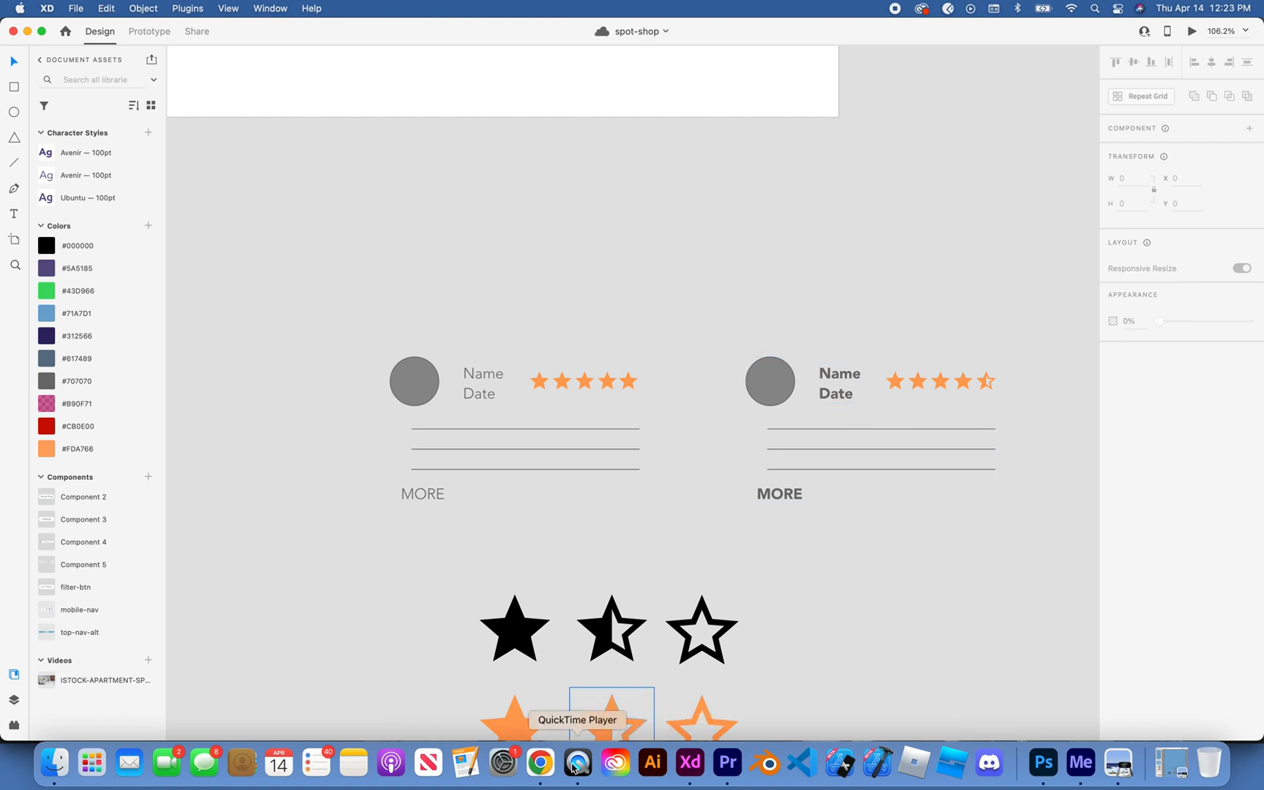
left_click(541, 765)
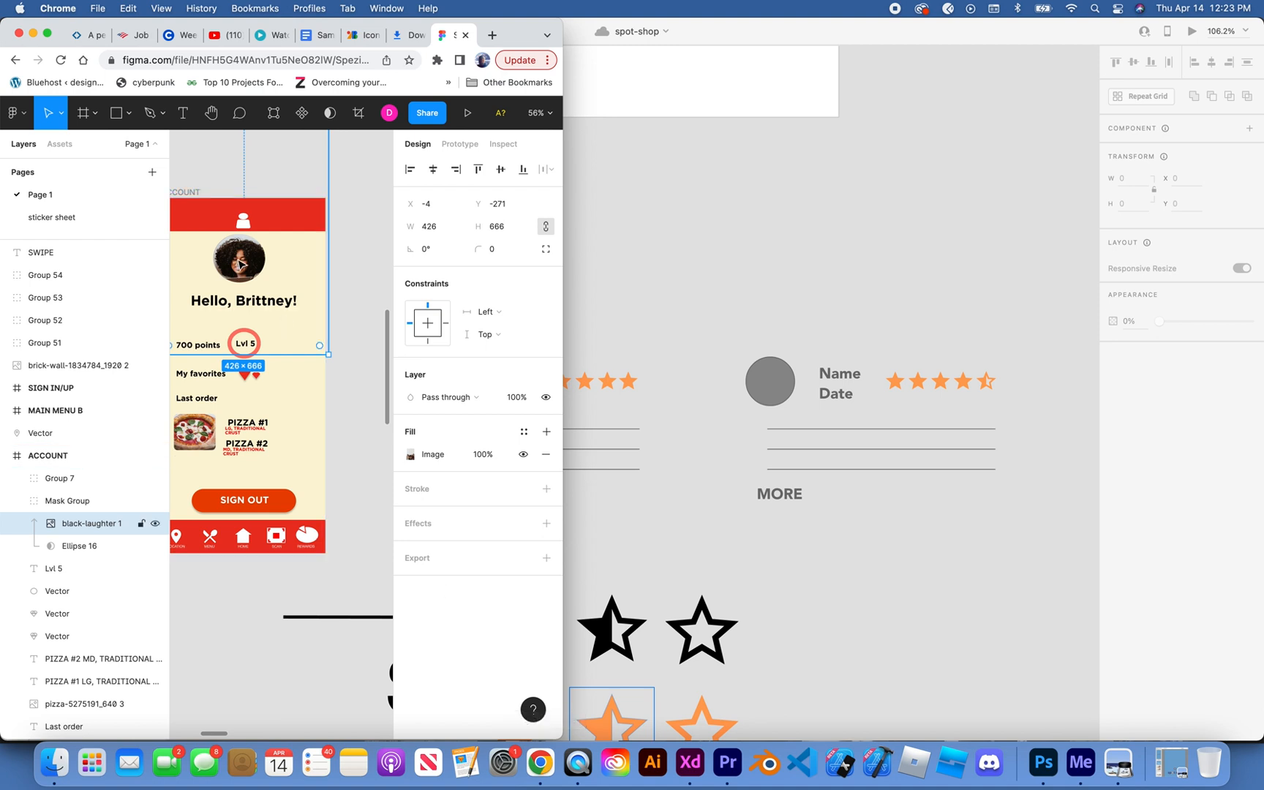
Step: Duplicate the whole profile photo mask group onto the empty canvas below the ACCOUNT screen at its original size
left_click(103, 501)
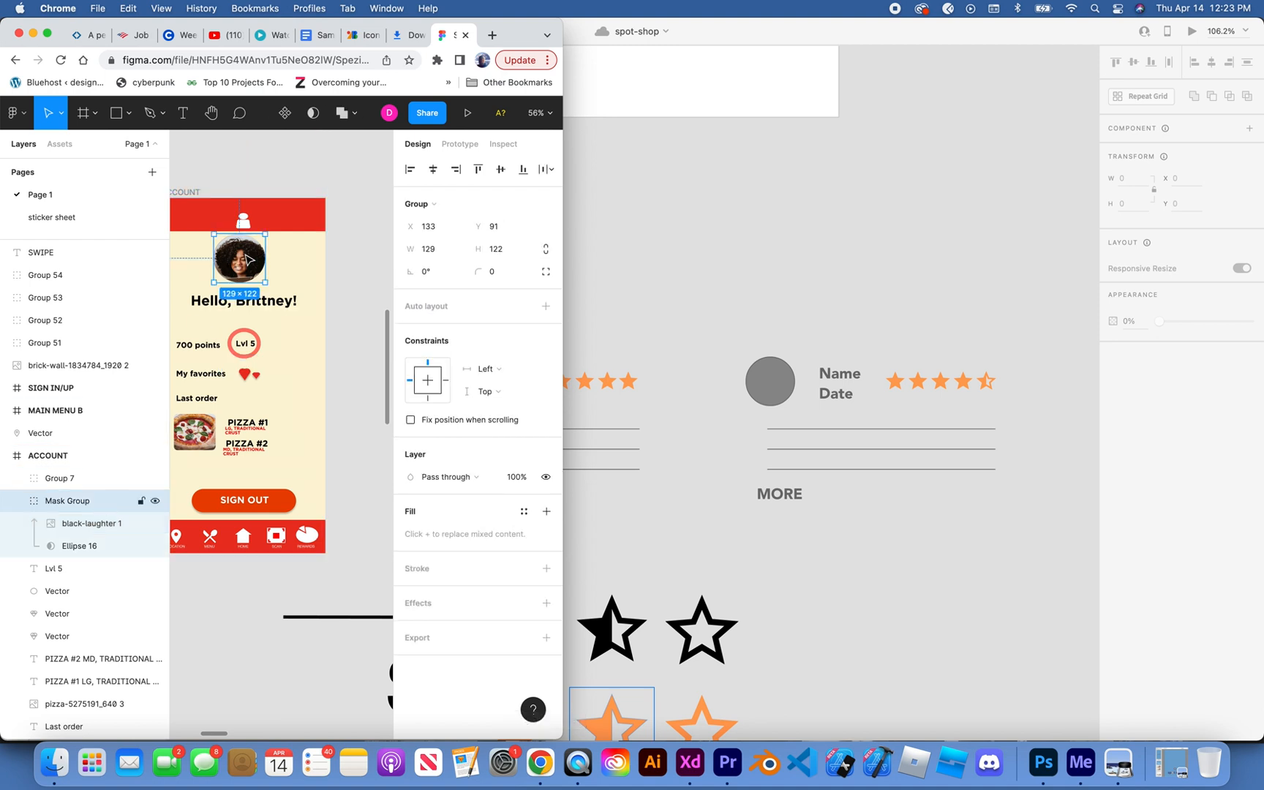
left_click_drag(252, 260, 259, 598)
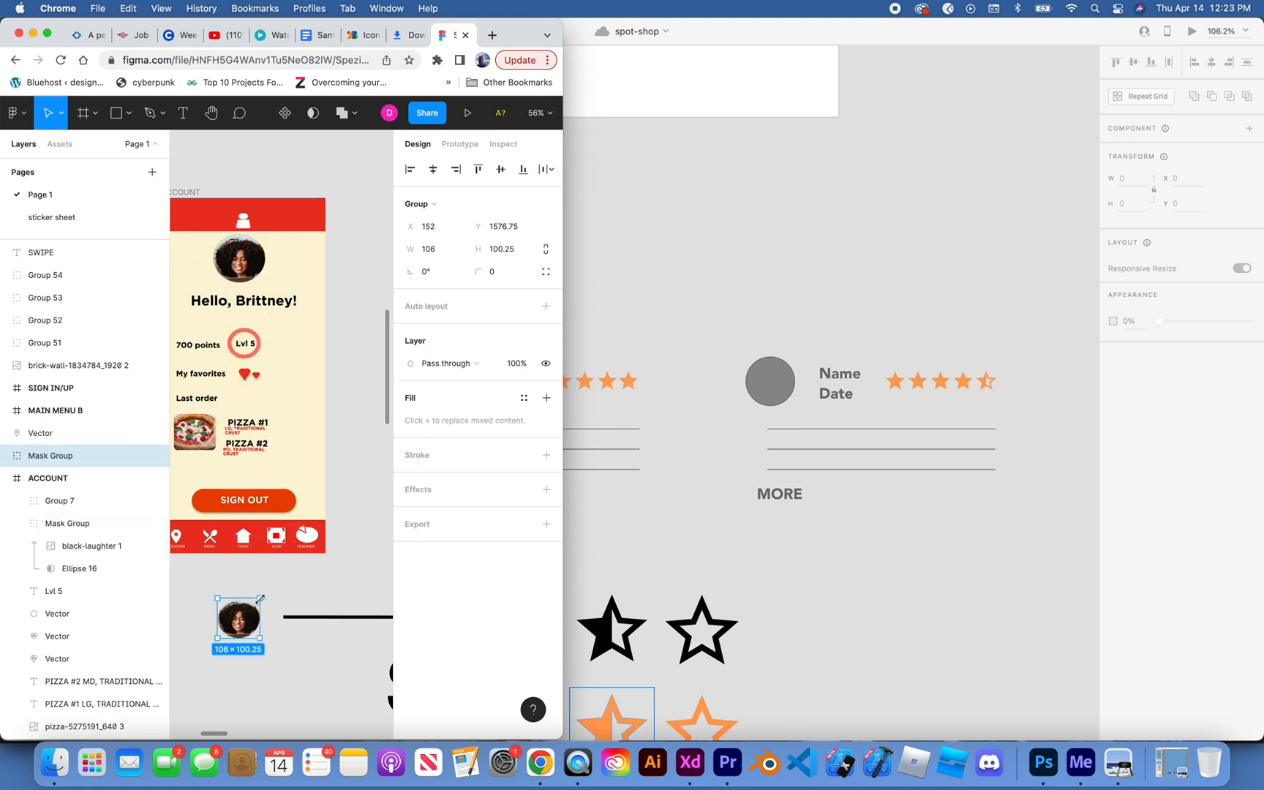
key("super+z")
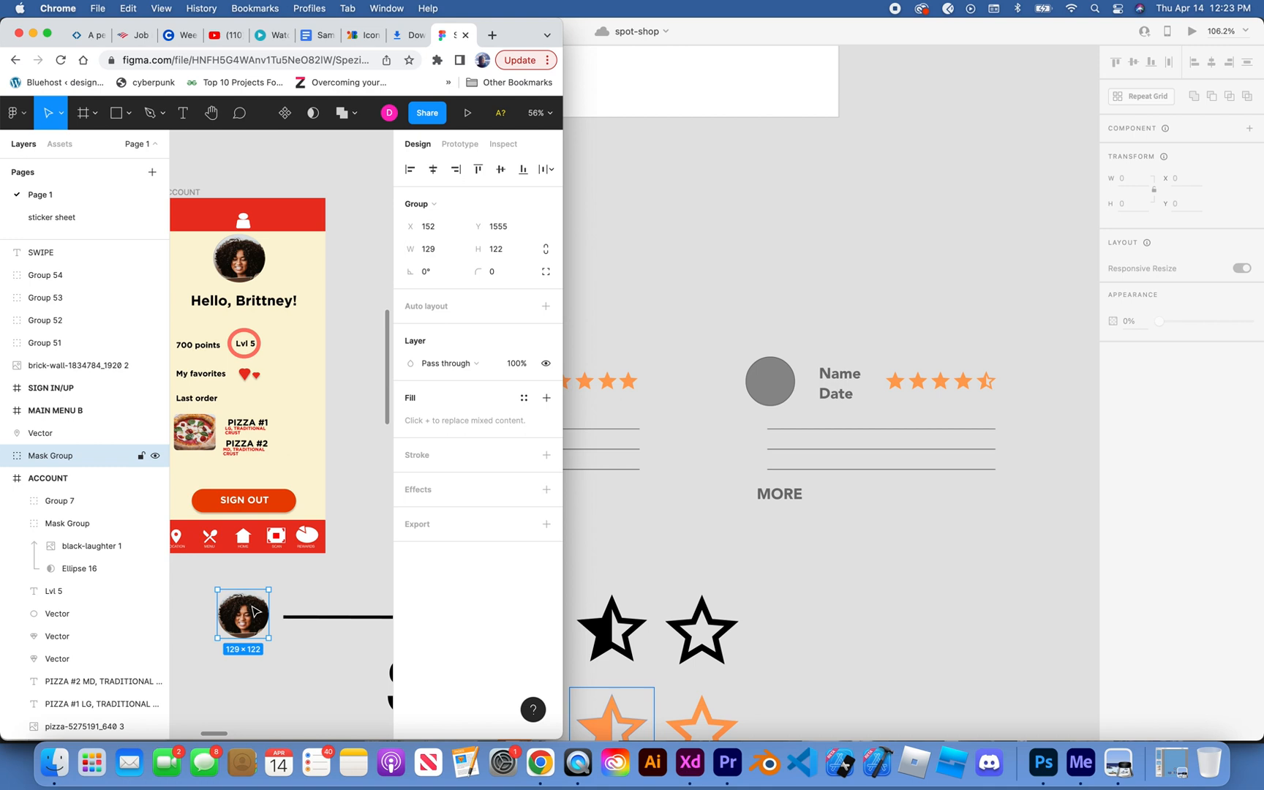
right_click(255, 612)
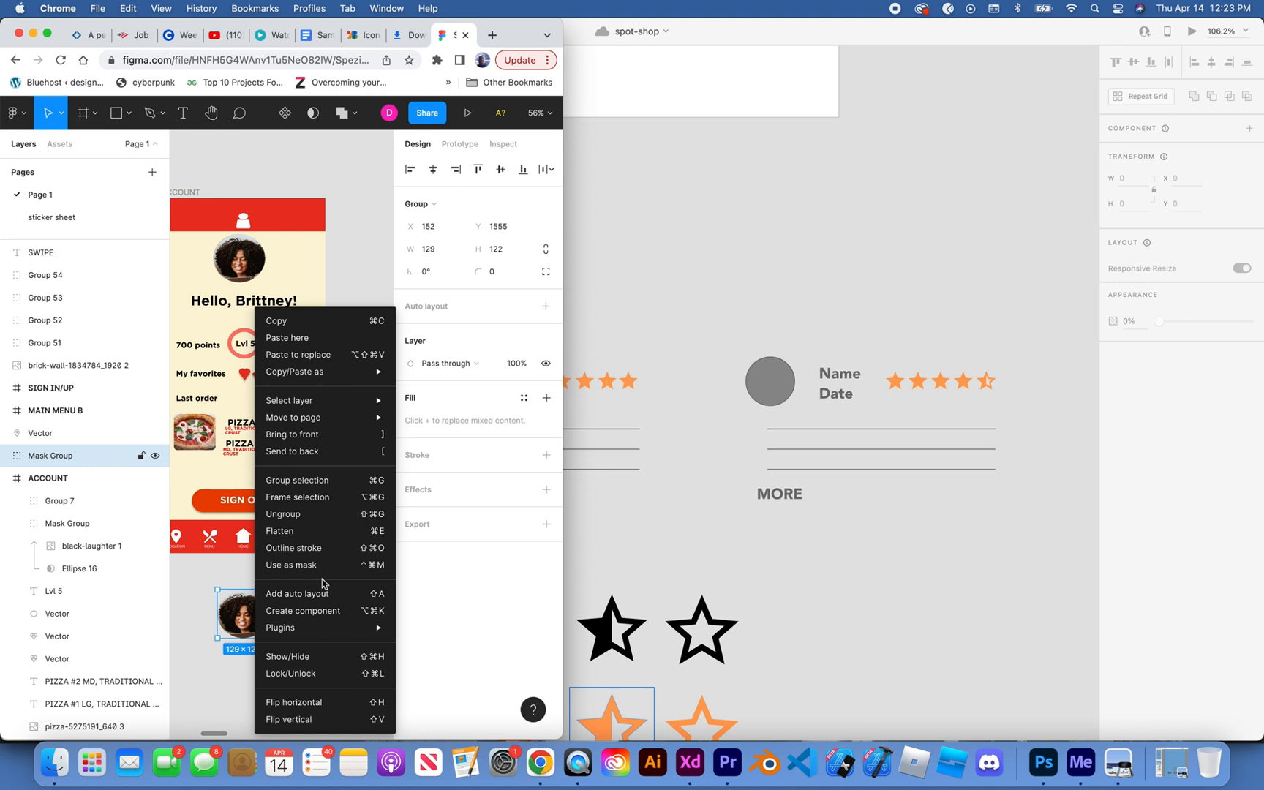
left_click(546, 535)
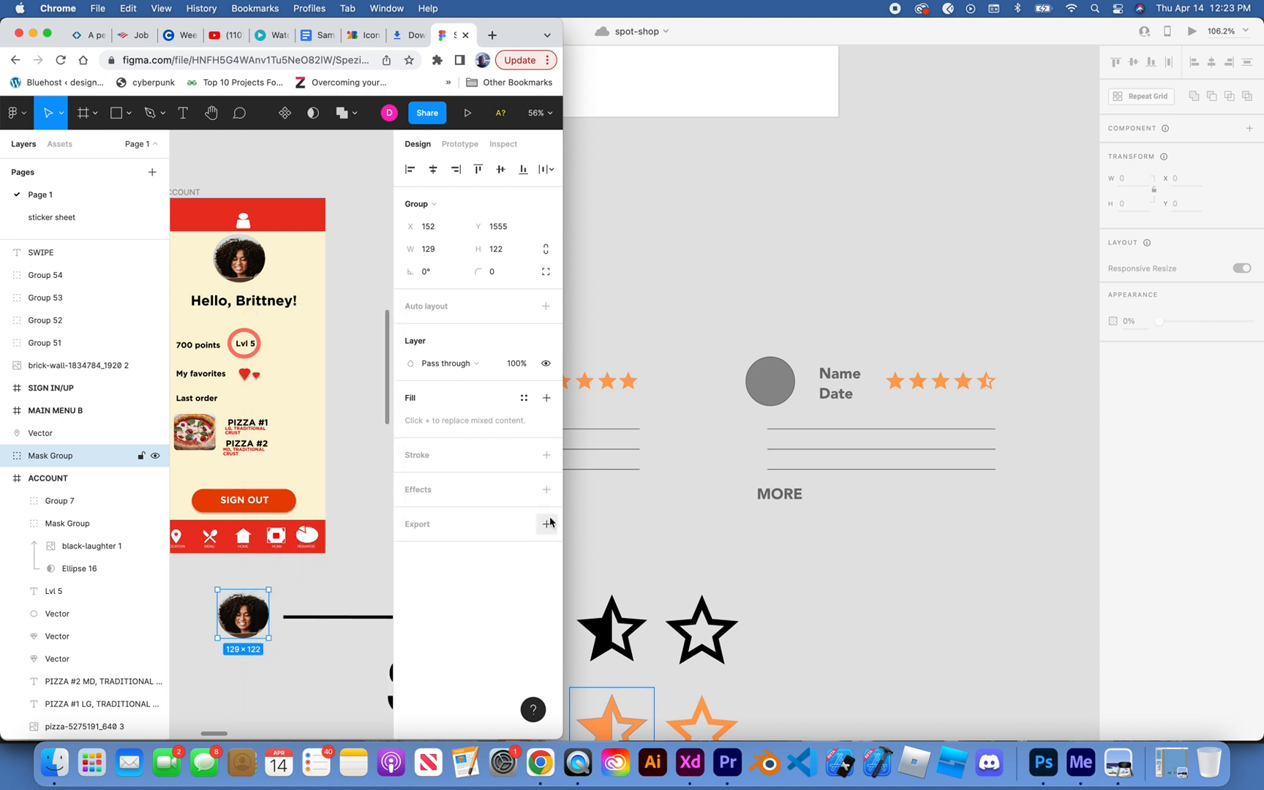
Step: Add an export setting in SVG format to the duplicated profile photo group
left_click(547, 523)
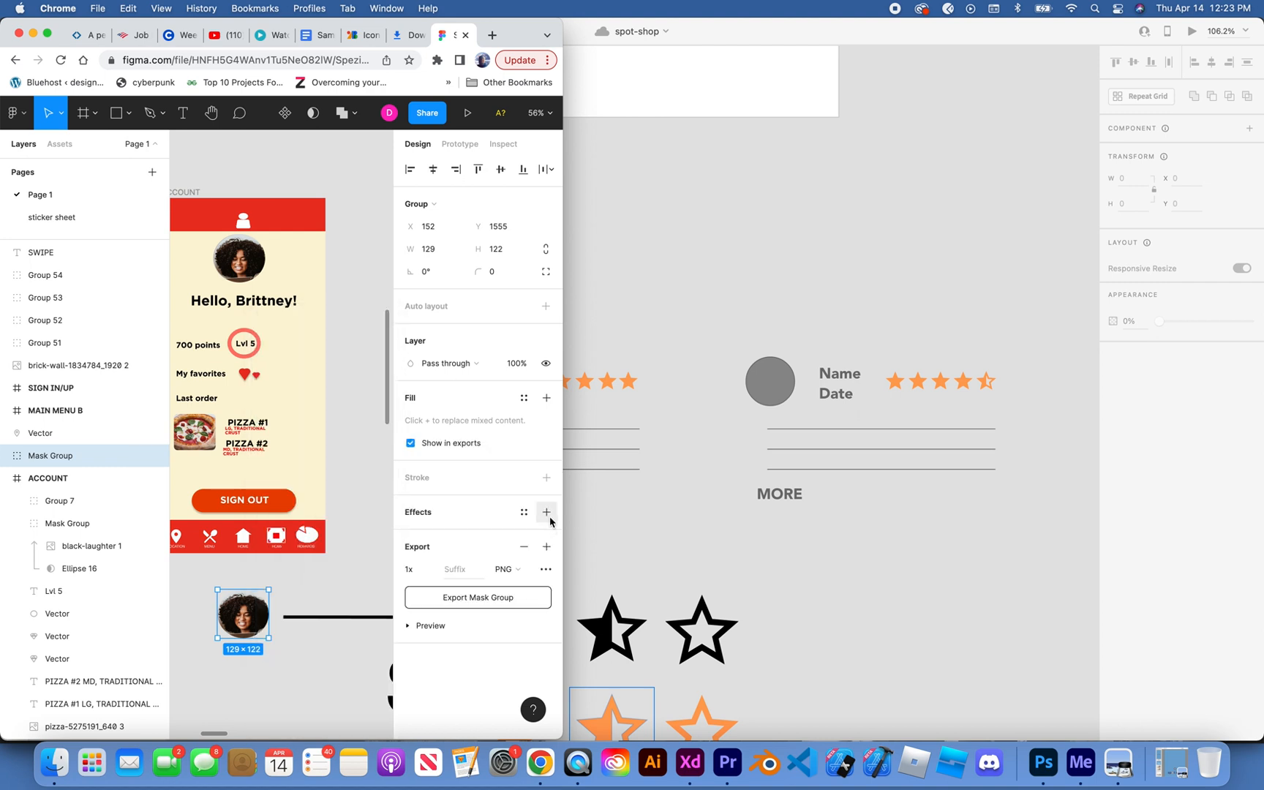
left_click(512, 574)
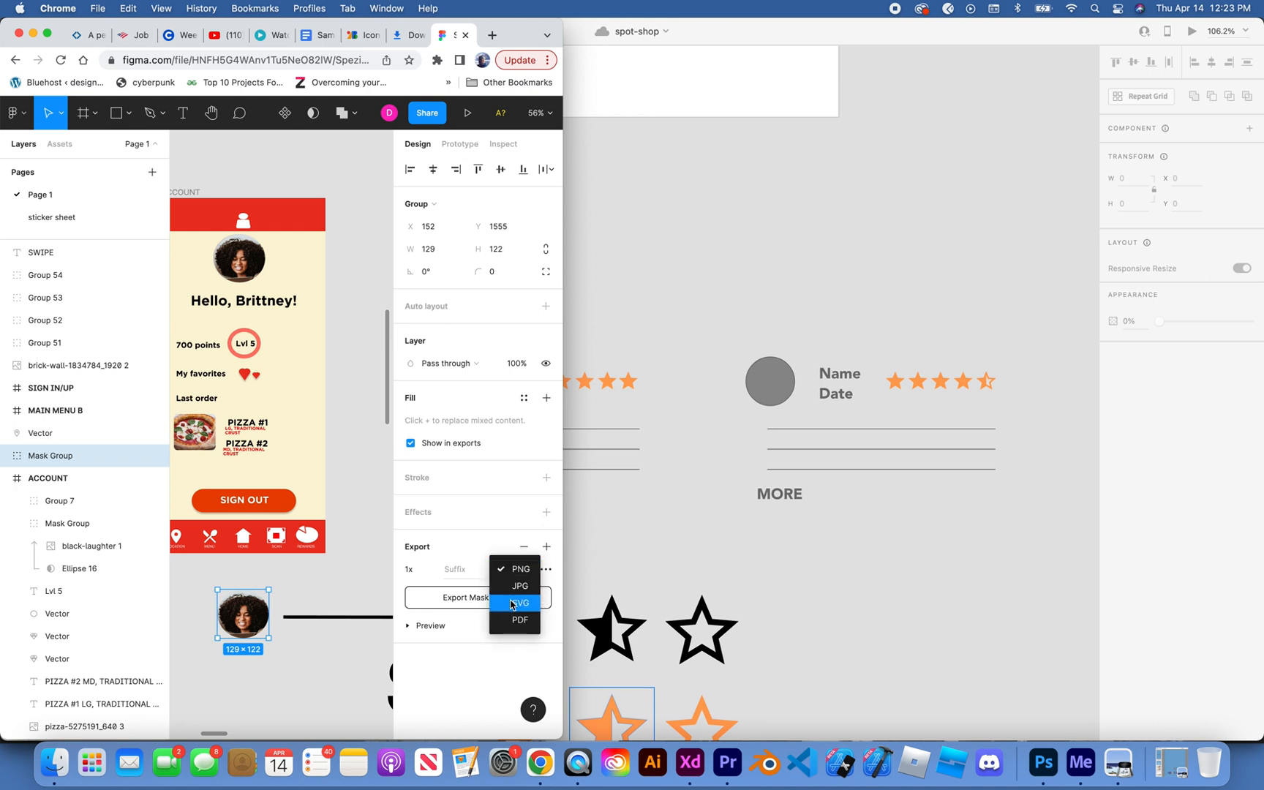
left_click(512, 603)
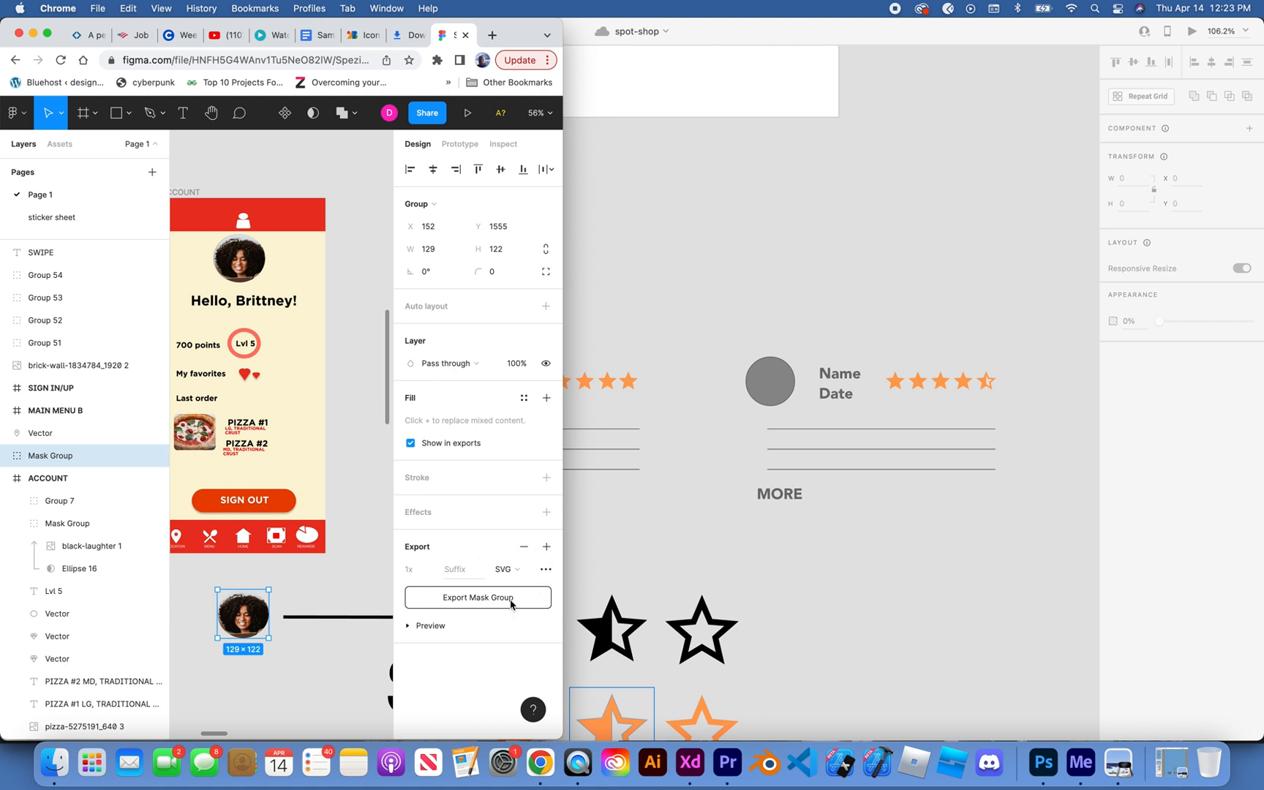
Step: Rename the duplicated photo group as face-pic-1 and export it as an SVG
double_click(44, 457)
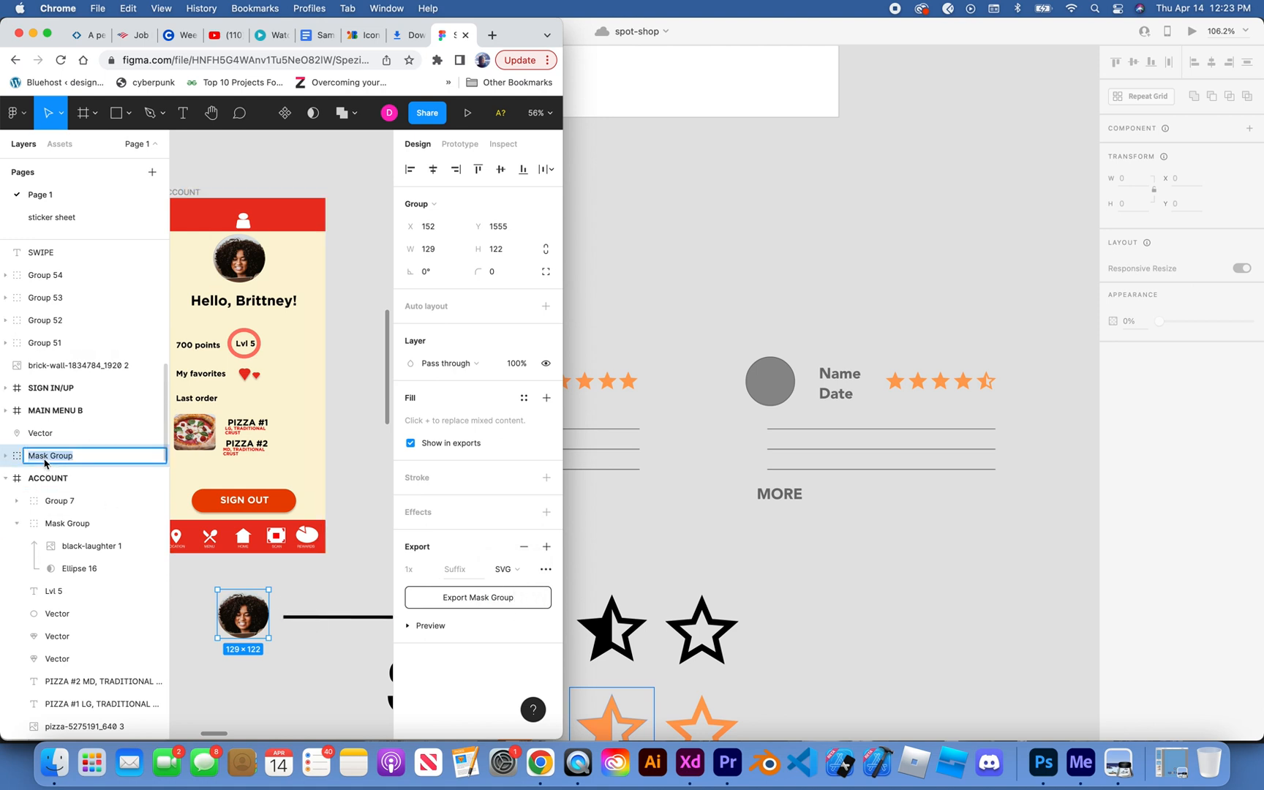
type("face-pic-q")
key("Tab")
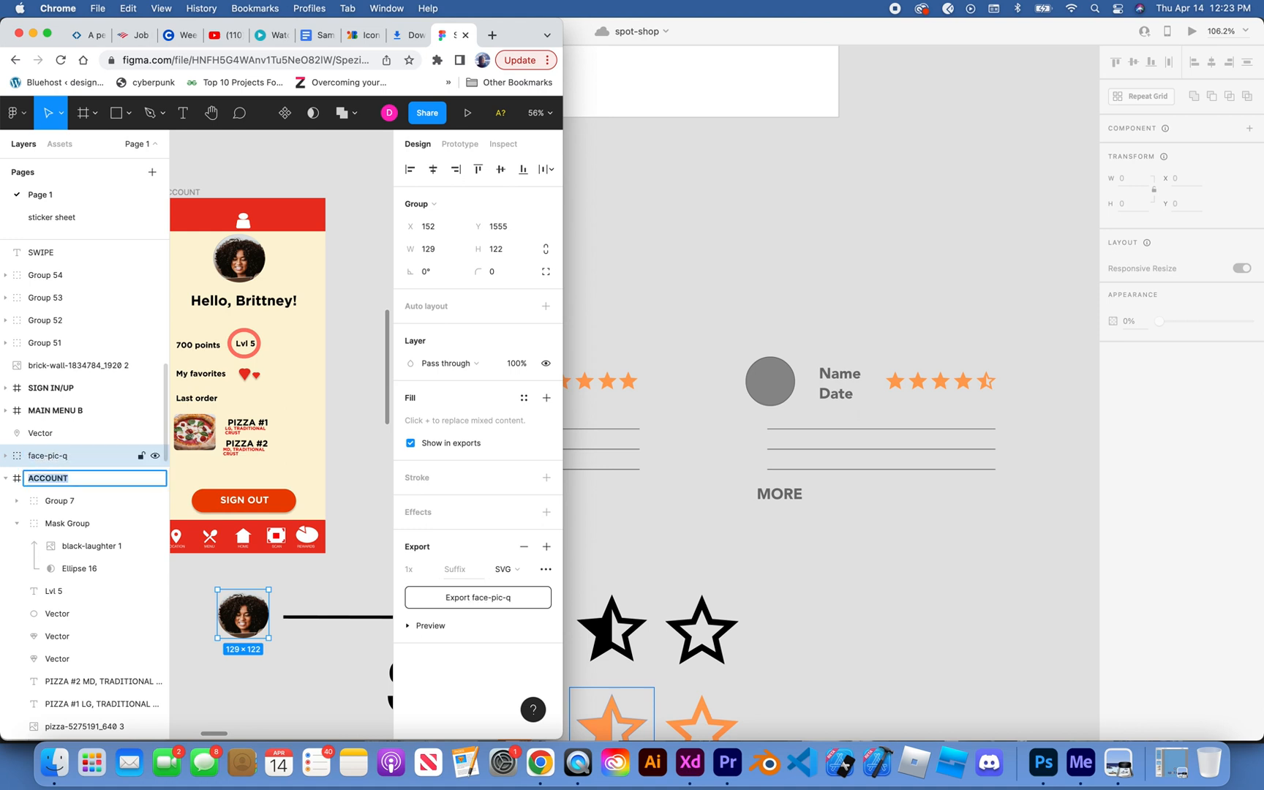
double_click(33, 457)
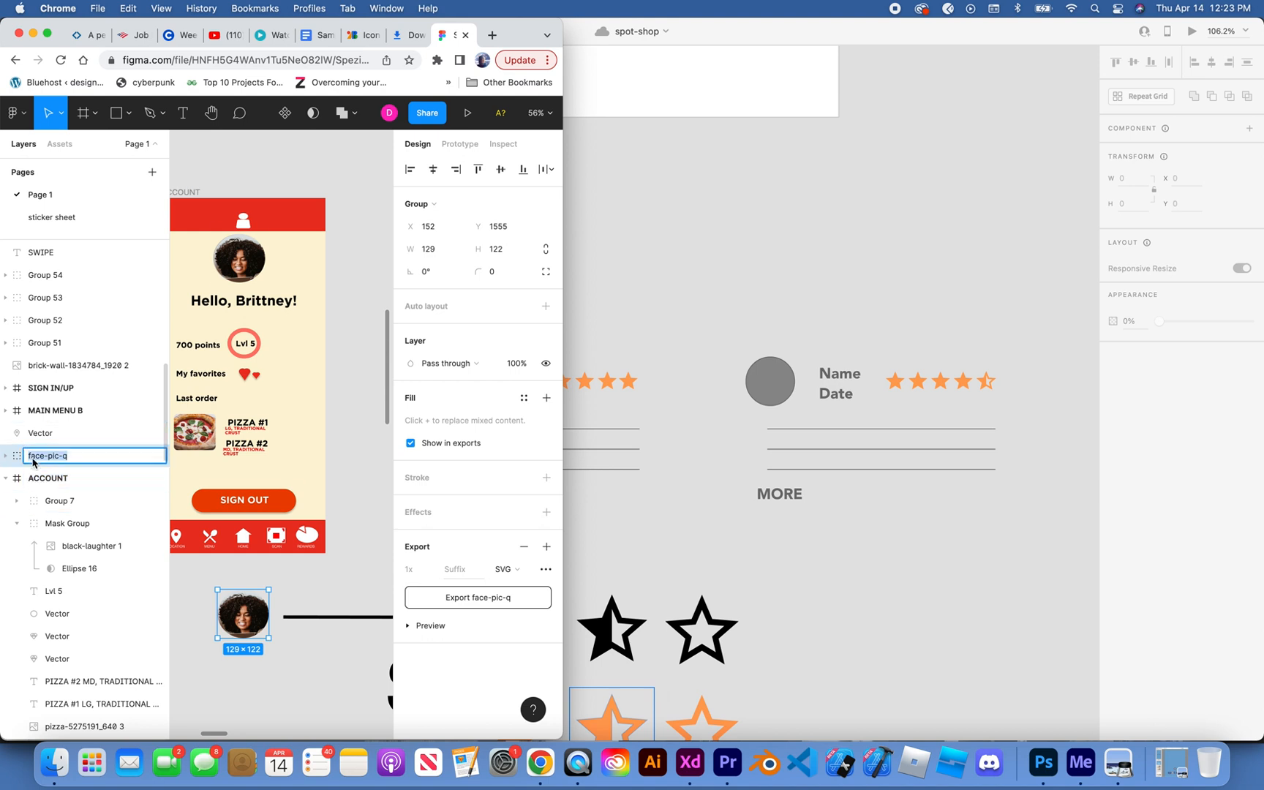
key("Right")
left_click(449, 597)
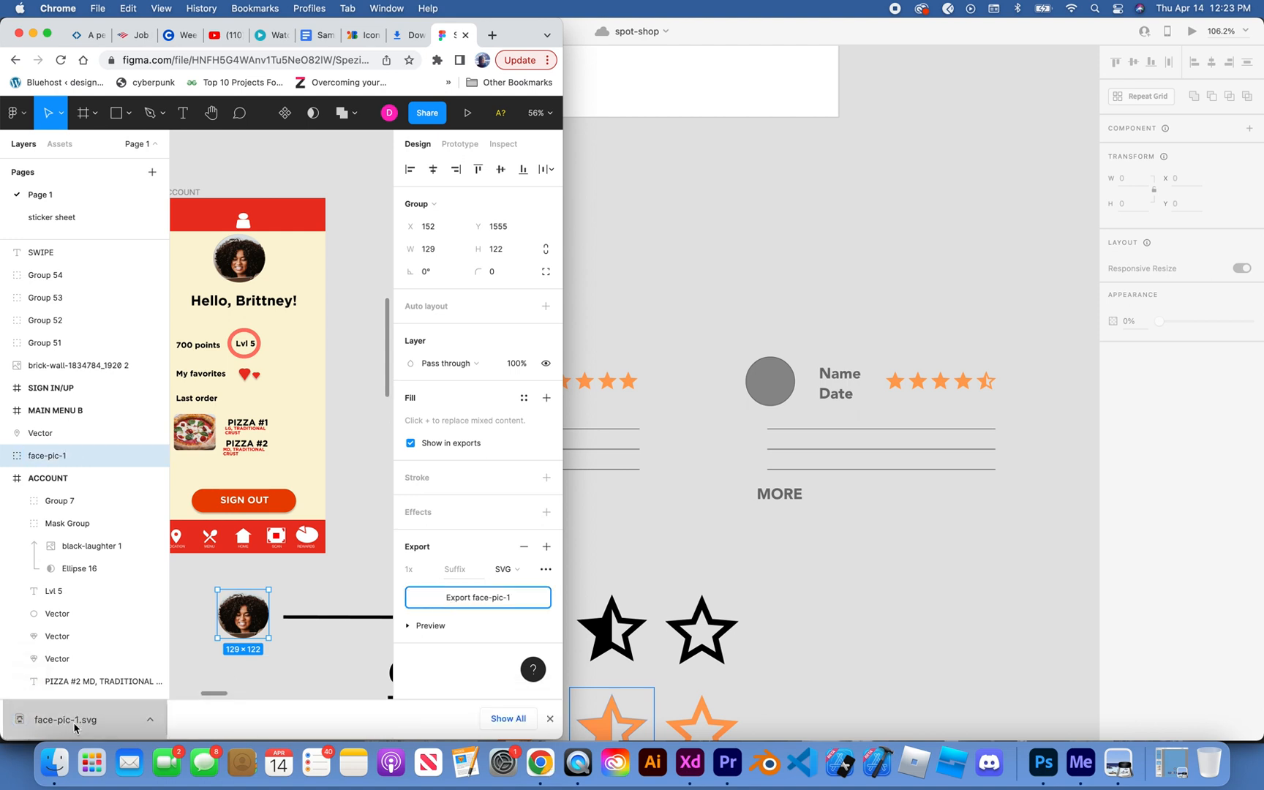
Step: Place the exported face-pic-1.svg on the spot-shop pasteboard beside the star icons, and cut it out again
left_click(845, 586)
scroll(856, 576, "down", 2)
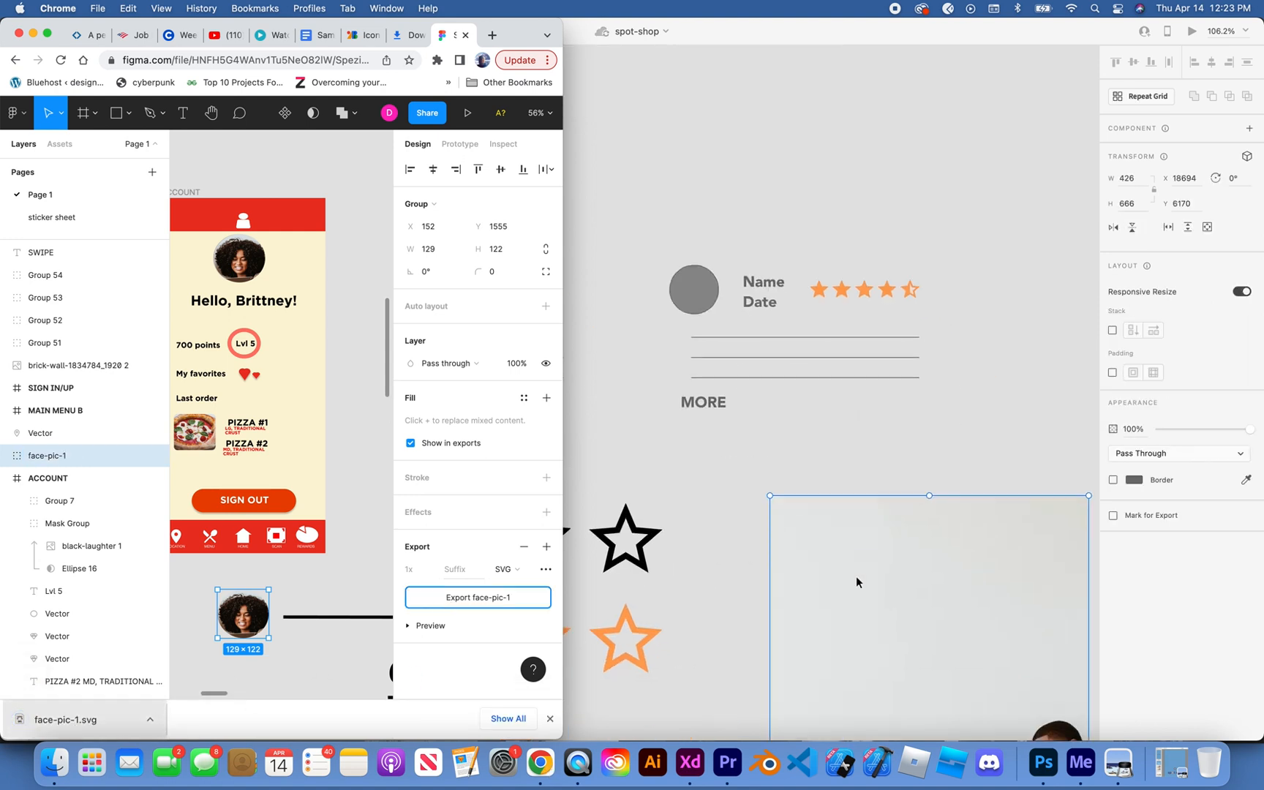
scroll(856, 575, "down", 2)
left_click(699, 648)
scroll(697, 647, "down", 5)
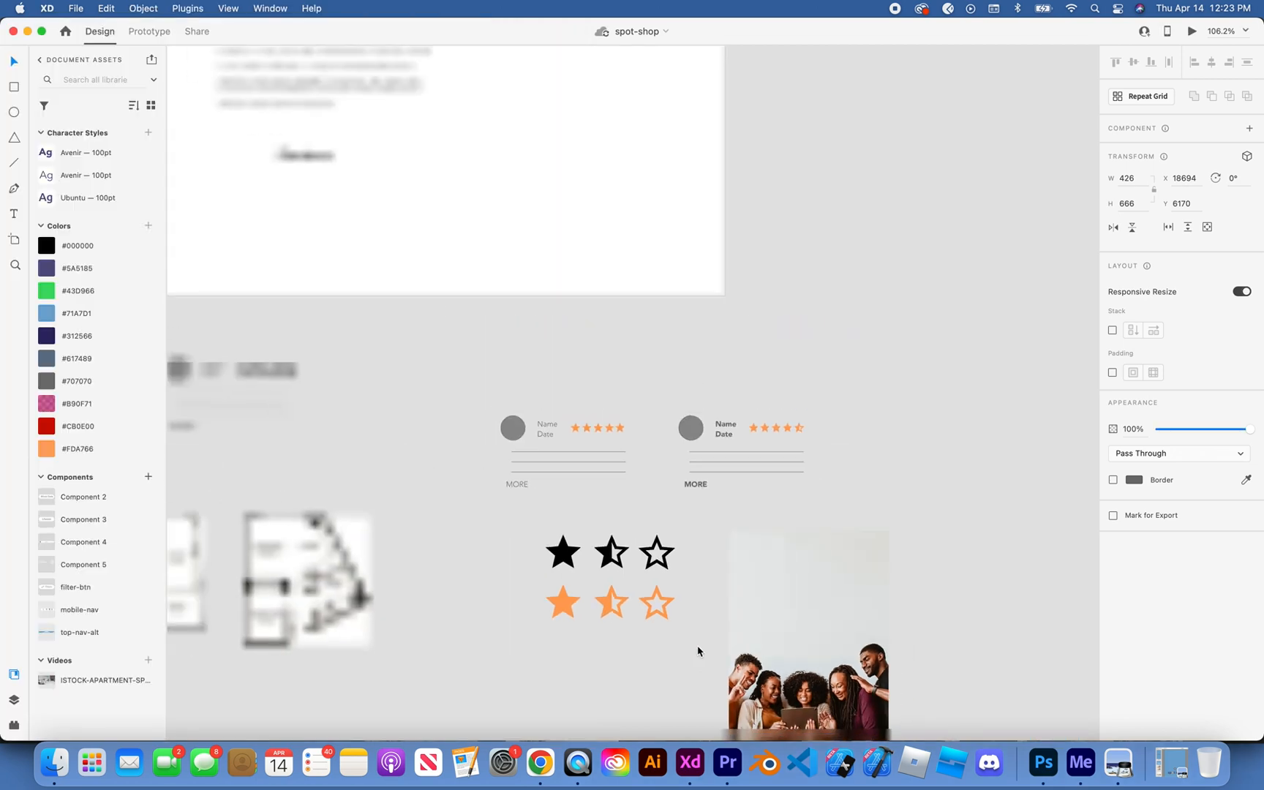
scroll(781, 631, "down", 3)
key("super+x")
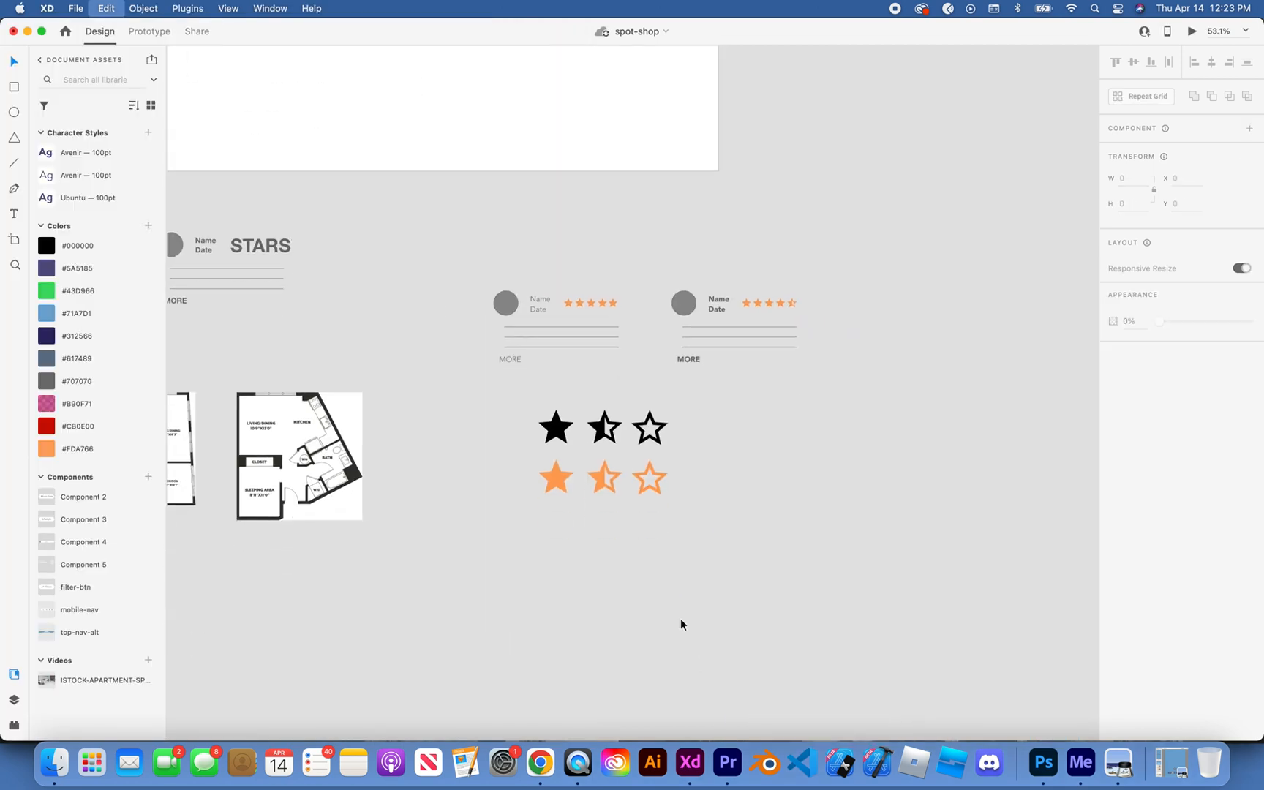
Step: Switch back to Figma, inspect the layers inside the face-pic-1 group and set the group's export format to JPG
left_click(537, 774)
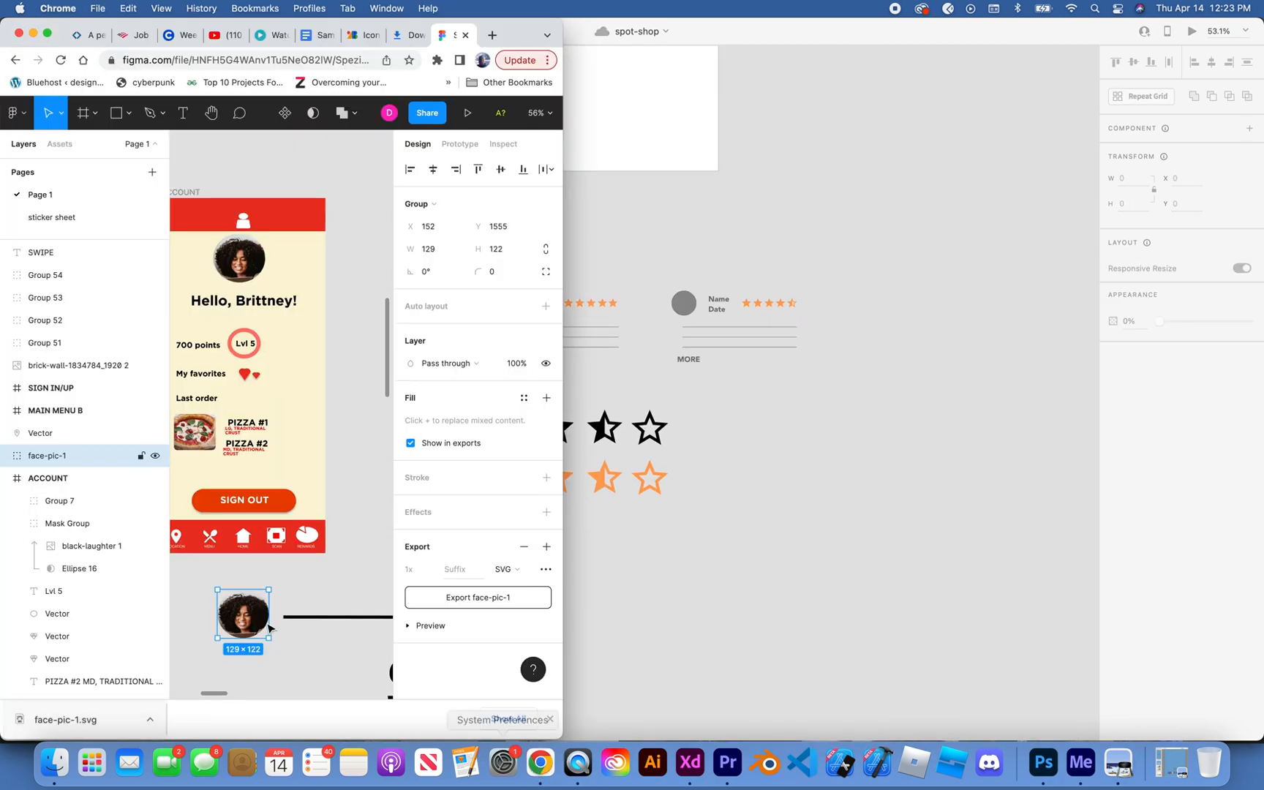
left_click(5, 456)
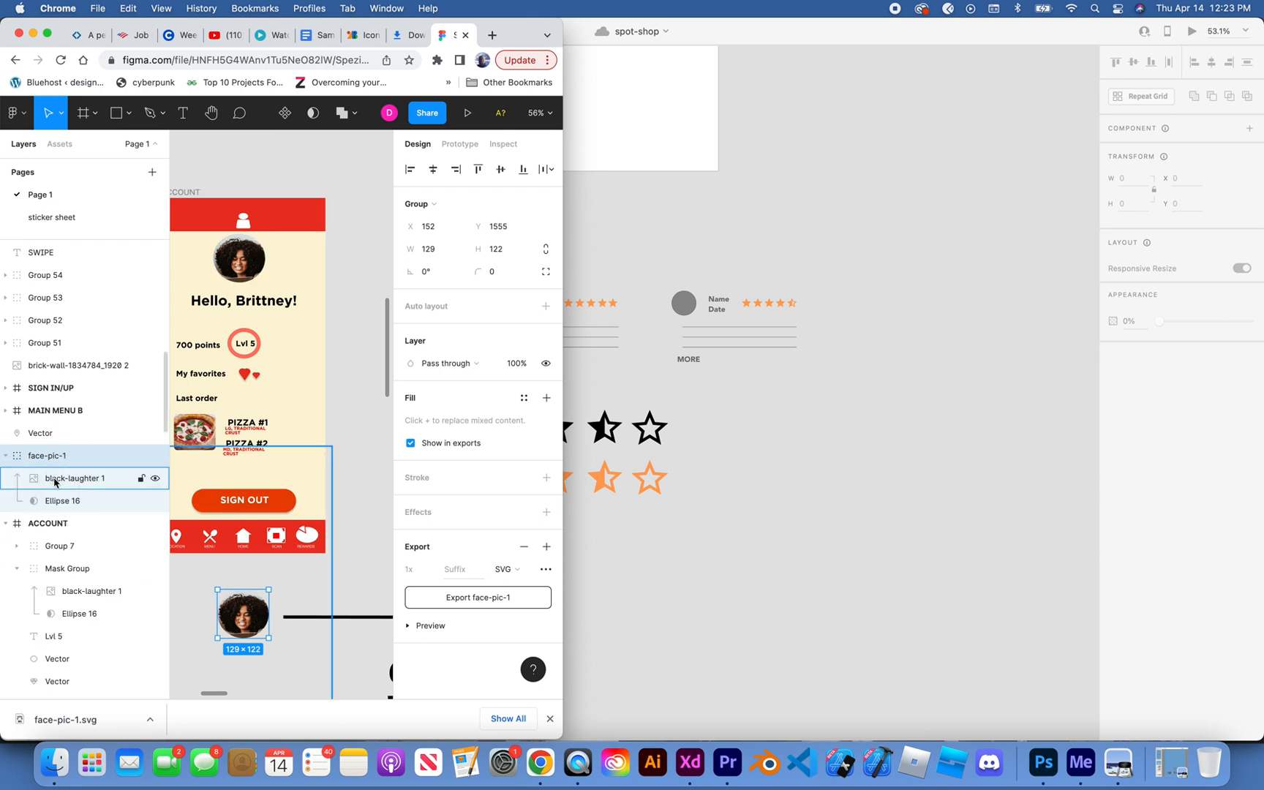
left_click(54, 481)
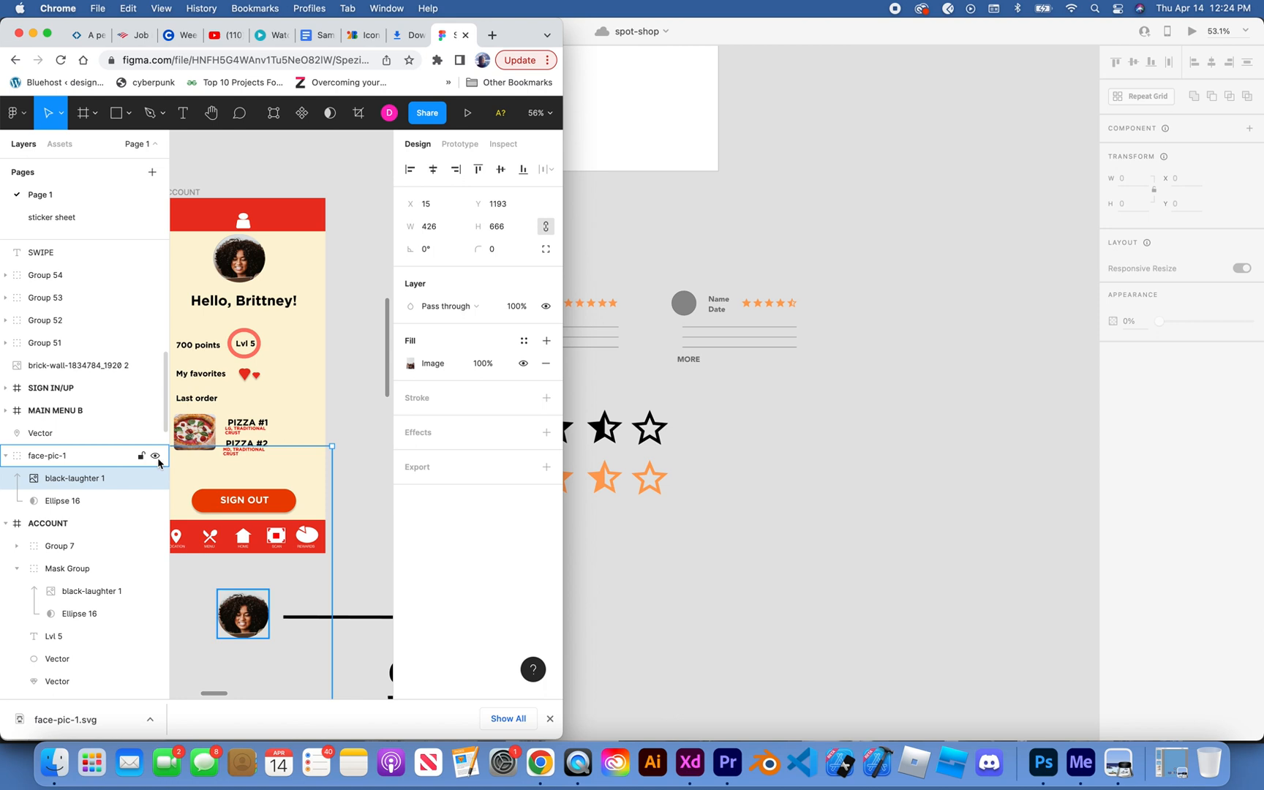
key("shift+1")
left_click(91, 504)
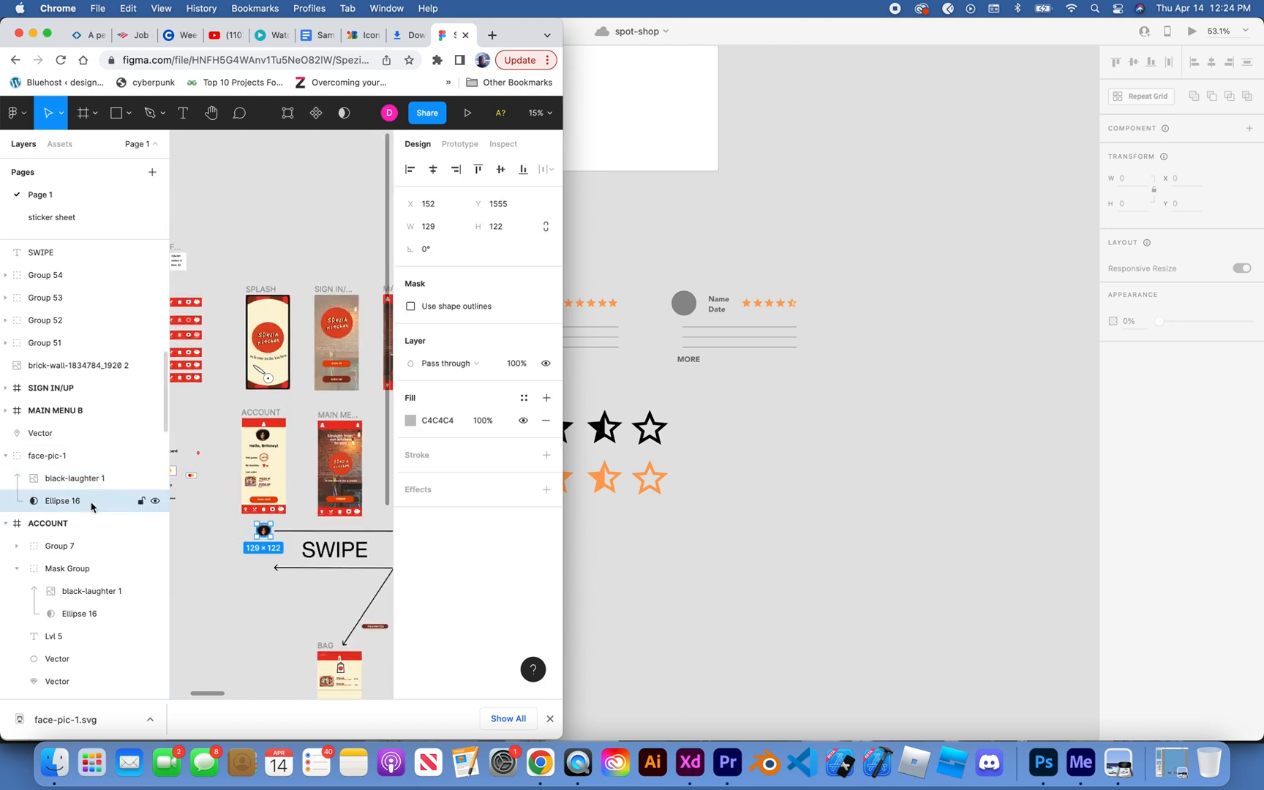
left_click(77, 460)
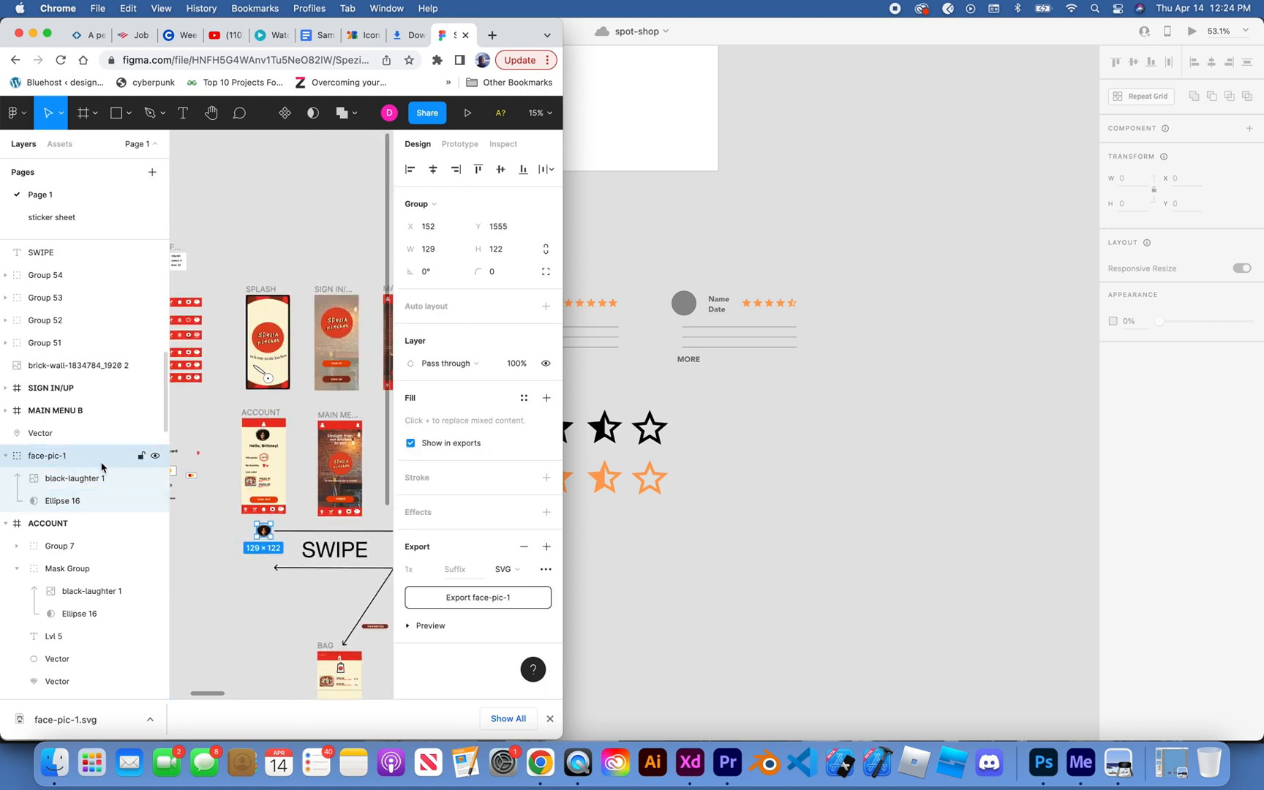
left_click(506, 569)
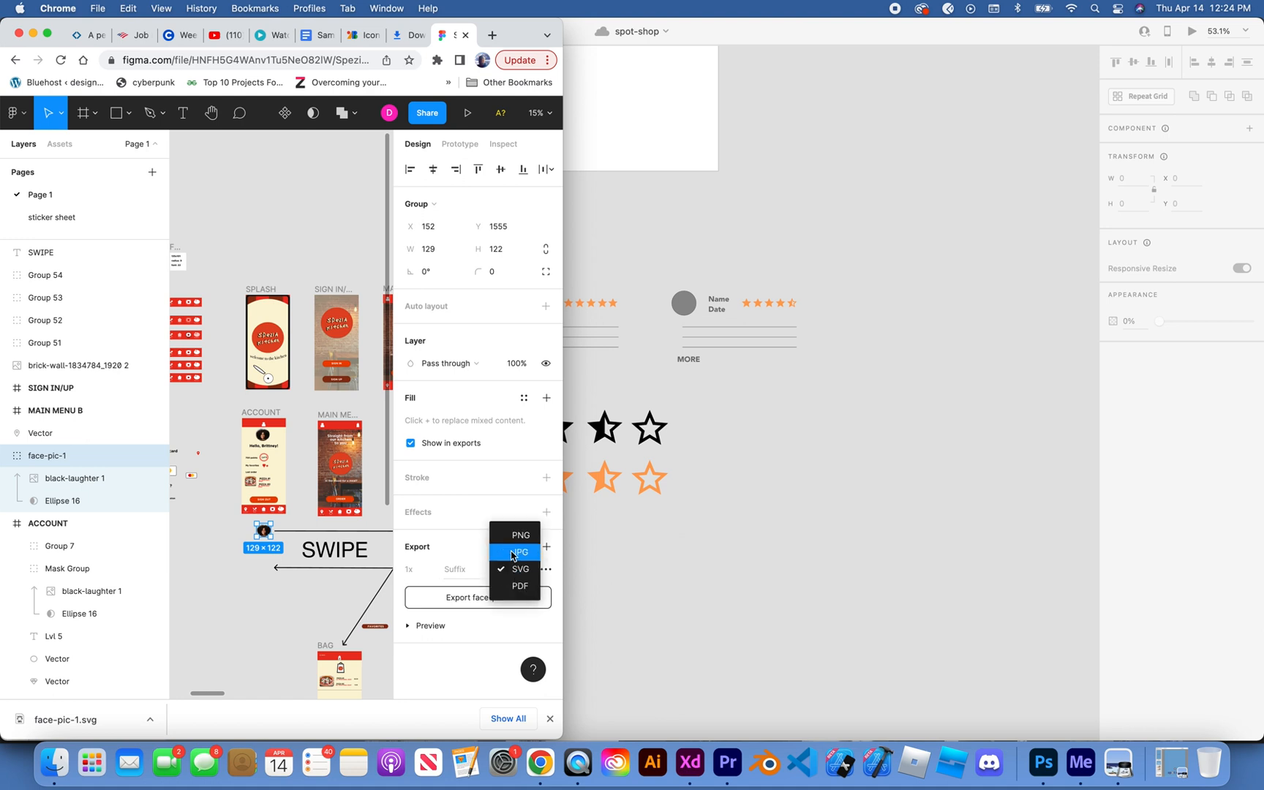
left_click(512, 553)
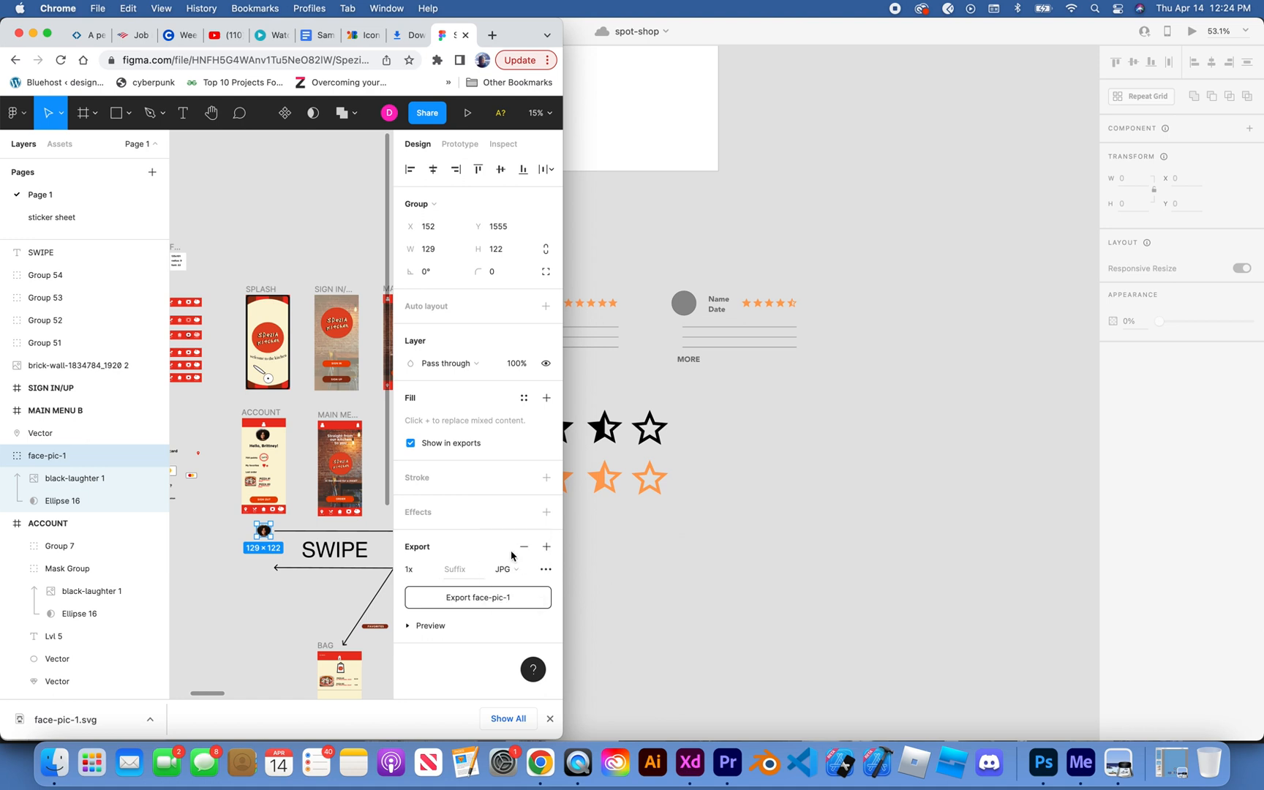
Step: Export the face-pic-1 group as a JPG and place face-pic-1.jpg on the spot-shop pasteboard in Adobe XD beside the star icons
left_click(495, 597)
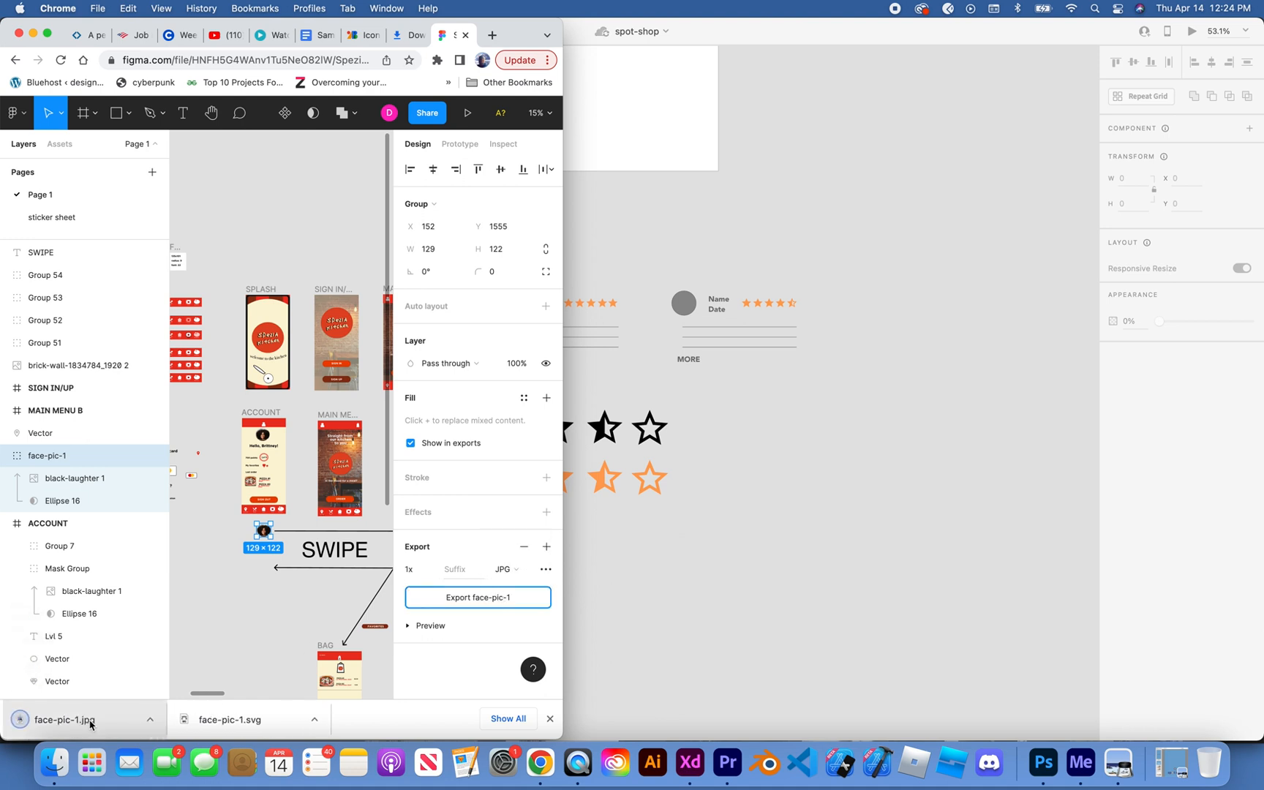
left_click_drag(90, 718, 725, 468)
left_click(724, 576)
left_click(757, 572)
scroll(725, 468, "up", 5)
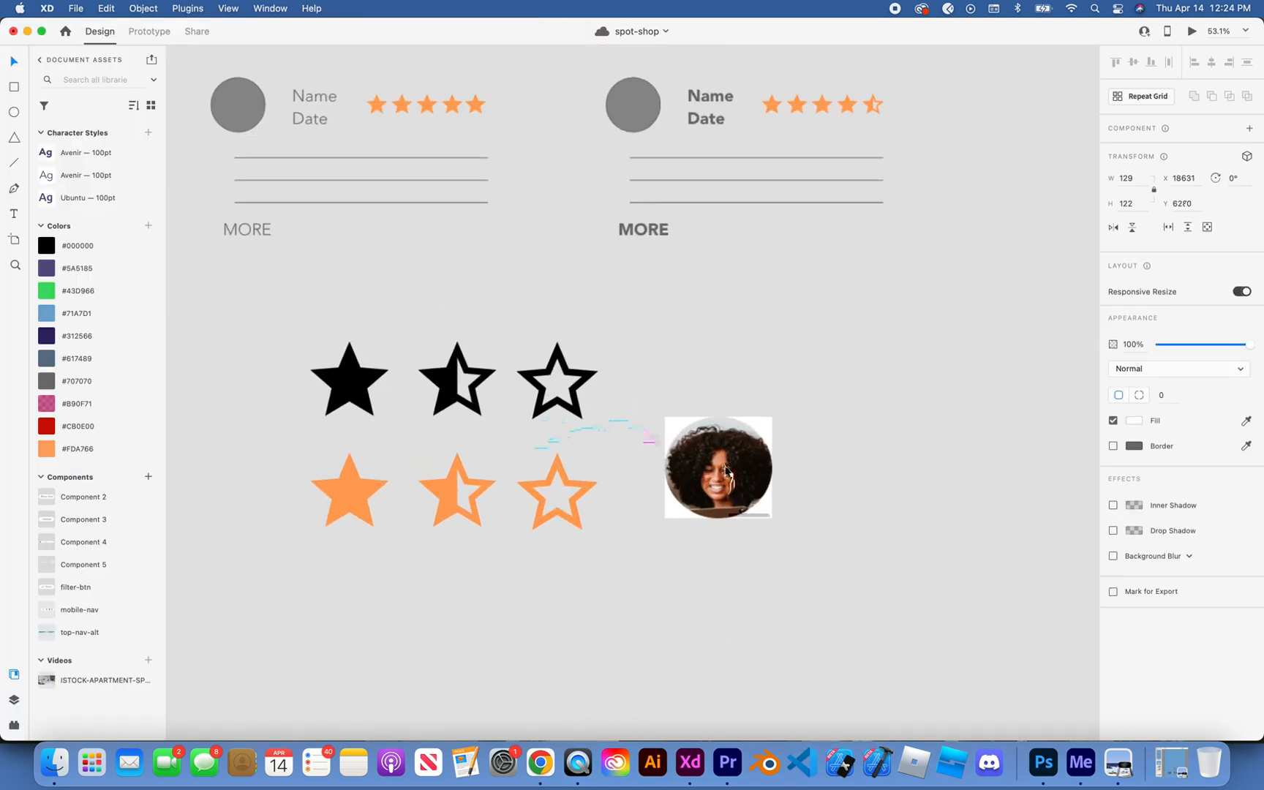
Step: Scale the placed photo down to about 74 × 70 and move it onto the second review card's grey avatar circle
left_click_drag(775, 414, 570, 148)
scroll(571, 149, "up", 5)
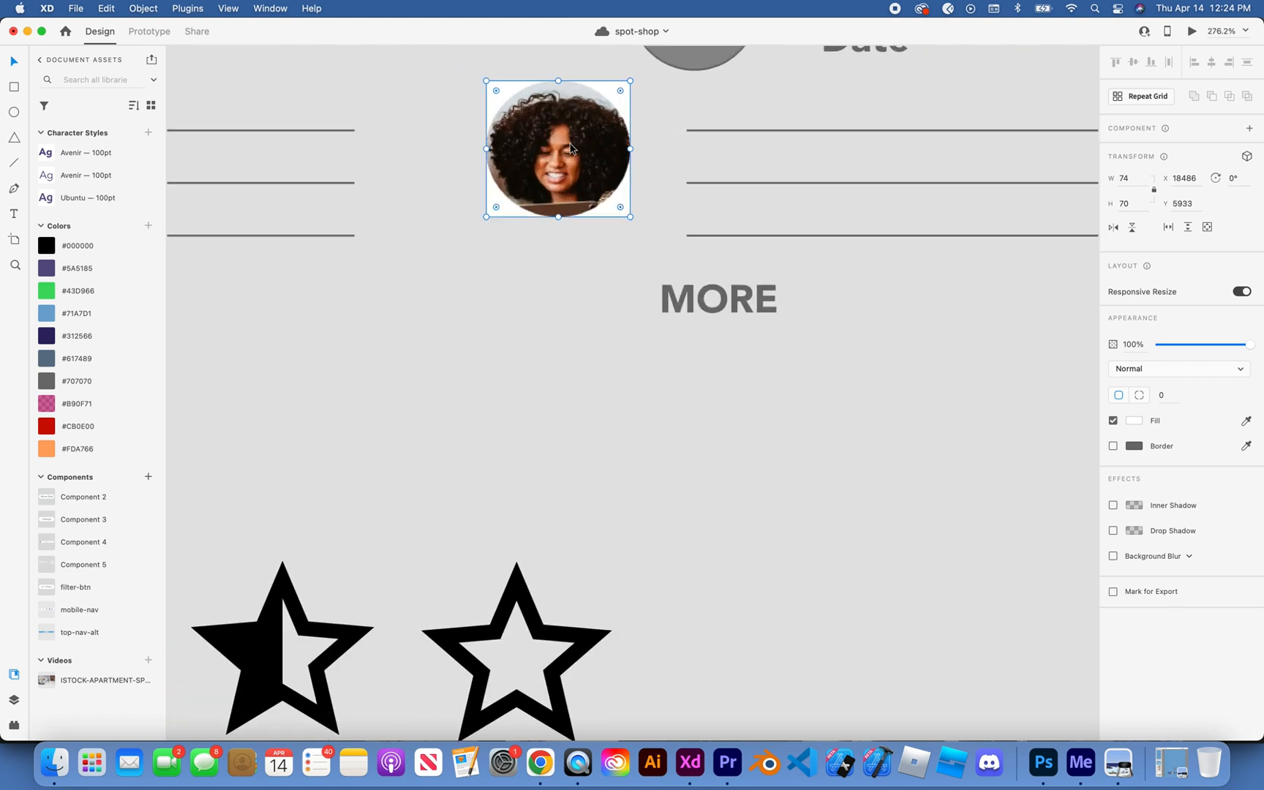
scroll(570, 144, "up", 5)
left_click(541, 189)
left_click_drag(518, 339, 654, 196)
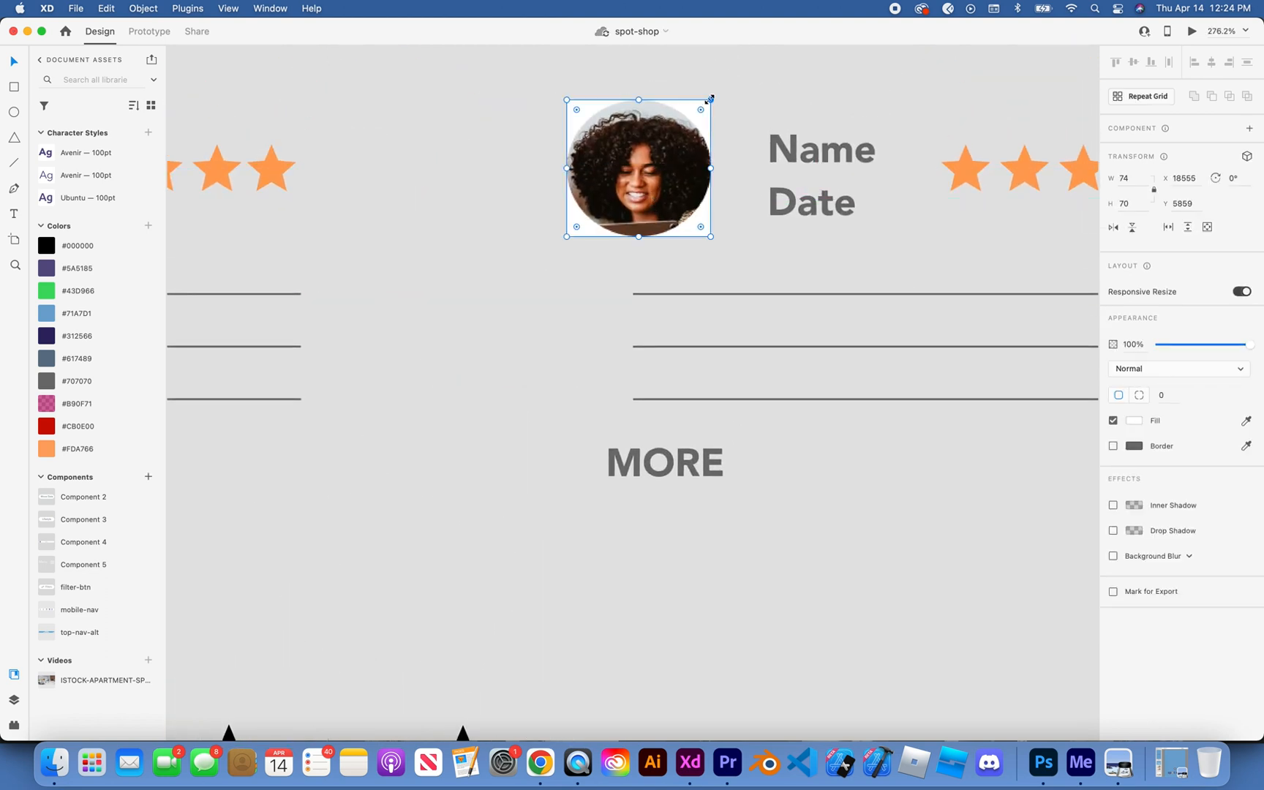
Step: Fine-tune the photo to about 71 × 68 so it covers the second card's avatar circle
left_click_drag(708, 99, 699, 114)
left_click_drag(648, 165, 654, 161)
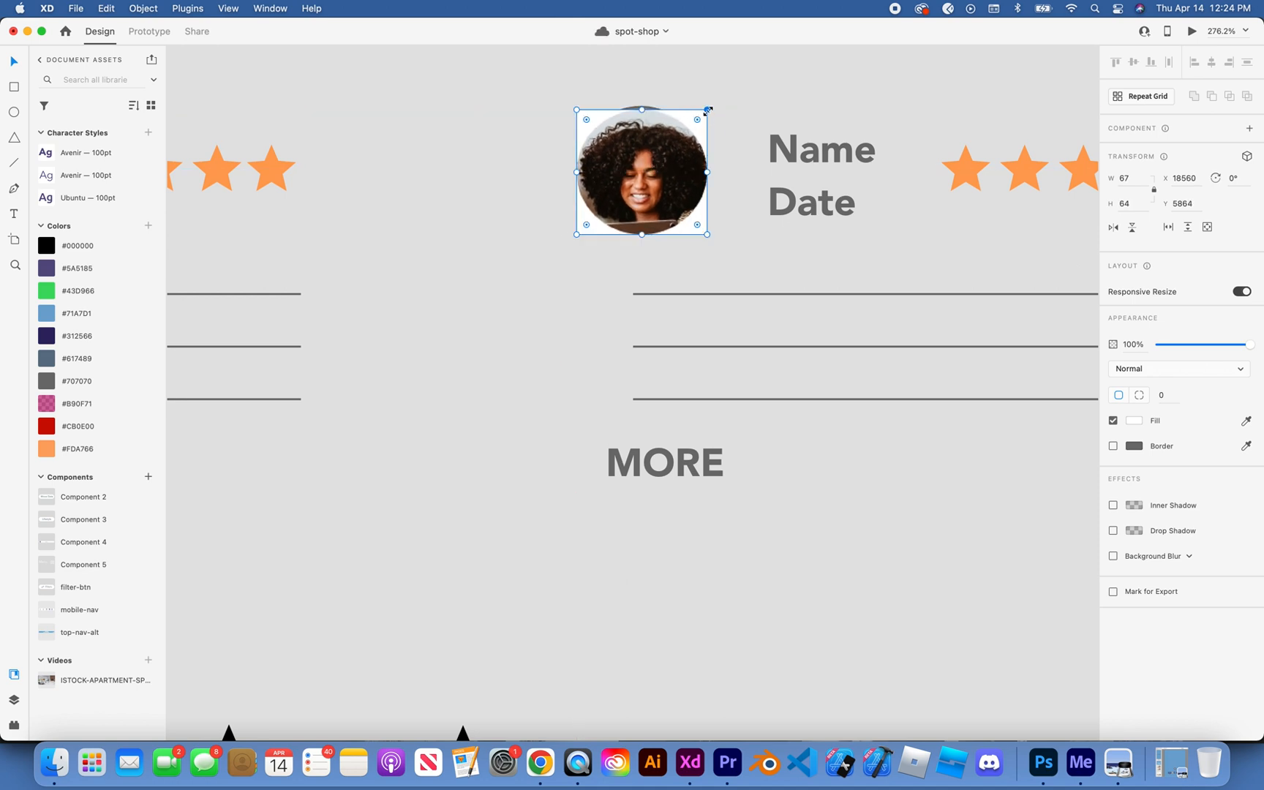
mouse_move(707, 109)
left_mouse_down()
mouse_move(722, 88)
mouse_move(714, 99)
left_mouse_up()
left_click(742, 82)
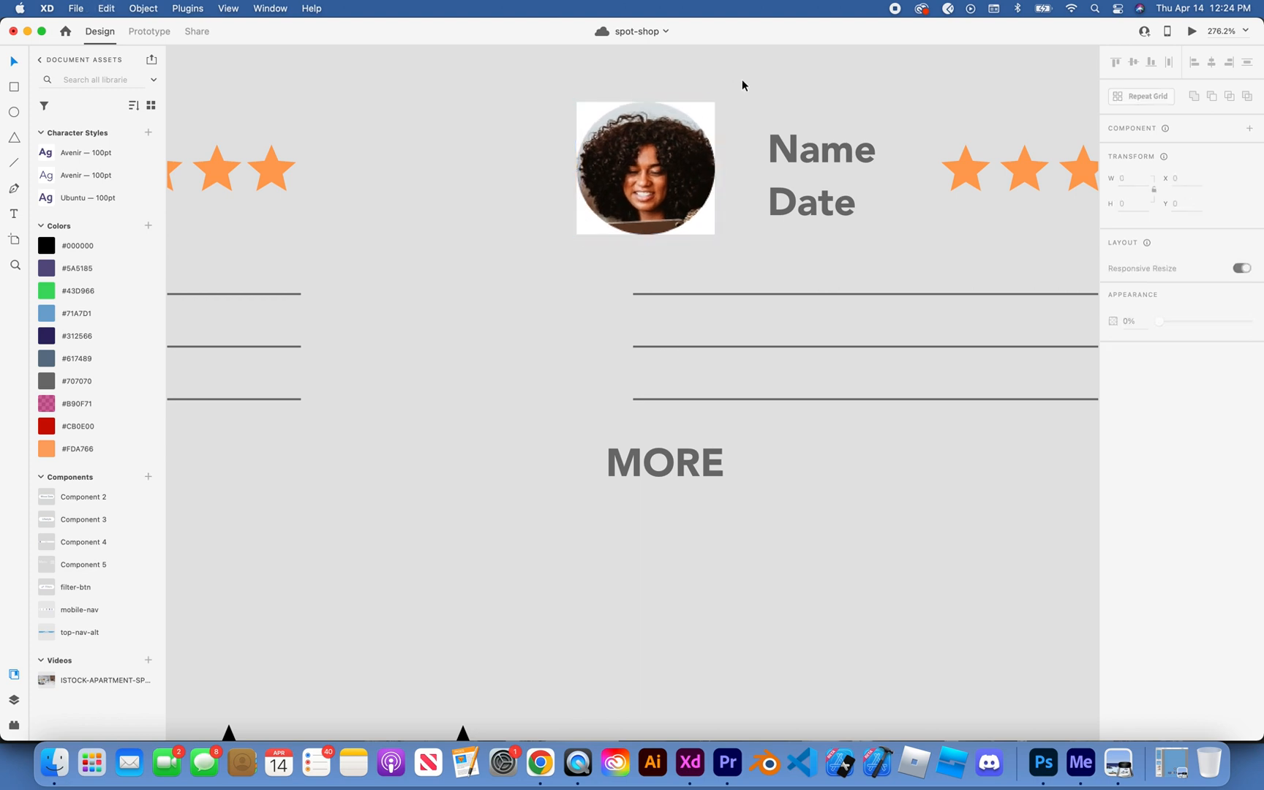
Step: Copy the profile photo onto the first review card's avatar circle and nudge the second card's photo into position
scroll(742, 81, "down", 5)
scroll(742, 81, "up", 1)
scroll(742, 81, "left", 1)
scroll(741, 80, "down", 3)
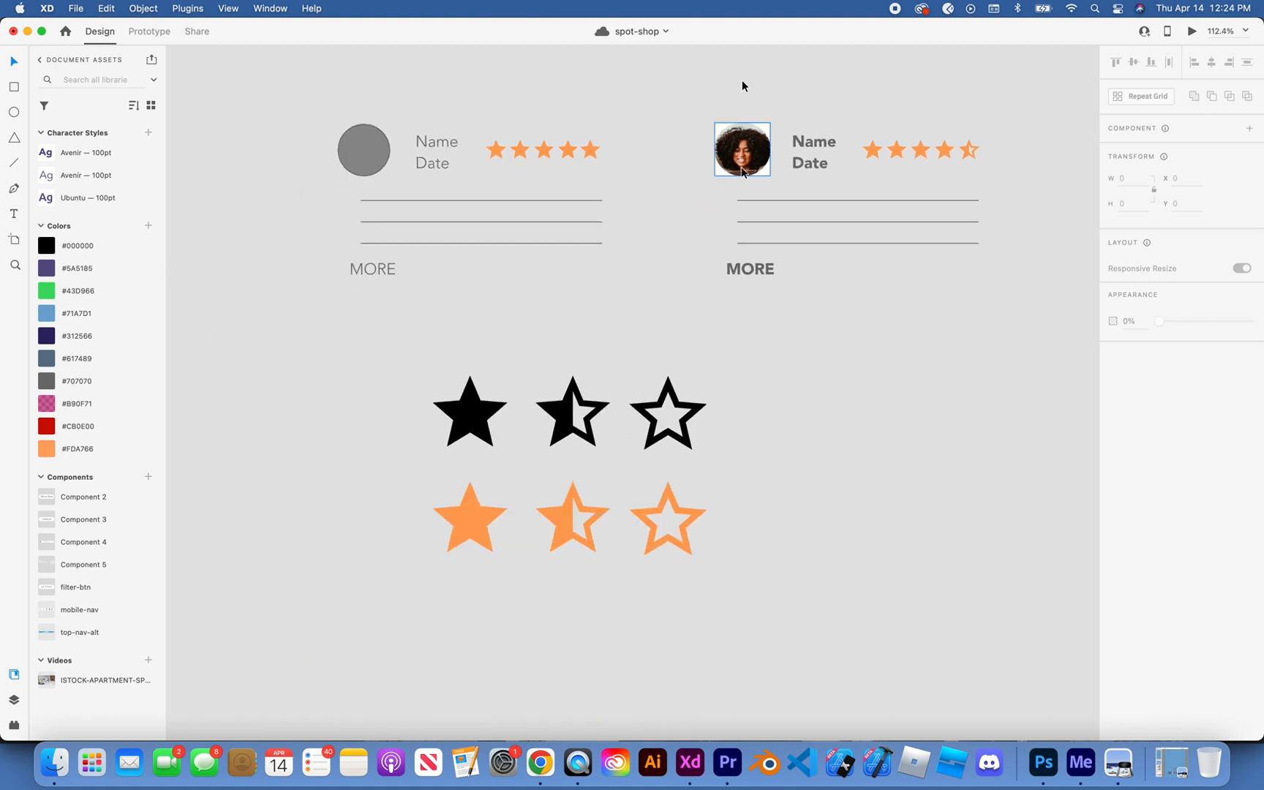
mouse_move(741, 164)
left_mouse_down()
mouse_move(362, 170)
mouse_move(741, 174)
left_mouse_up()
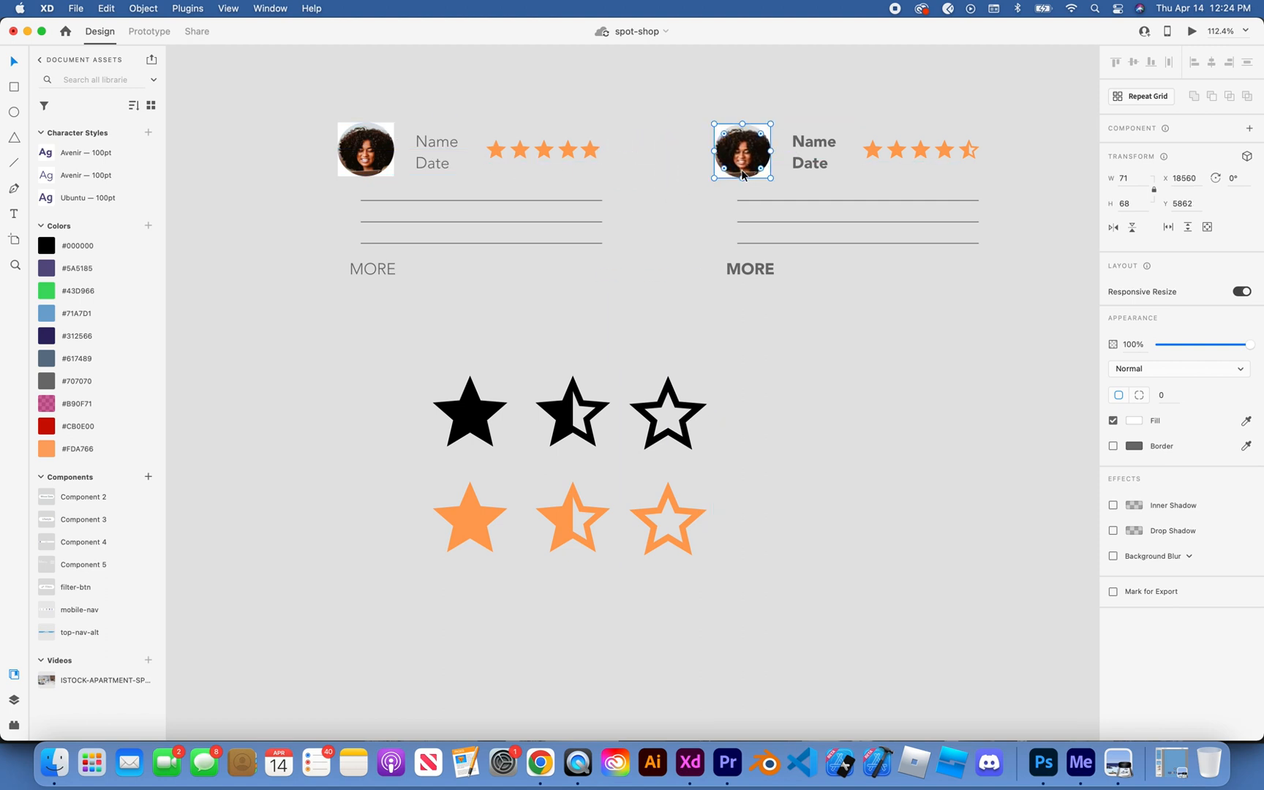
Step: Set the second review card's Name/Date and MORE texts to the Avenir Light weight
left_click(798, 141)
left_click(800, 143)
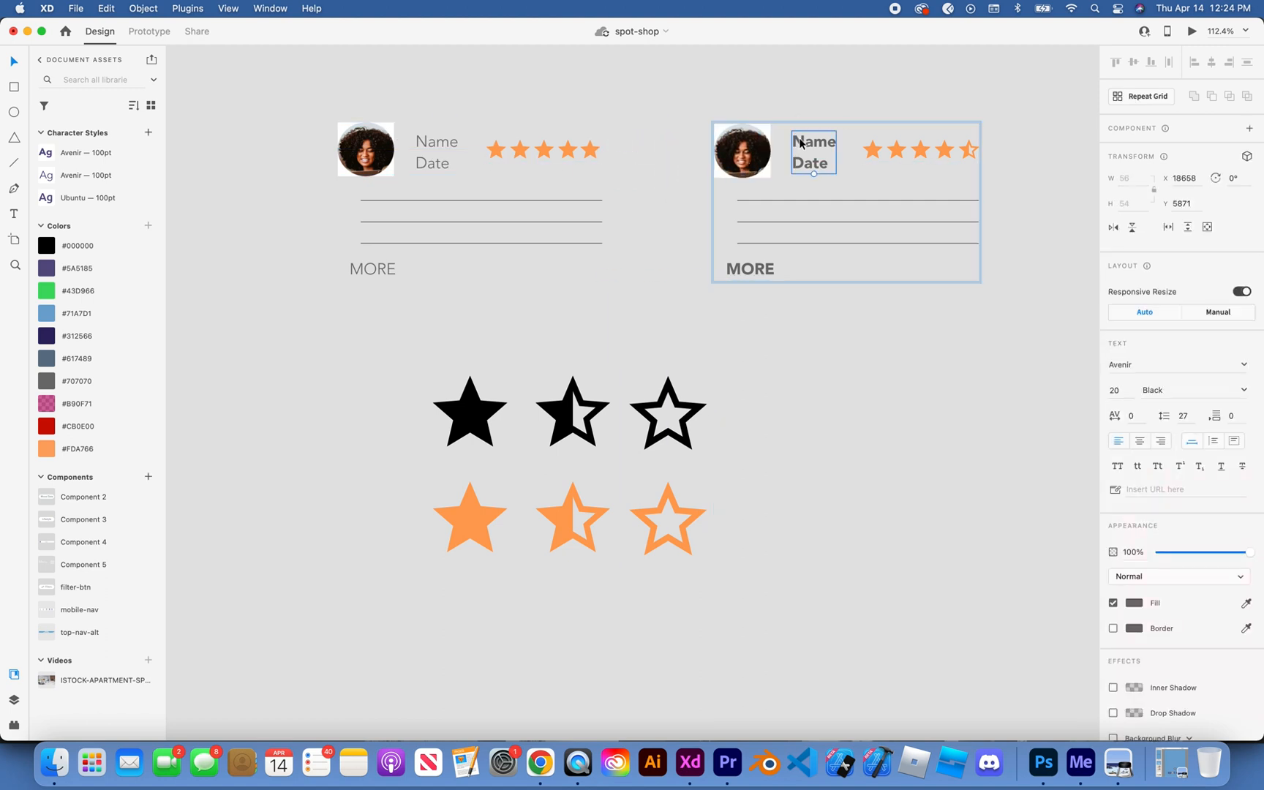
left_click(741, 266)
left_click(799, 158, "shift")
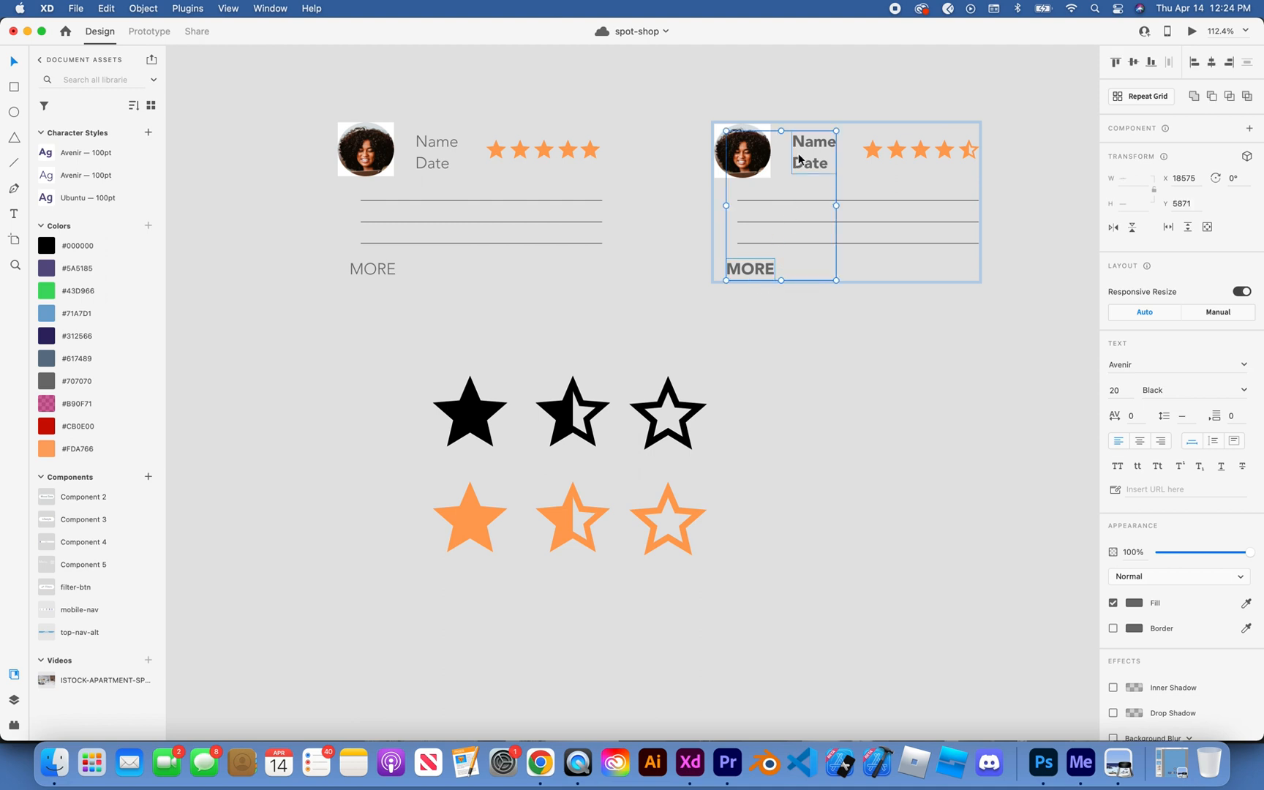
left_click(1176, 392)
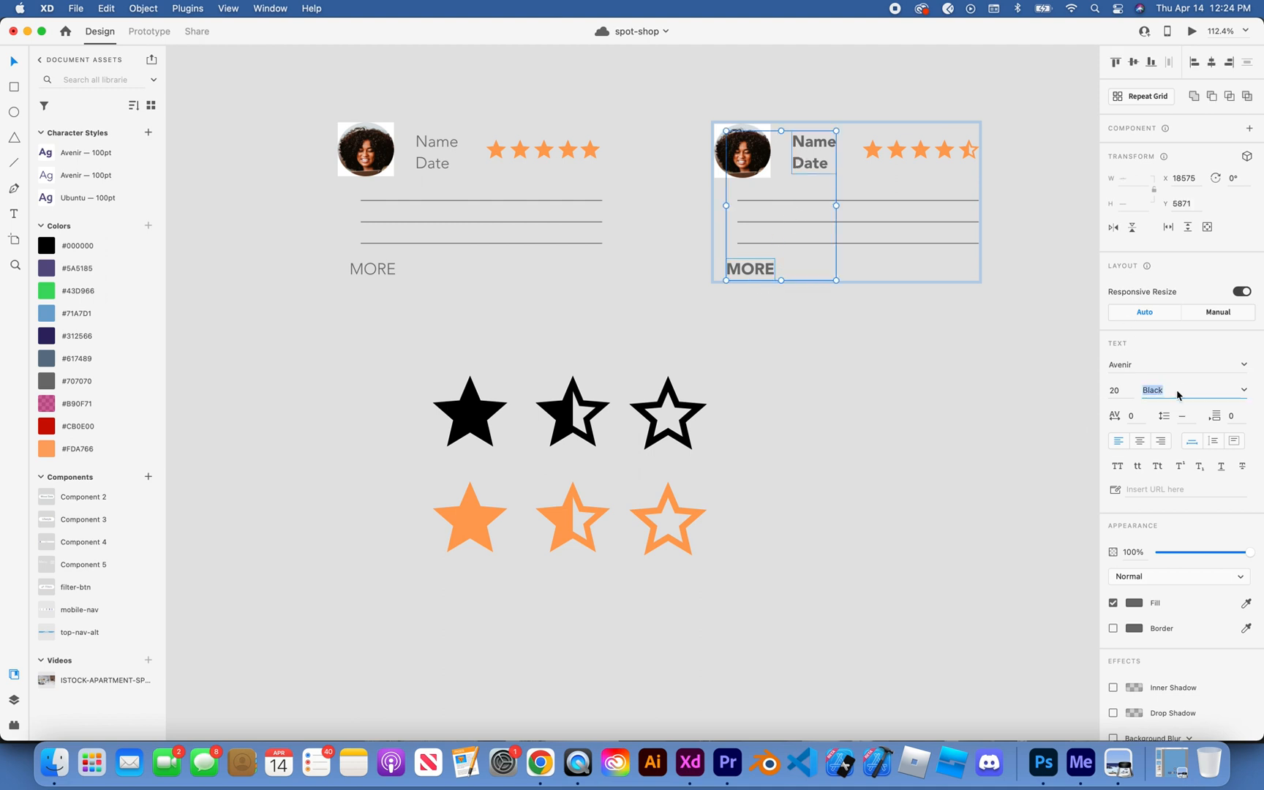
left_click(1245, 391)
left_click(1175, 451)
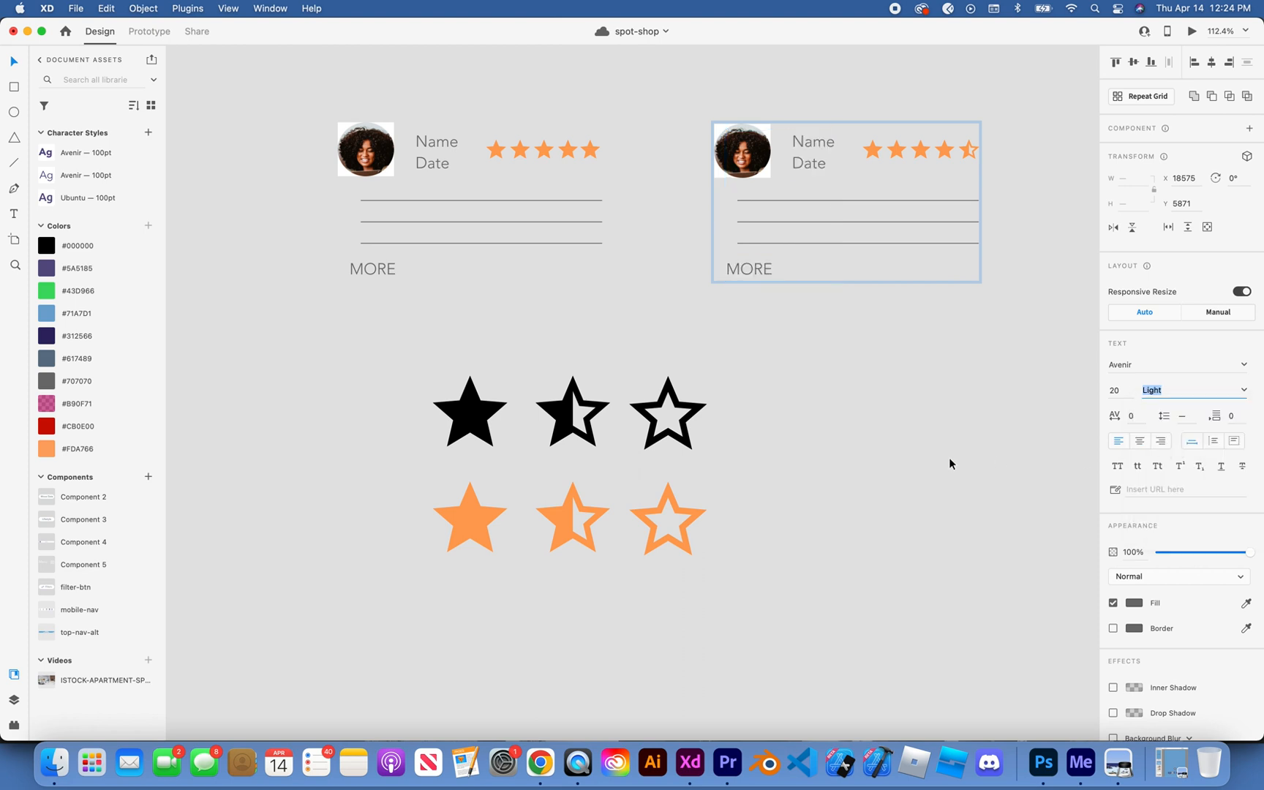
left_click(950, 463)
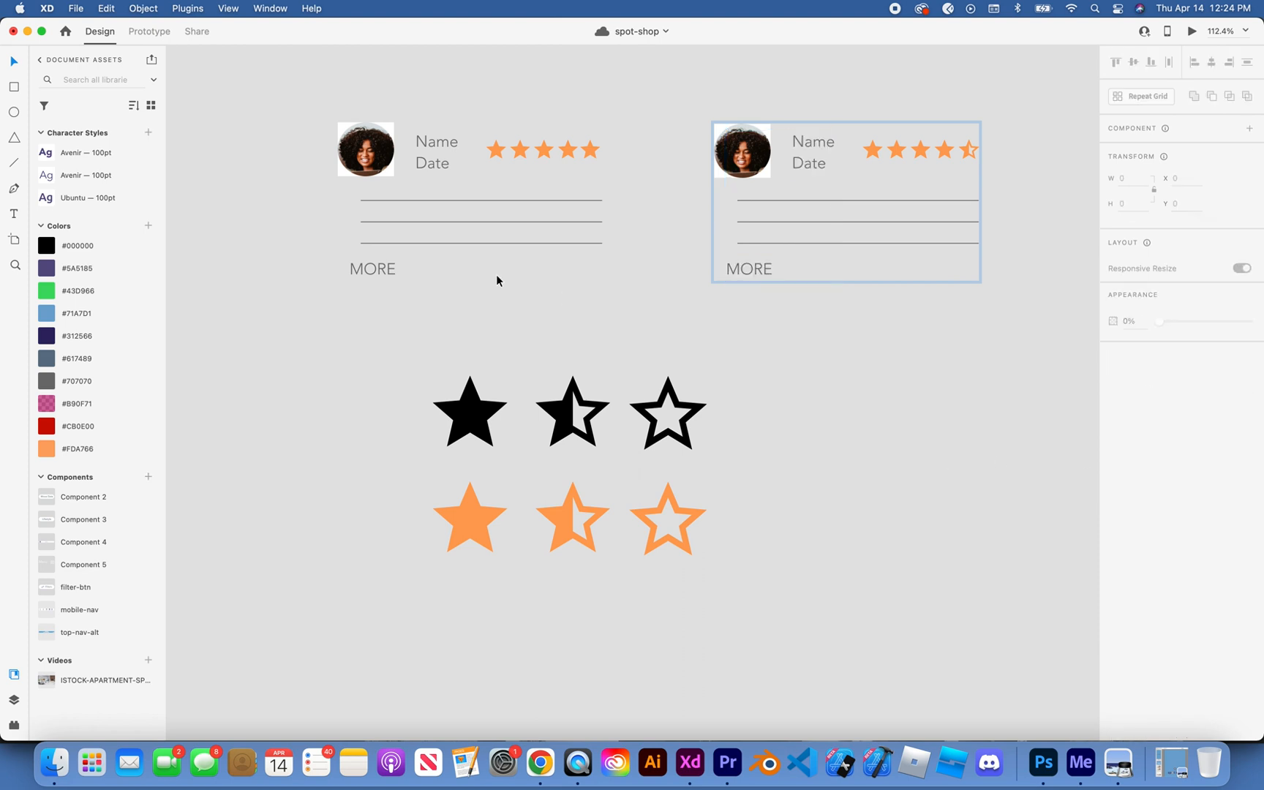
Step: Replace the first review card's placeholders with the reviewer's first name and the date 2-24-22
scroll(432, 147, "up", 5)
left_click(432, 145)
double_click(432, 144)
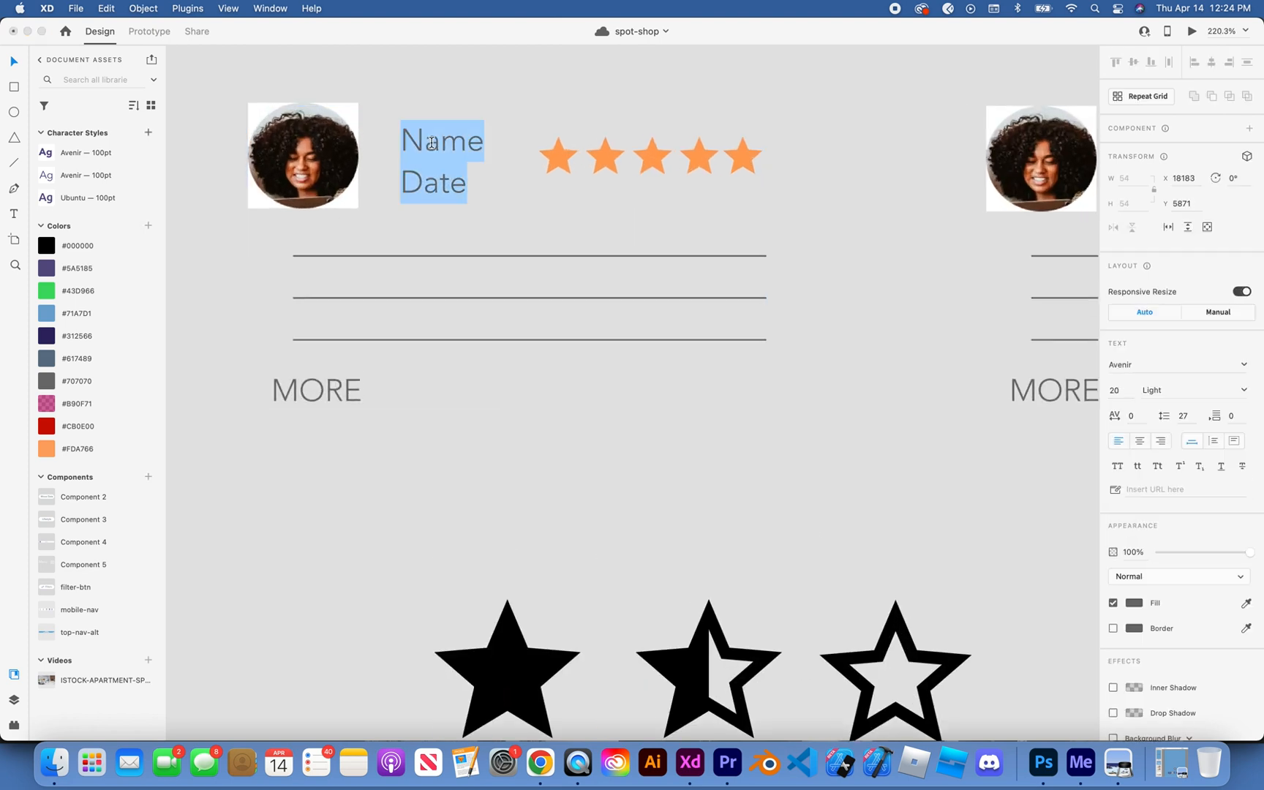
double_click(432, 143)
type("Britt")
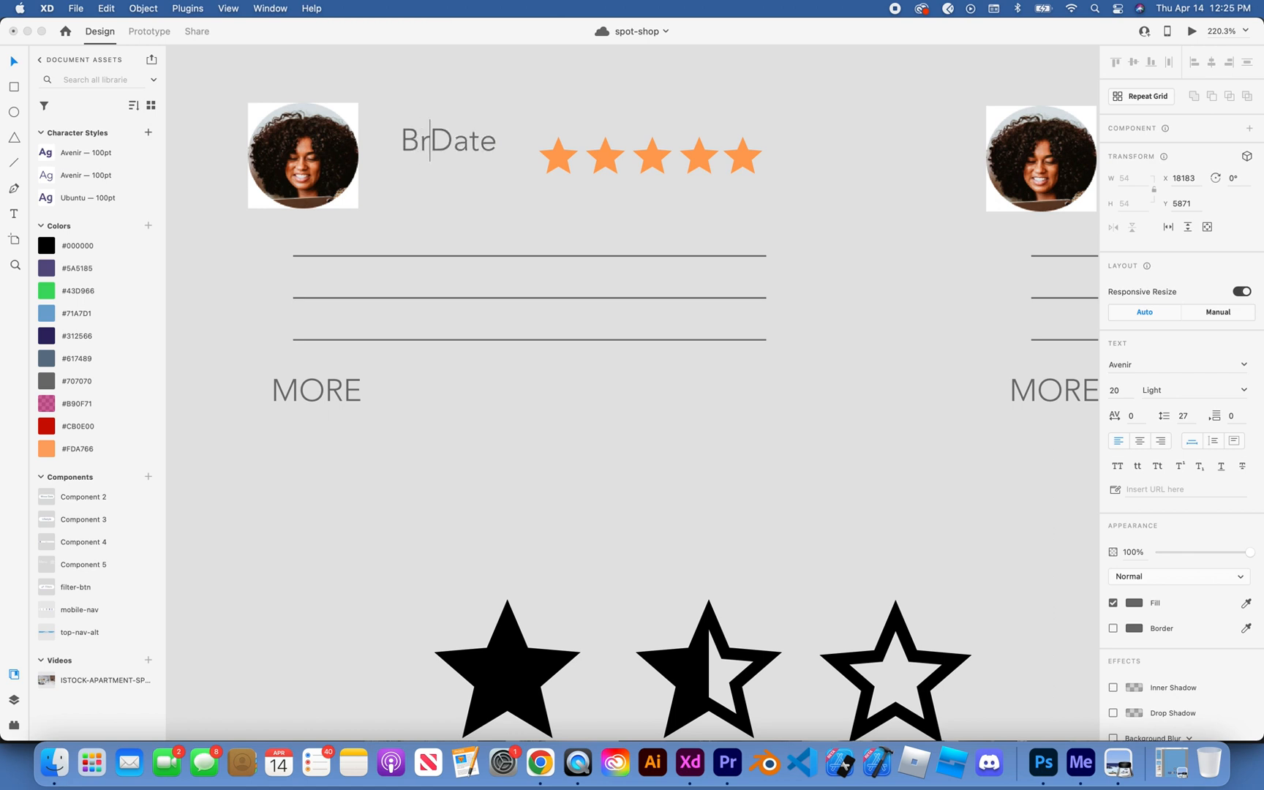
type("ney")
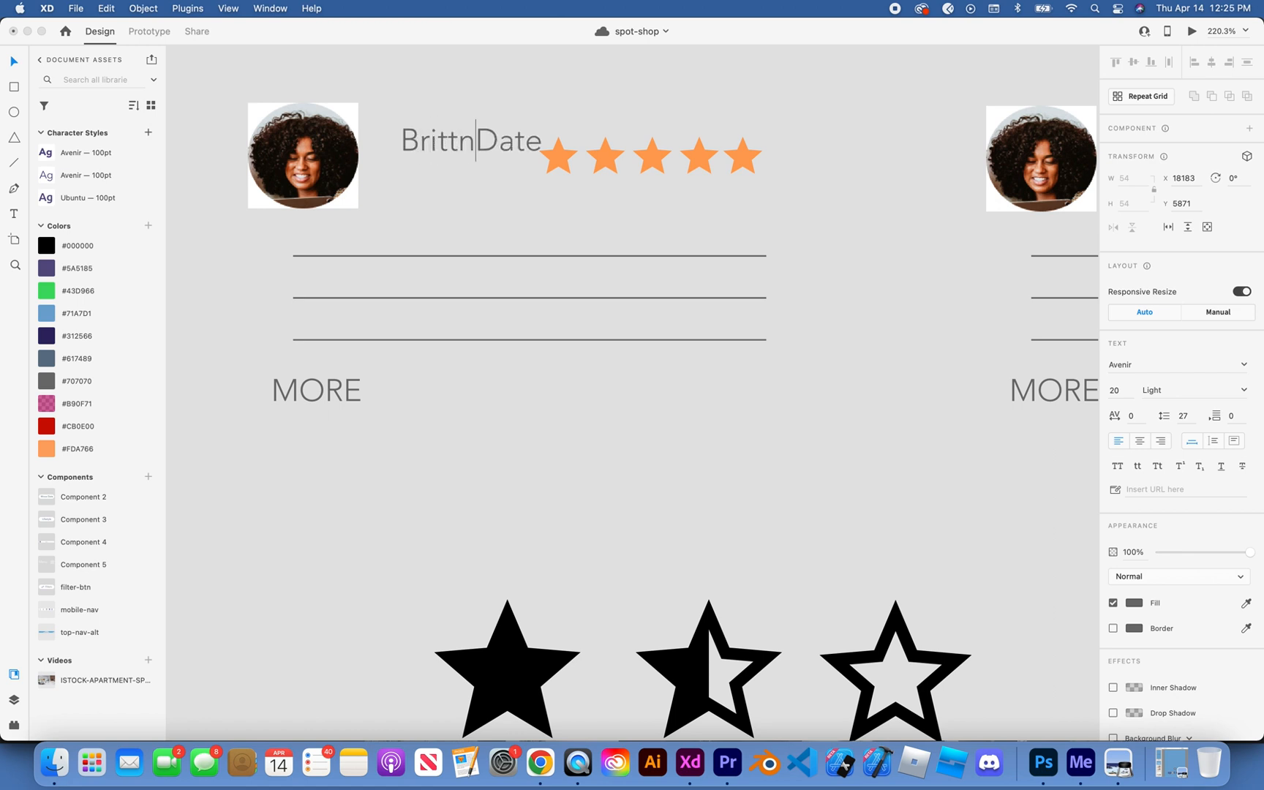
key("Return")
double_click(423, 191)
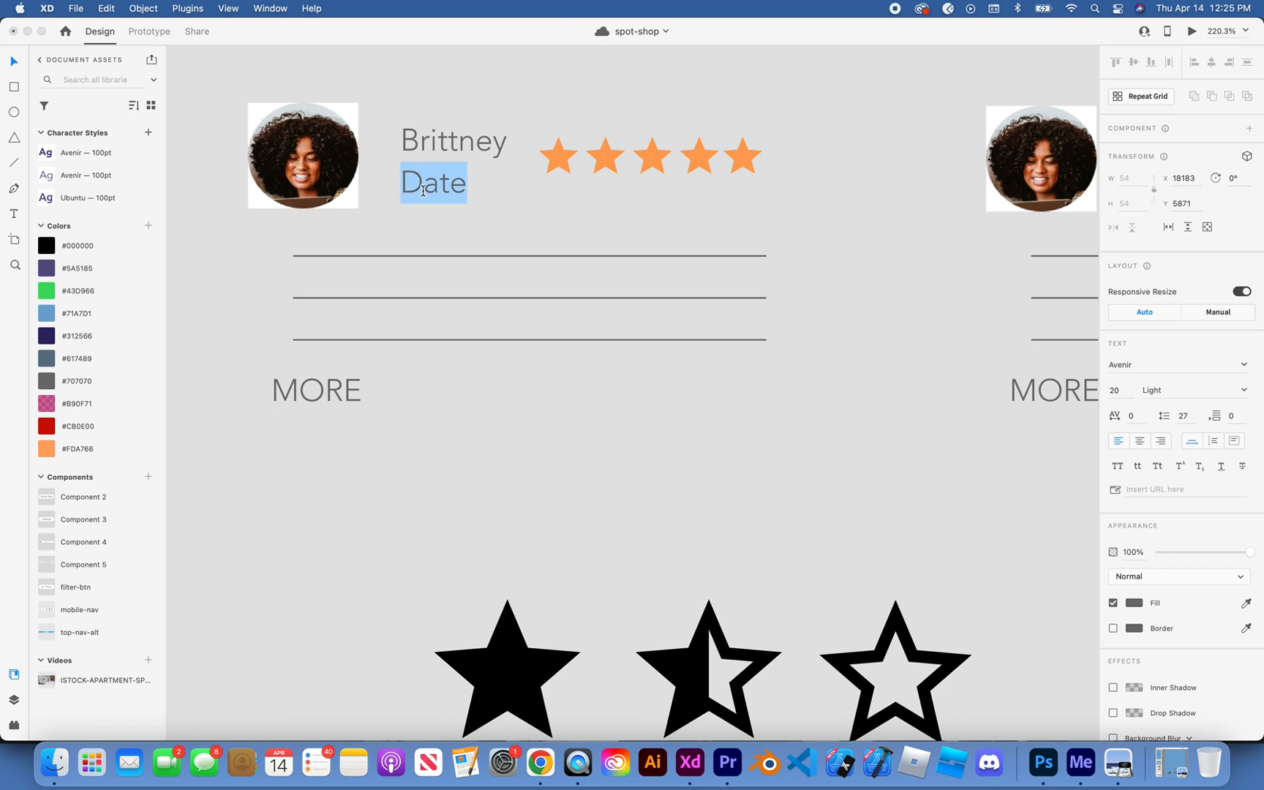
type("2-2")
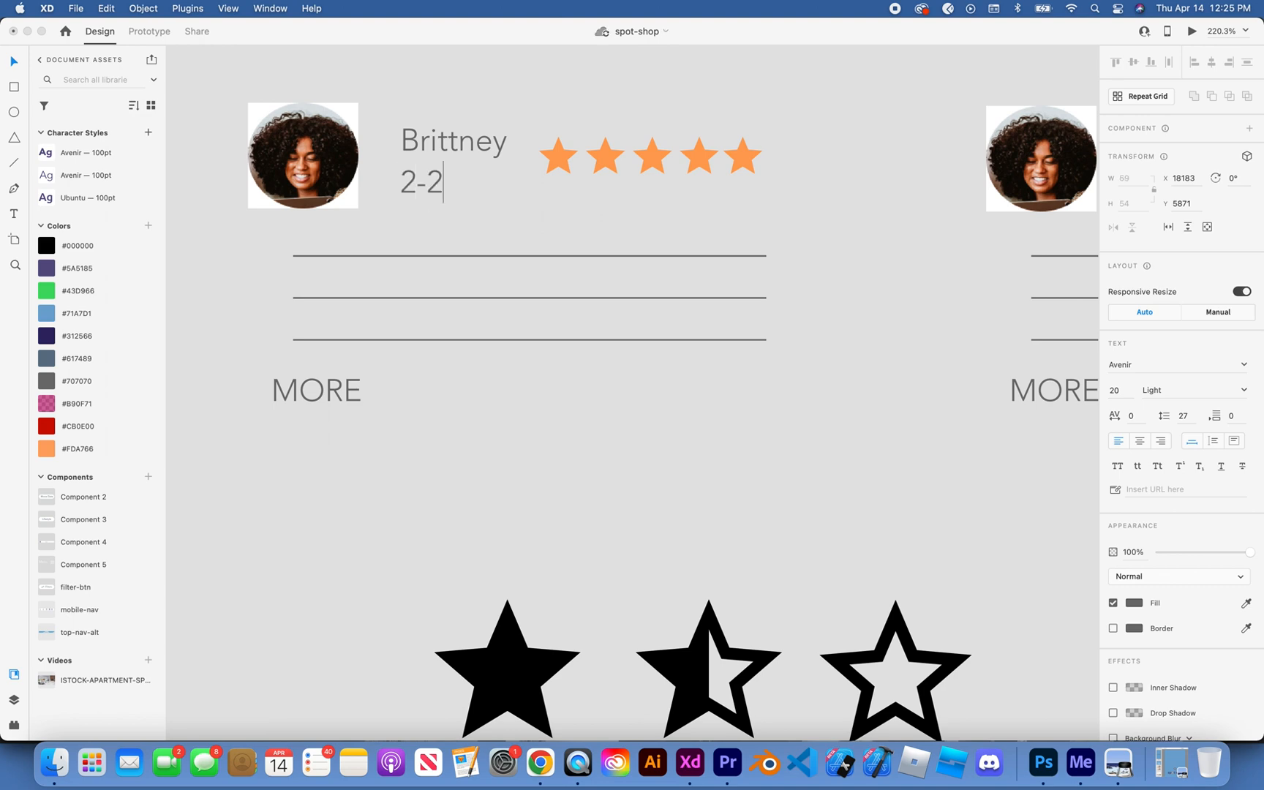
type("4-22")
left_click(496, 420)
Step: Replace the second review card's placeholders with the reviewer's first name and the date 3-02-22
scroll(496, 421, "right", 3)
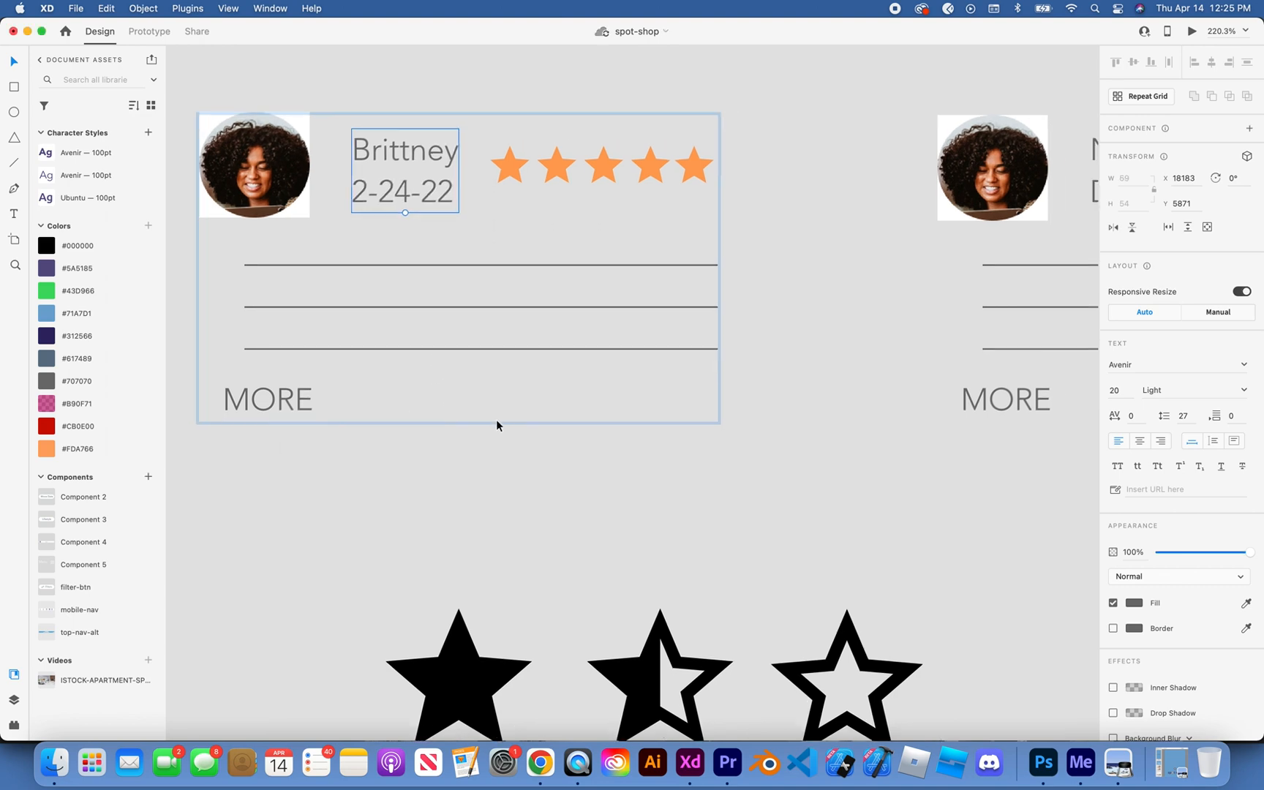
left_click(672, 389)
left_click(912, 217)
double_click(912, 217)
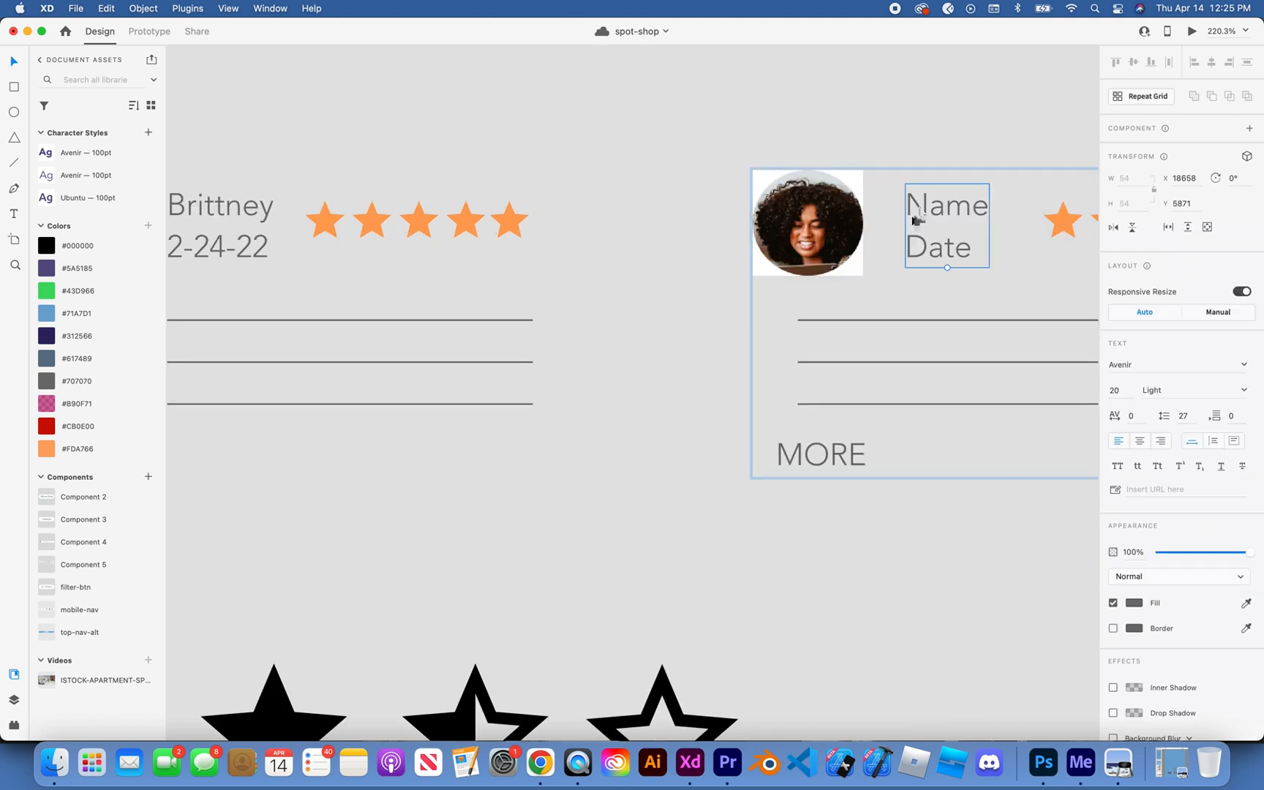
double_click(919, 208)
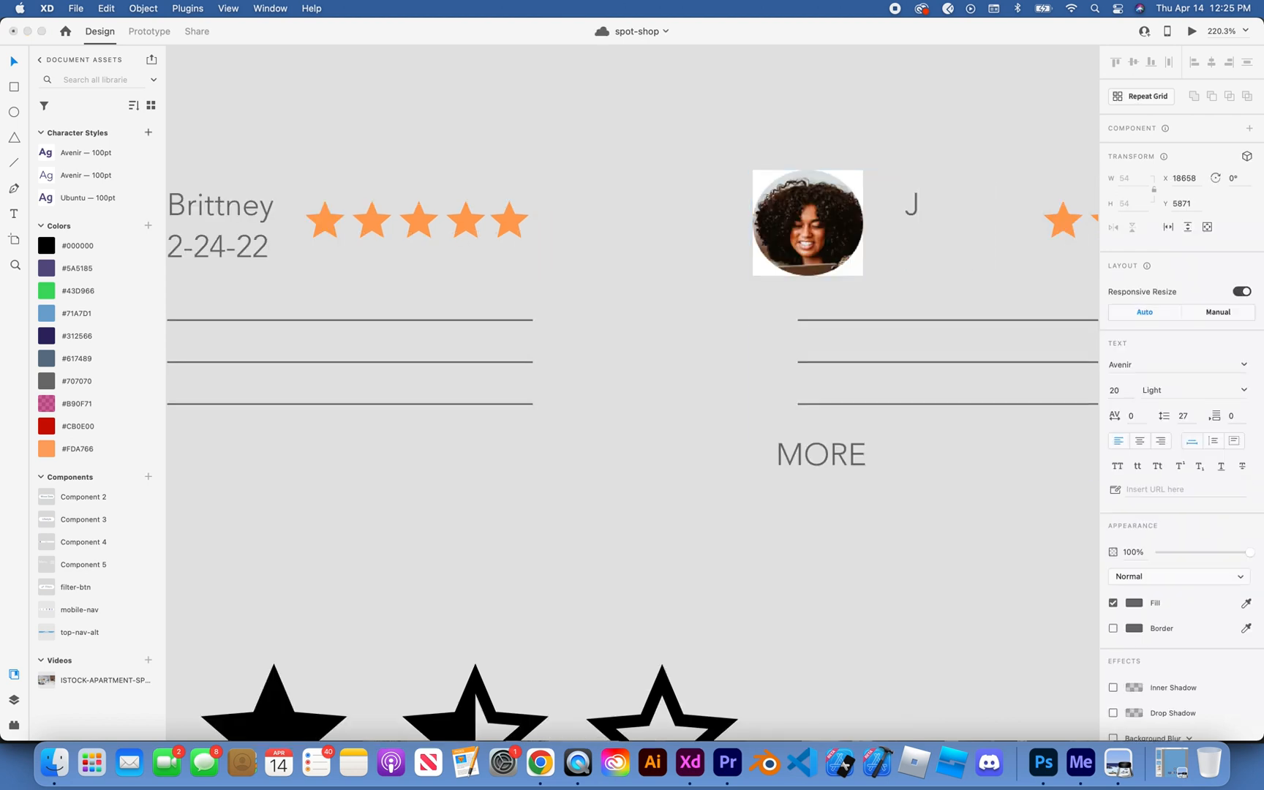
type("esses")
key("Return")
type("3-2")
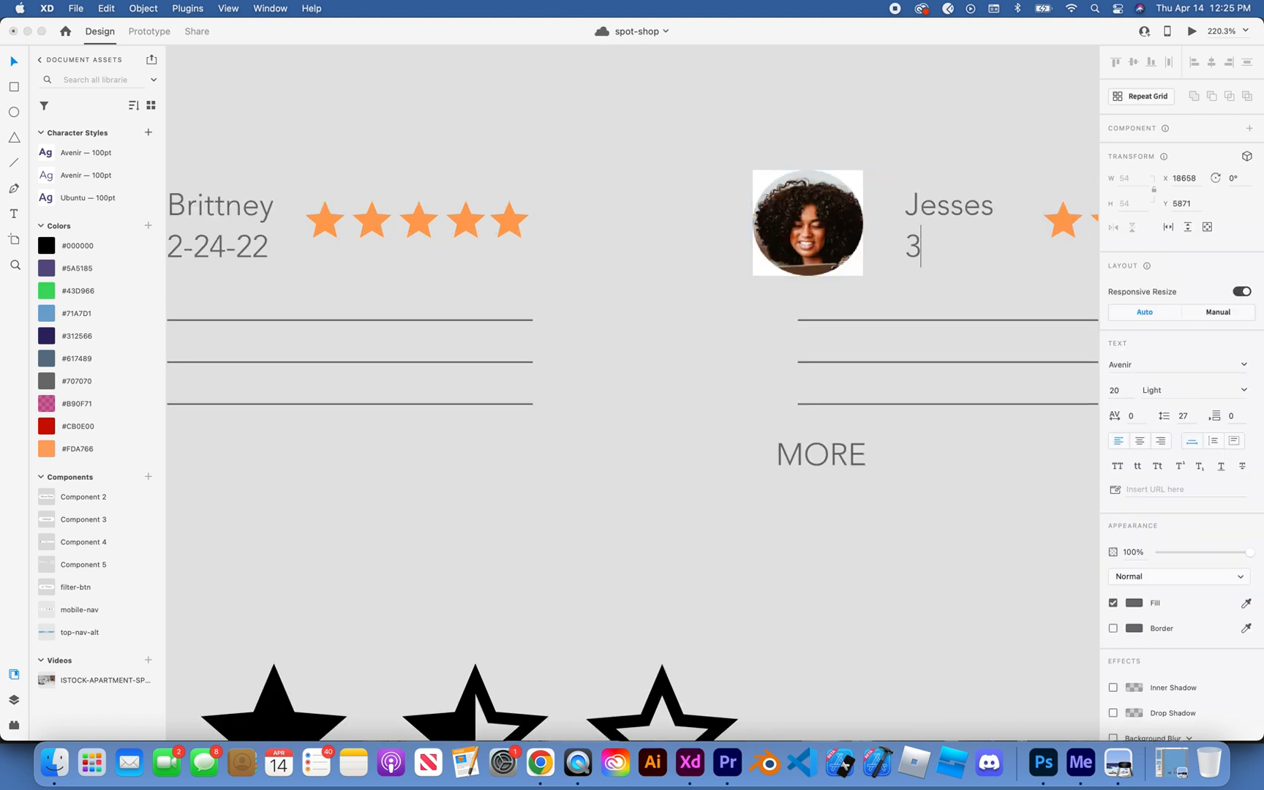
key("BackSpace")
key("BackSpace")
type("-02-22")
key("Escape")
scroll(603, 487, "down", 3)
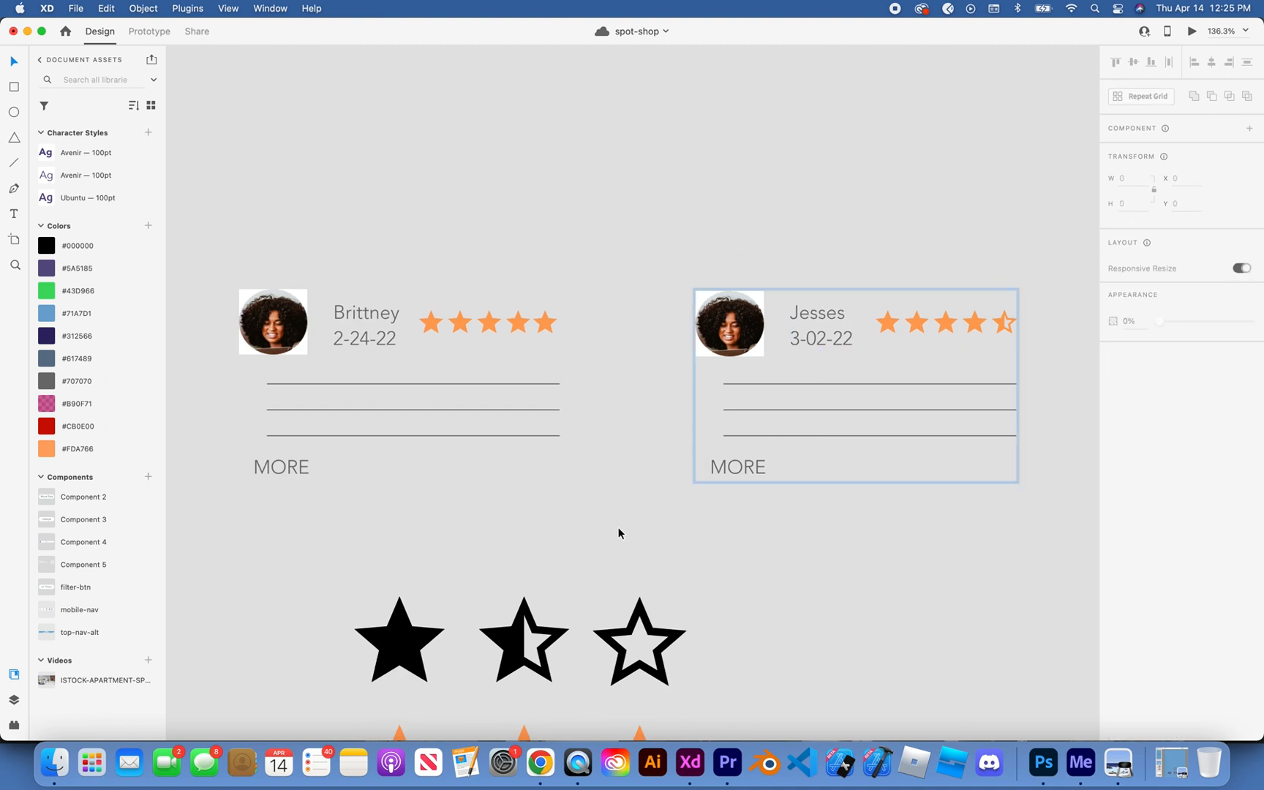
left_click(618, 532)
scroll(618, 532, "down", 3)
scroll(618, 528, "right", 1)
scroll(618, 528, "down", 1)
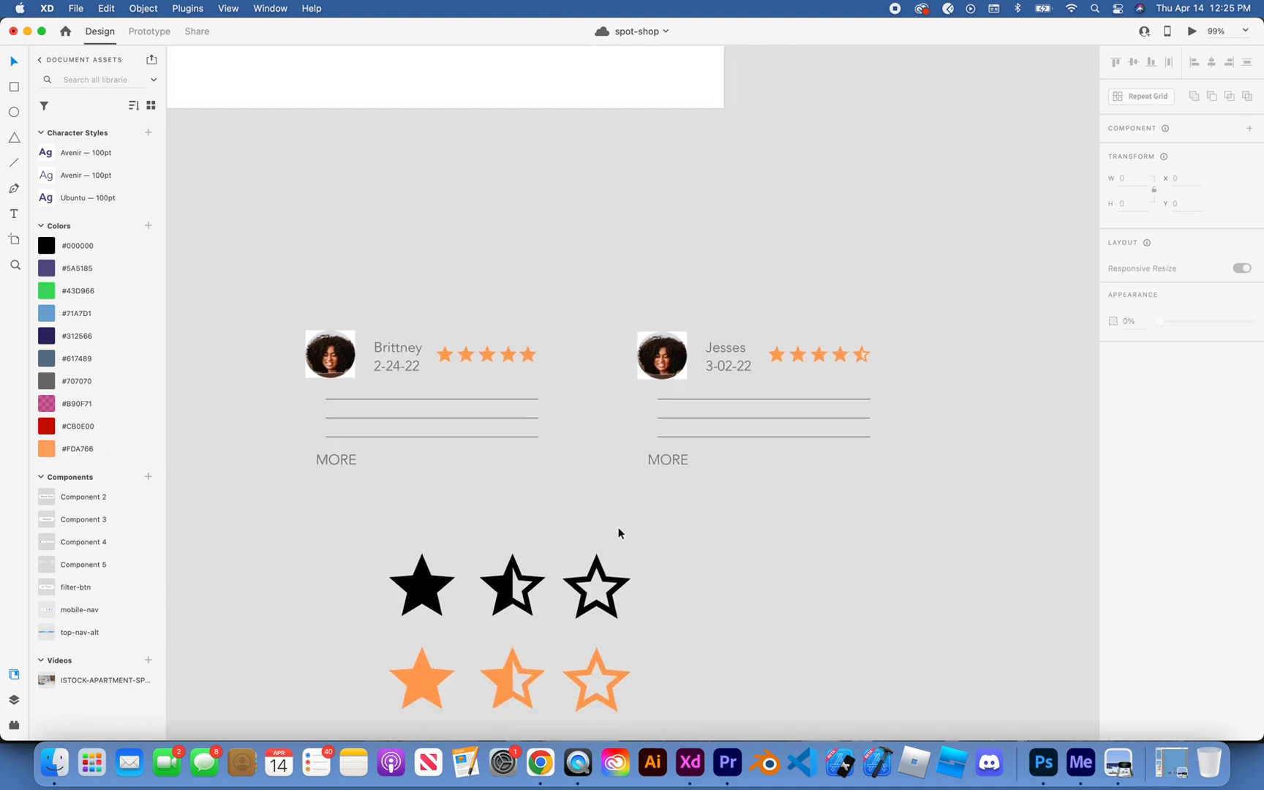
scroll(618, 532, "down", 5)
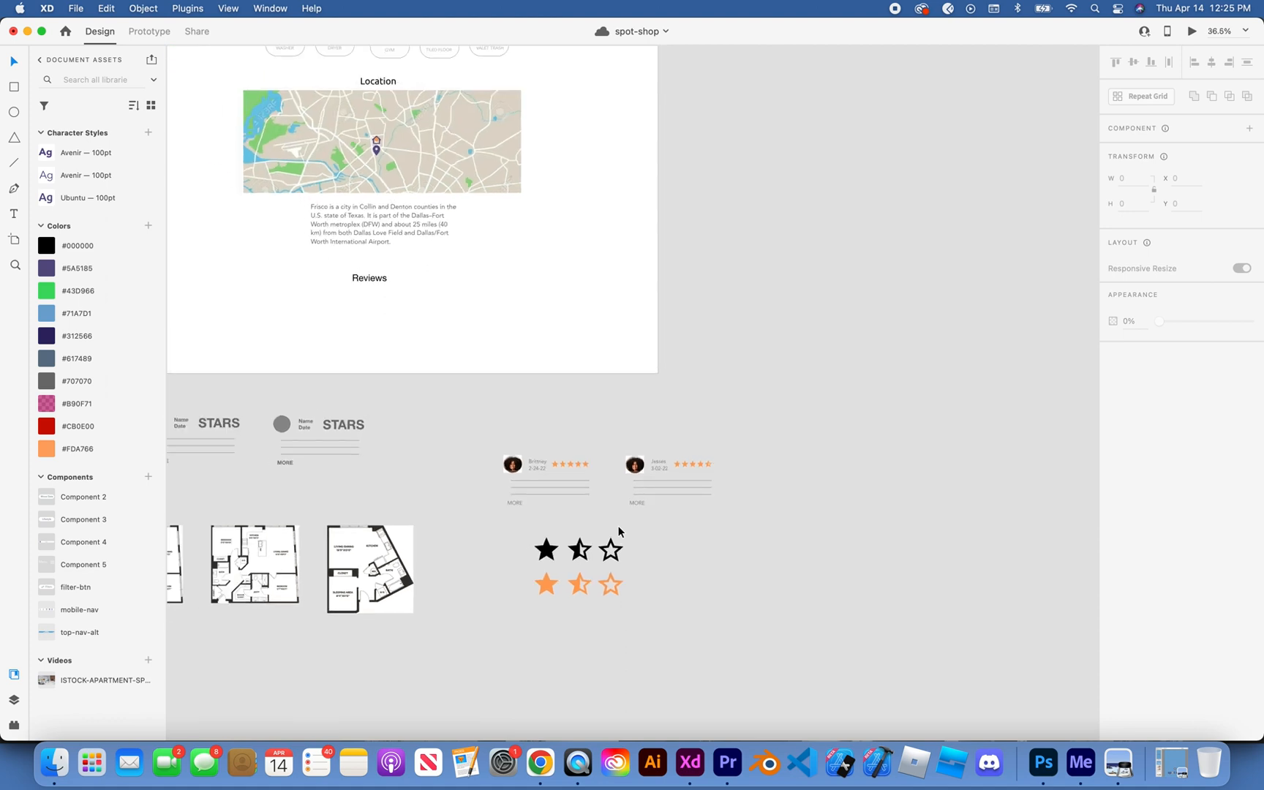
left_click(573, 488)
left_click_drag(573, 488, 572, 475)
key("super+z")
left_click(577, 448)
scroll(578, 445, "up", 5)
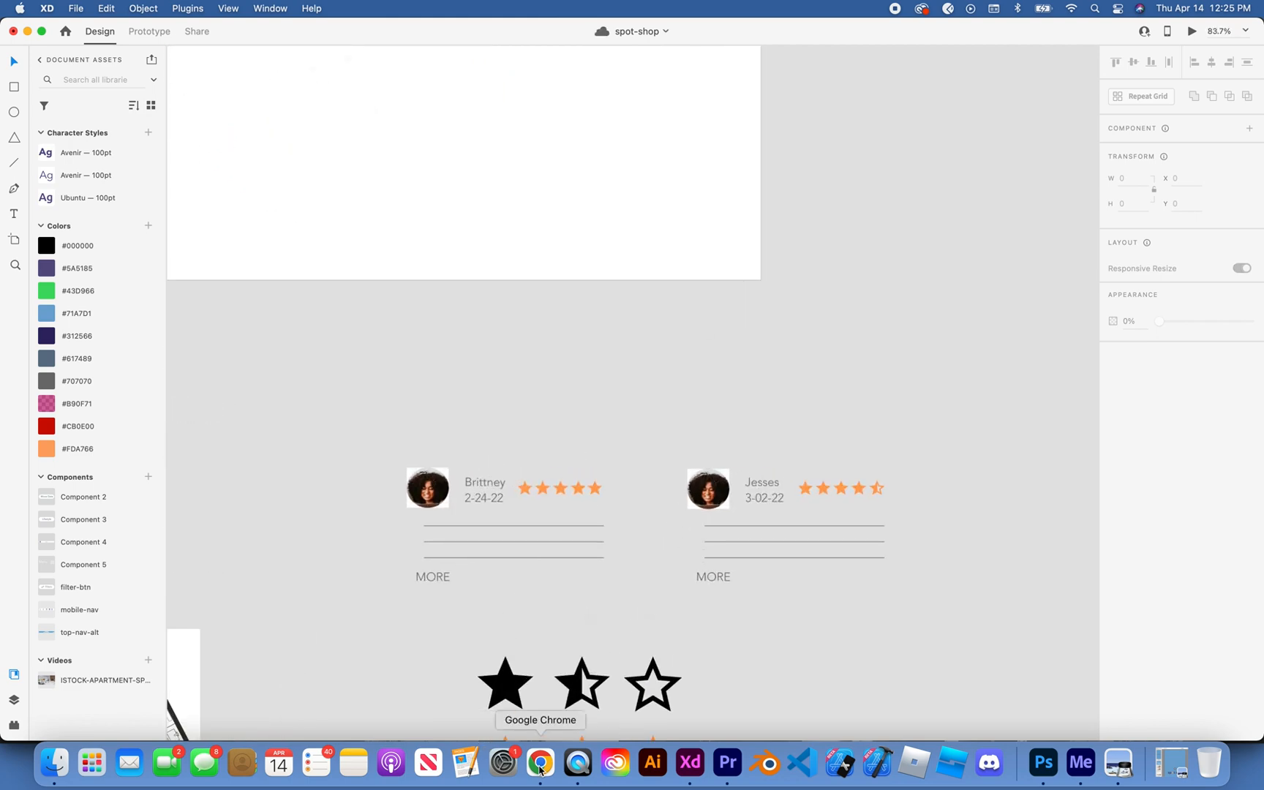
Step: Switch to Chrome, search for lorem ipsum generator in a new tab and open the loremipsum.io result
left_click(539, 764)
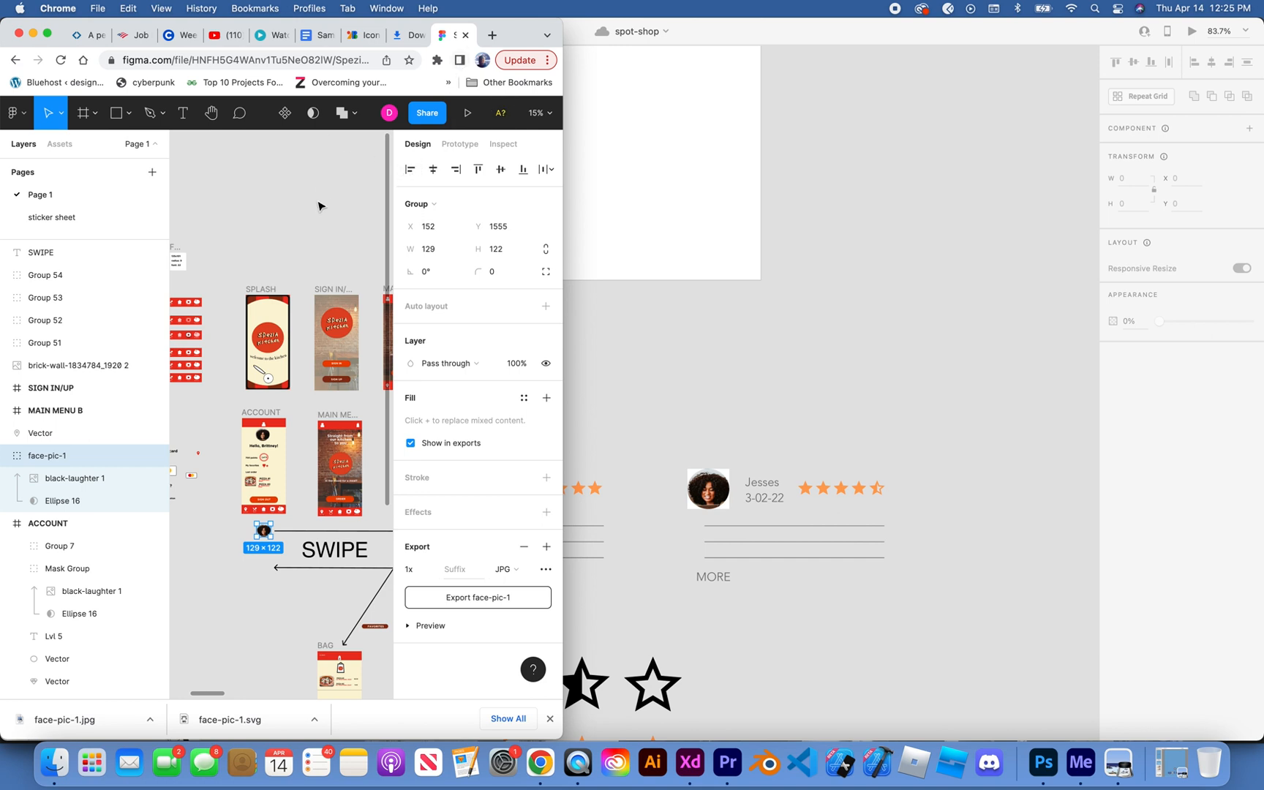
key("super+t")
type("lore")
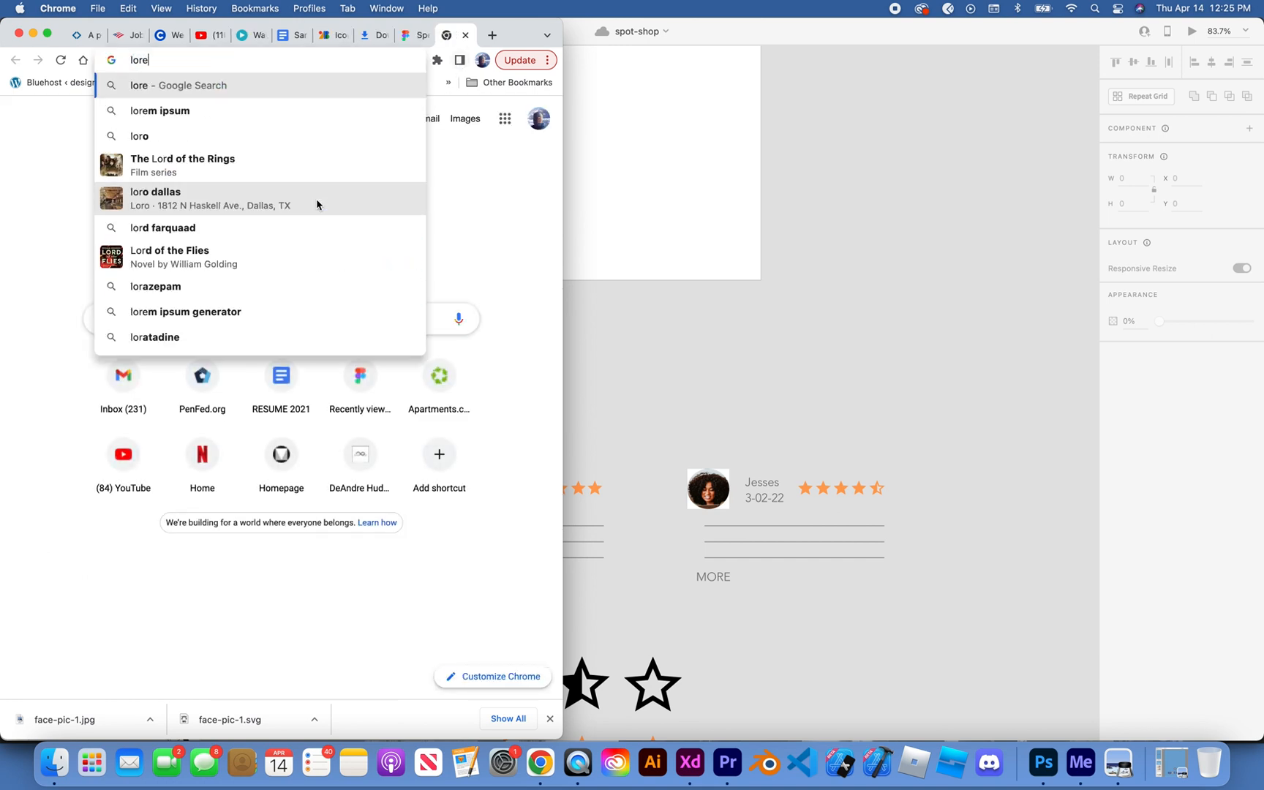
type("m ipsum")
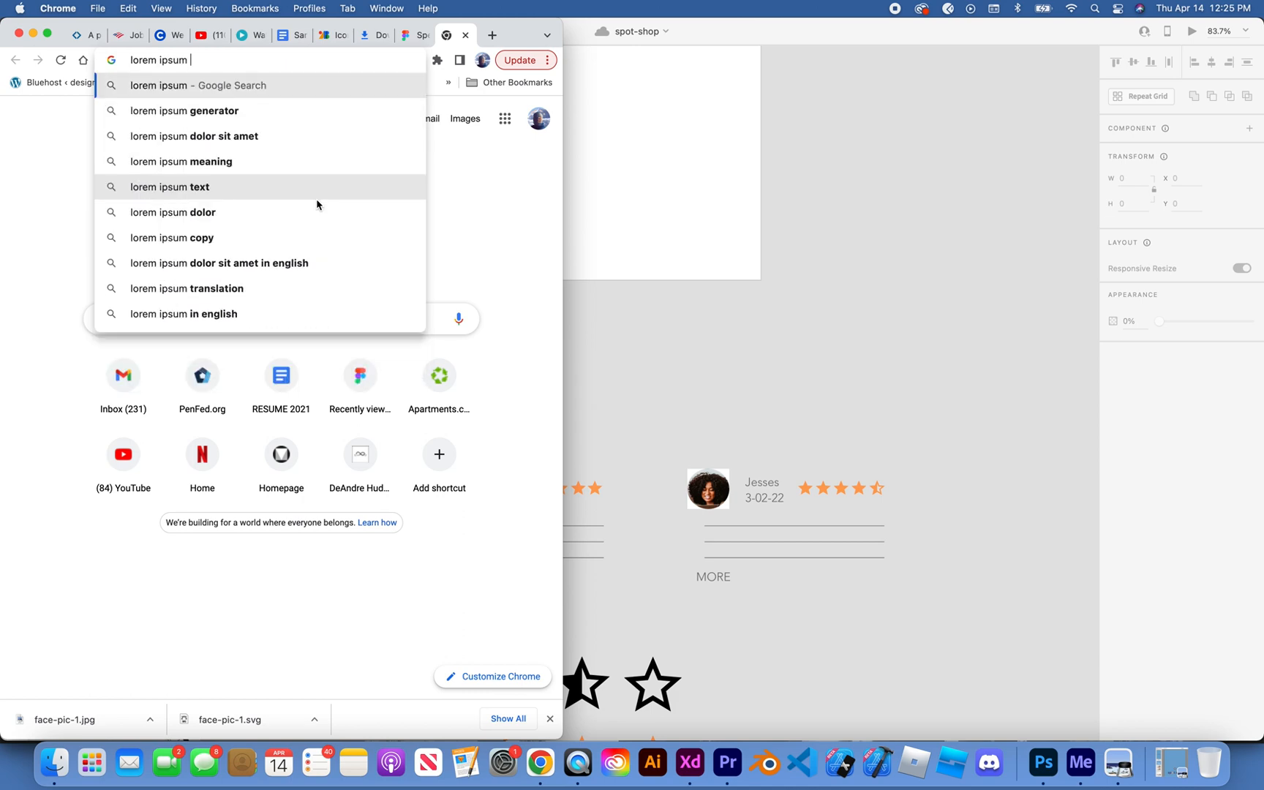
key("Down")
key("Return")
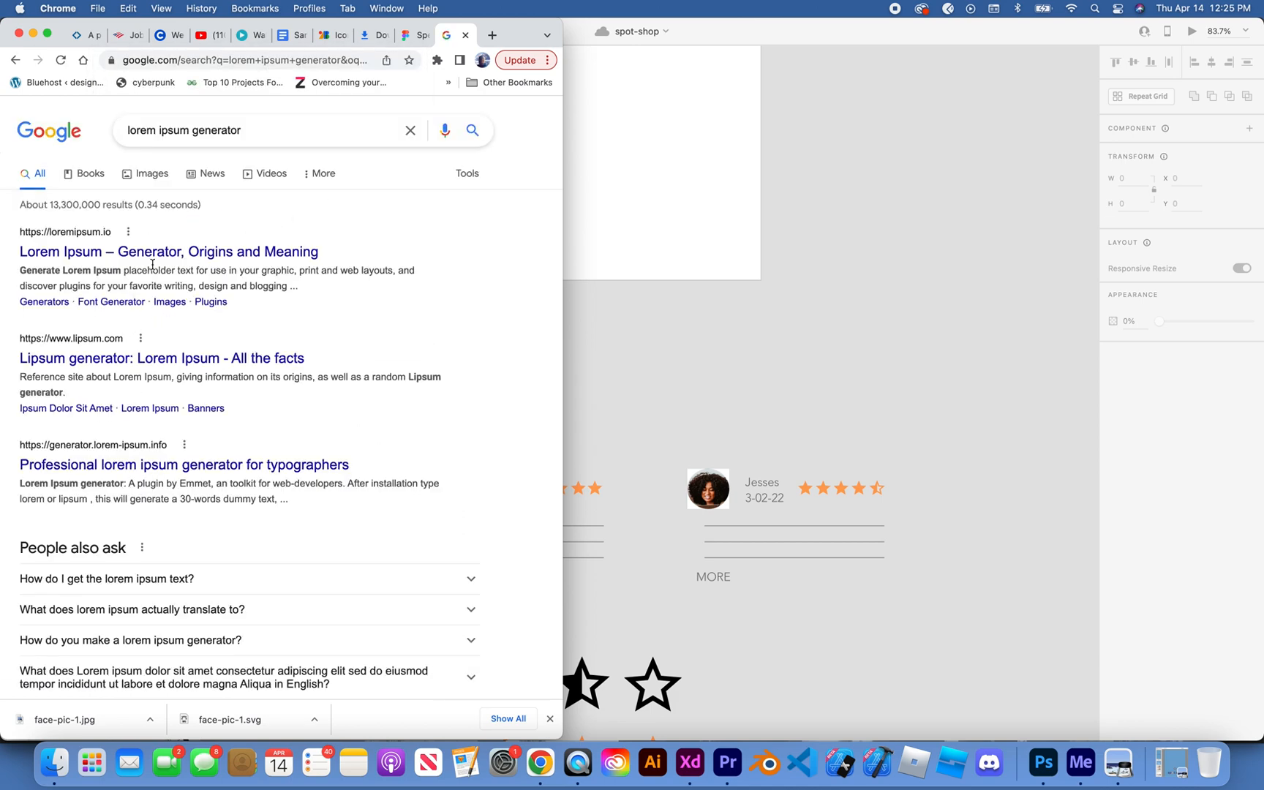
left_click(157, 258)
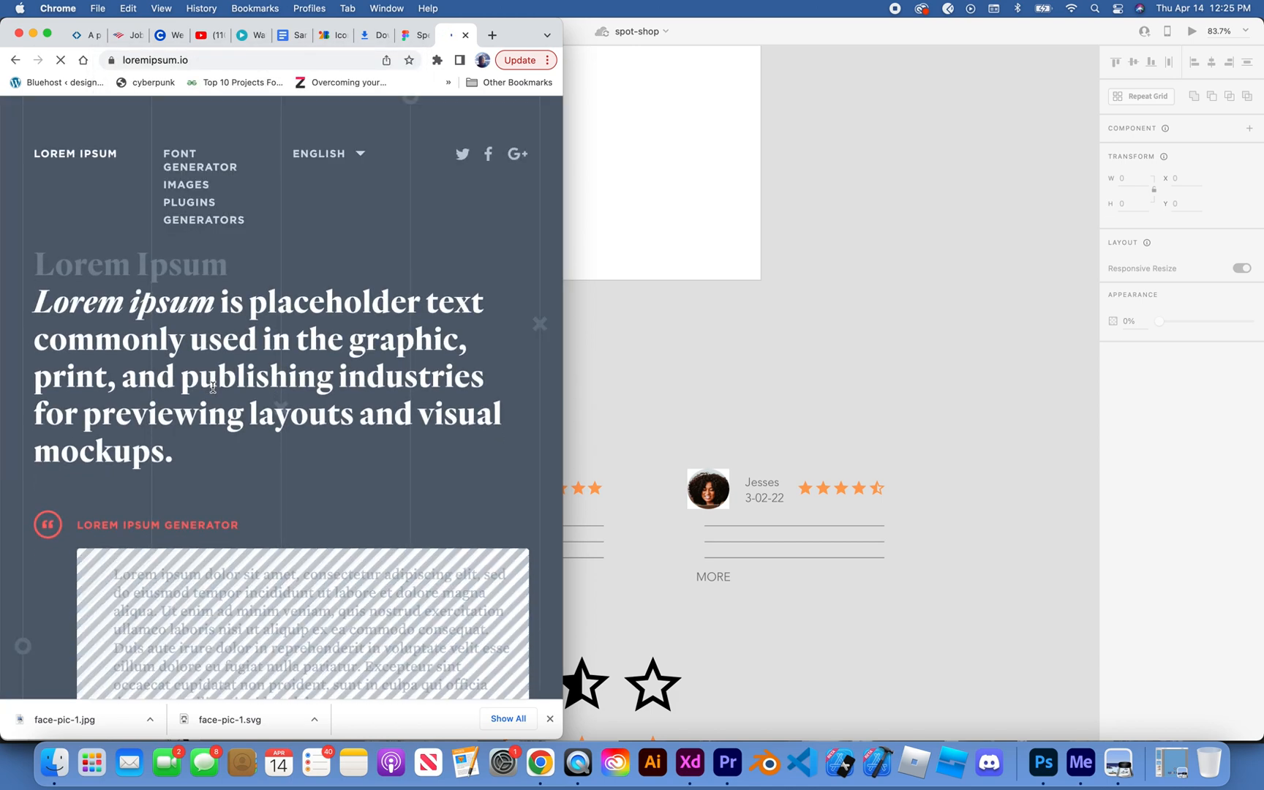
Step: Copy the opening of the generator's sample text, from "Lorem ipsum dolor sit amet" through "tempor incididunt u"
scroll(213, 387, "down", 4)
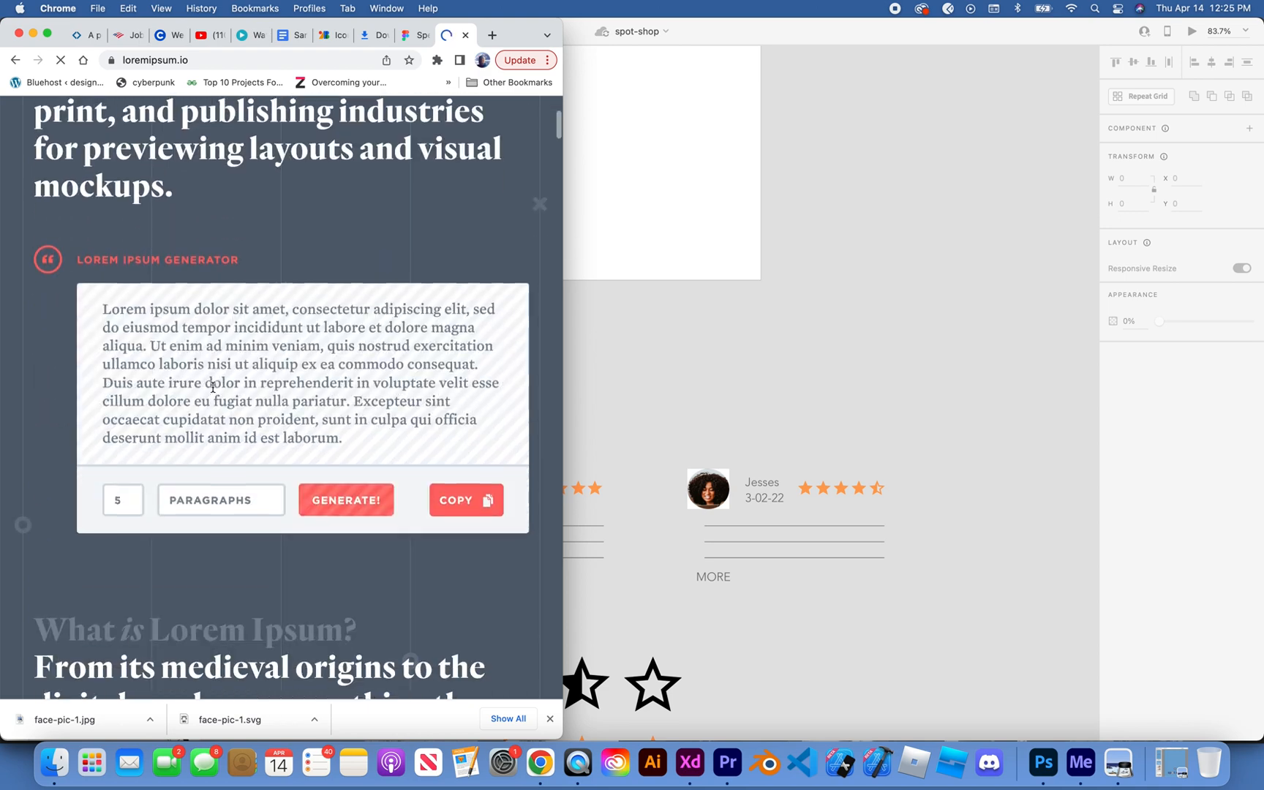
double_click(103, 307)
left_click_drag(171, 307, 316, 323)
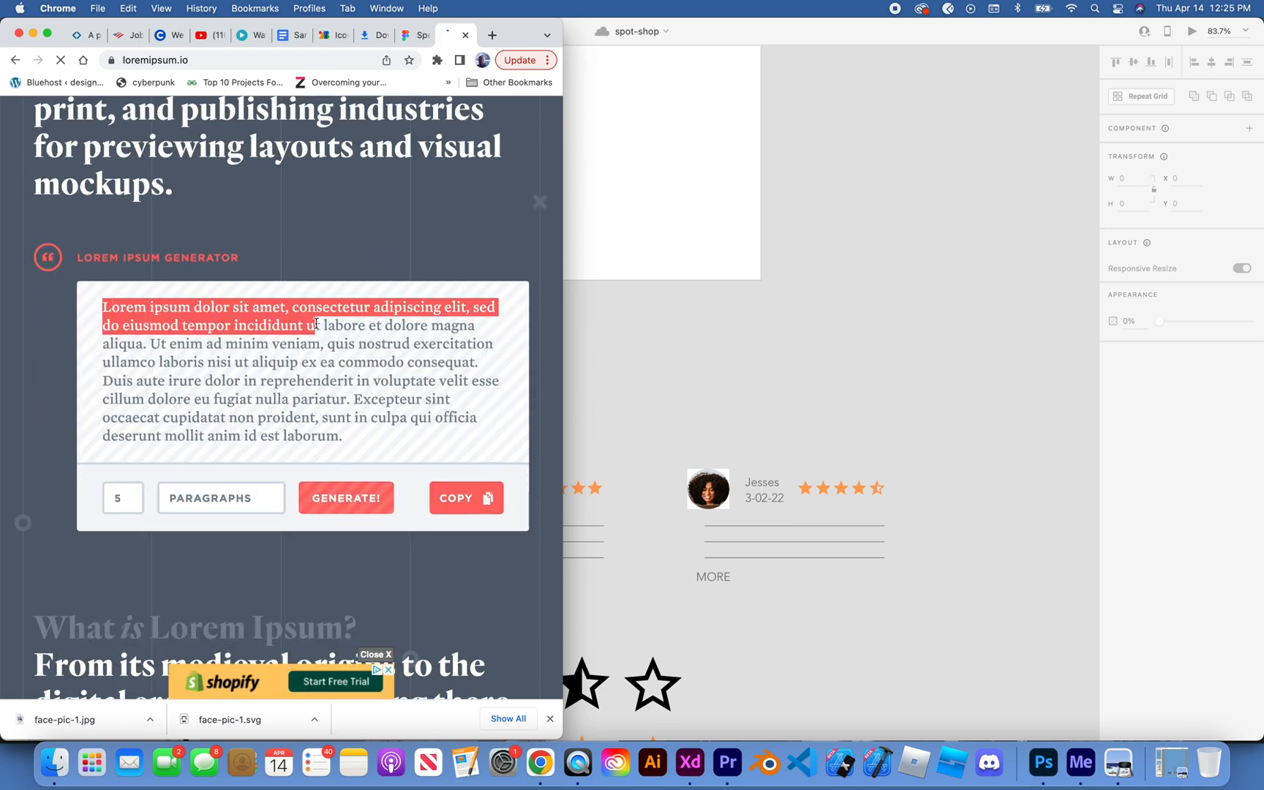
key("super+c")
Step: Return to Adobe XD and paste the copied lorem ipsum as a new text object on the pasteboard near the review cards
left_click(627, 341)
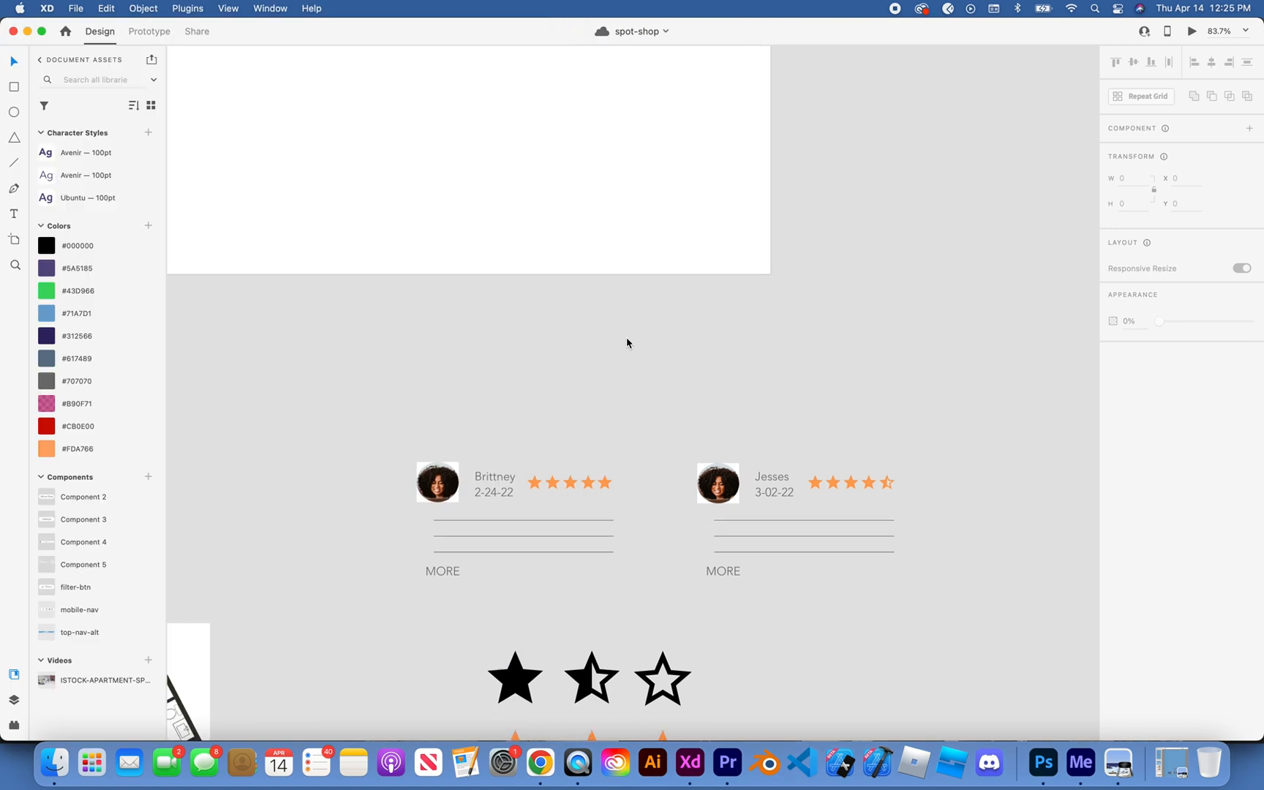
key("t")
left_click(332, 472)
key("super+v")
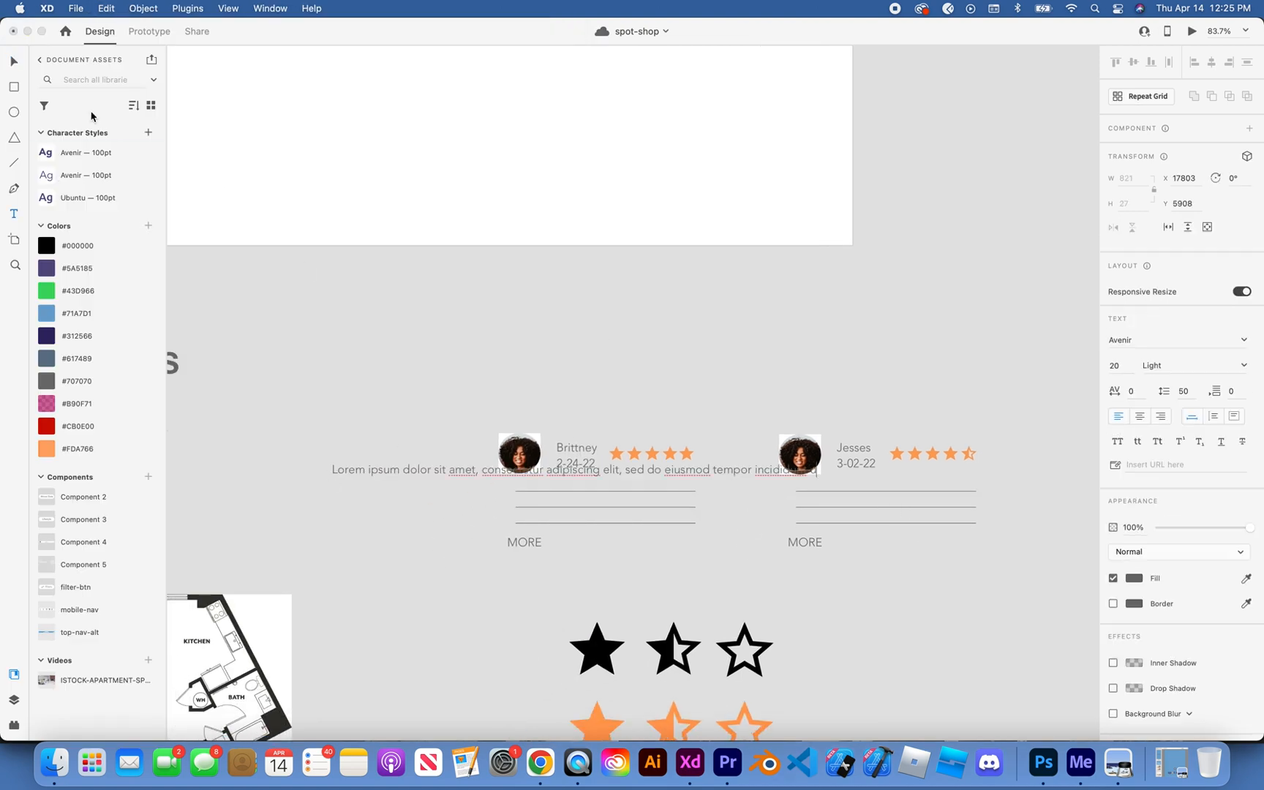
left_click(15, 62)
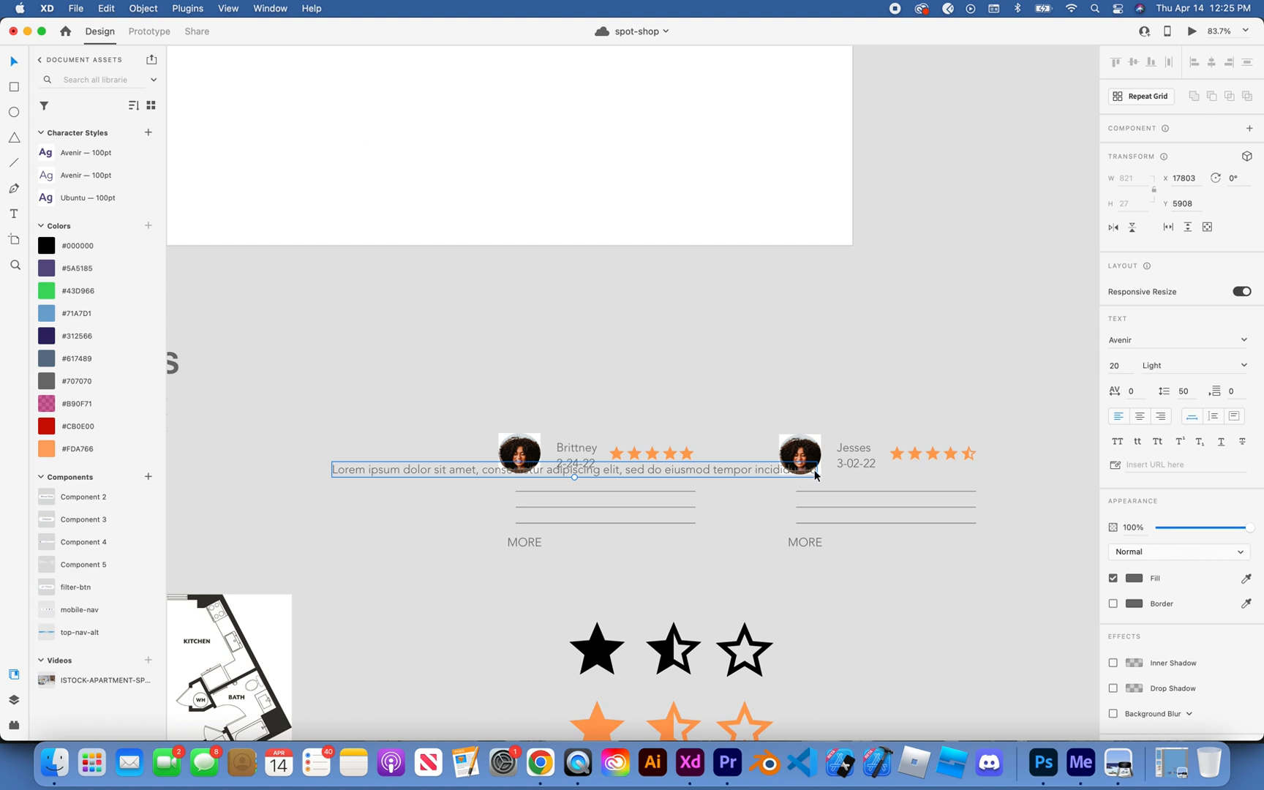
Step: Move the pasted lorem ipsum line above the review cards and cut it from the pasteboard
left_click(731, 433)
left_click(732, 469)
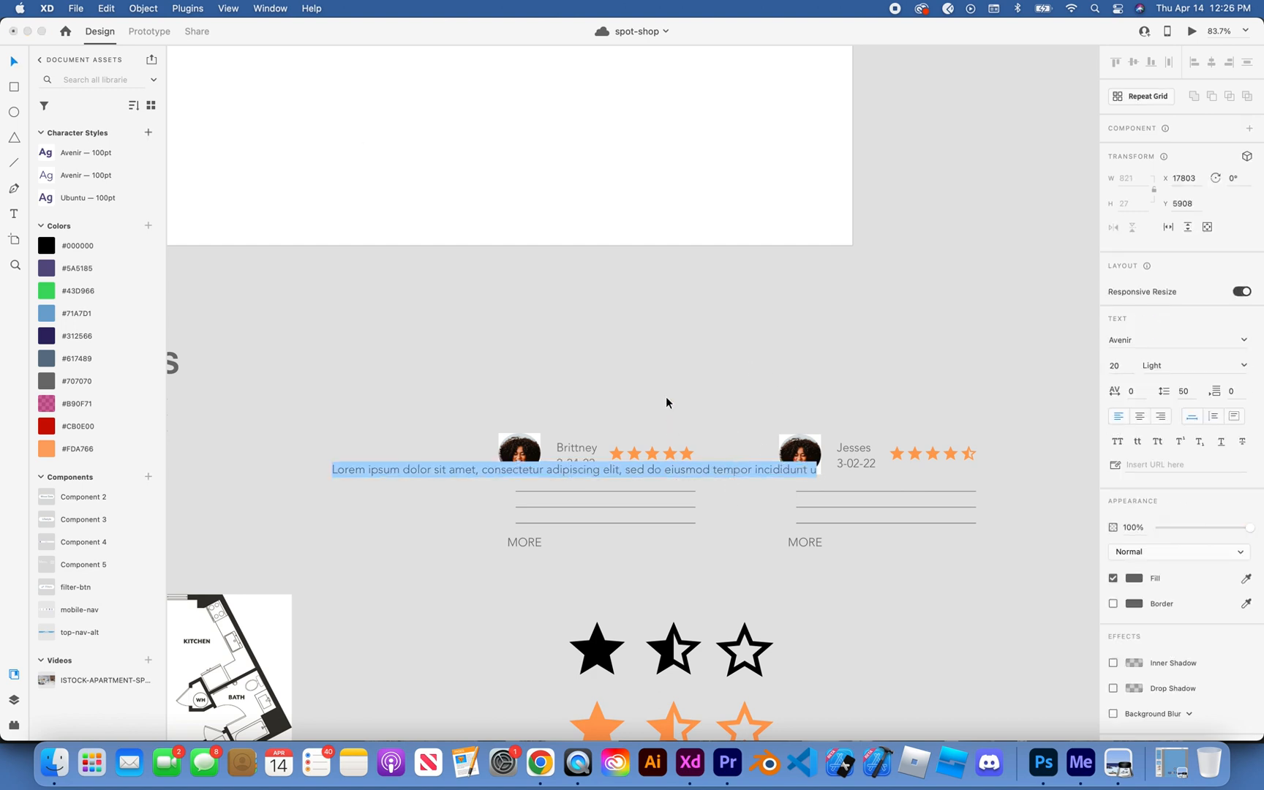
left_click_drag(711, 464, 635, 353)
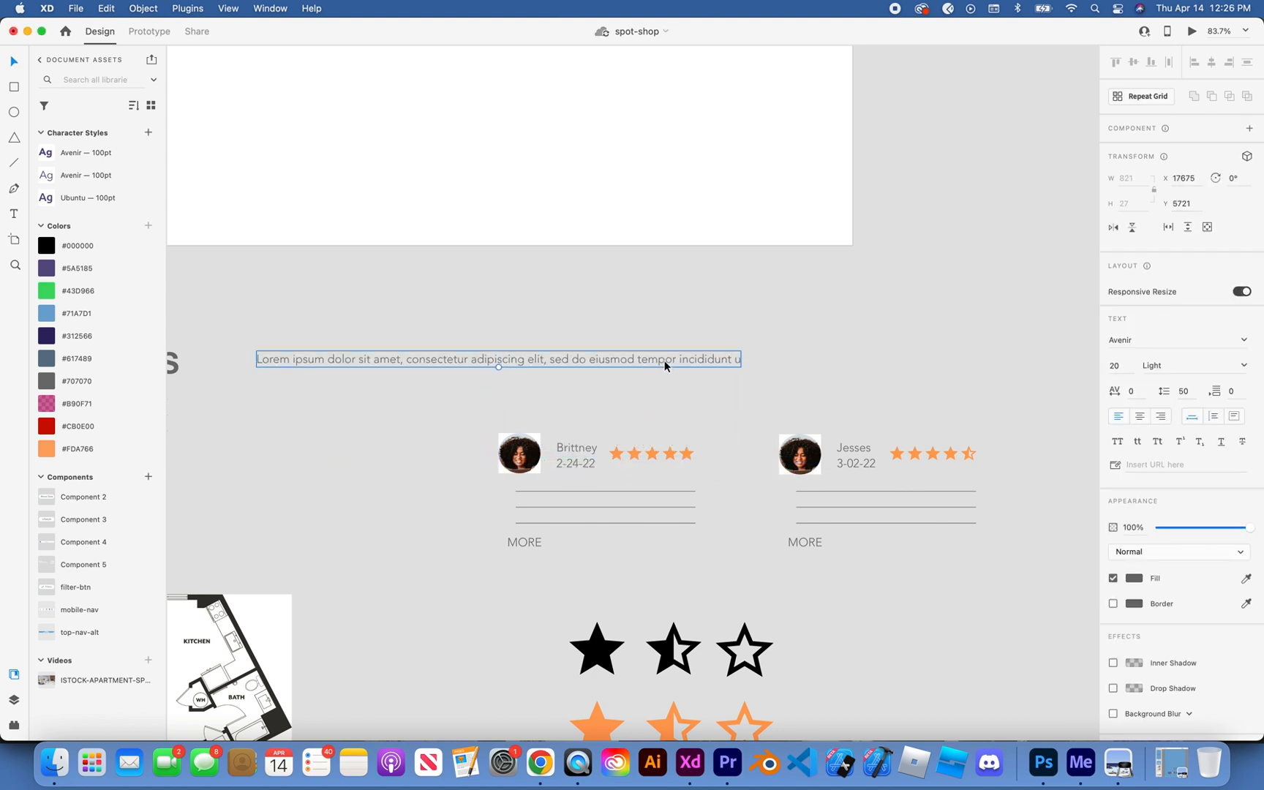
left_click_drag(498, 368, 499, 375)
key("super+x")
Step: Try an area text box about 232 wide and 97 high on the pasteboard beside the first review card
key("t")
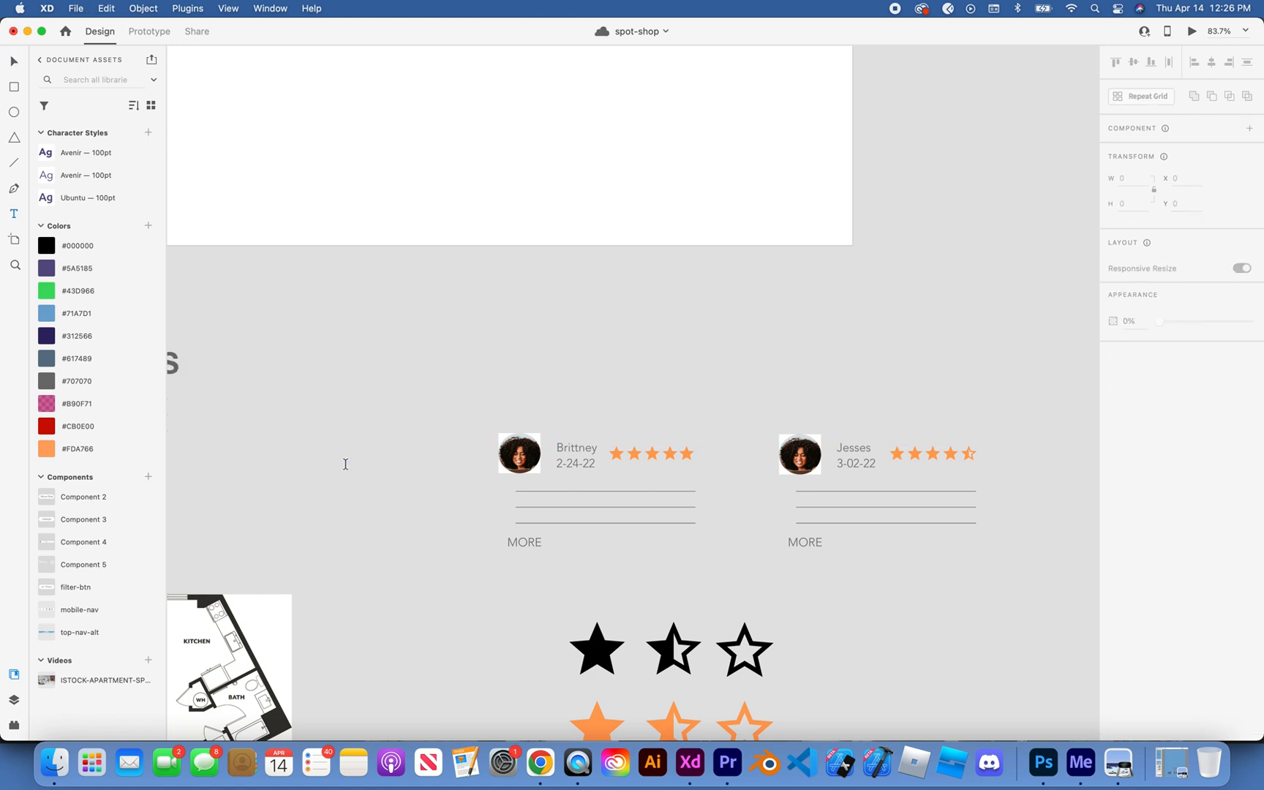
left_click_drag(307, 481, 444, 538)
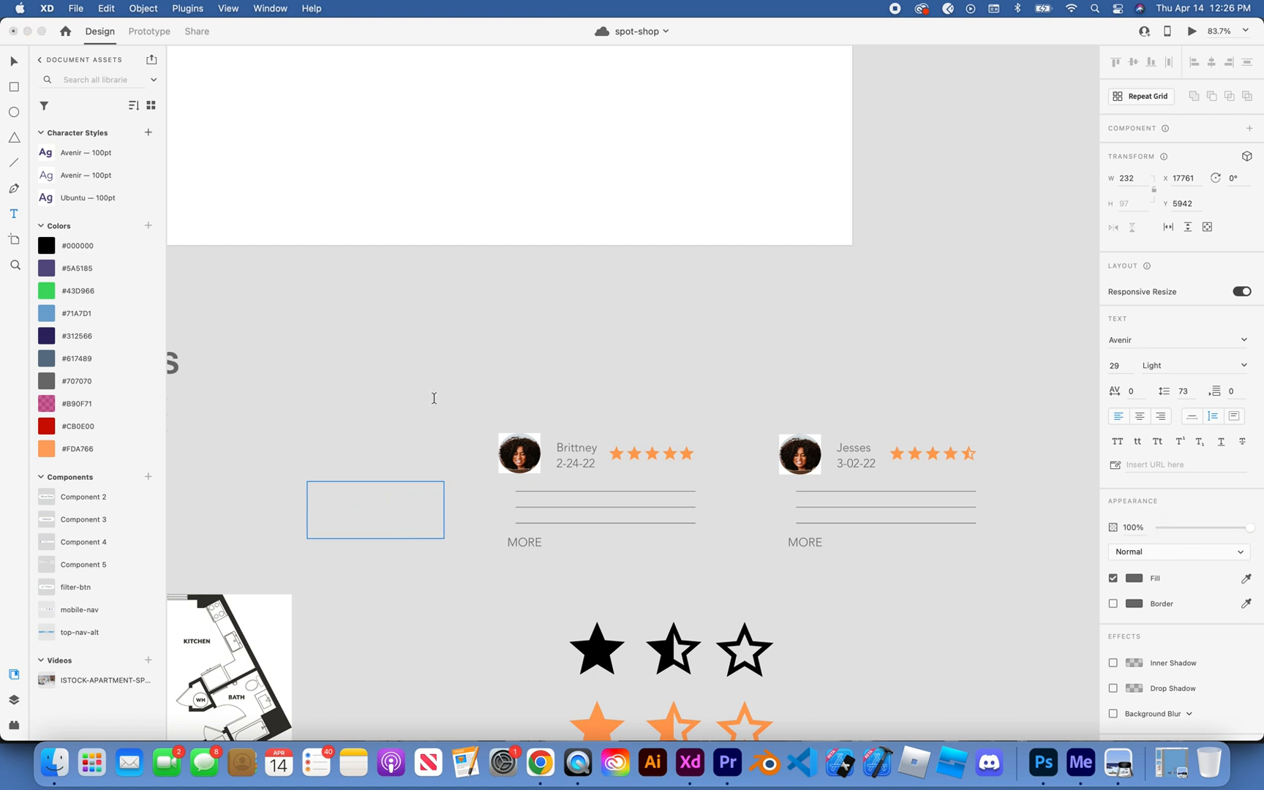
key("Escape")
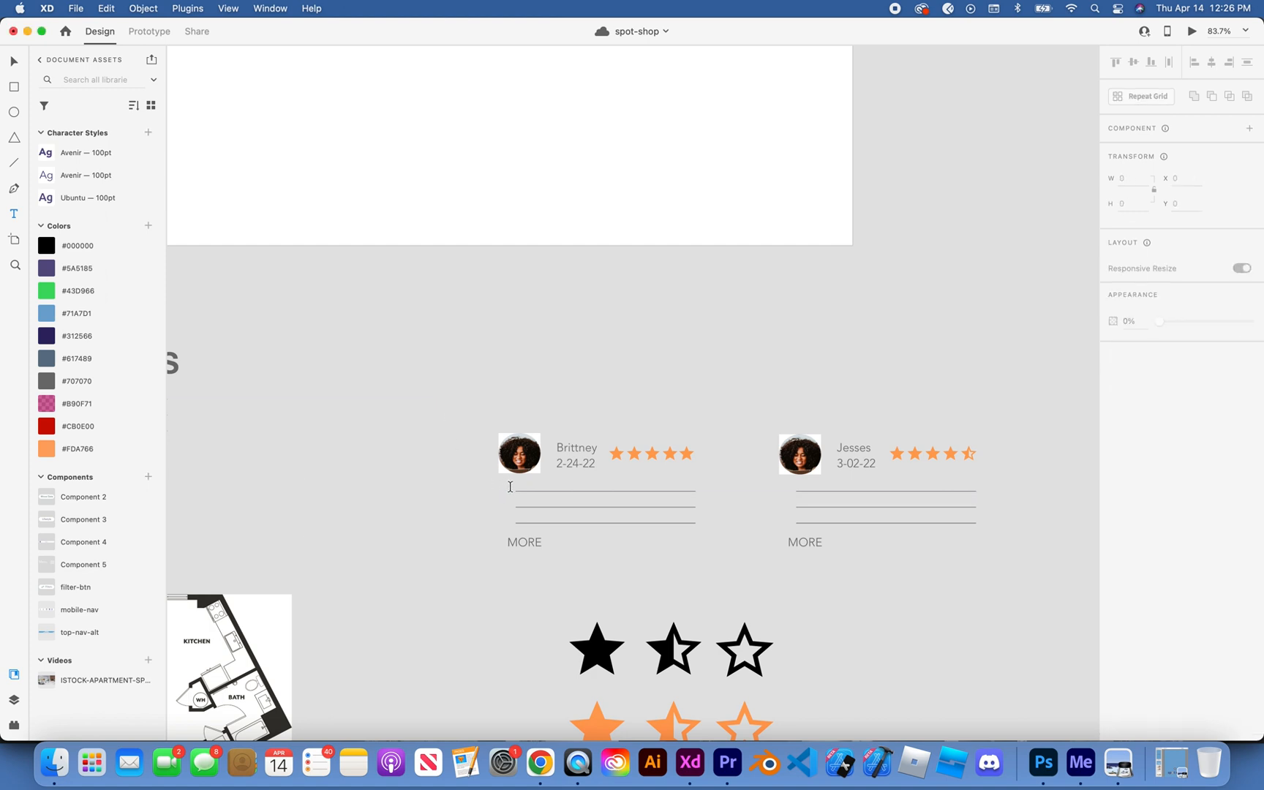
Step: Try fitting an area text box about 308 wide over the three placeholder lines of the first review card
left_click_drag(514, 489, 697, 521)
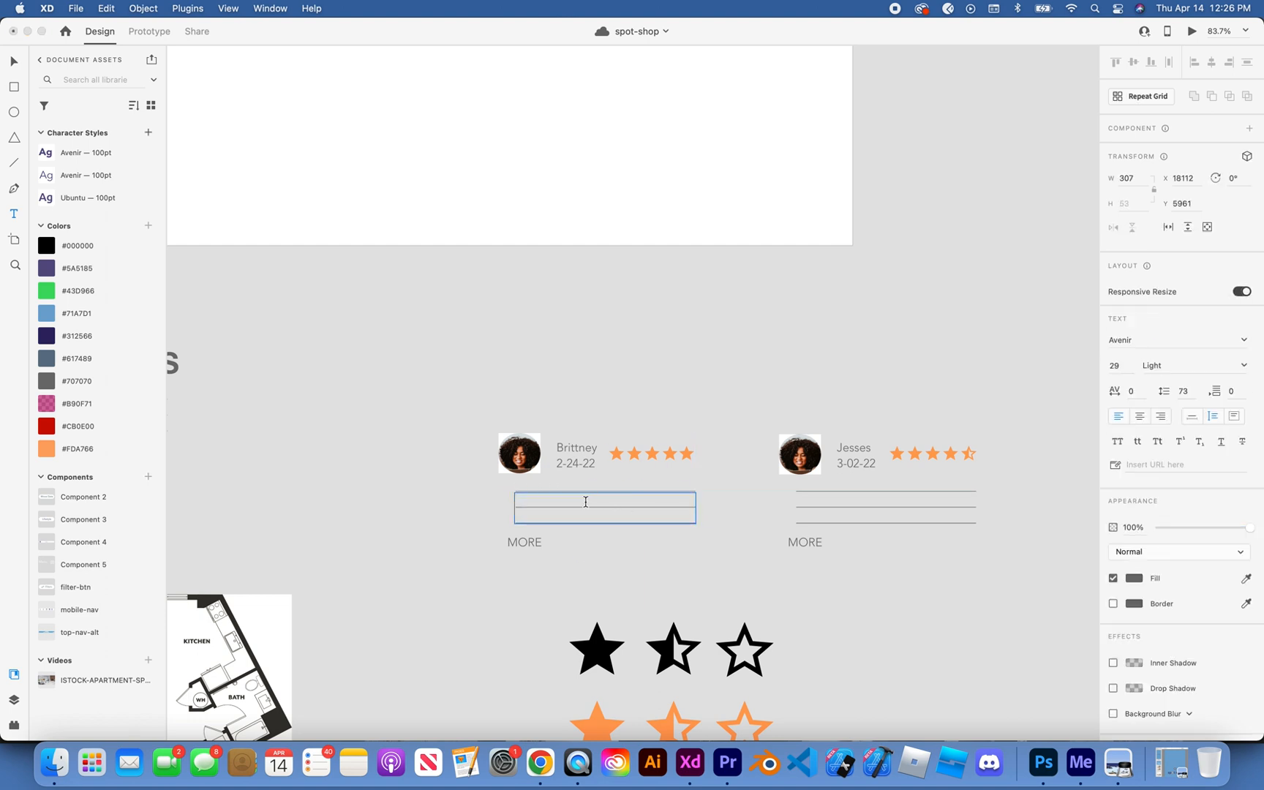
left_click(404, 432)
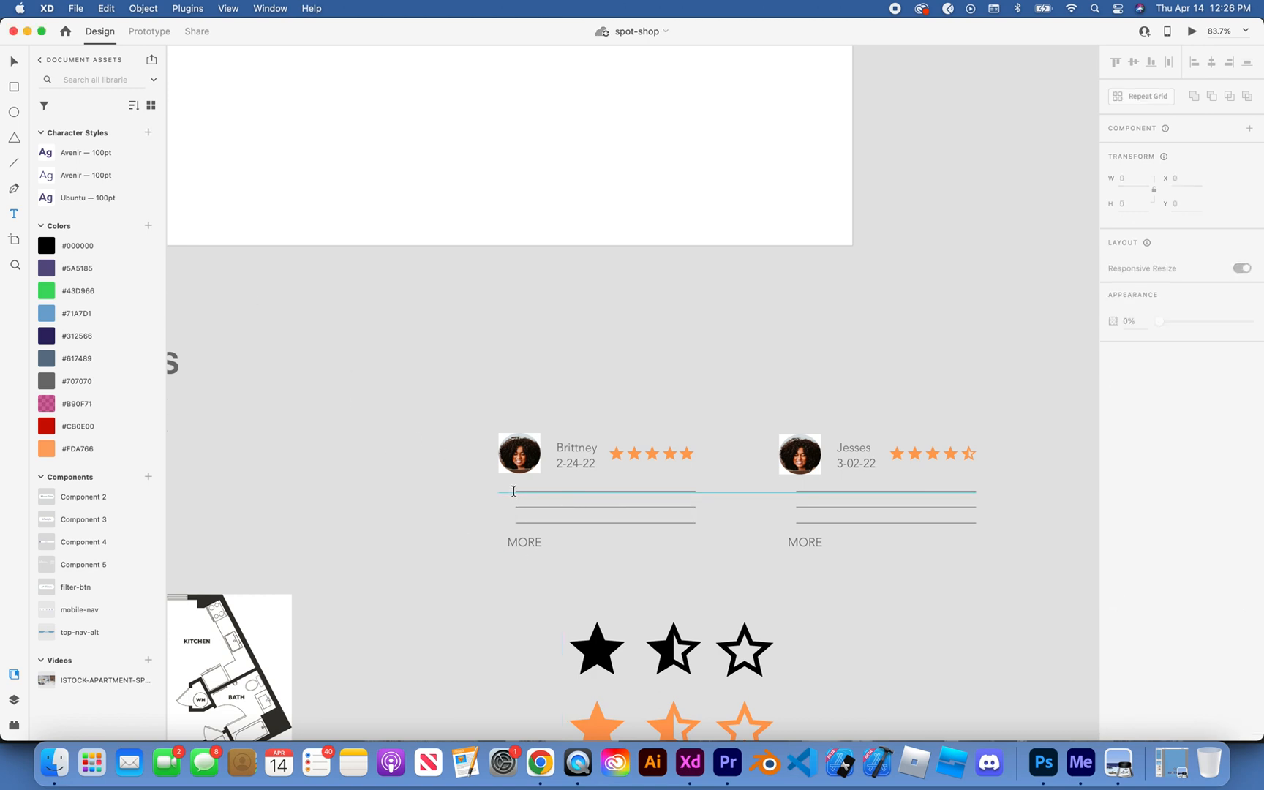
left_click_drag(514, 492, 697, 525)
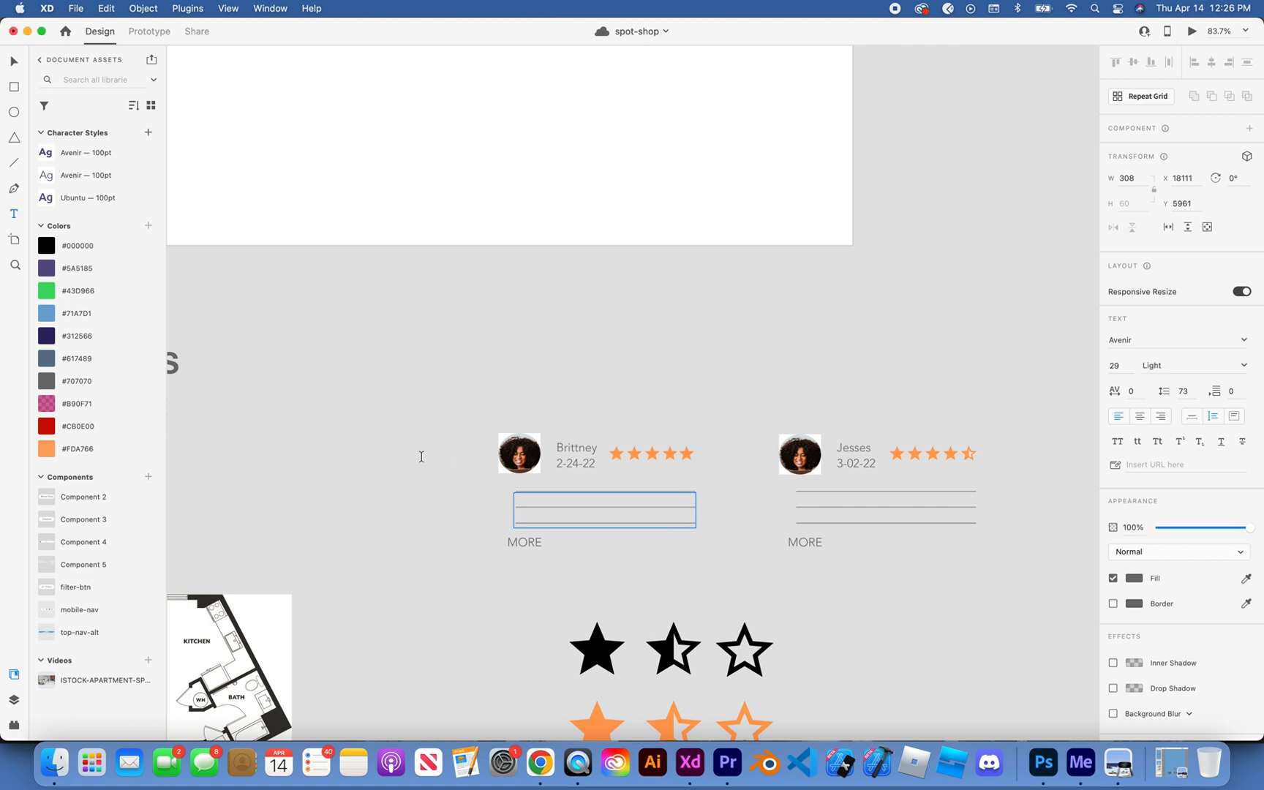
left_click(421, 457)
Step: Try an area text box about 267 wide on the empty pasteboard beyond the second review card
left_click(13, 64)
scroll(865, 395, "right", 8)
scroll(866, 395, "down", 3)
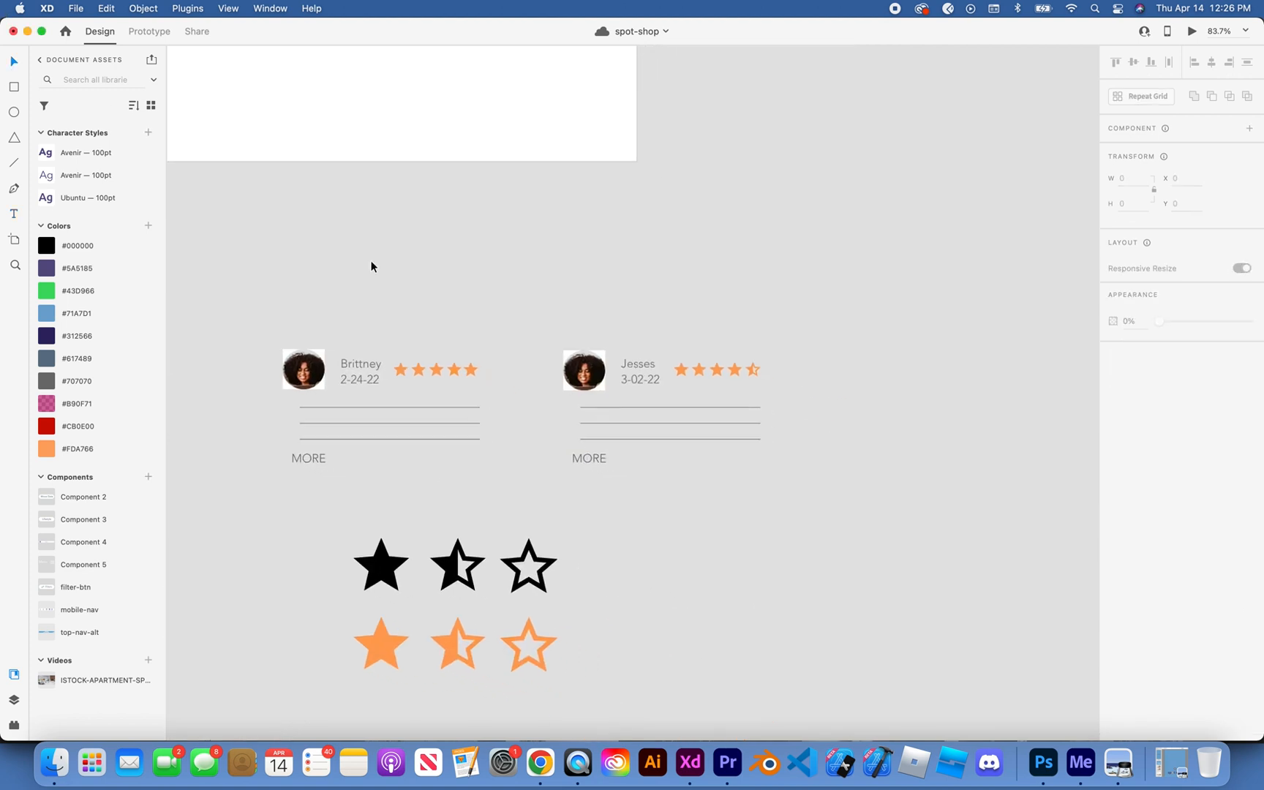
key("t")
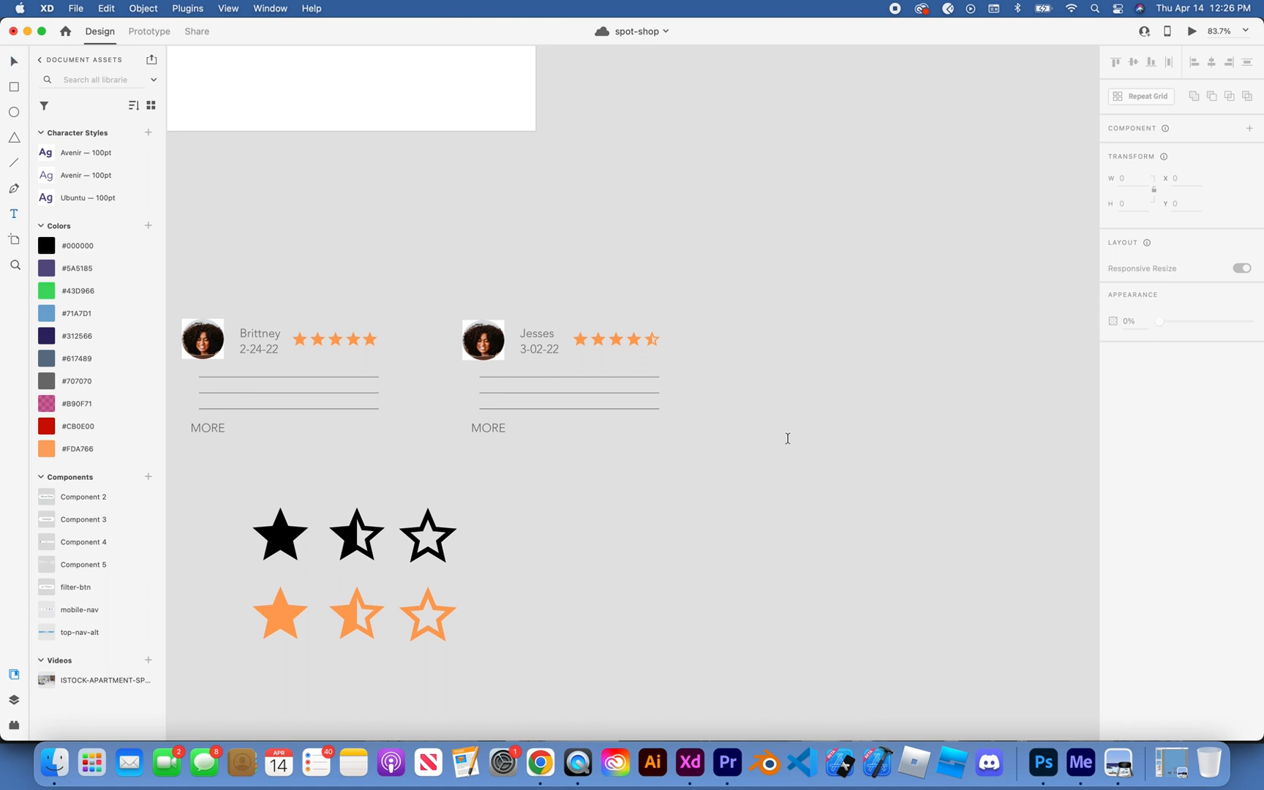
left_click_drag(786, 440, 944, 482)
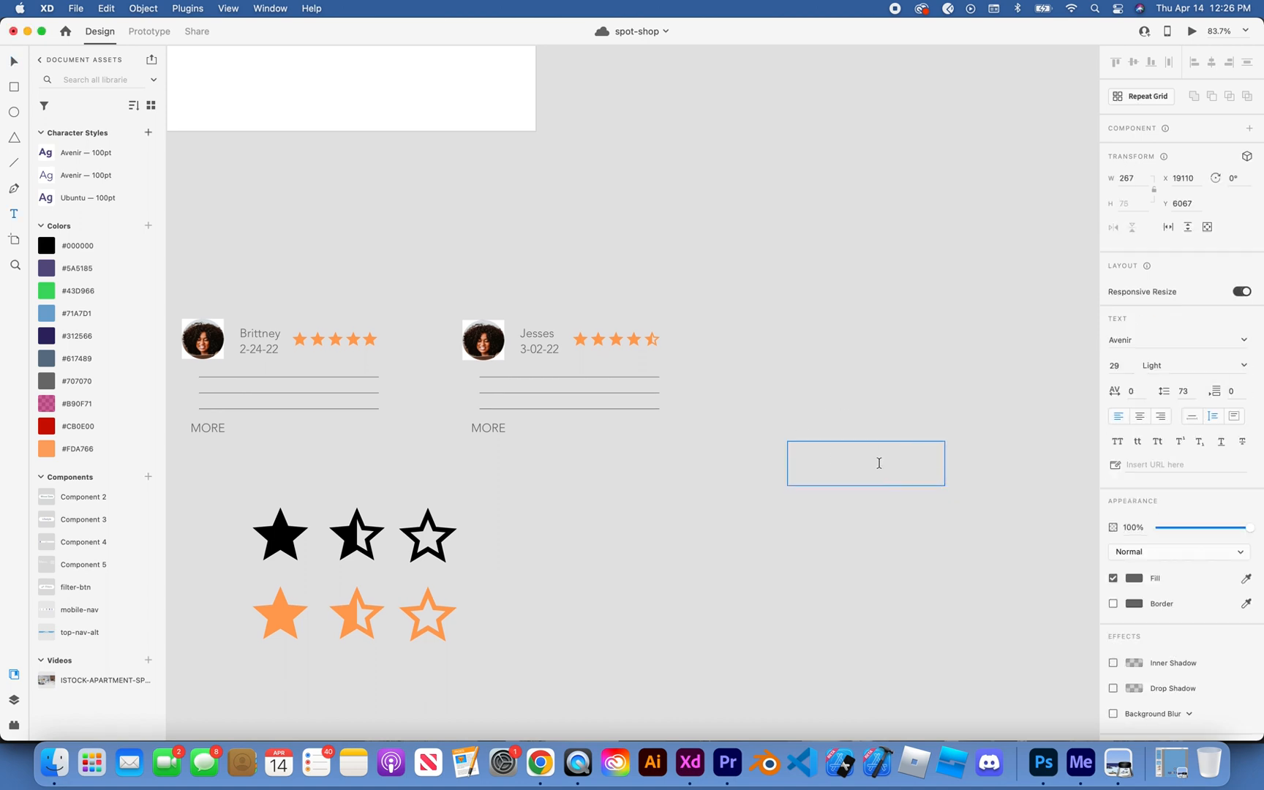
key("Escape")
Step: Try a point text object reading "T" beyond the second review card, resize it and delete it
left_click(829, 455)
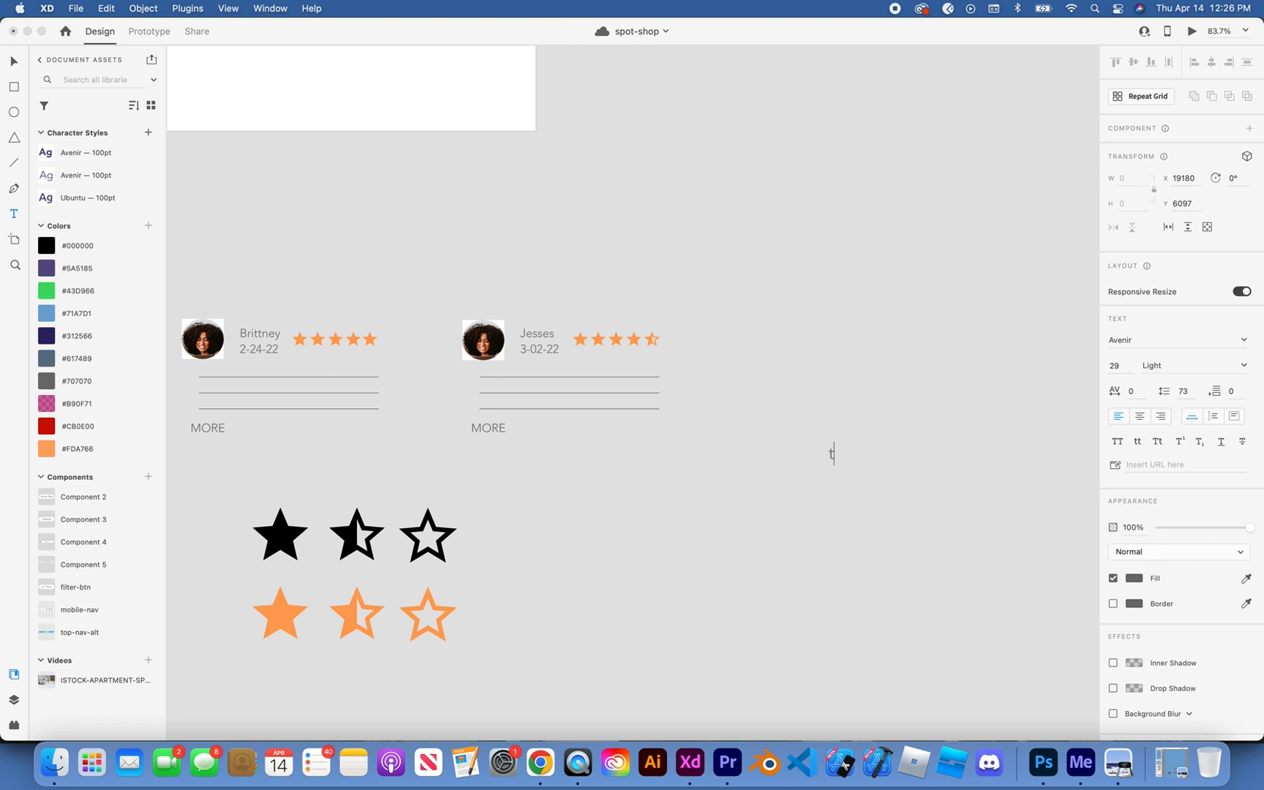
type("T")
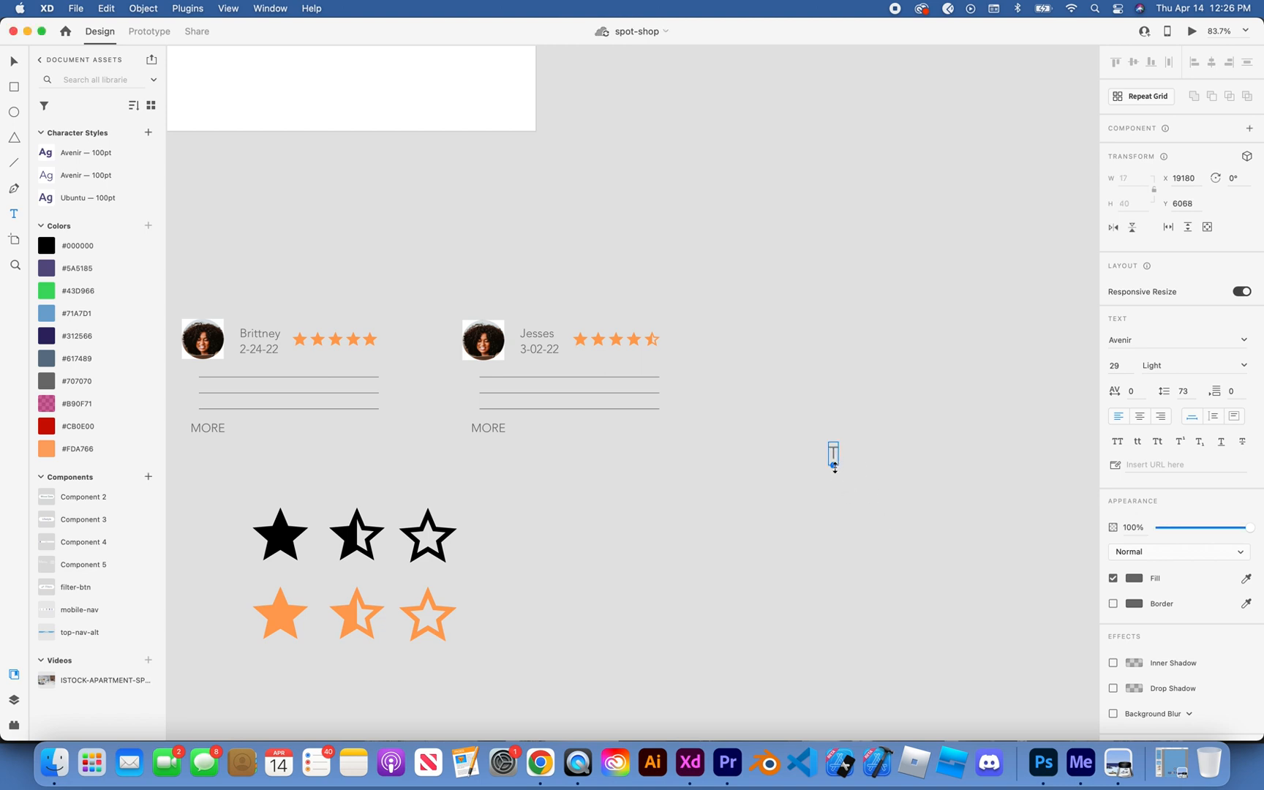
mouse_move(837, 467)
left_mouse_down()
mouse_move(849, 508)
mouse_move(846, 474)
left_mouse_up()
key("BackSpace")
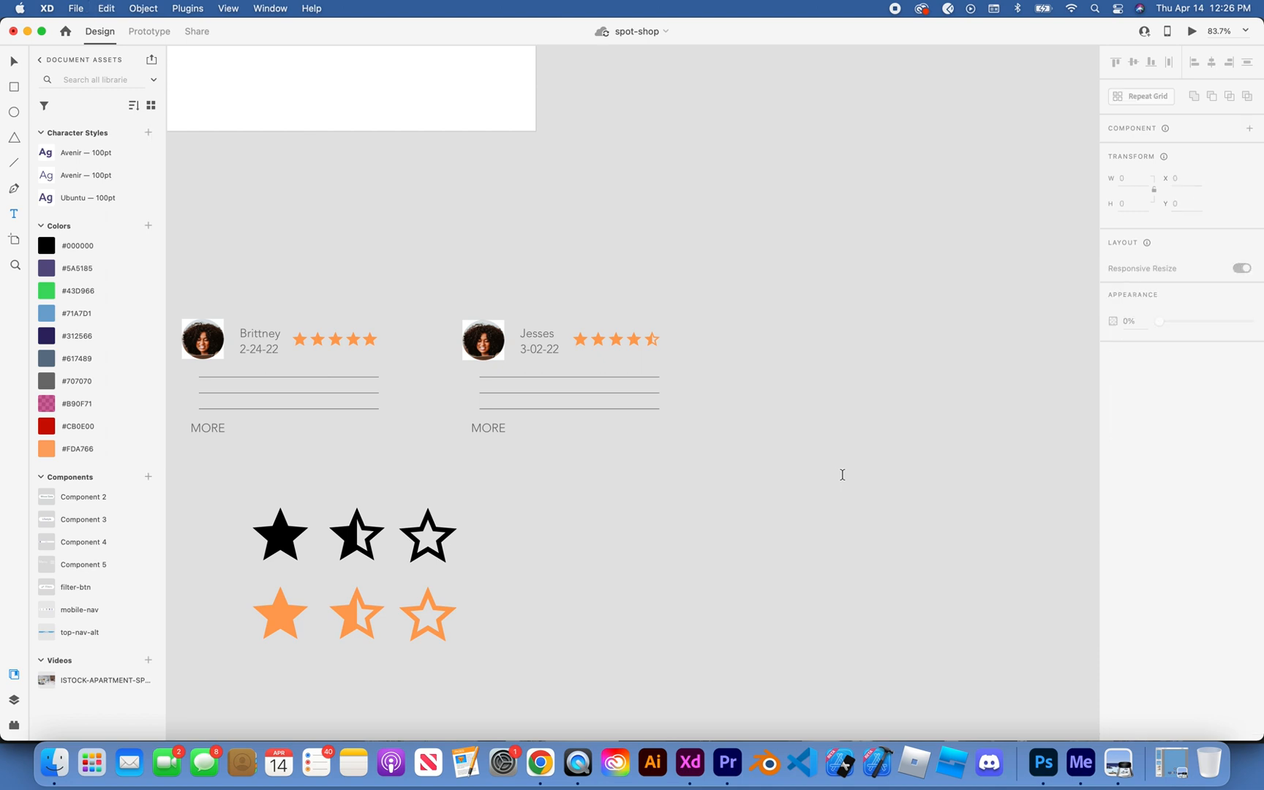
Step: Try an area text box about 214 wide beyond the second review card and another over that card's placeholder lines
left_click_drag(722, 443, 849, 508)
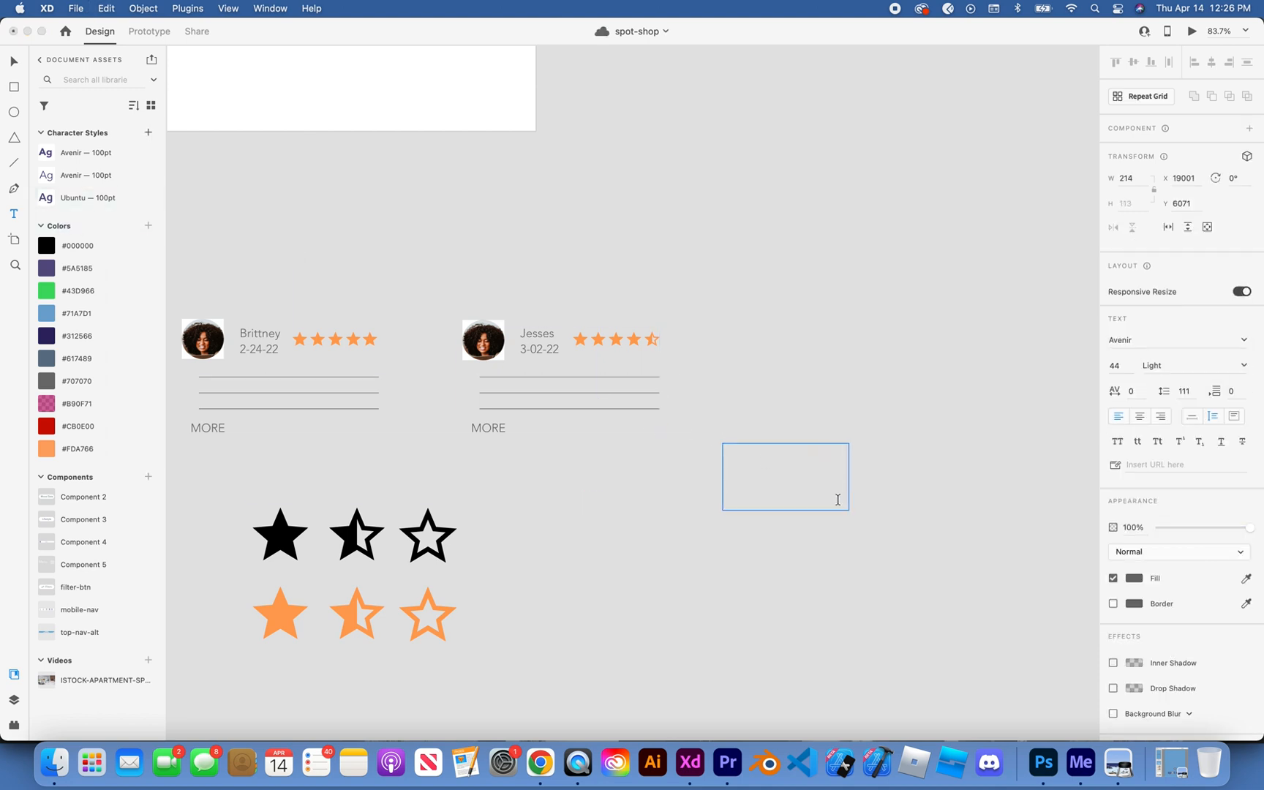
key("Escape")
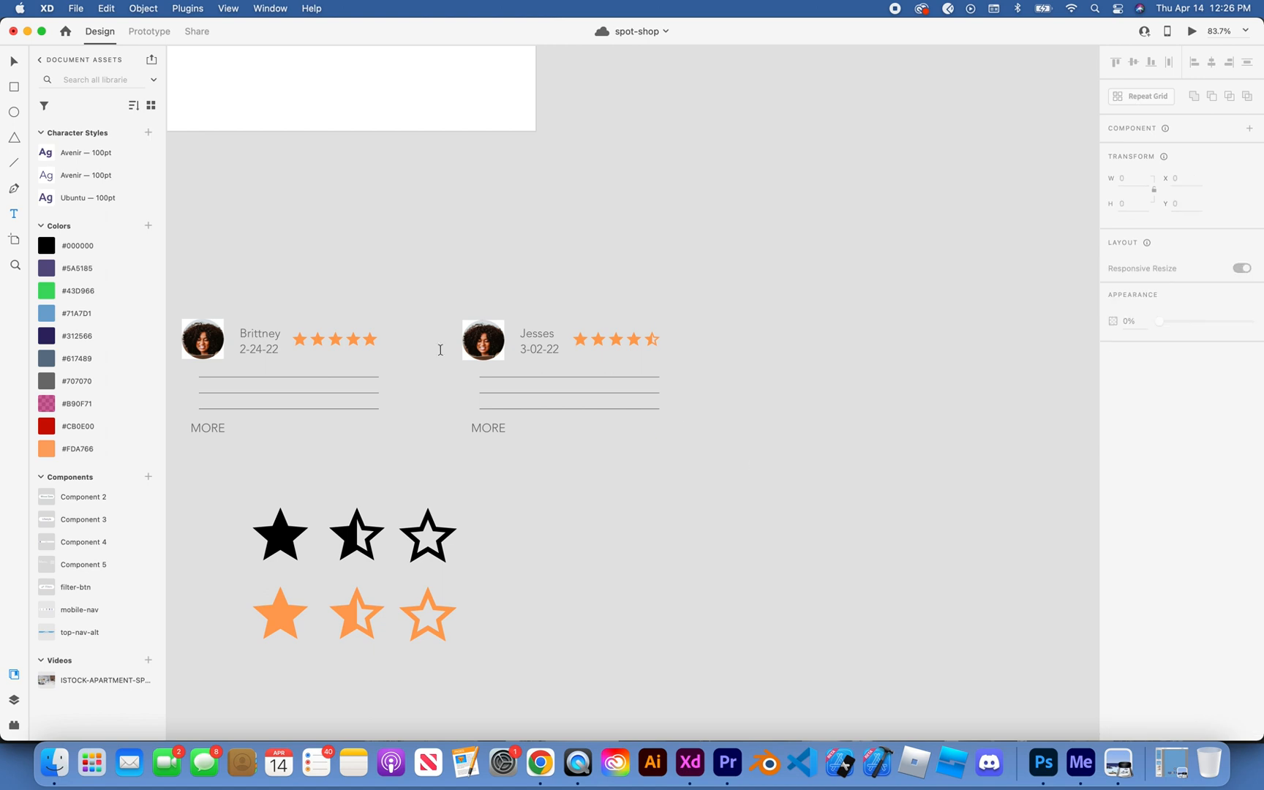
left_click_drag(479, 377, 659, 412)
key("Escape")
scroll(736, 403, "left", 5)
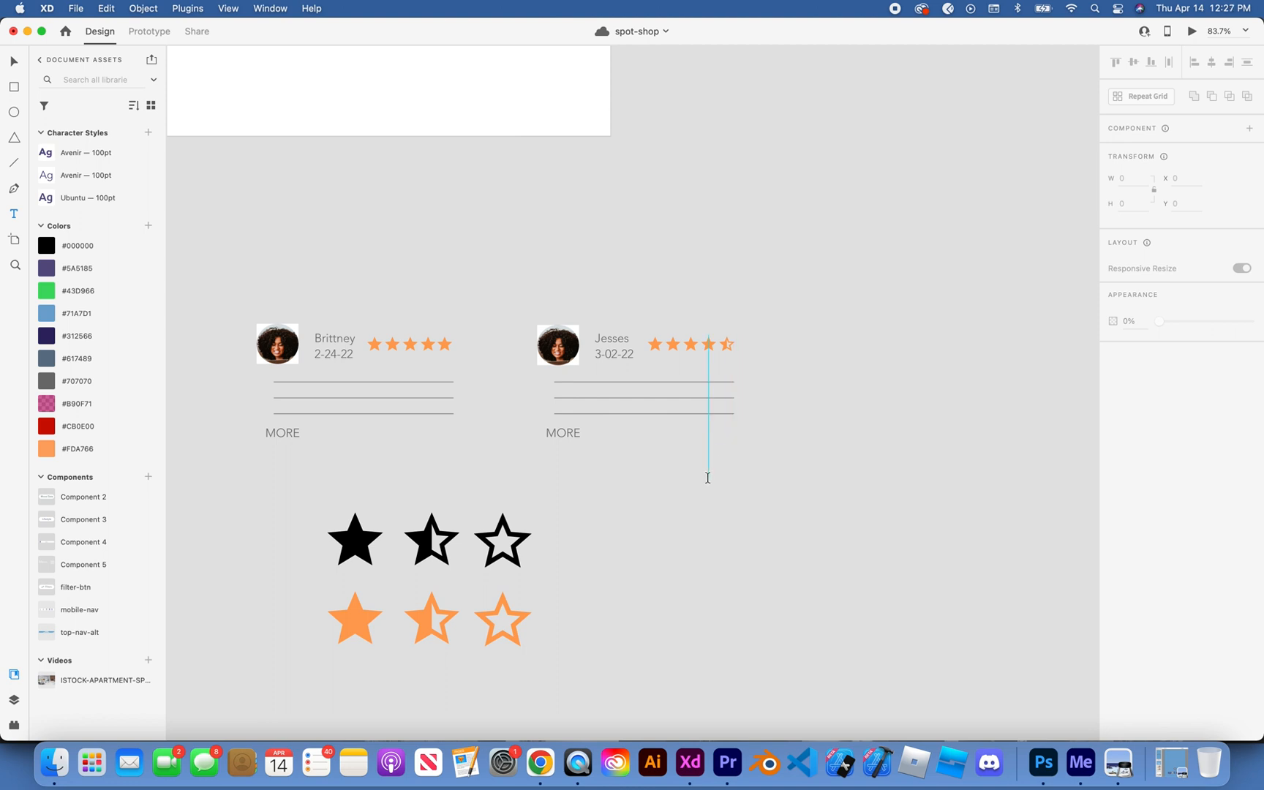
left_click(14, 212)
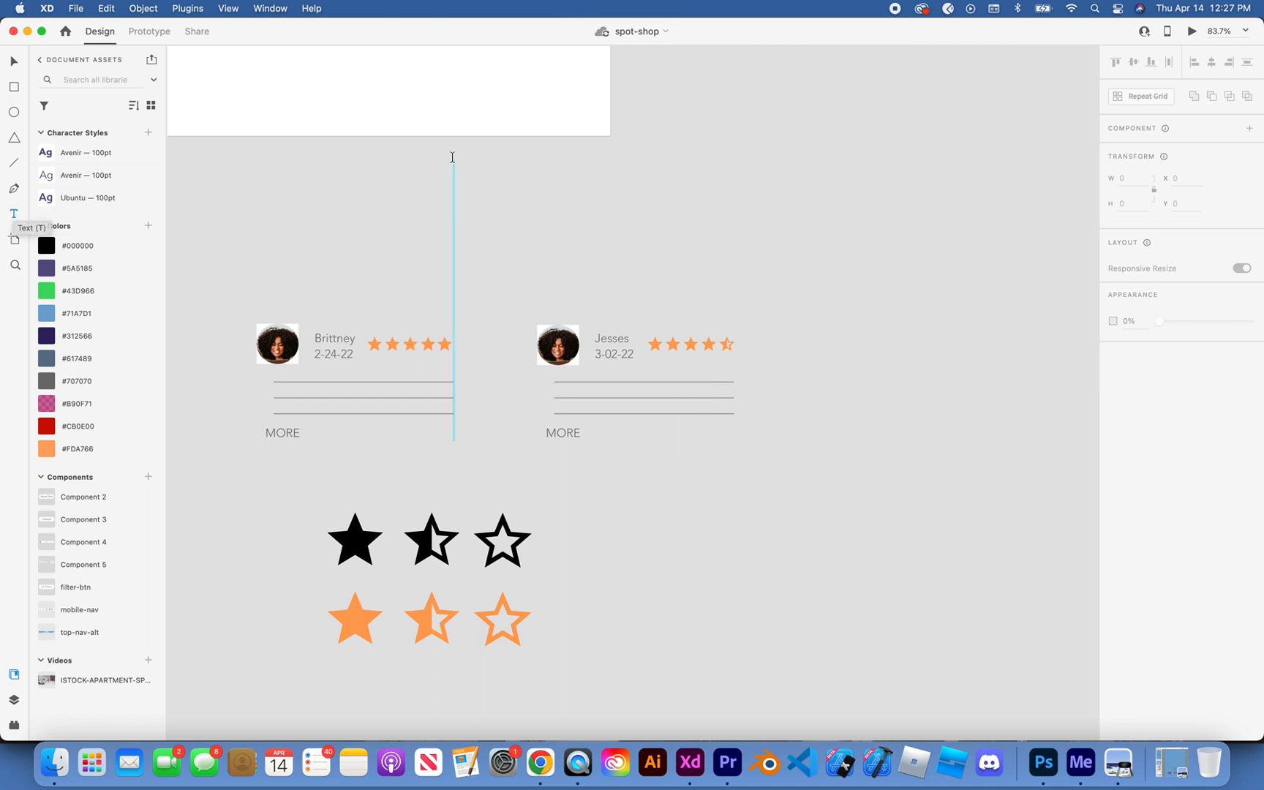
left_click_drag(453, 160, 682, 274)
left_click(646, 235)
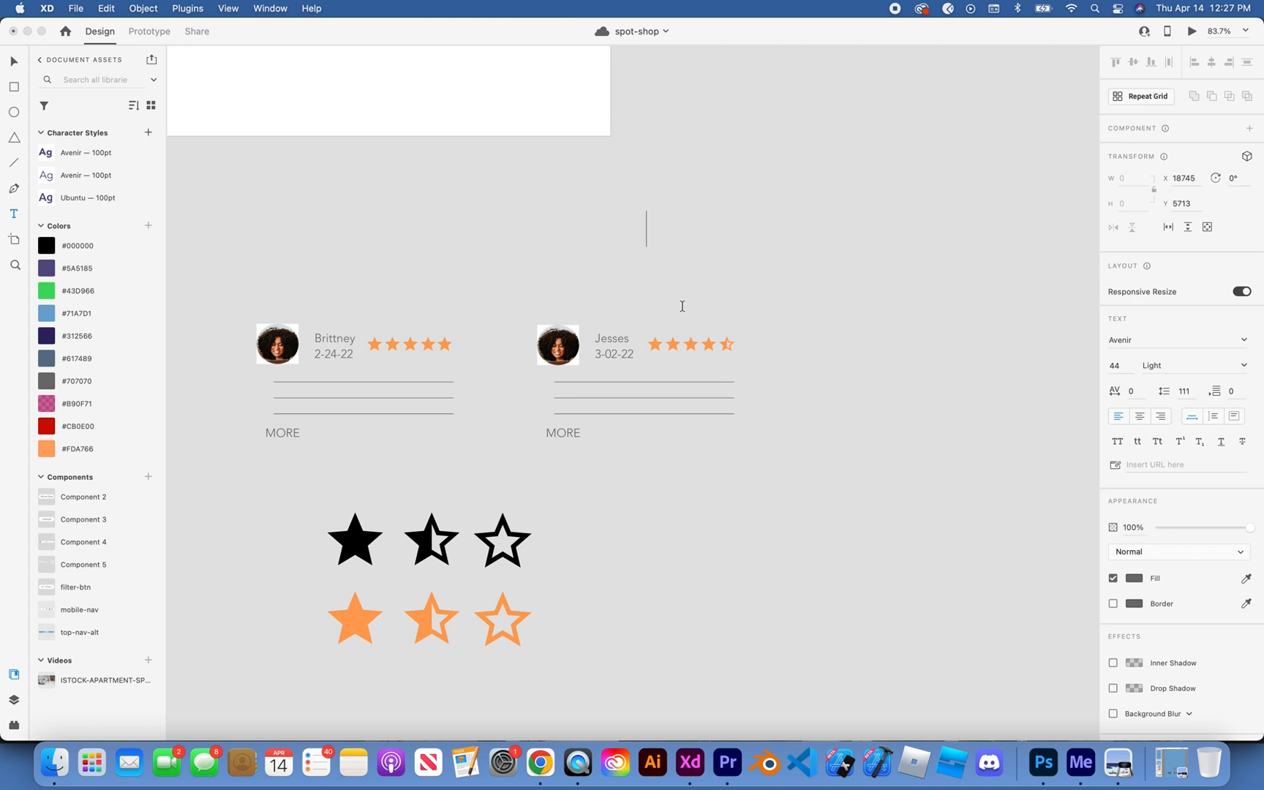
left_click_drag(674, 274, 671, 269)
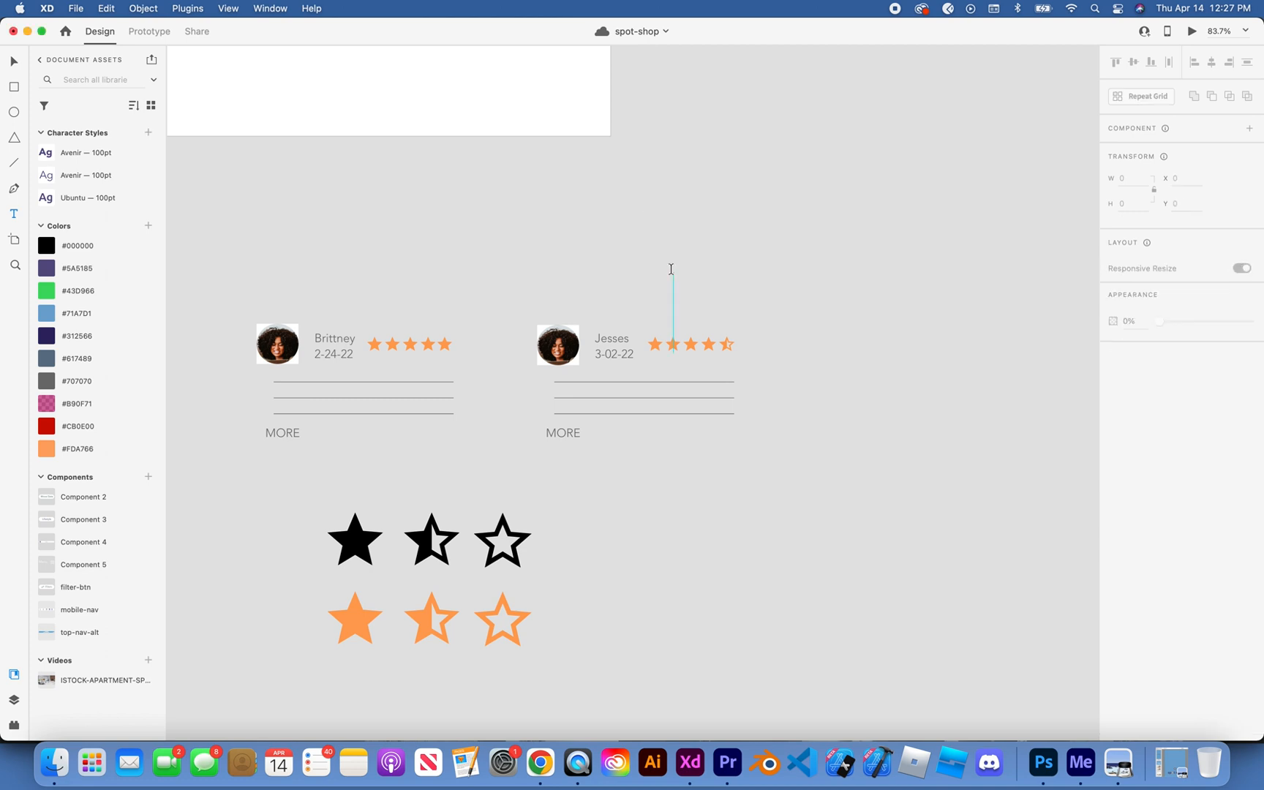
key("super+z")
key("super+z")
Step: Take the lorem ipsum passage highlighted on loremipsum.io in Chrome and paste it in Adobe XD as point text above the second review card
key("super+Tab")
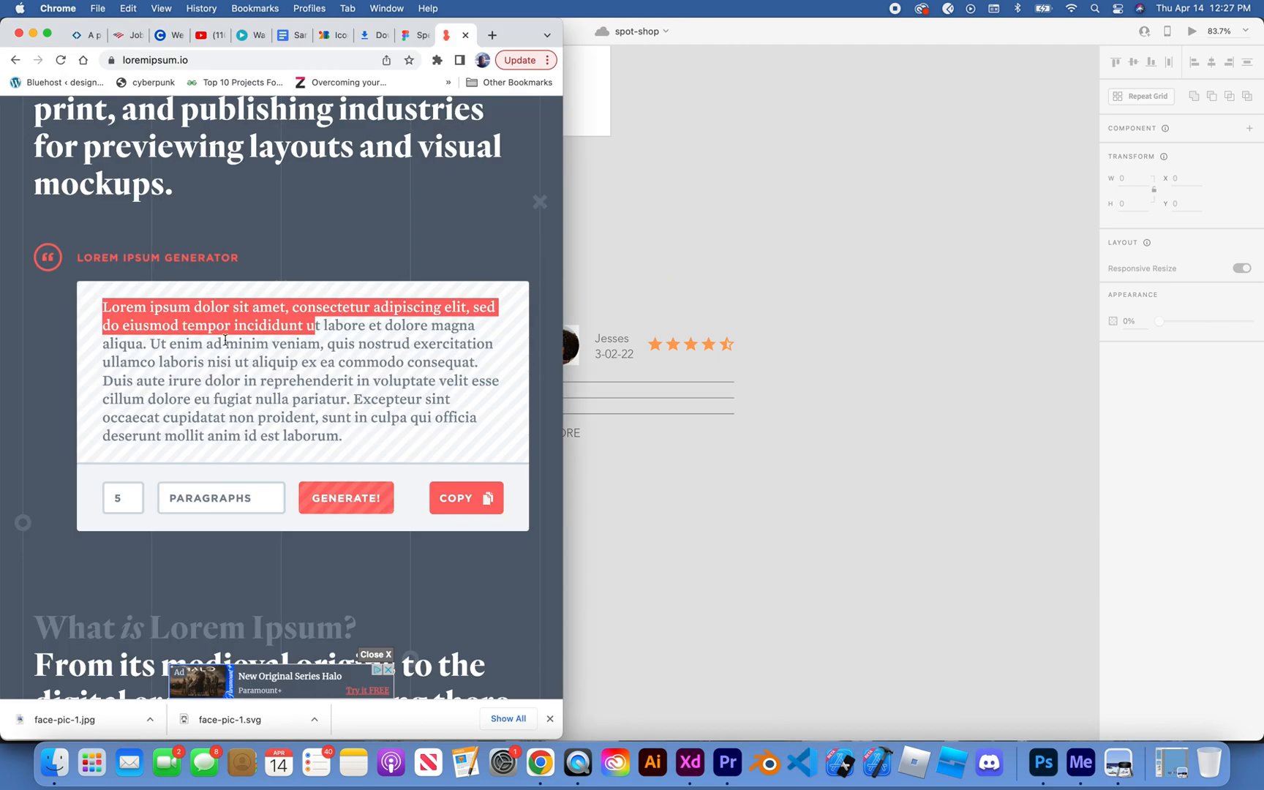
left_click(705, 286)
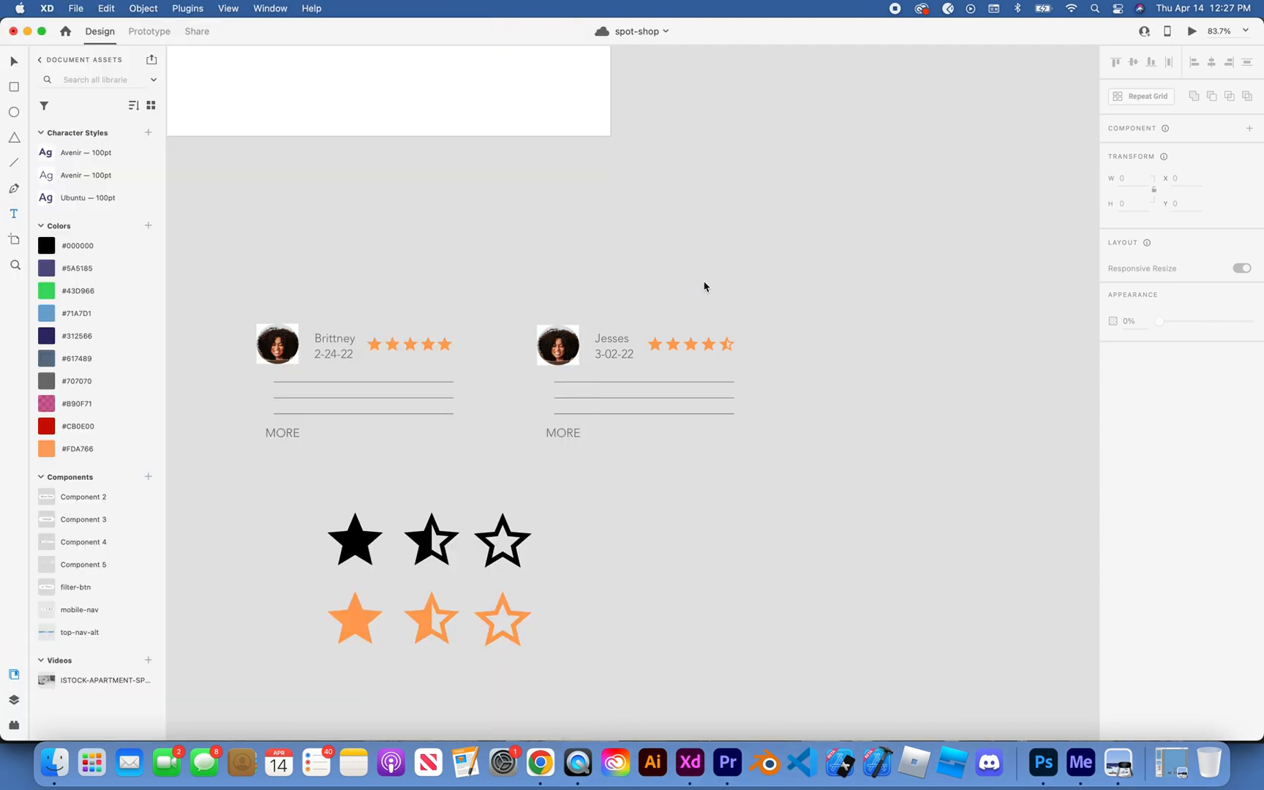
left_click(704, 279)
key("super+v")
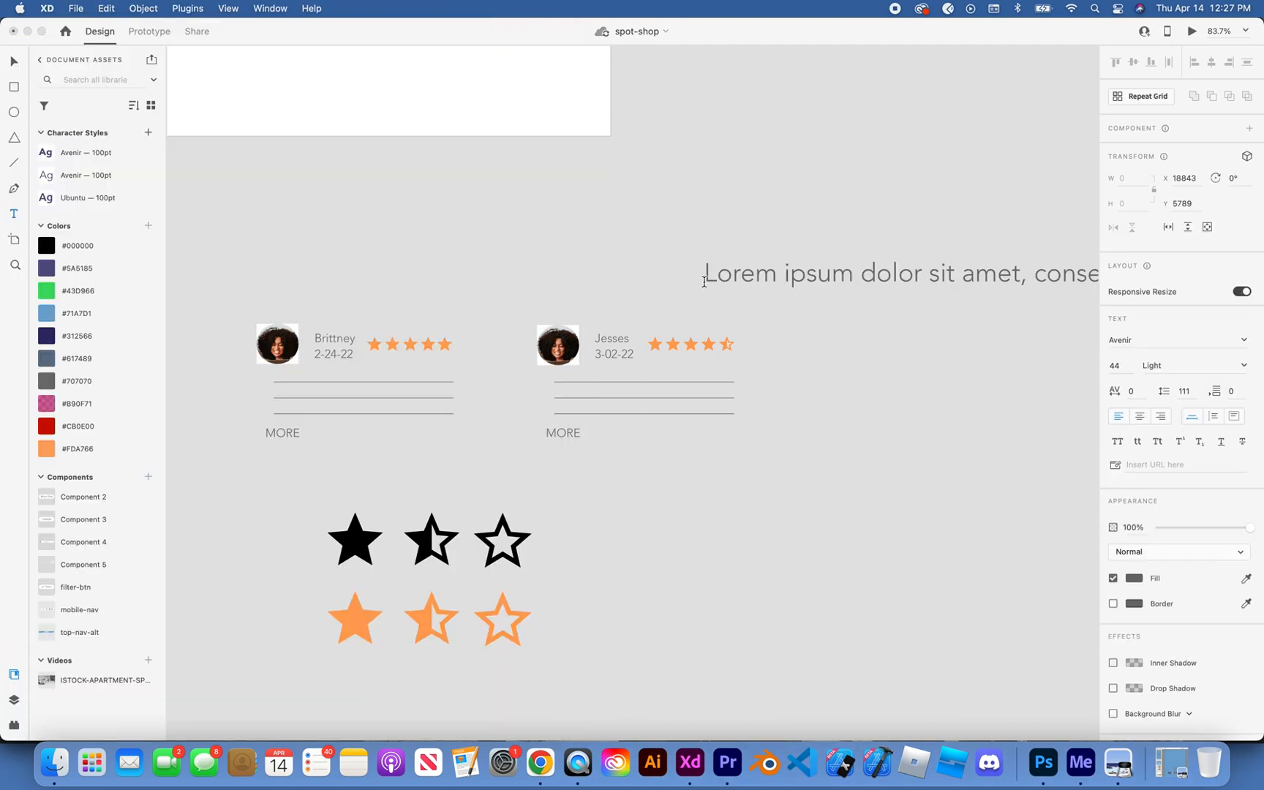
Step: Scale the pasted lorem ipsum line down to font size 25 and place it over the first review card's placeholder lines
scroll(802, 259, "down", 5)
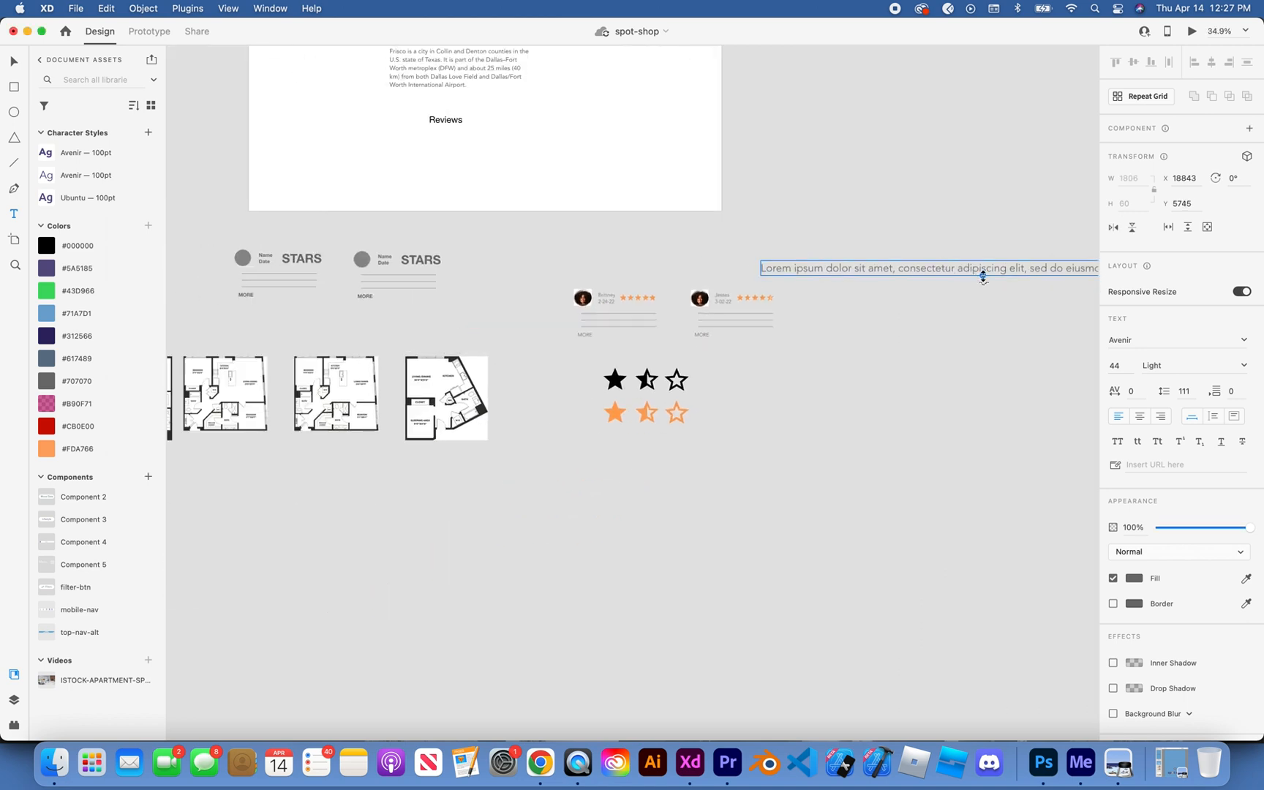
left_click_drag(983, 276, 983, 271)
left_click(978, 256)
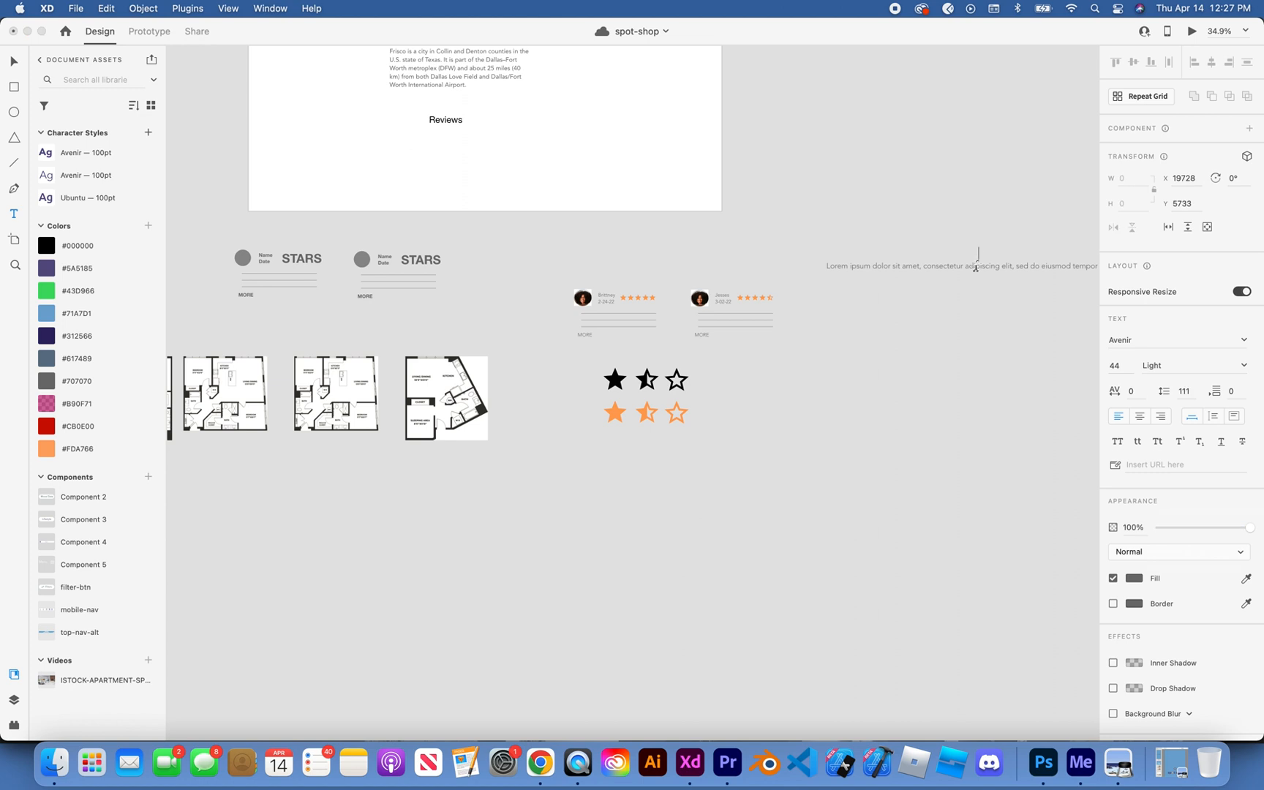
left_click(11, 64)
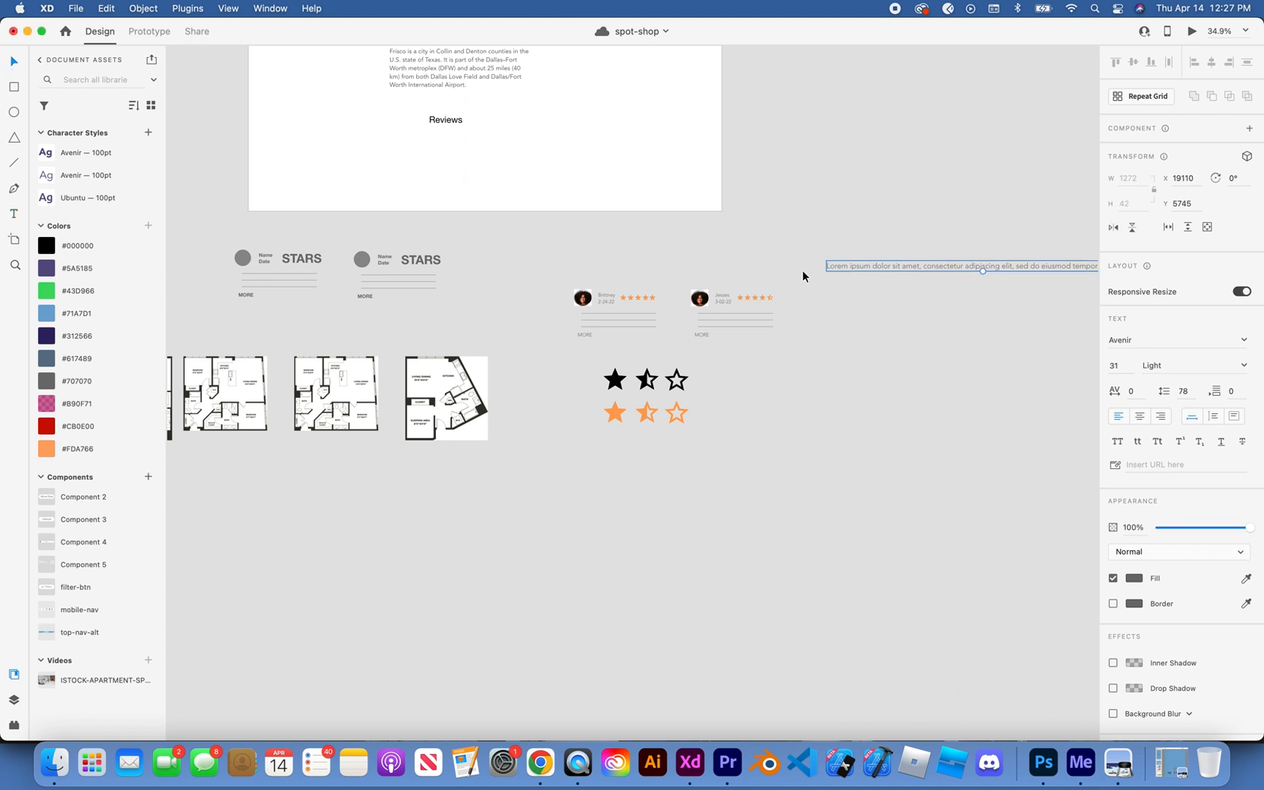
left_click_drag(891, 268, 611, 182)
scroll(689, 353, "up", 5)
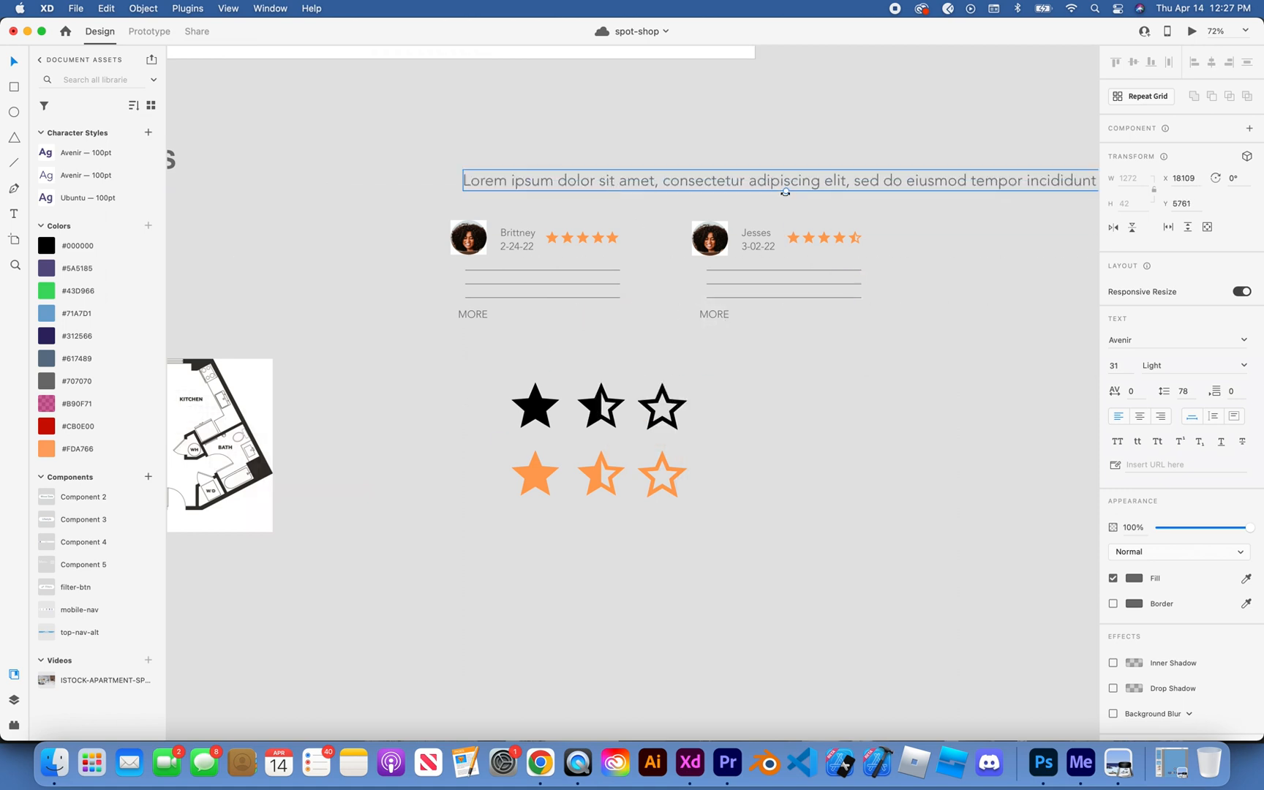
left_click_drag(787, 193, 721, 261)
Step: Break the lorem ipsum text into three lines, after "amet," and after "elit,"
double_click(631, 265)
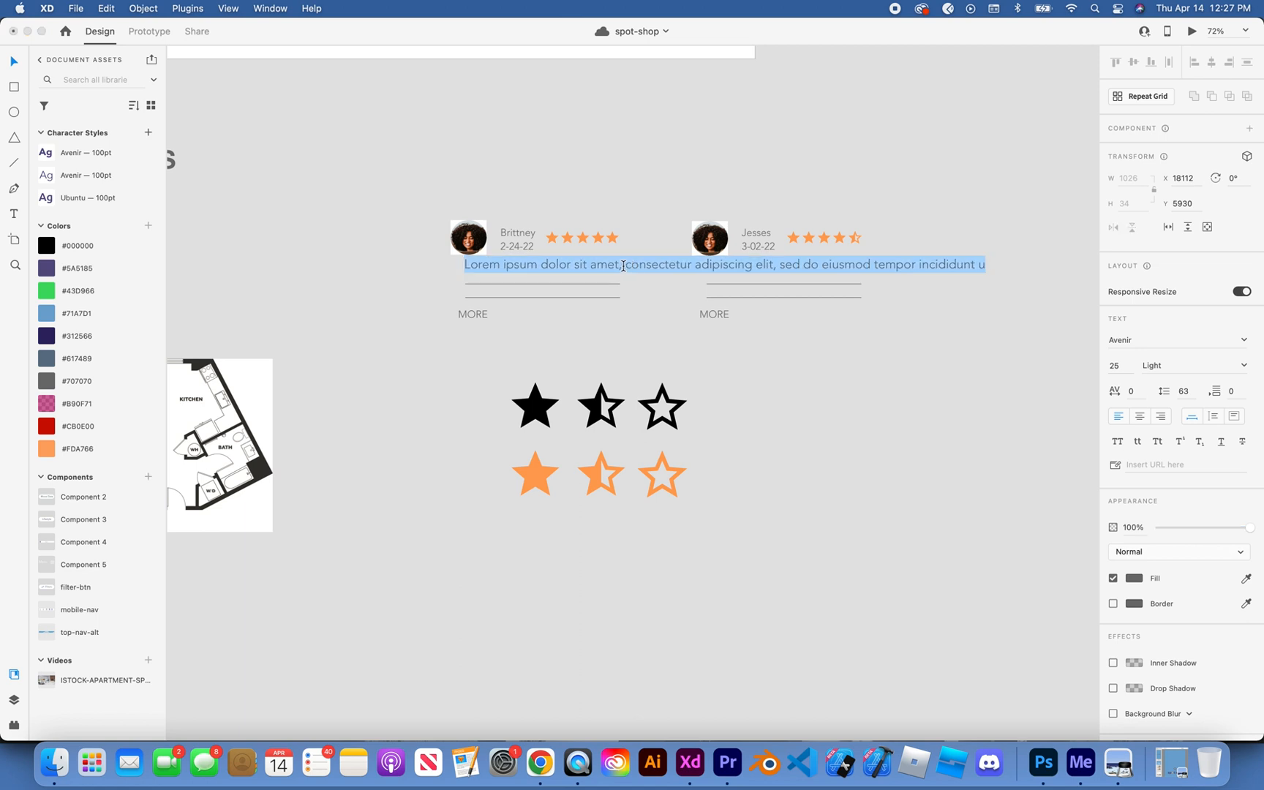
left_click(622, 265)
key("Return")
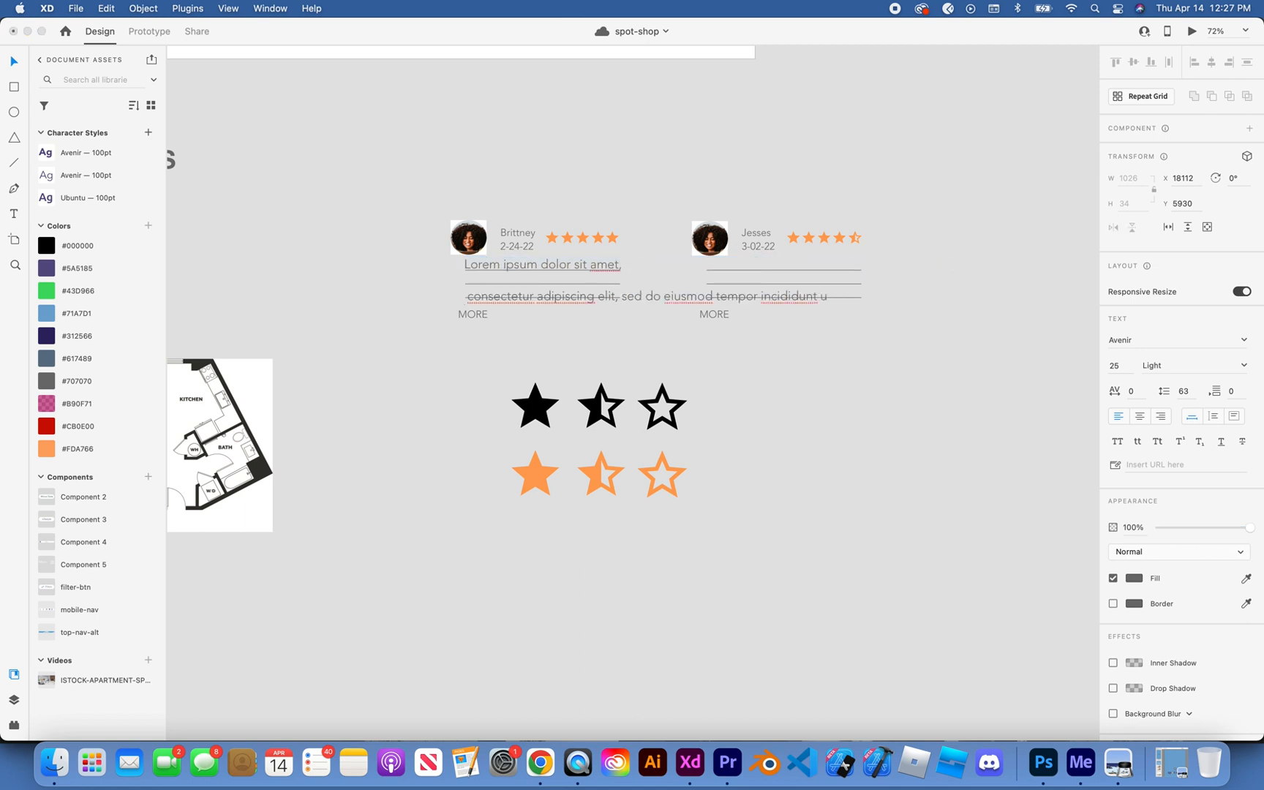
key("Escape")
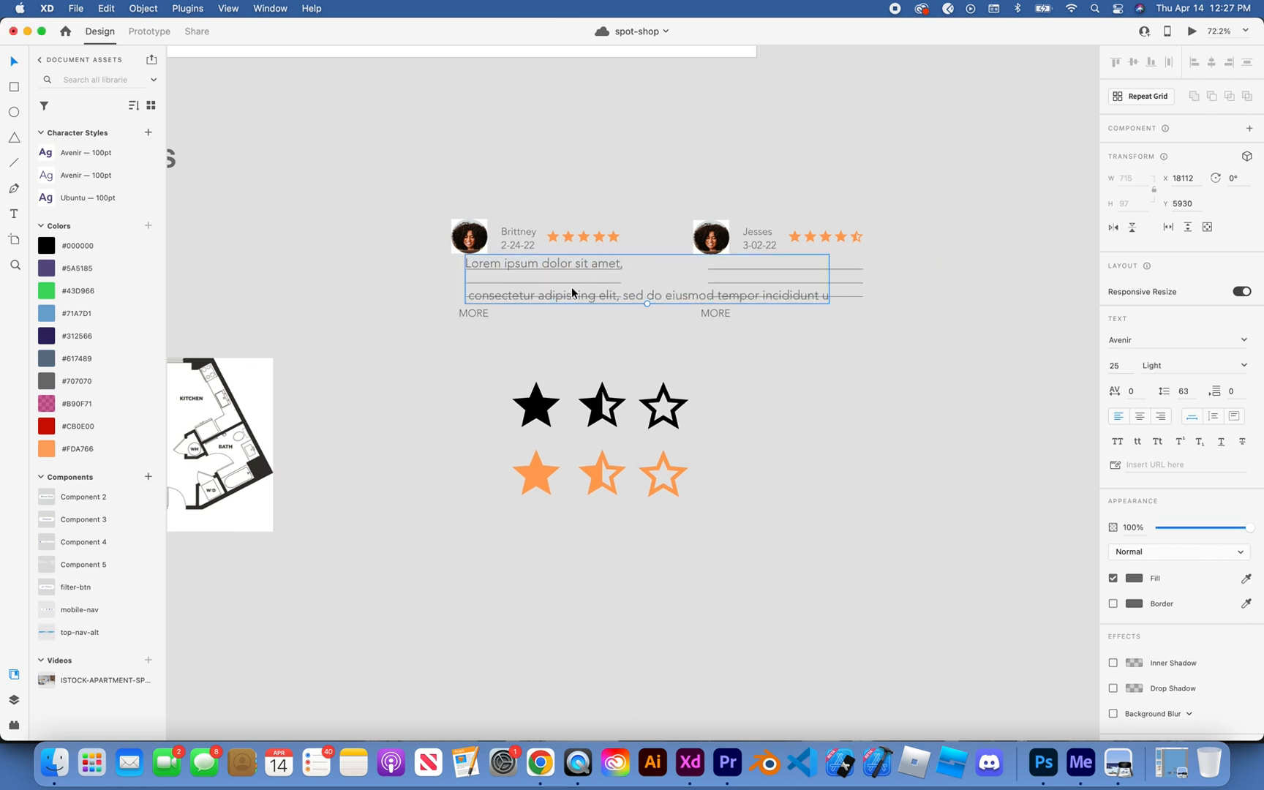
scroll(572, 287, "up", 5)
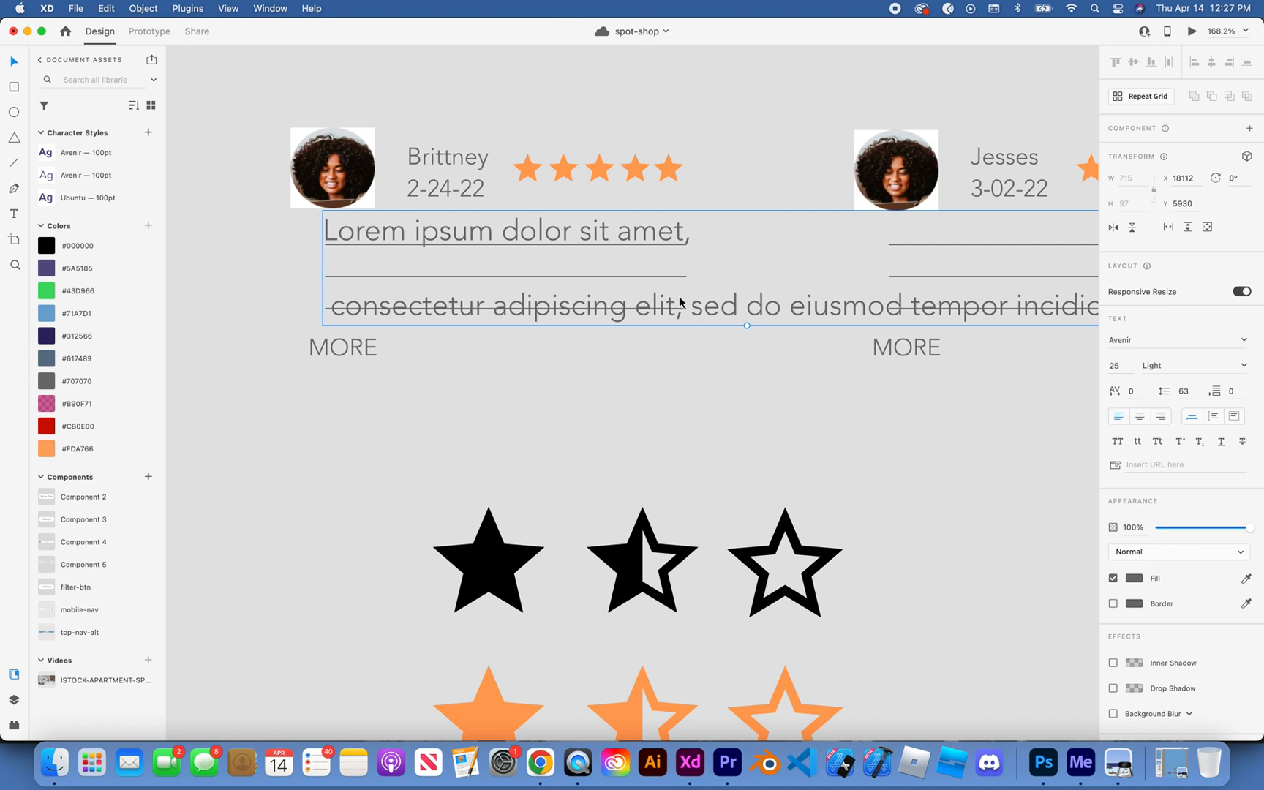
double_click(684, 323)
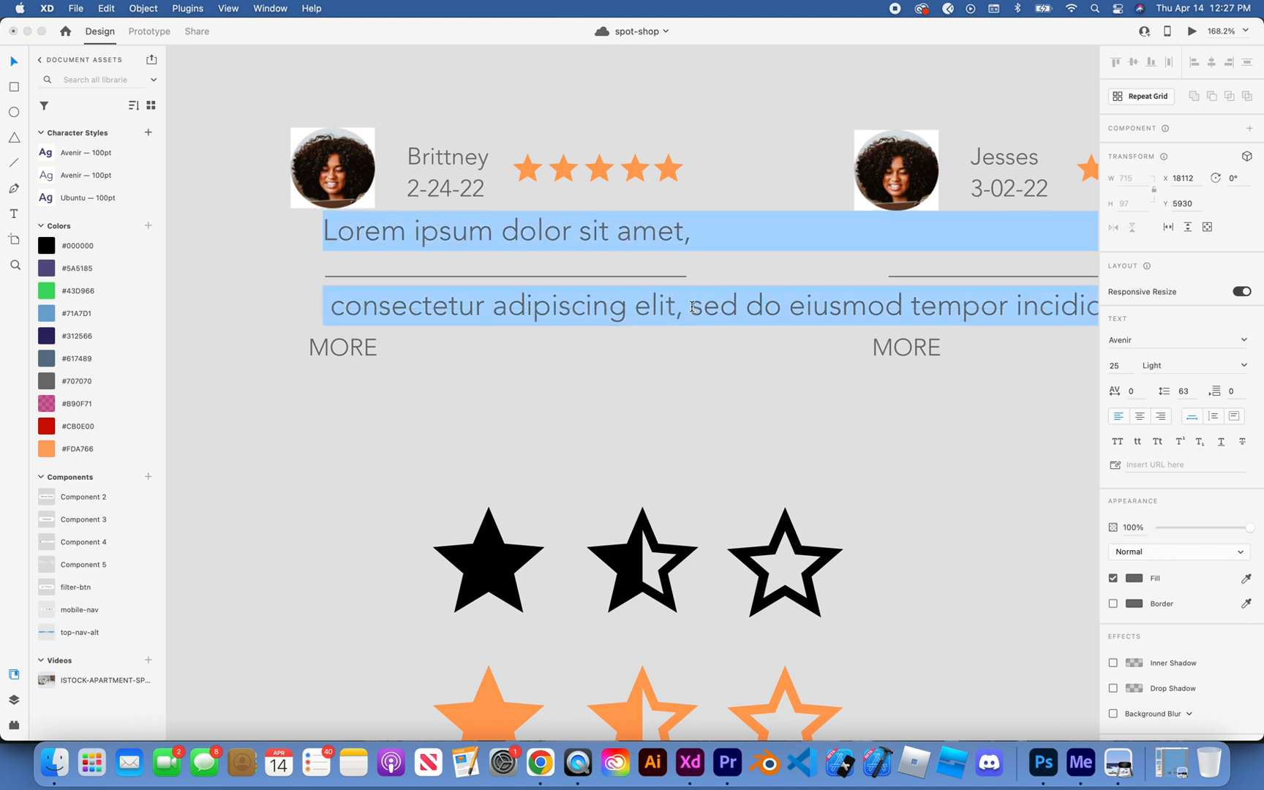
left_click(690, 305)
key("Return")
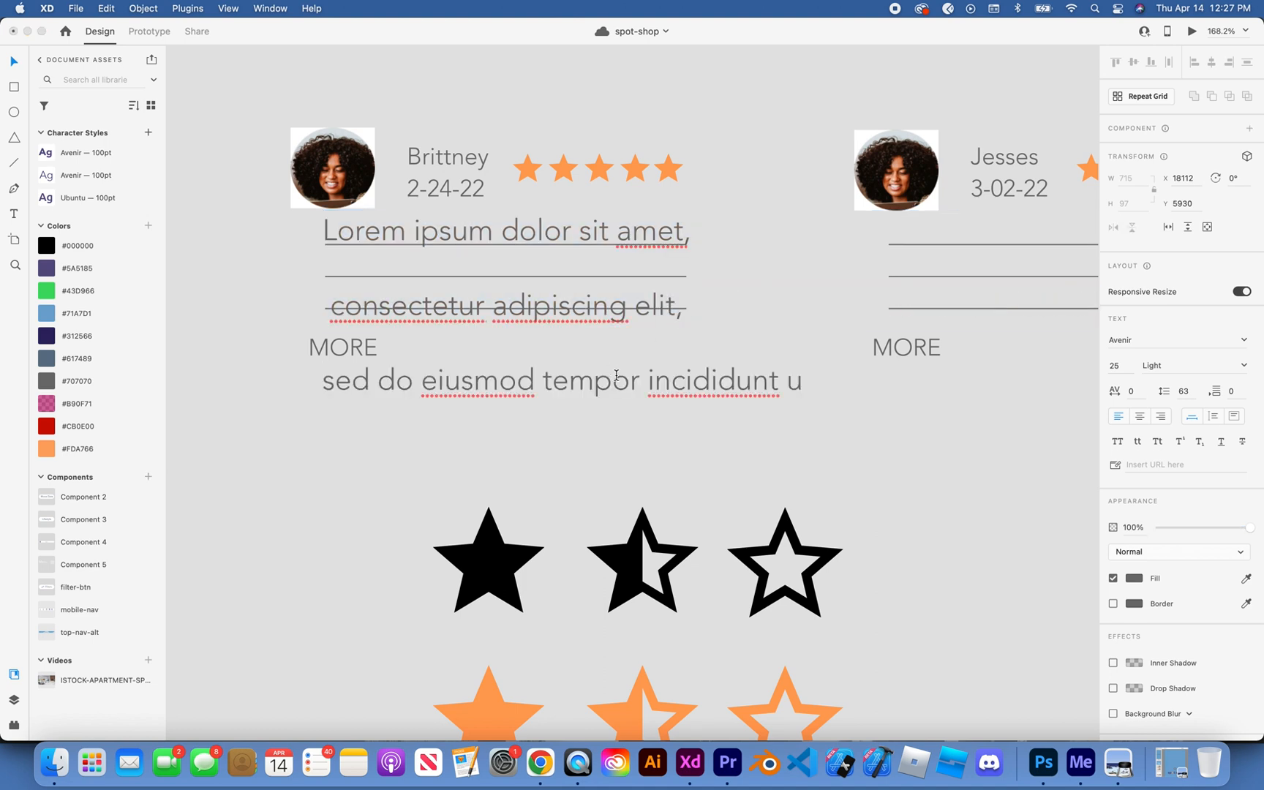
Step: Tighten the line spacing of the whole three-line review text, trying 50 and 45 before setting 25
left_click_drag(805, 379, 324, 235)
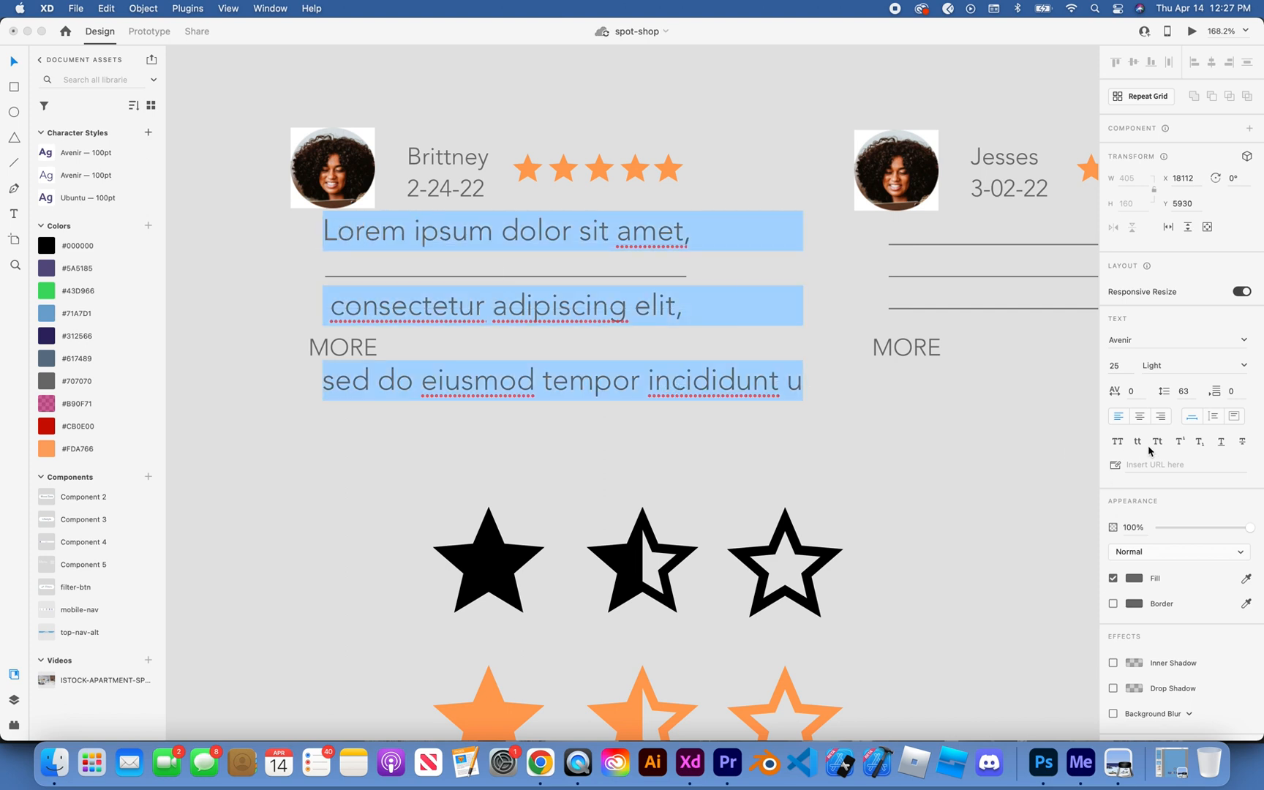
left_click(1181, 392)
type("50")
key("Return")
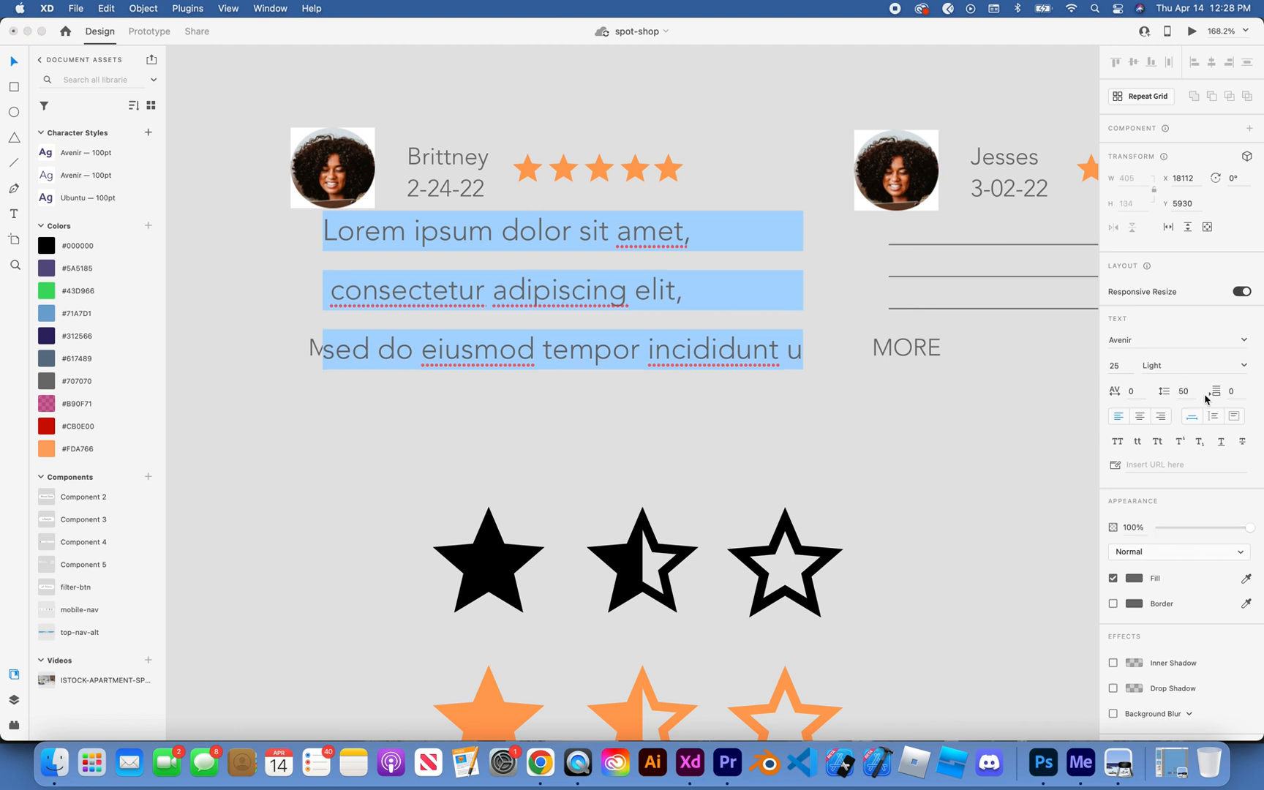
left_click(1189, 393)
type("45")
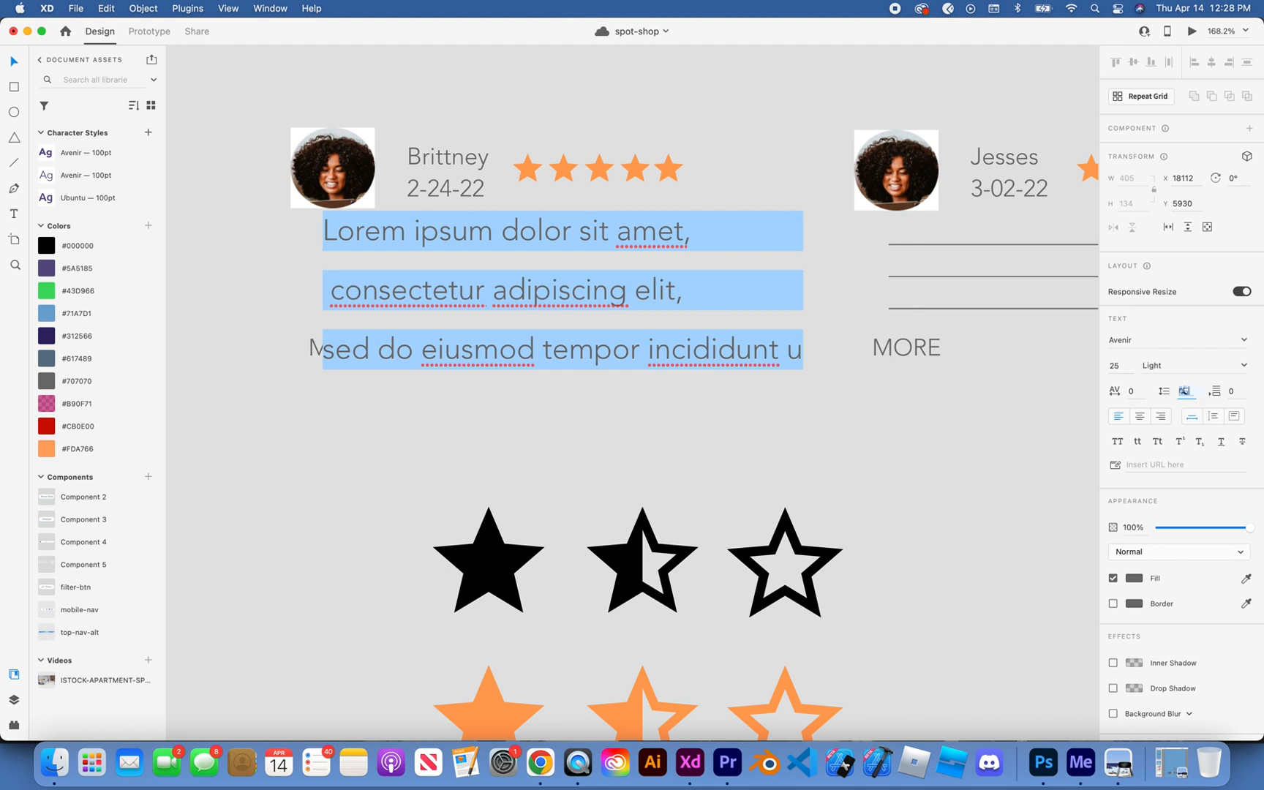
key("Return")
left_click(1191, 393)
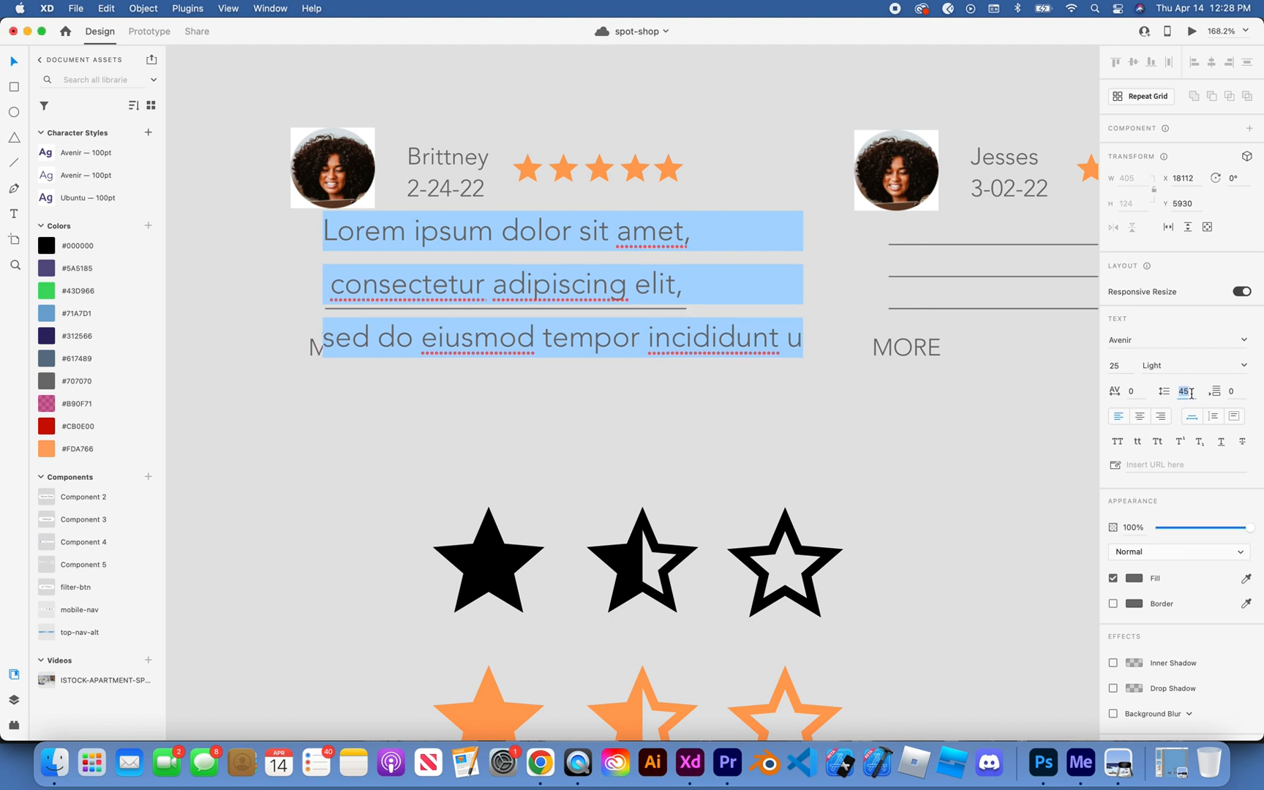
type("25")
key("Return")
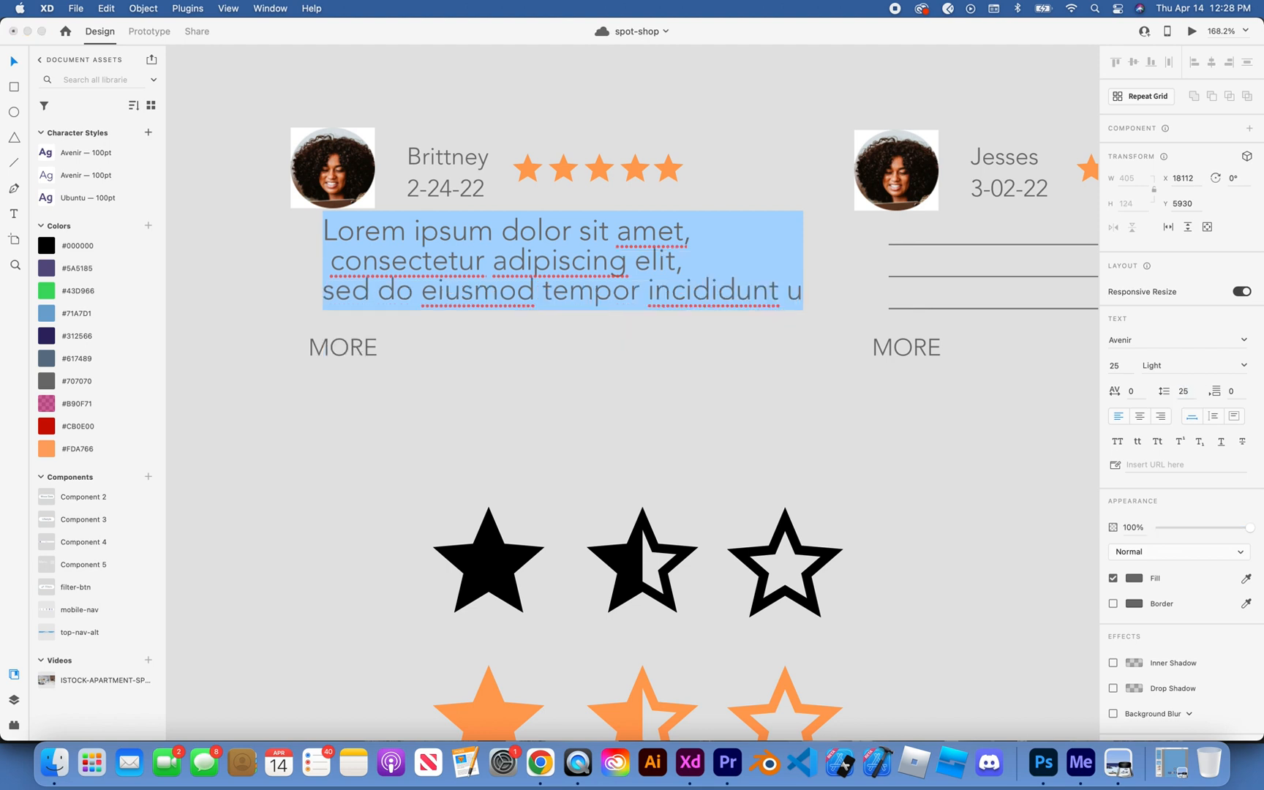
left_click(850, 476)
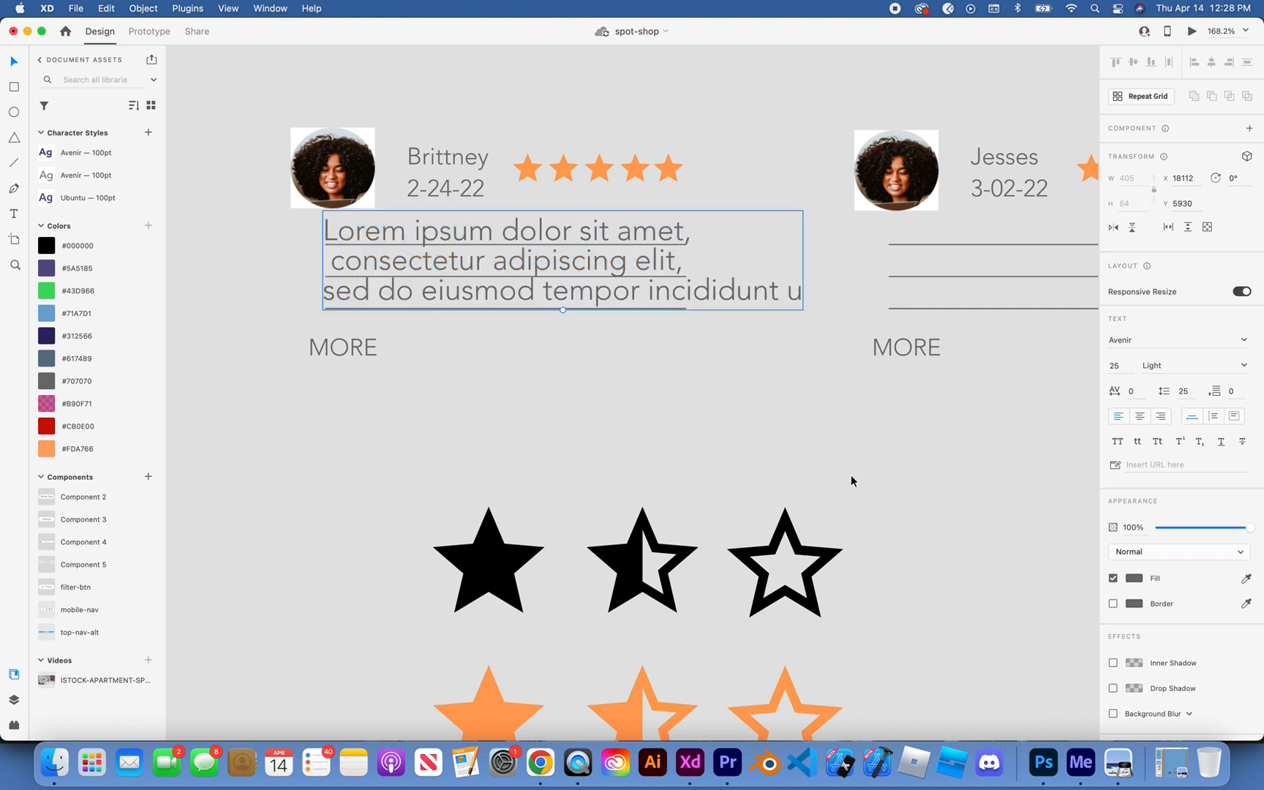
left_click(783, 459)
Step: Move the review text off the placeholder lines to just below the first card's MORE label
scroll(610, 316, "down", 2)
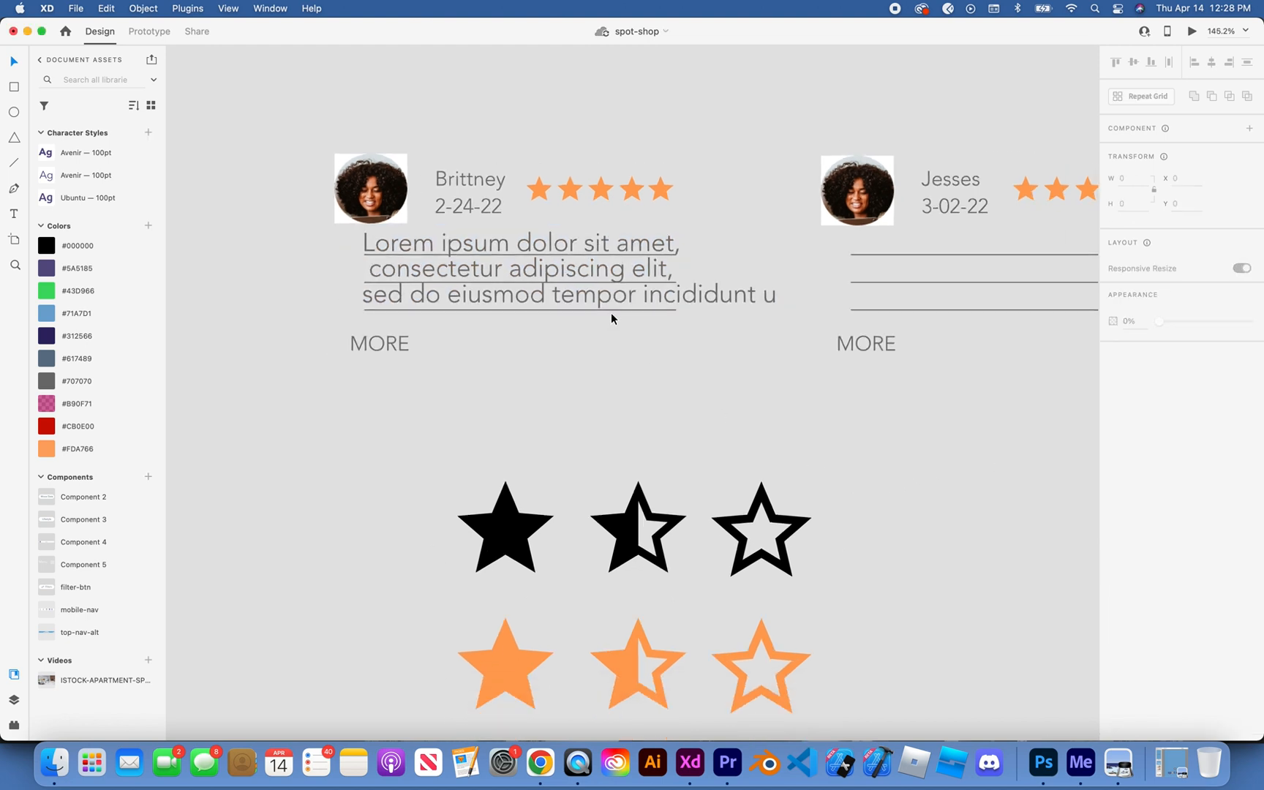
left_click(611, 311)
double_click(612, 310)
left_click(609, 332)
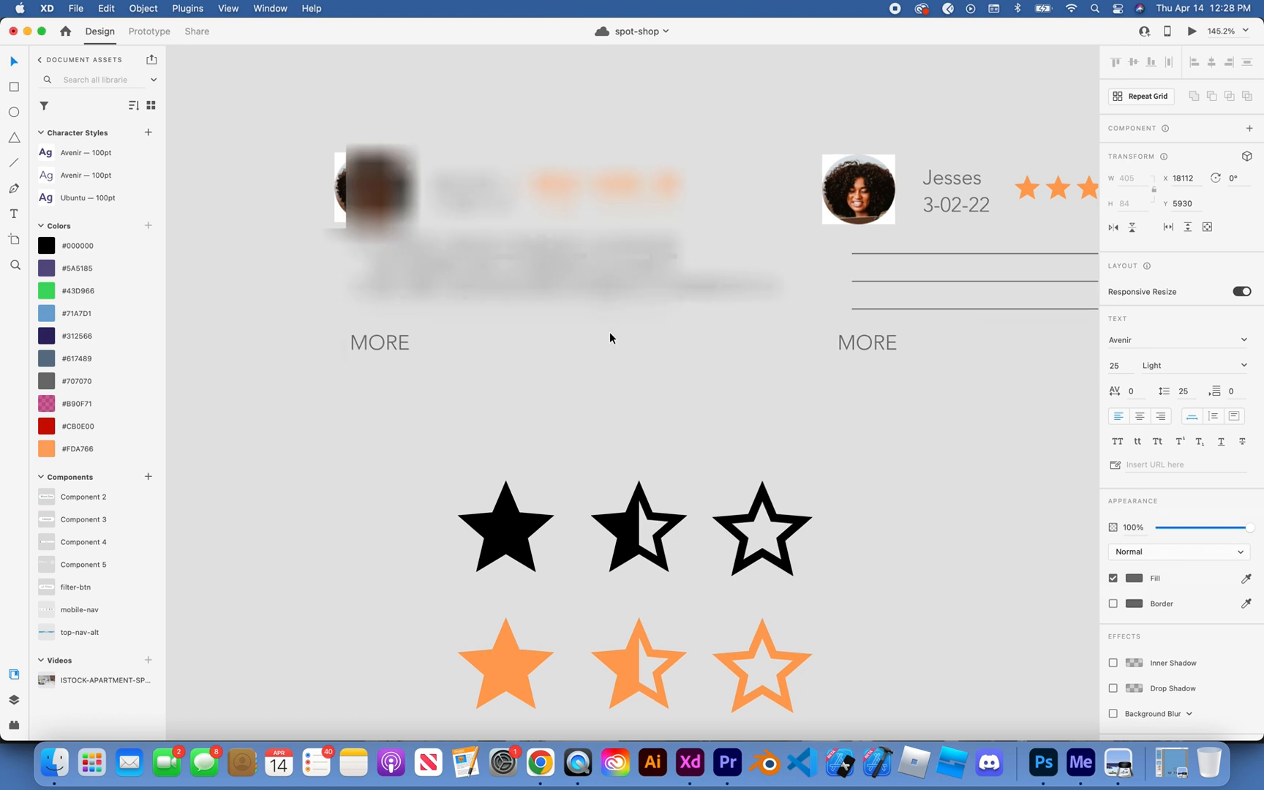
scroll(609, 332, "up", 5)
left_click(573, 247)
left_click_drag(573, 247, 578, 423)
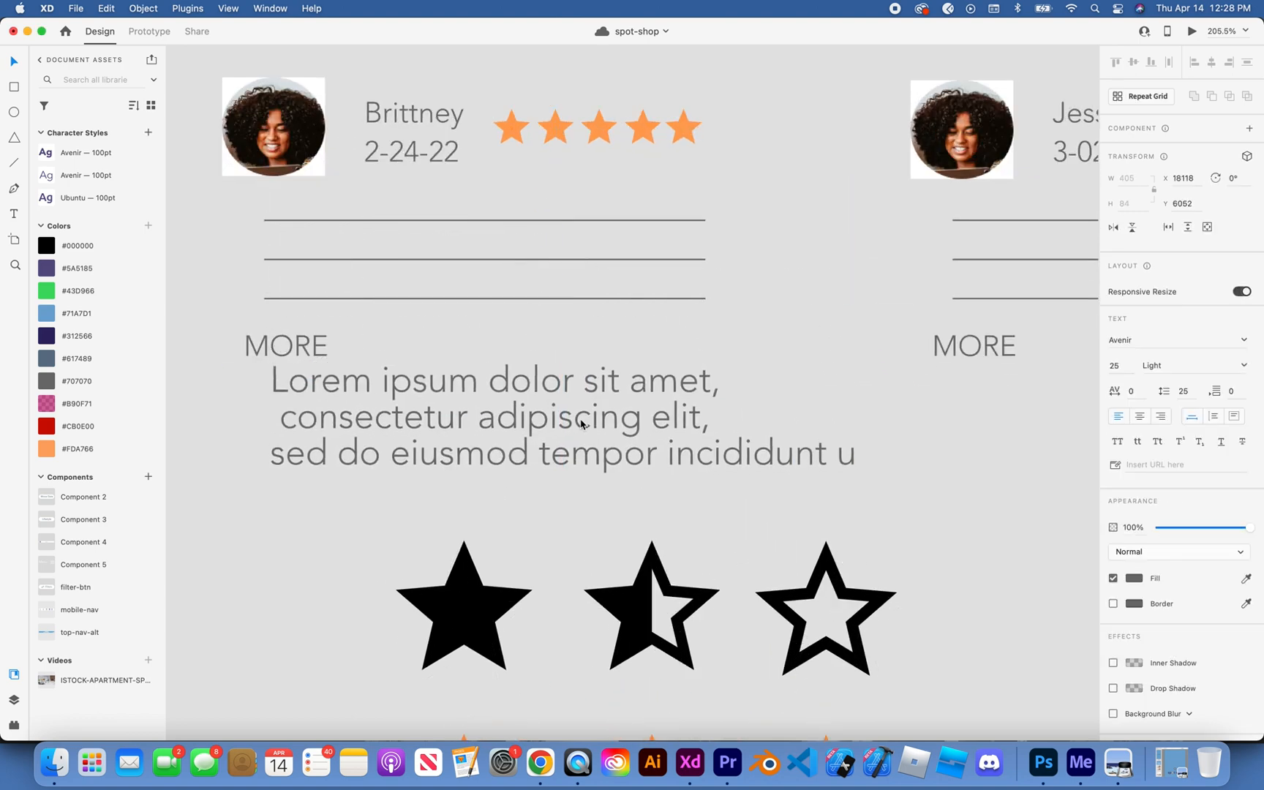
Step: Trim the end of the review text's third line so it ends with "tempor incid"
double_click(721, 442)
key("Right")
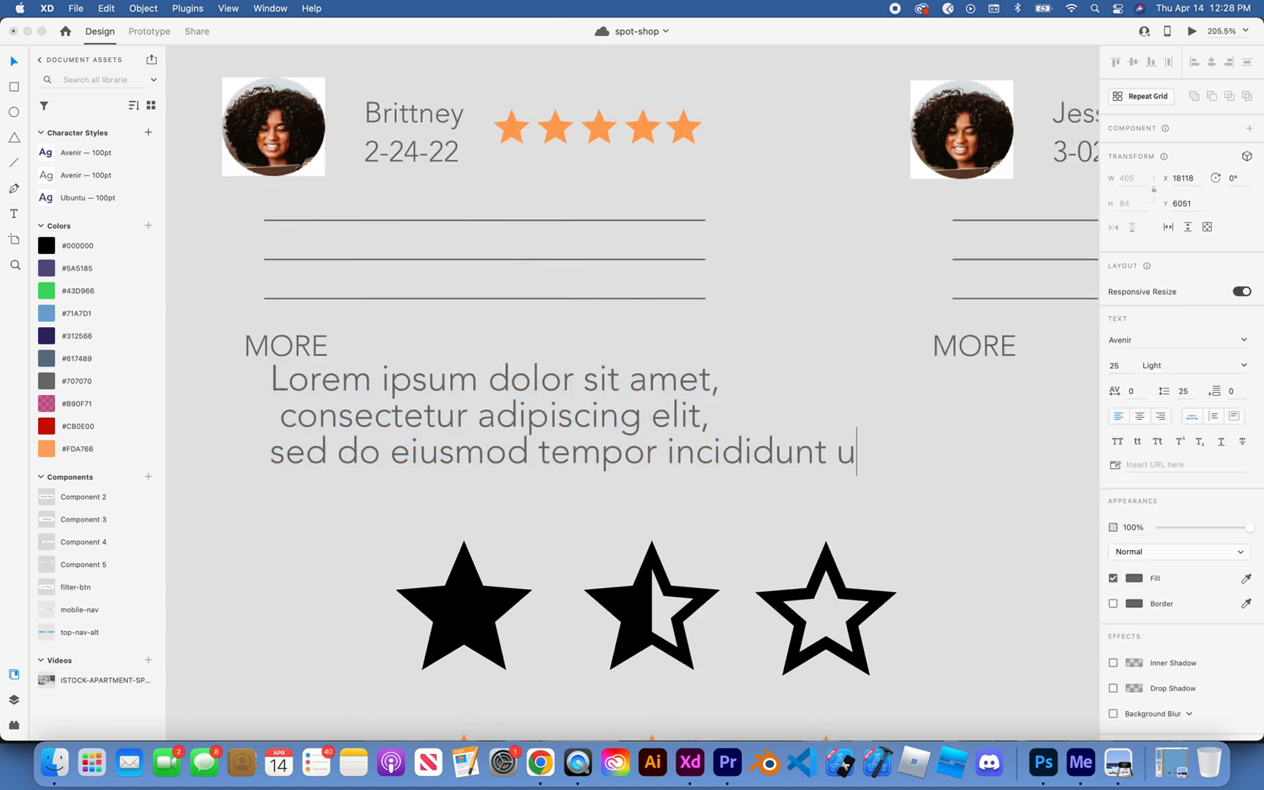
key("BackSpace")
key("BackSpace")
key("BackSpace")
key("BackSpace")
key("BackSpace")
key("BackSpace")
key("BackSpace")
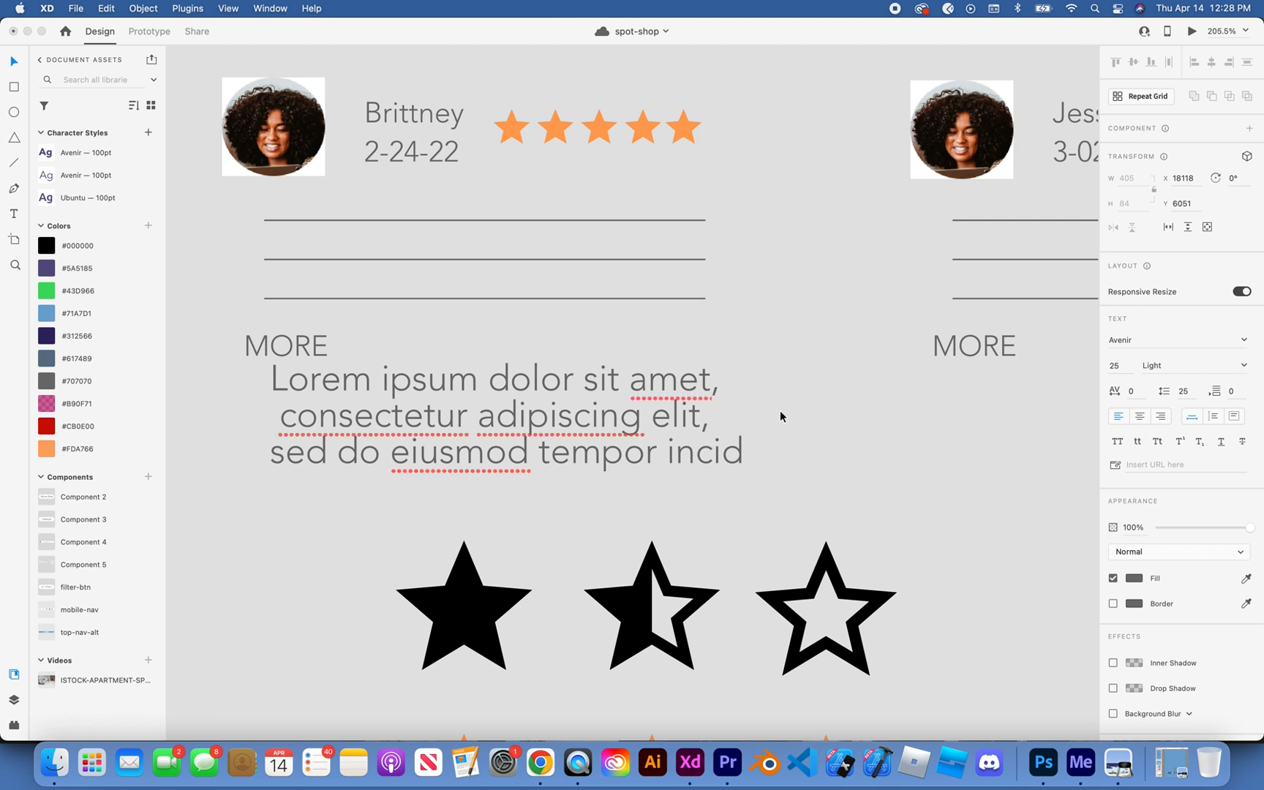
key("Escape")
key("Escape")
Step: Clean up the review text: remove the space before "consectetur" and the line-end commas, and end it with a period
scroll(668, 367, "down", 2)
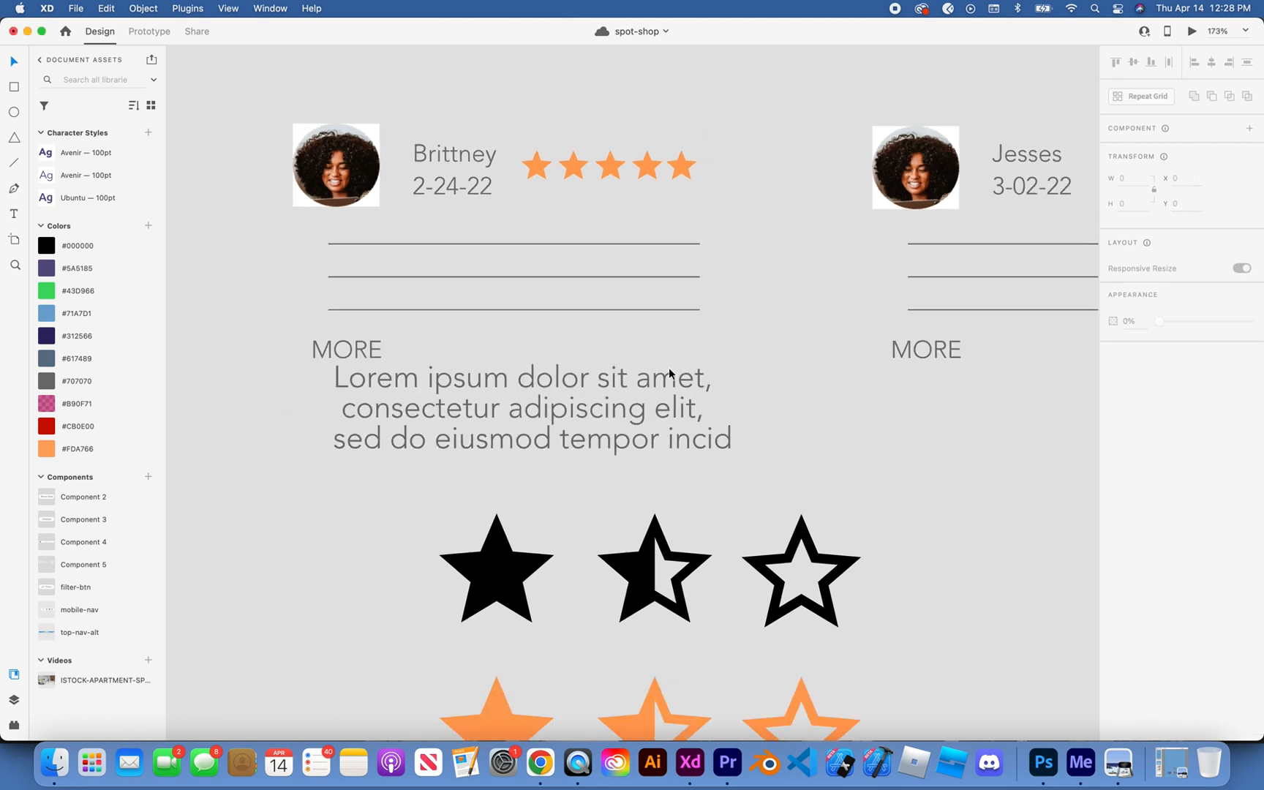
double_click(345, 410)
triple_click(345, 408)
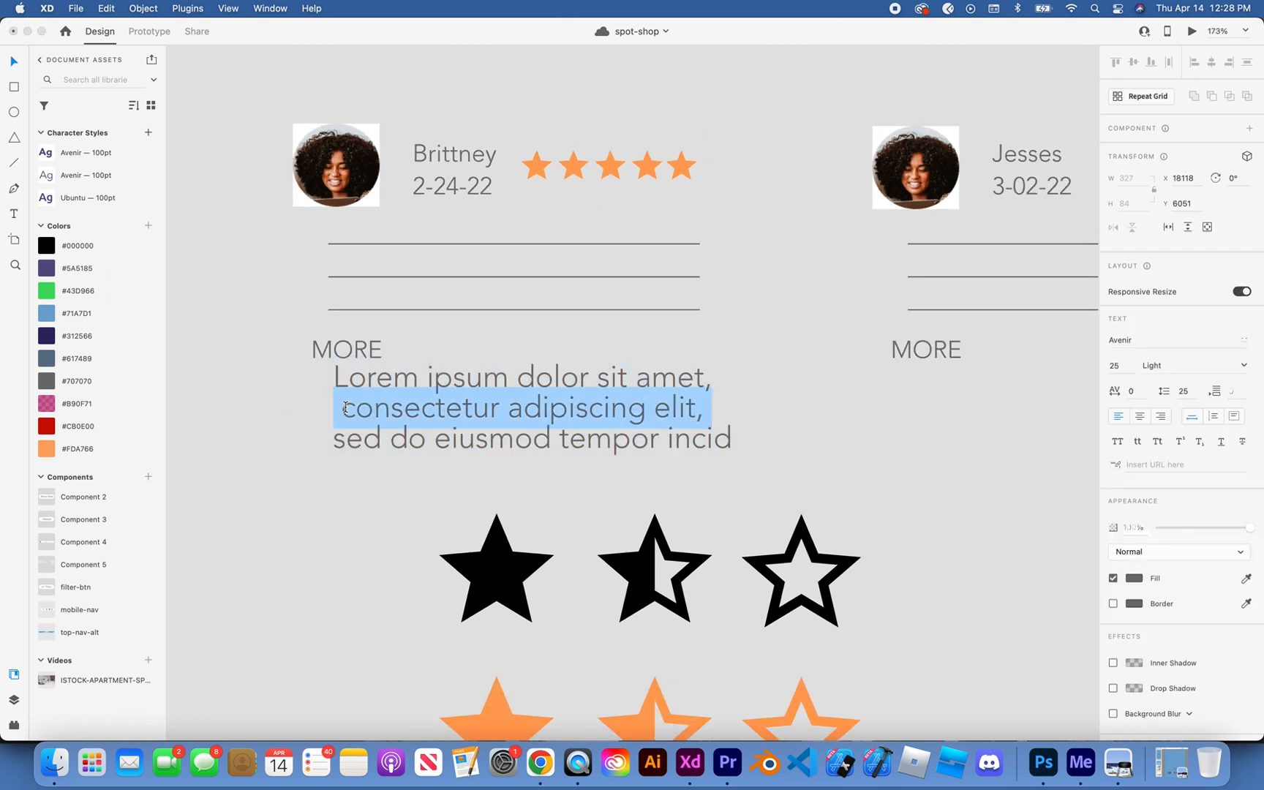
left_click(344, 410)
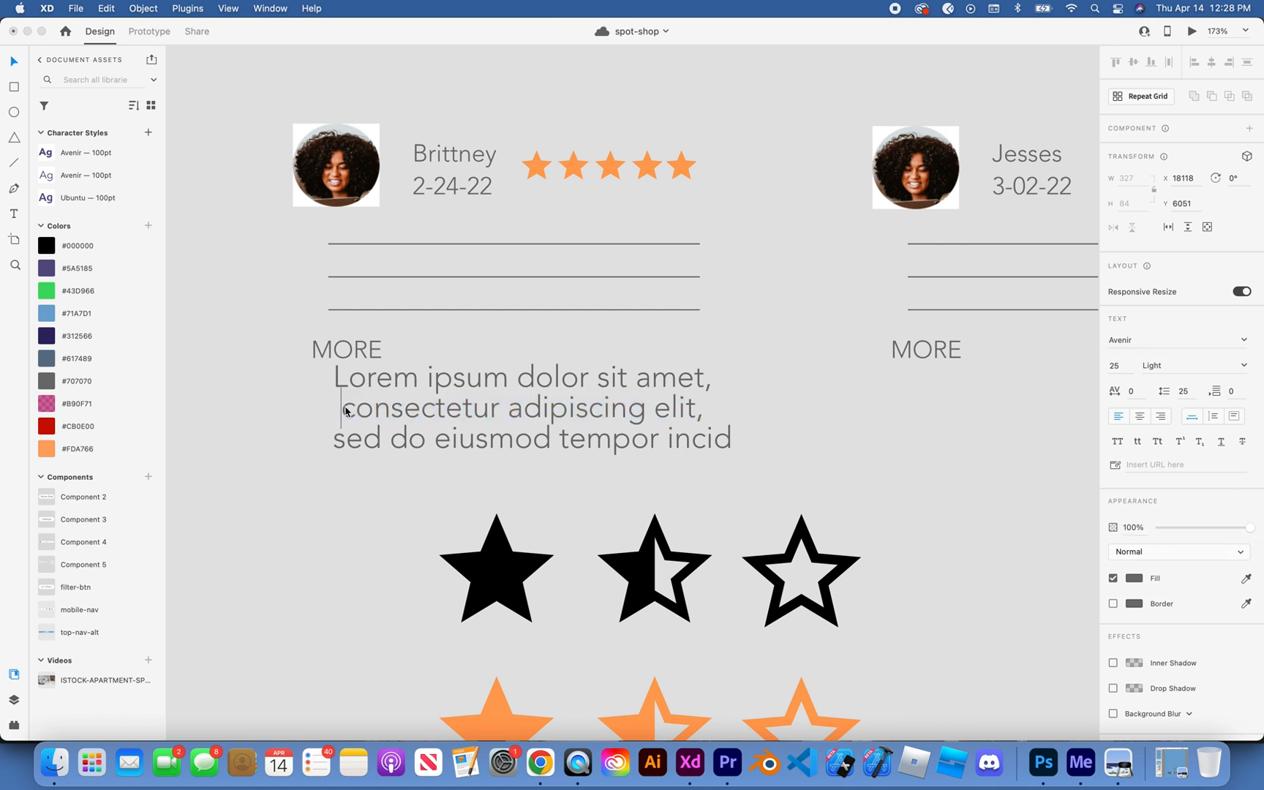
left_click(733, 437)
type(".")
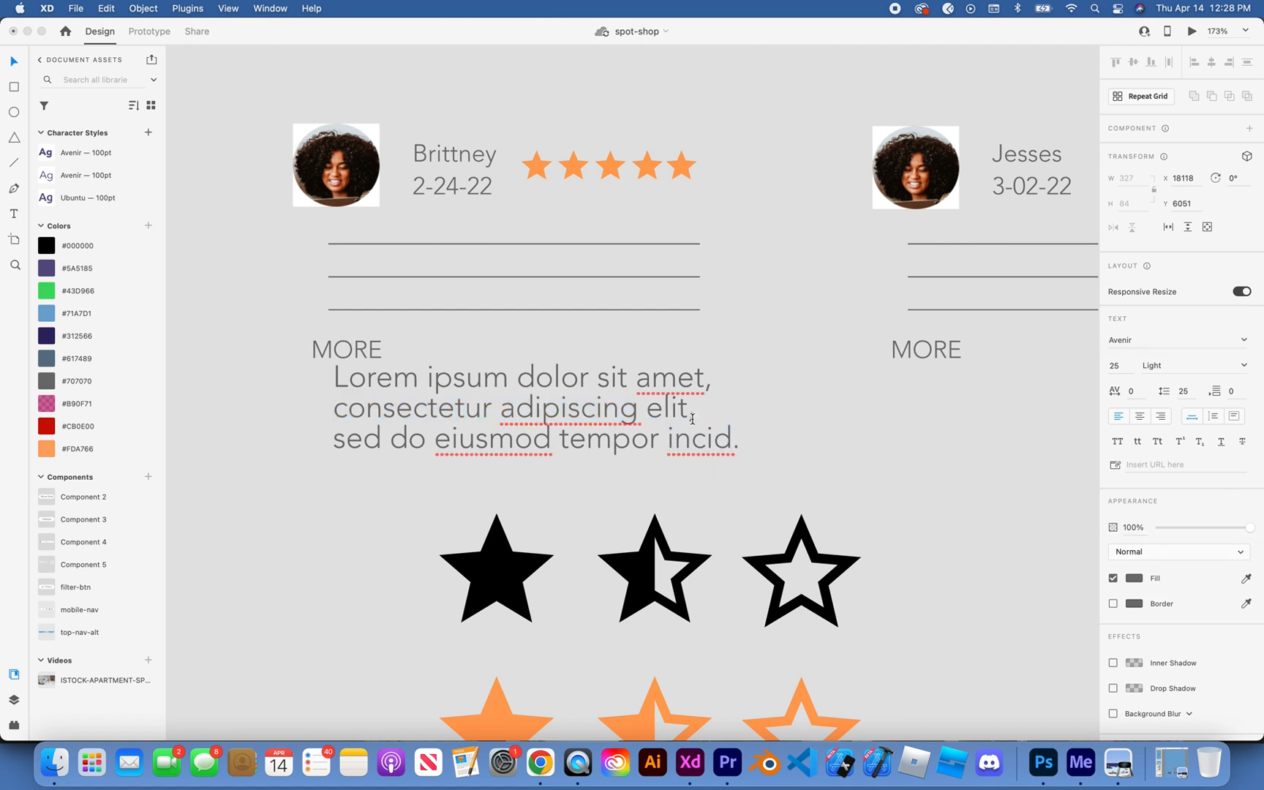
left_click(693, 418)
left_click(694, 416)
key("BackSpace")
left_click(712, 387)
key("BackSpace")
left_click(753, 362)
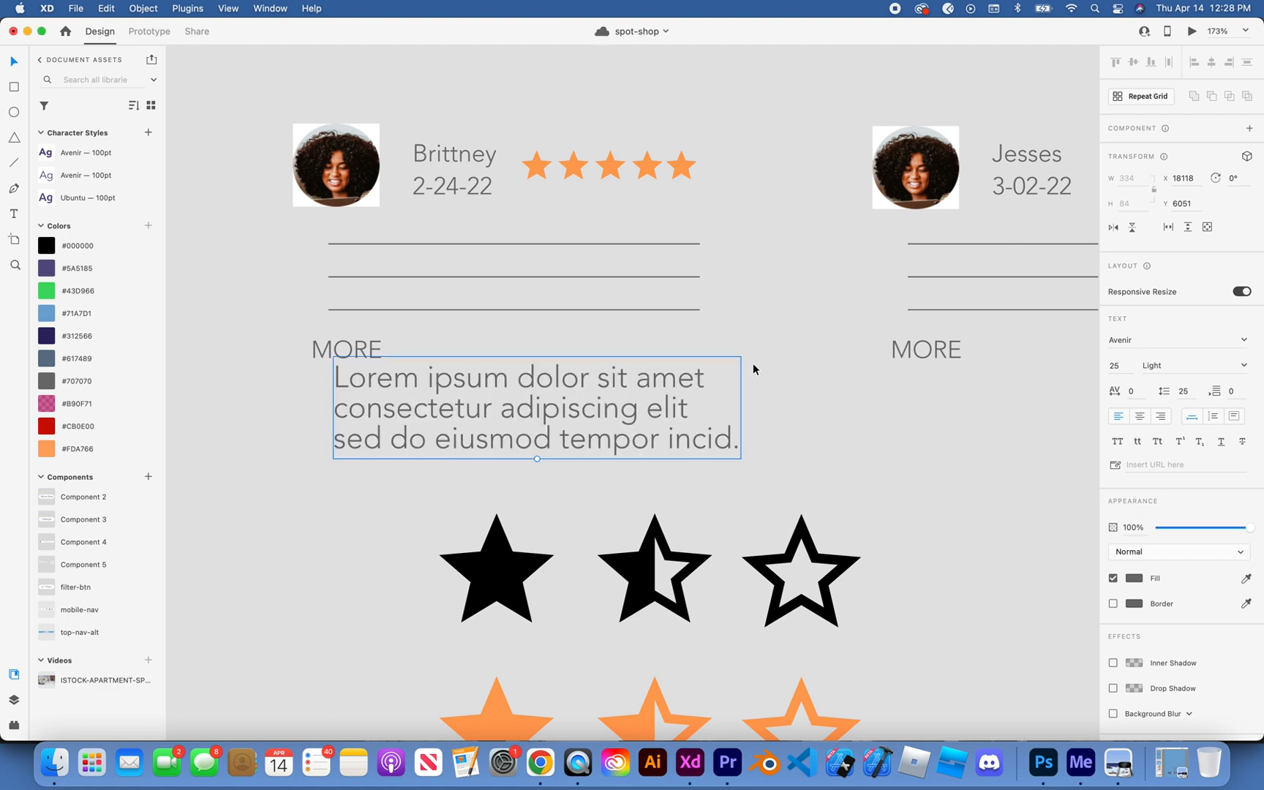
Step: Delete the first review card's three placeholder lines and move the lorem ipsum review text into their place
left_click(747, 357)
double_click(567, 243)
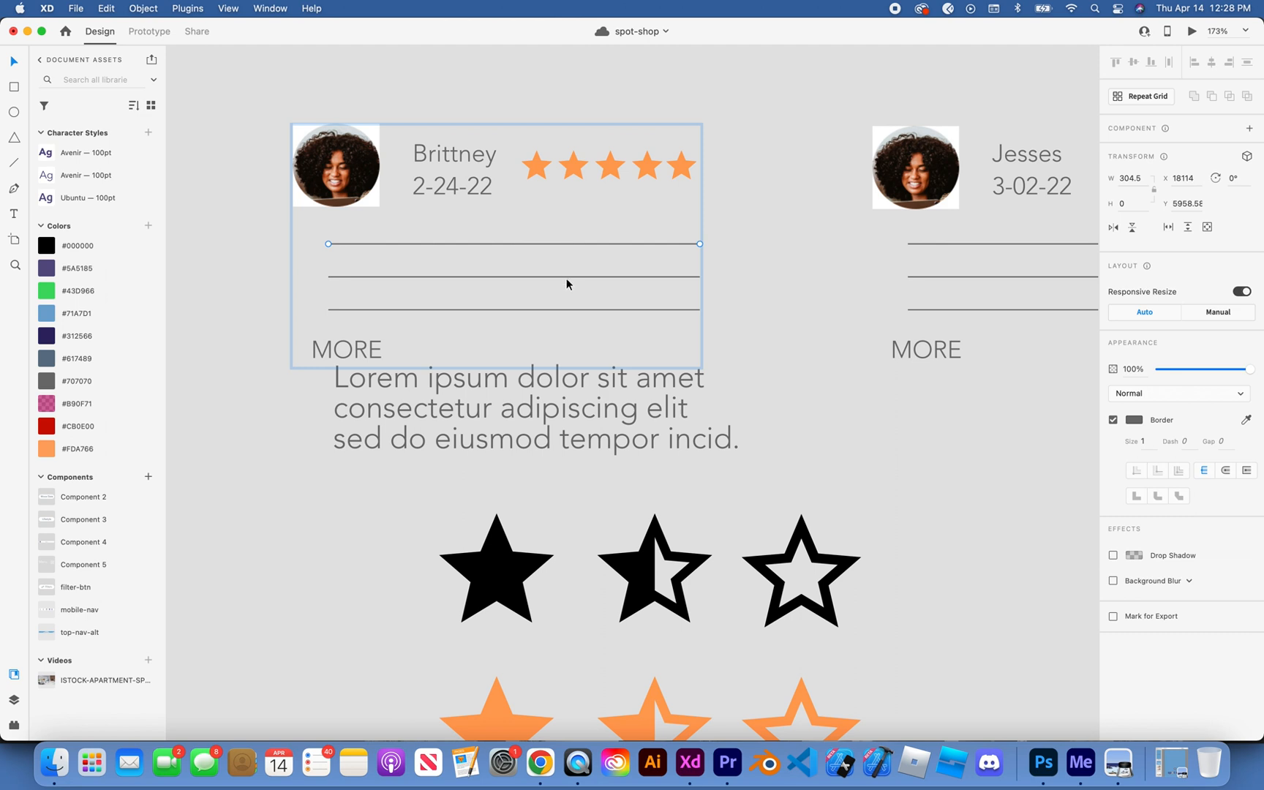
left_click(566, 277, "shift")
left_click(561, 310, "shift")
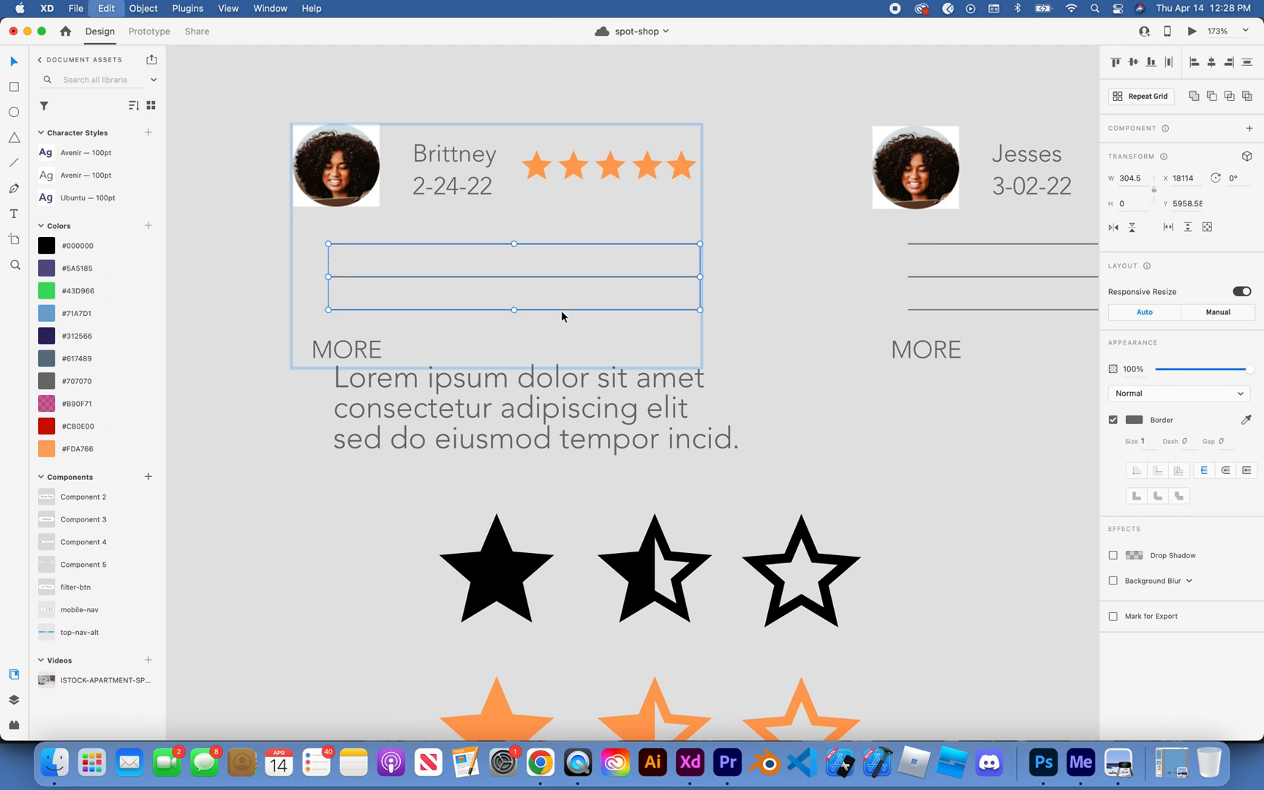
key("Delete")
left_click_drag(601, 395, 589, 253)
left_click(742, 237)
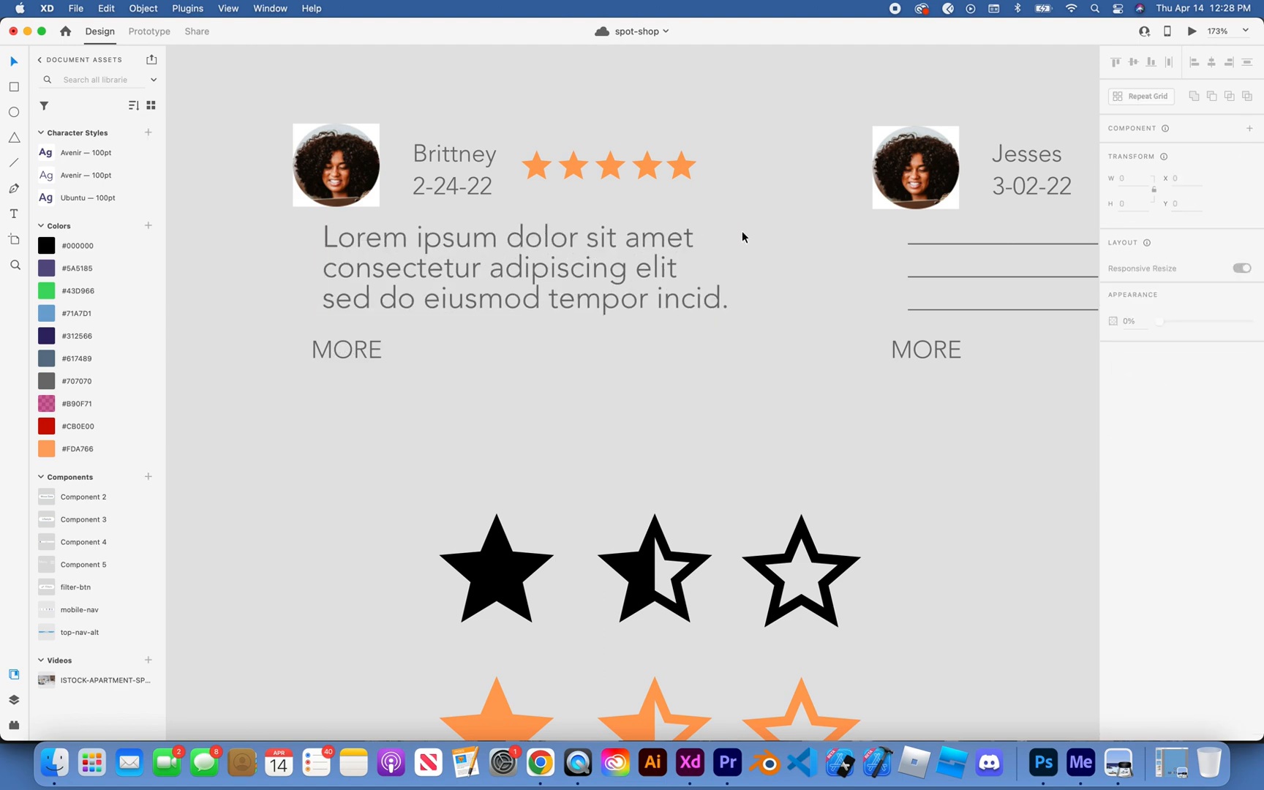
scroll(766, 230, "down", 5)
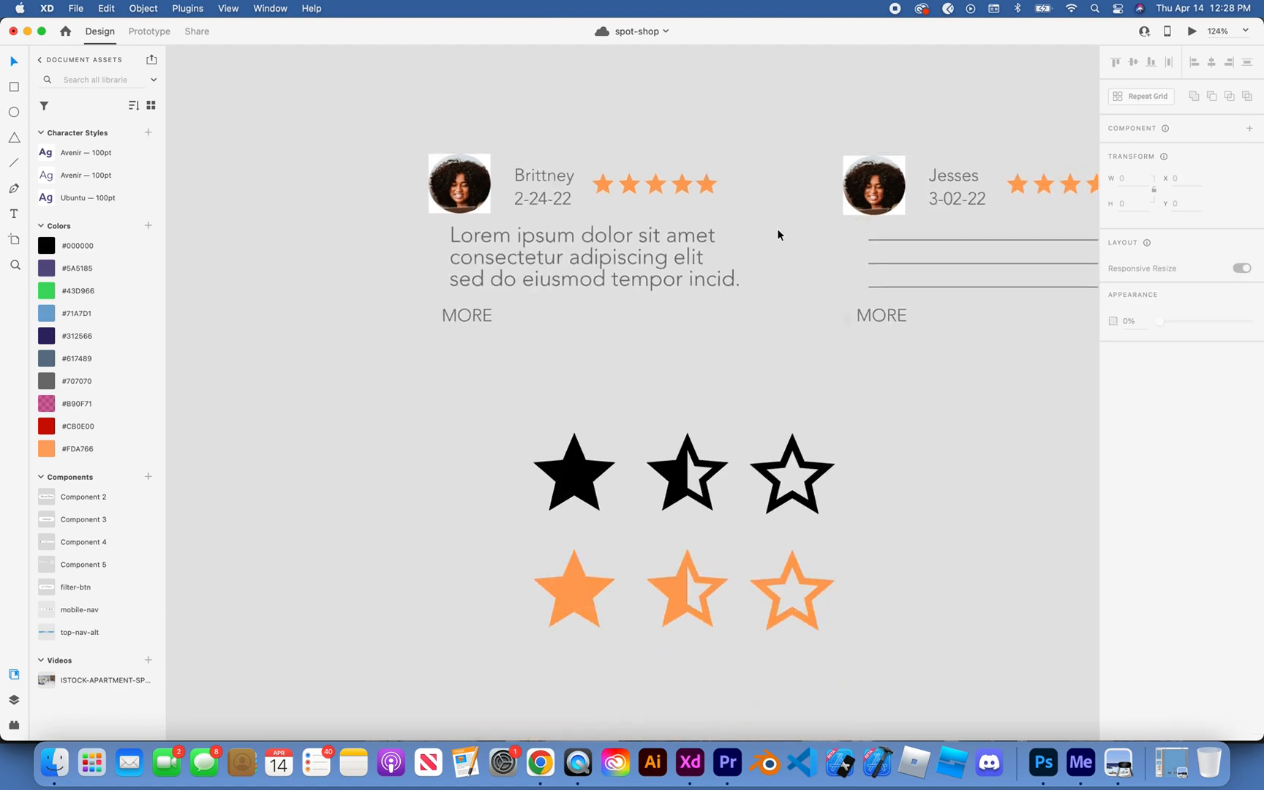
scroll(777, 229, "right", 5)
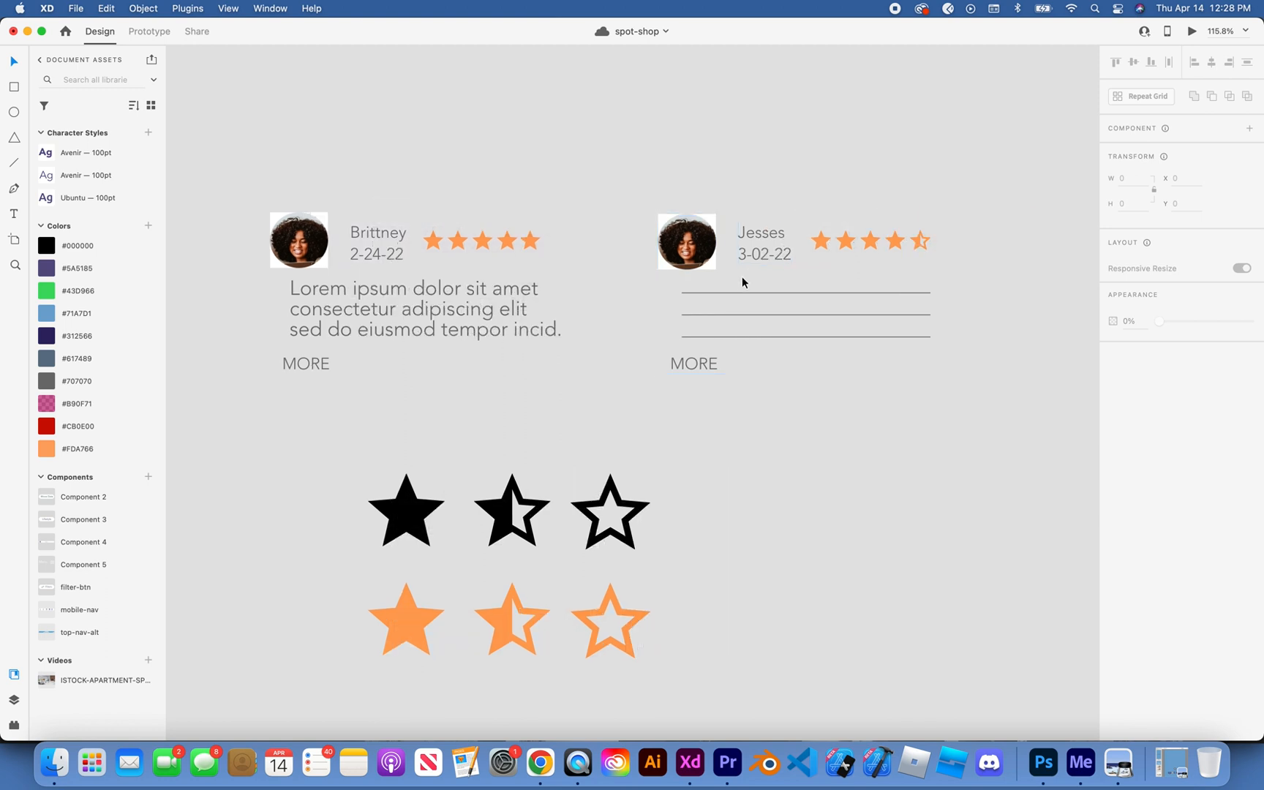
Step: Delete the three placeholder lines from the second review card
left_click(738, 290)
double_click(738, 291)
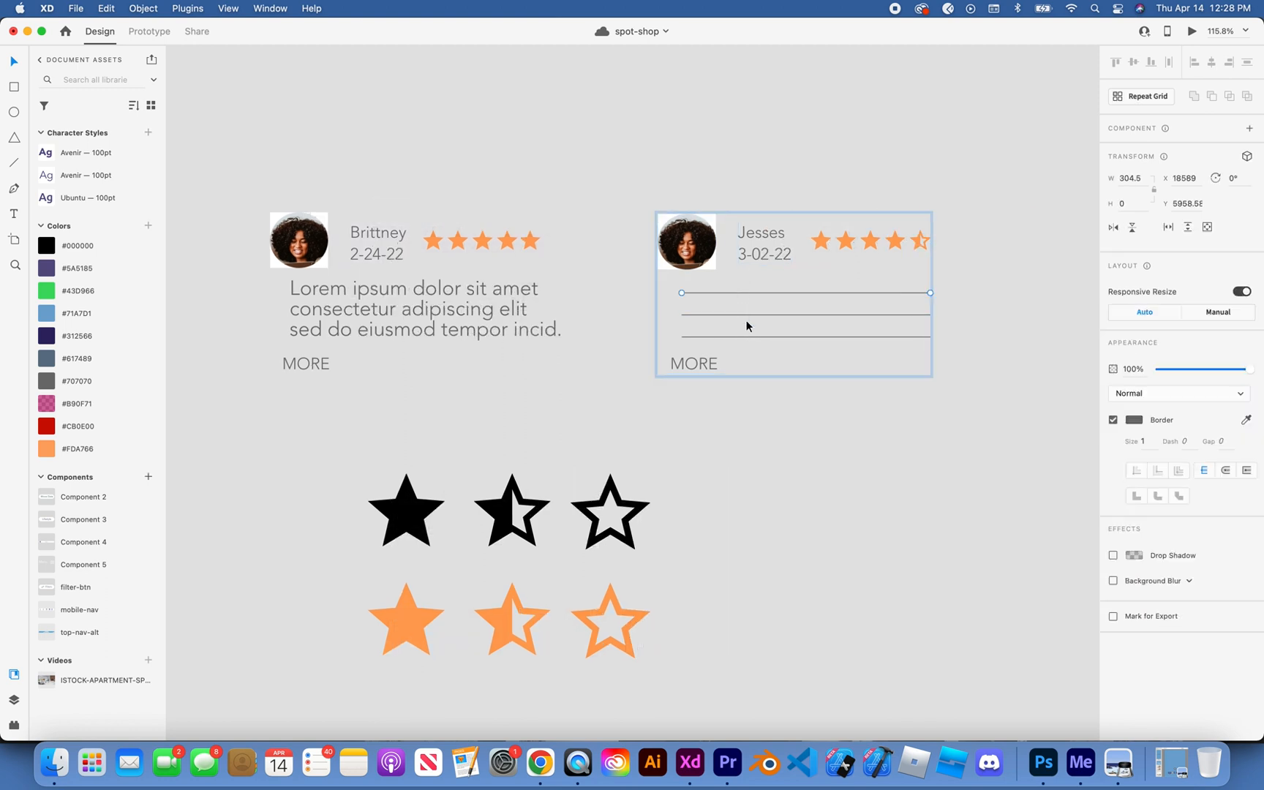
left_click(750, 316, "shift")
left_click(750, 337, "shift")
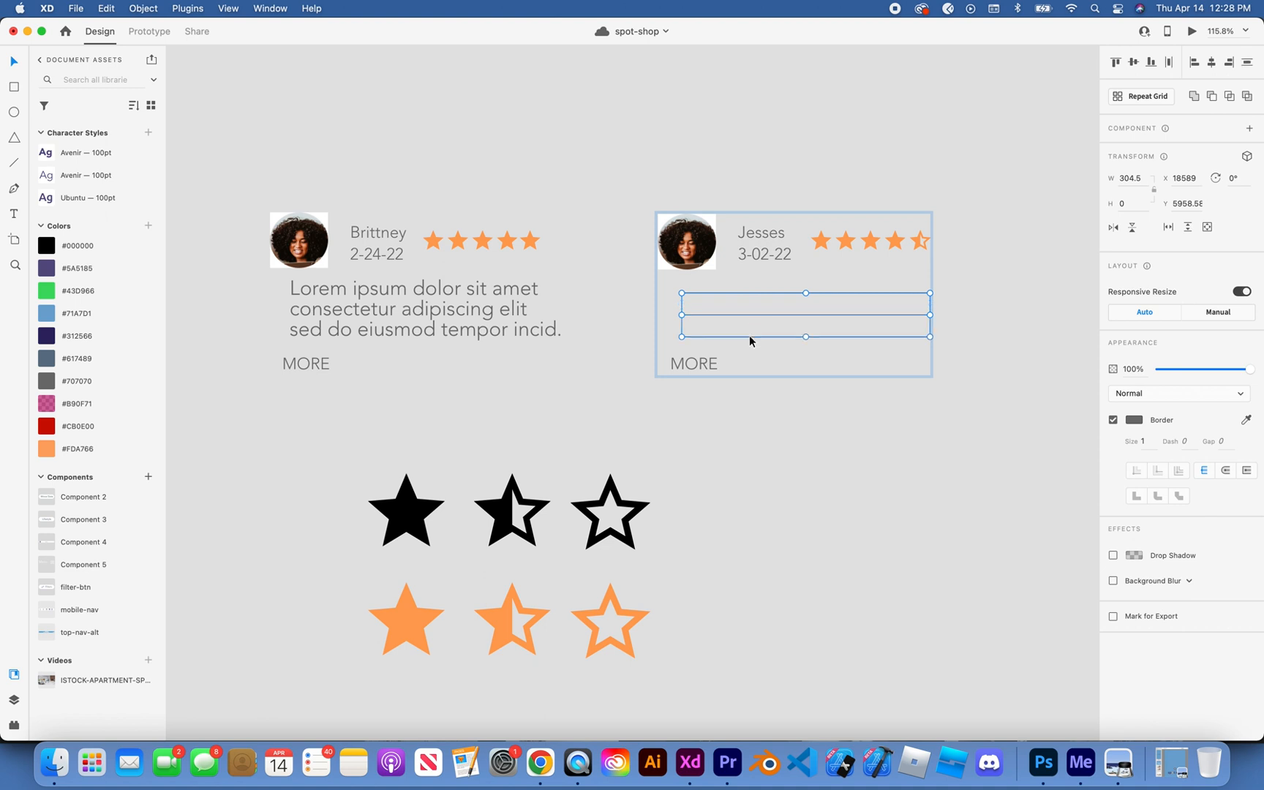
key("Delete")
Step: Duplicate the first card's lorem ipsum review text into the empty space above the second card's MORE label
left_click(508, 310)
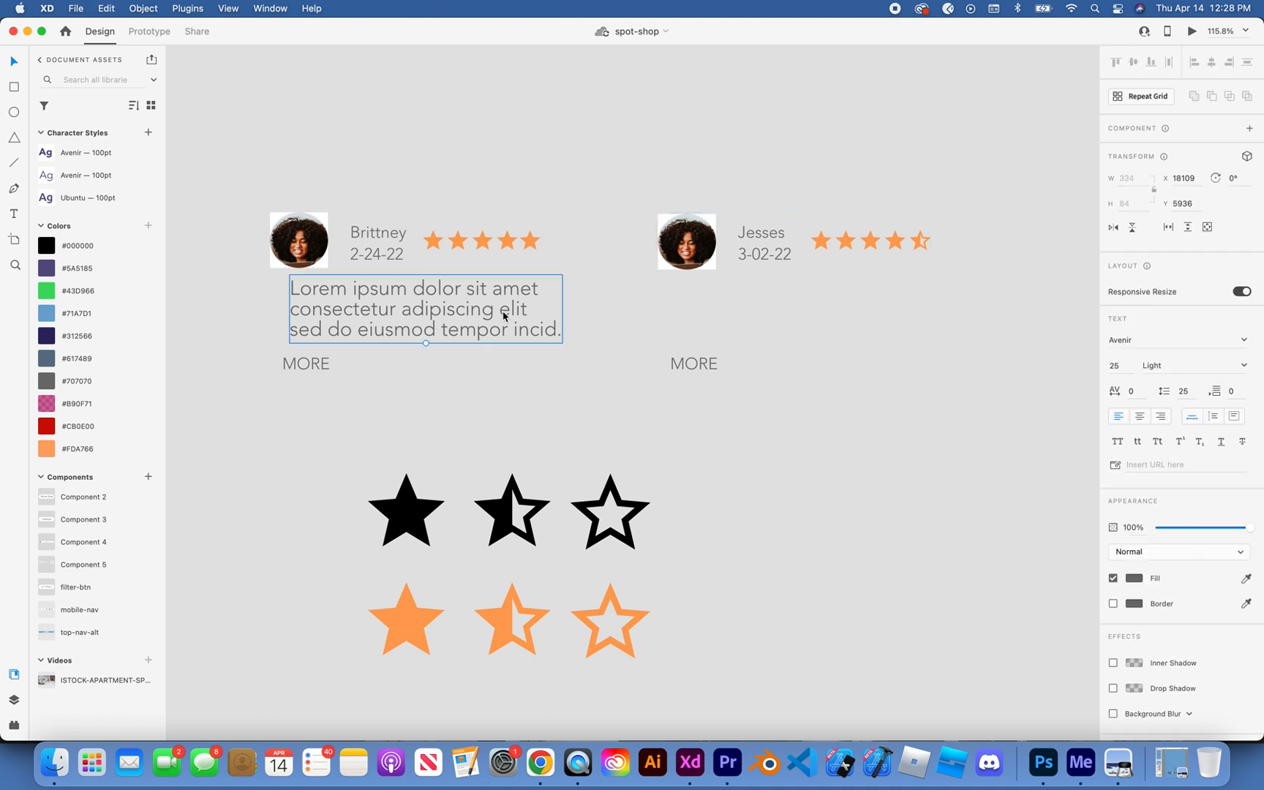
left_click_drag(507, 310, 888, 311)
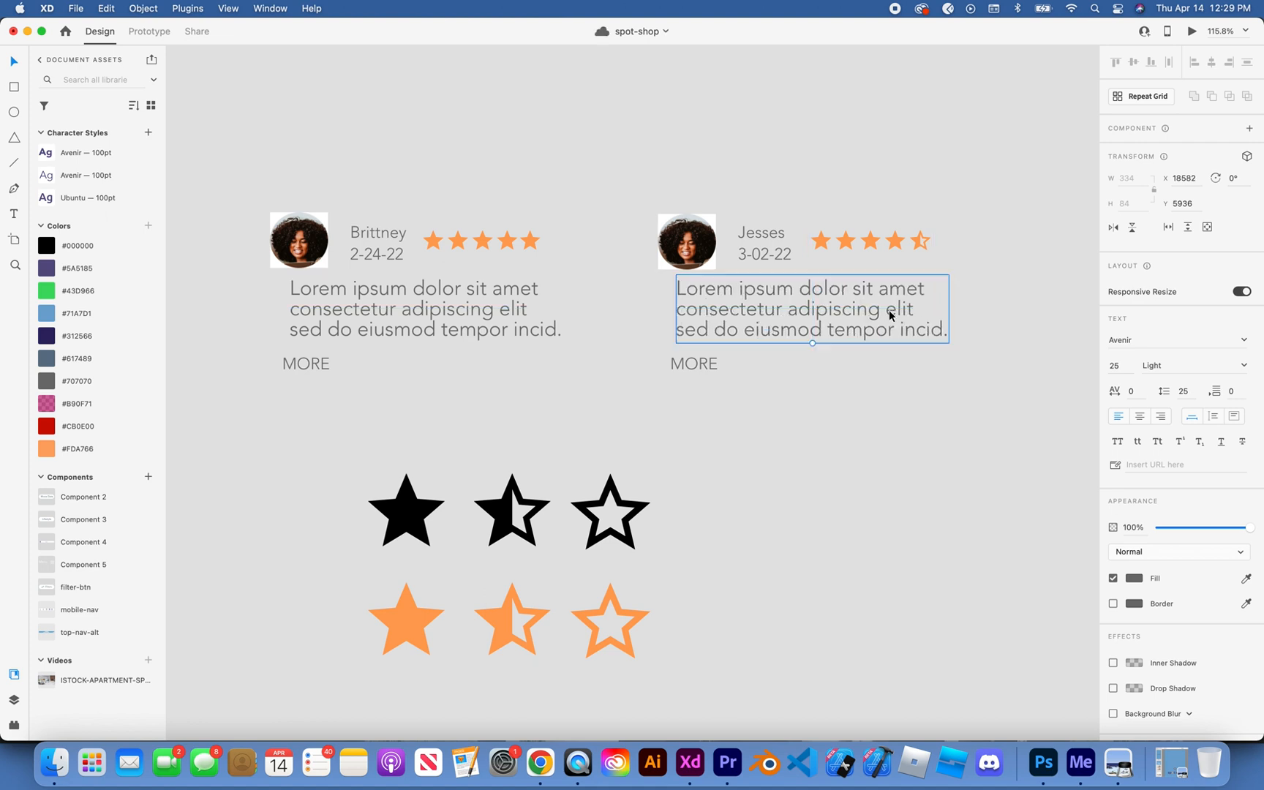
left_click(1001, 233)
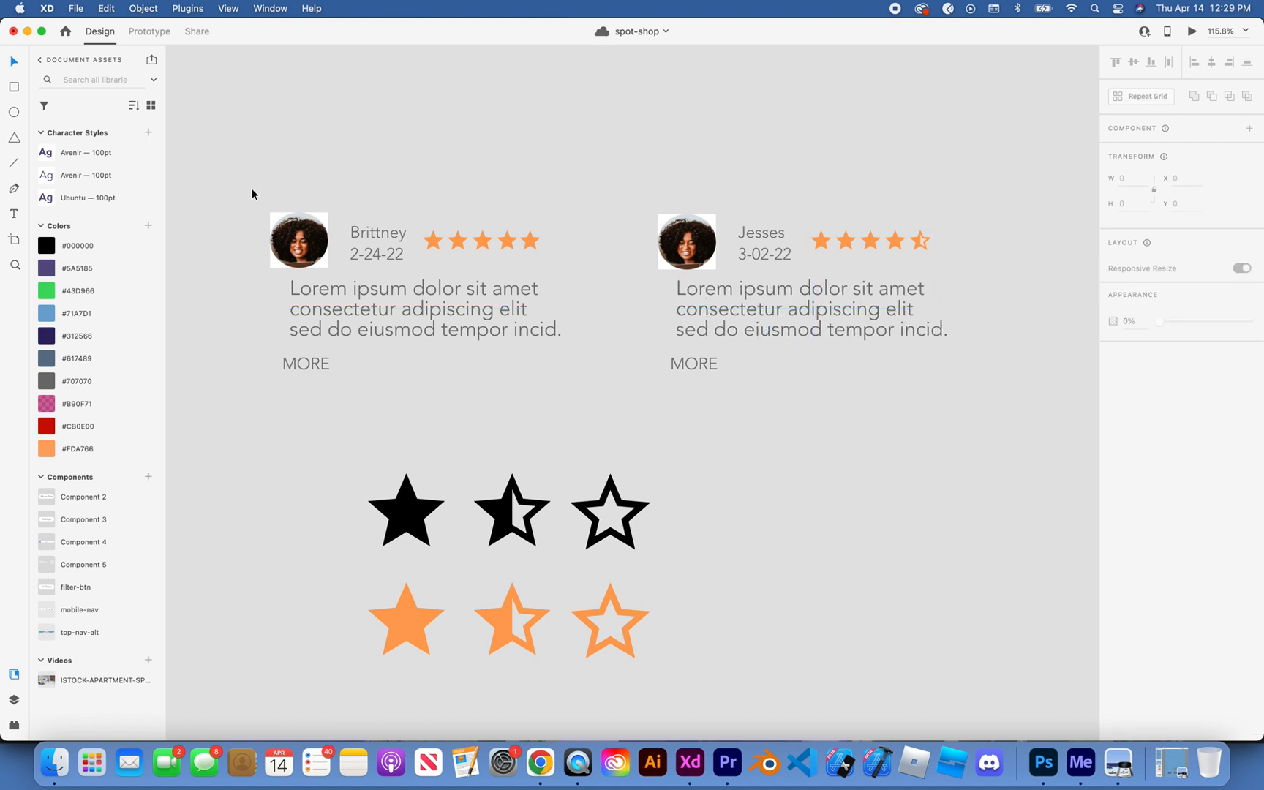
Step: Recolor the first review card's MORE label with a green sampled from the location map
left_click(307, 362)
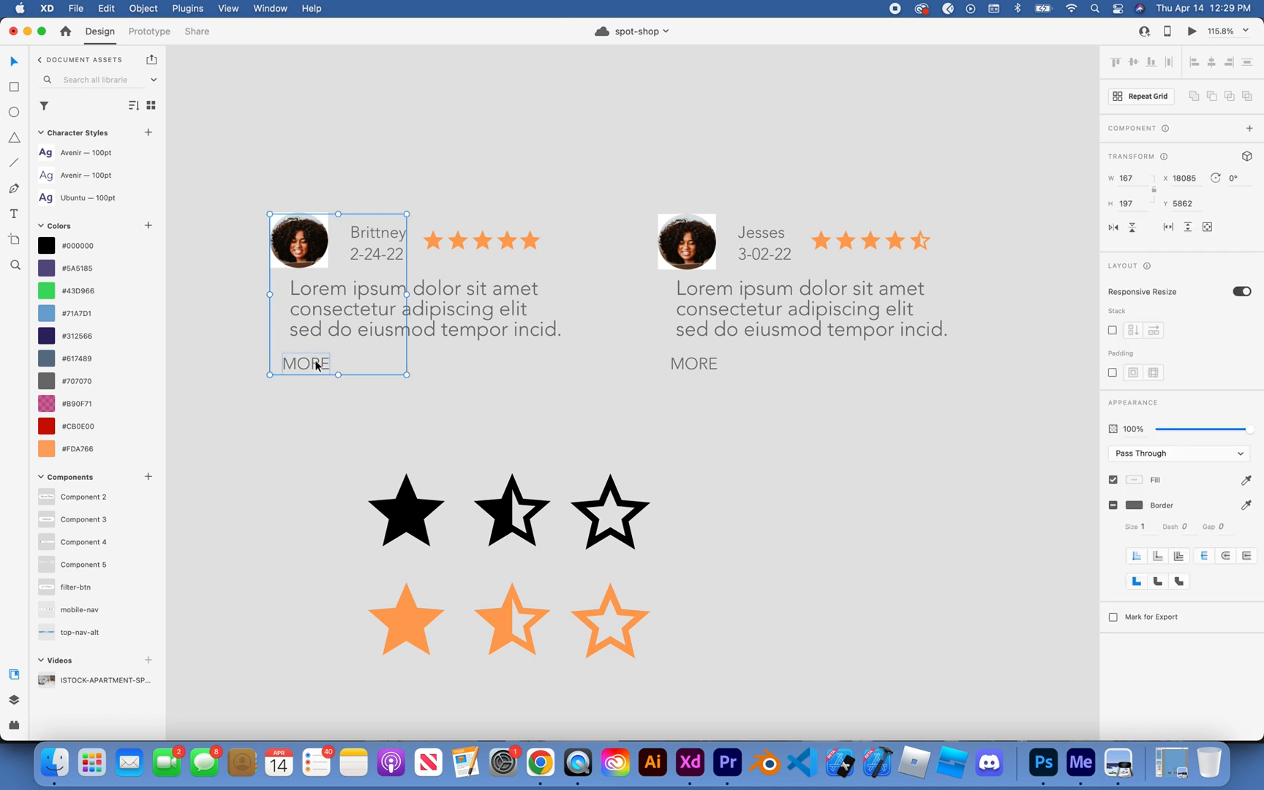
double_click(317, 364)
scroll(317, 364, "down", 5)
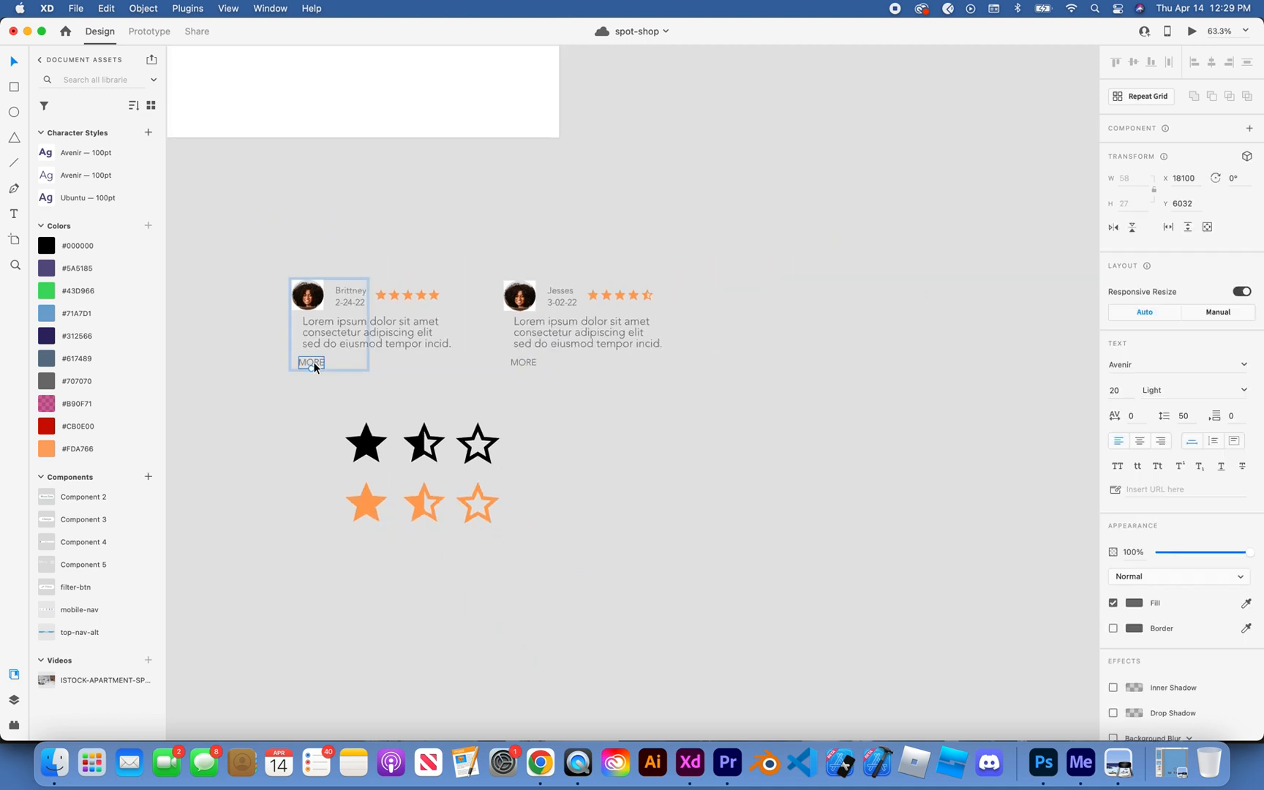
scroll(313, 361, "down", 1)
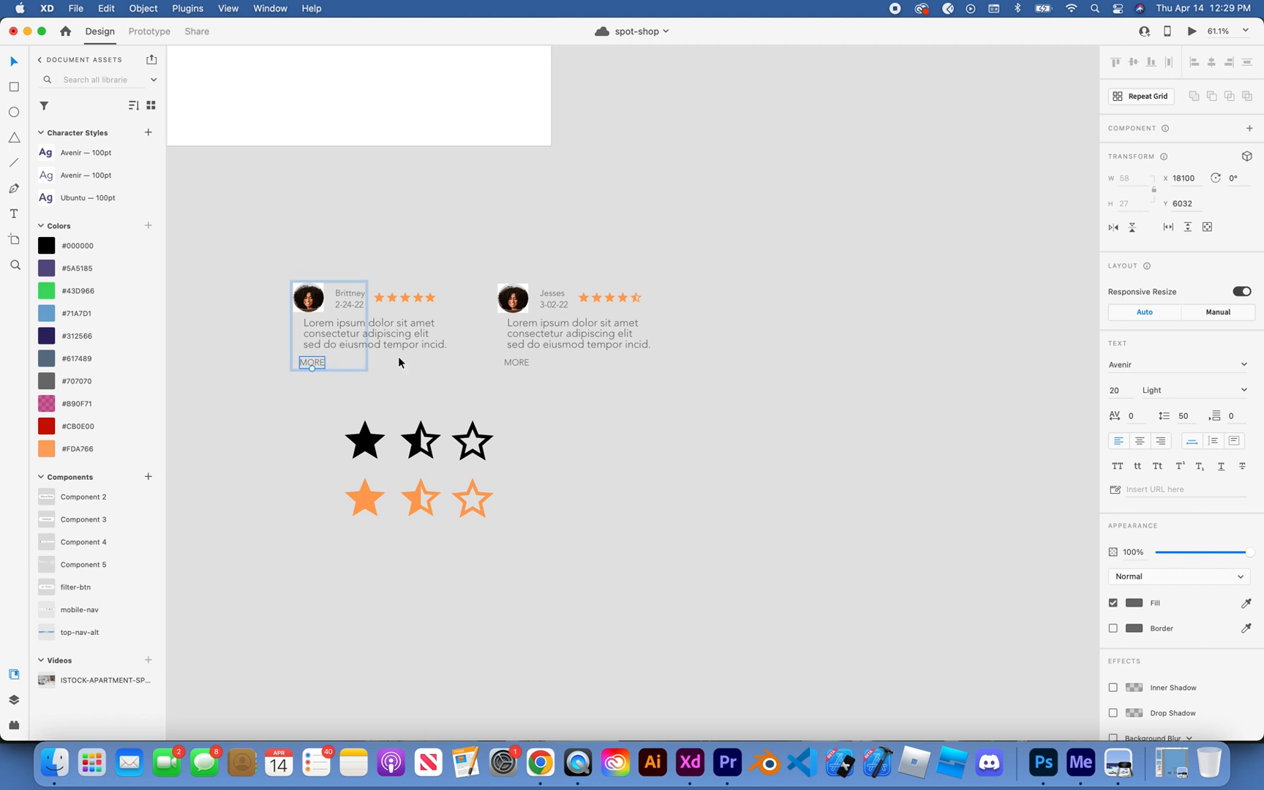
scroll(399, 361, "down", 5)
key("i")
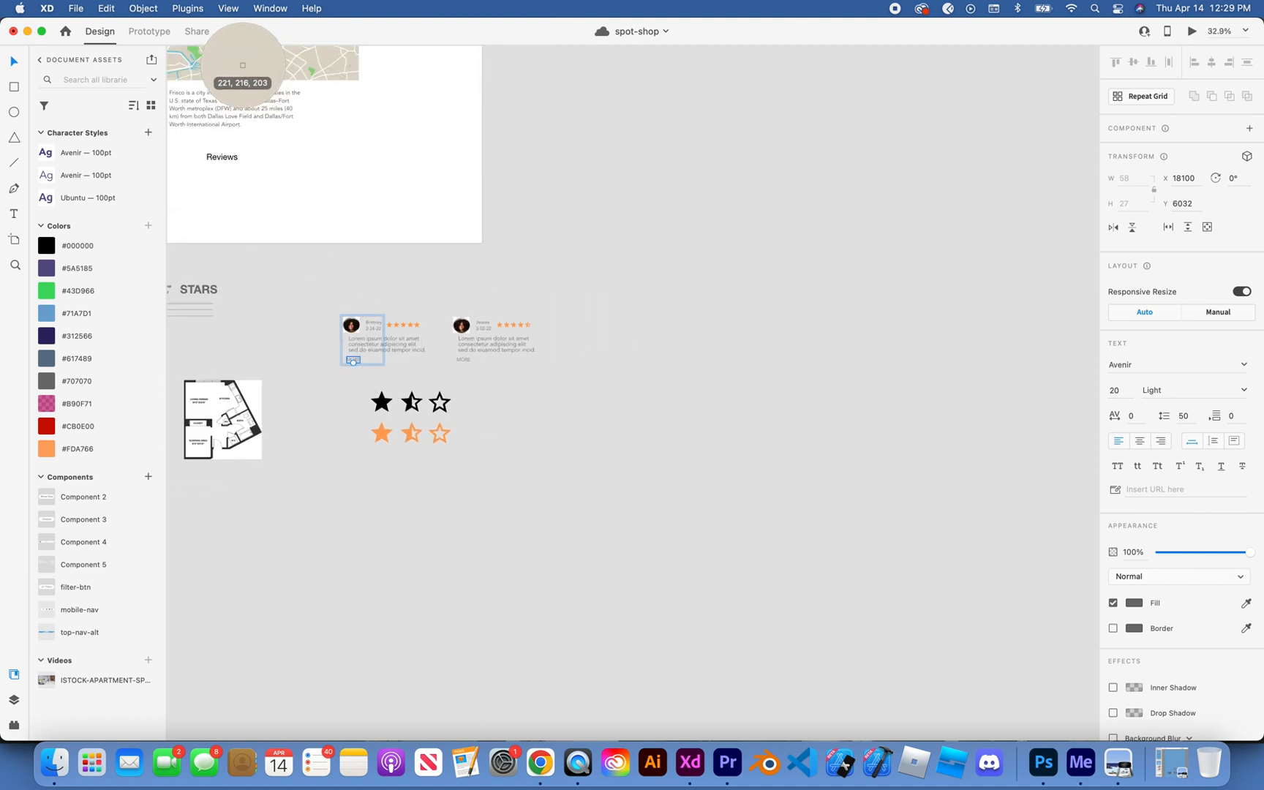
left_click(240, 57)
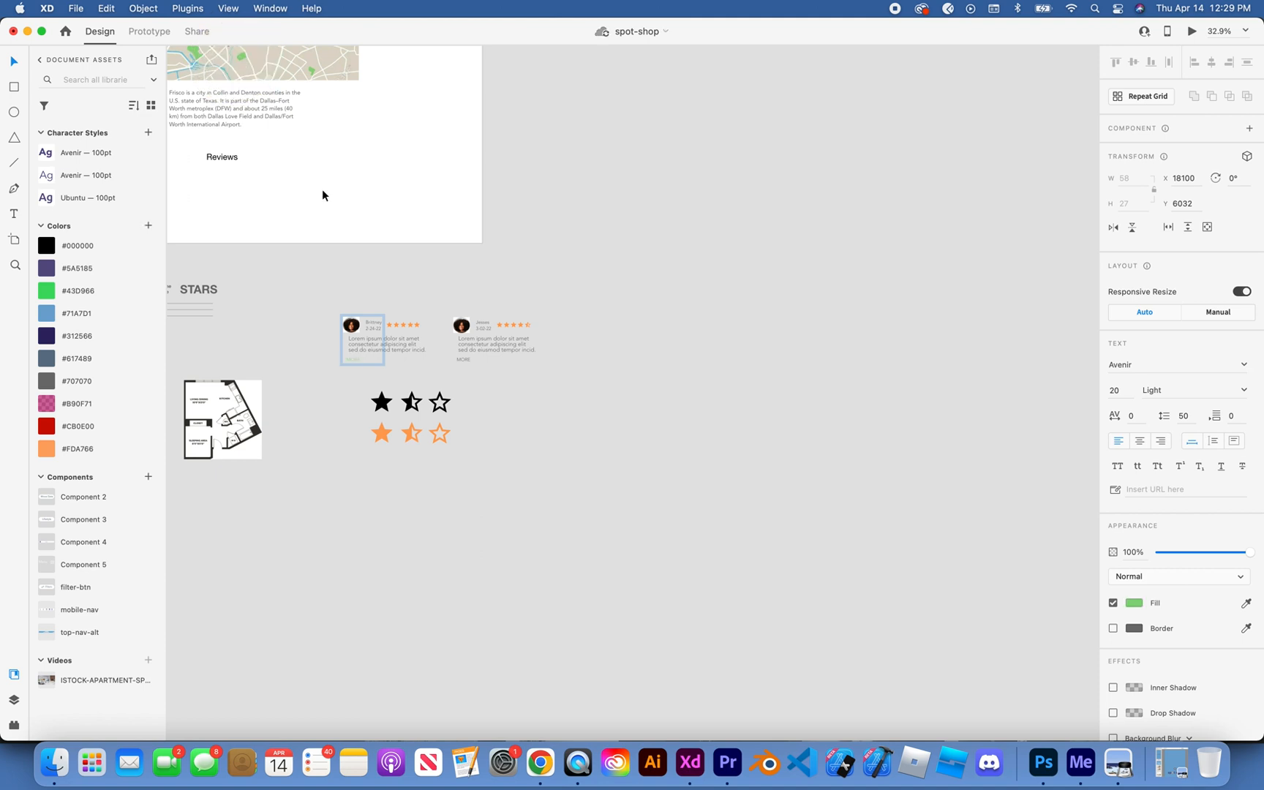
left_click(342, 228)
Step: Match the second review card's MORE label to the green of the first card's label
scroll(343, 228, "up", 5)
scroll(342, 228, "down", 2)
scroll(342, 228, "up", 3)
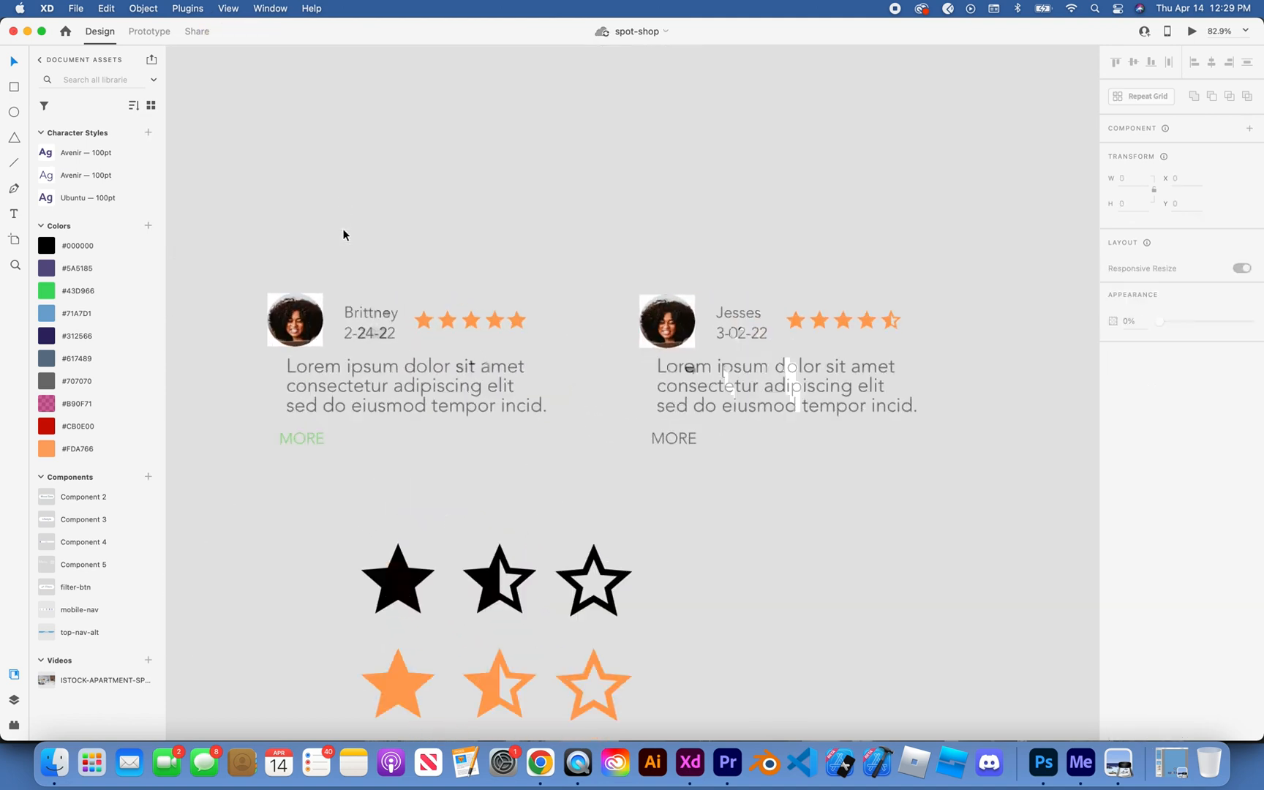
double_click(749, 485)
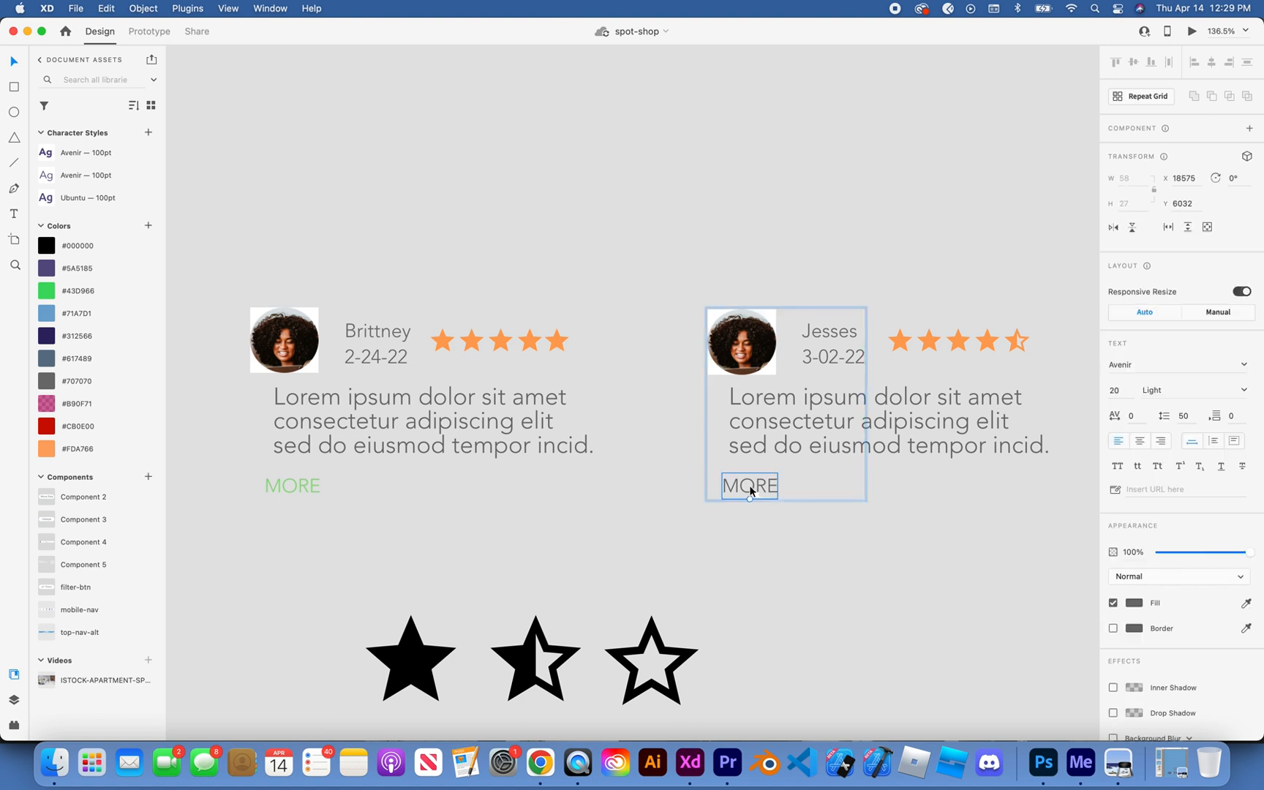
key("i")
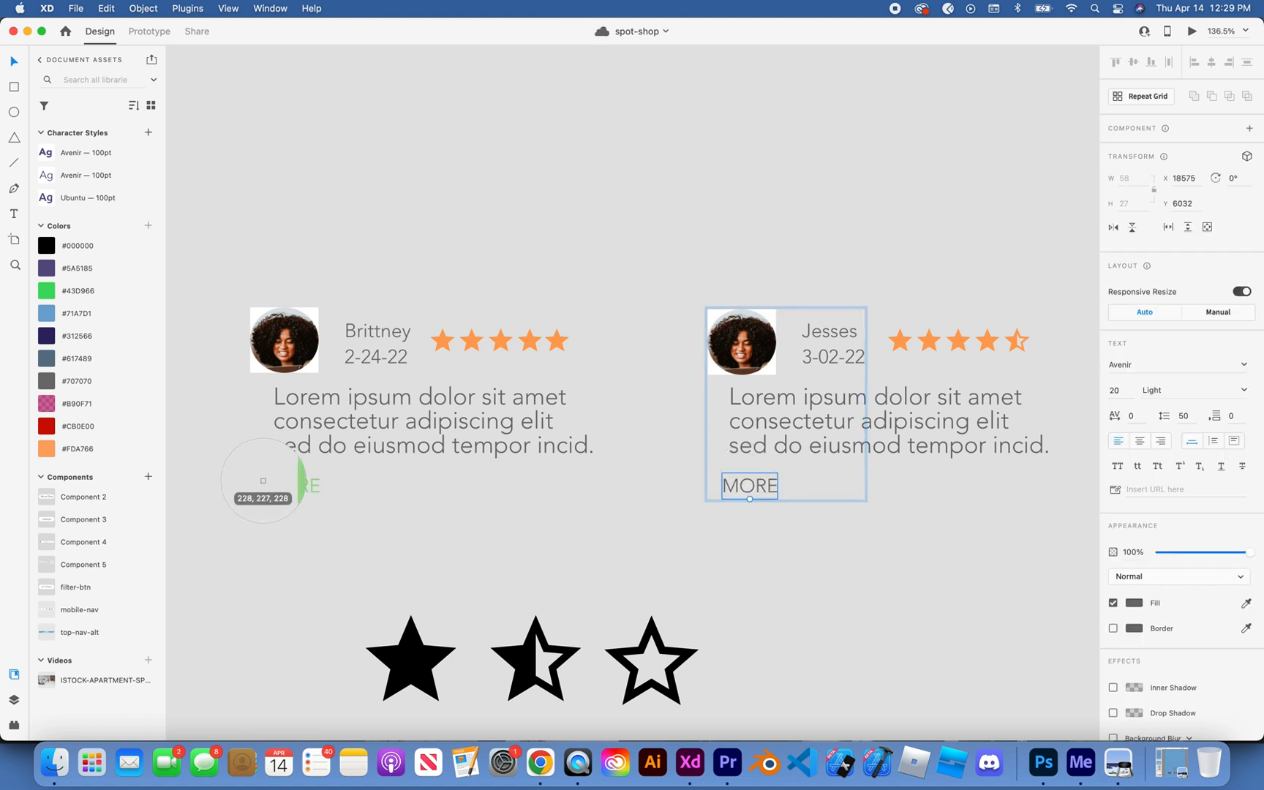
left_click(269, 485)
left_click(460, 543)
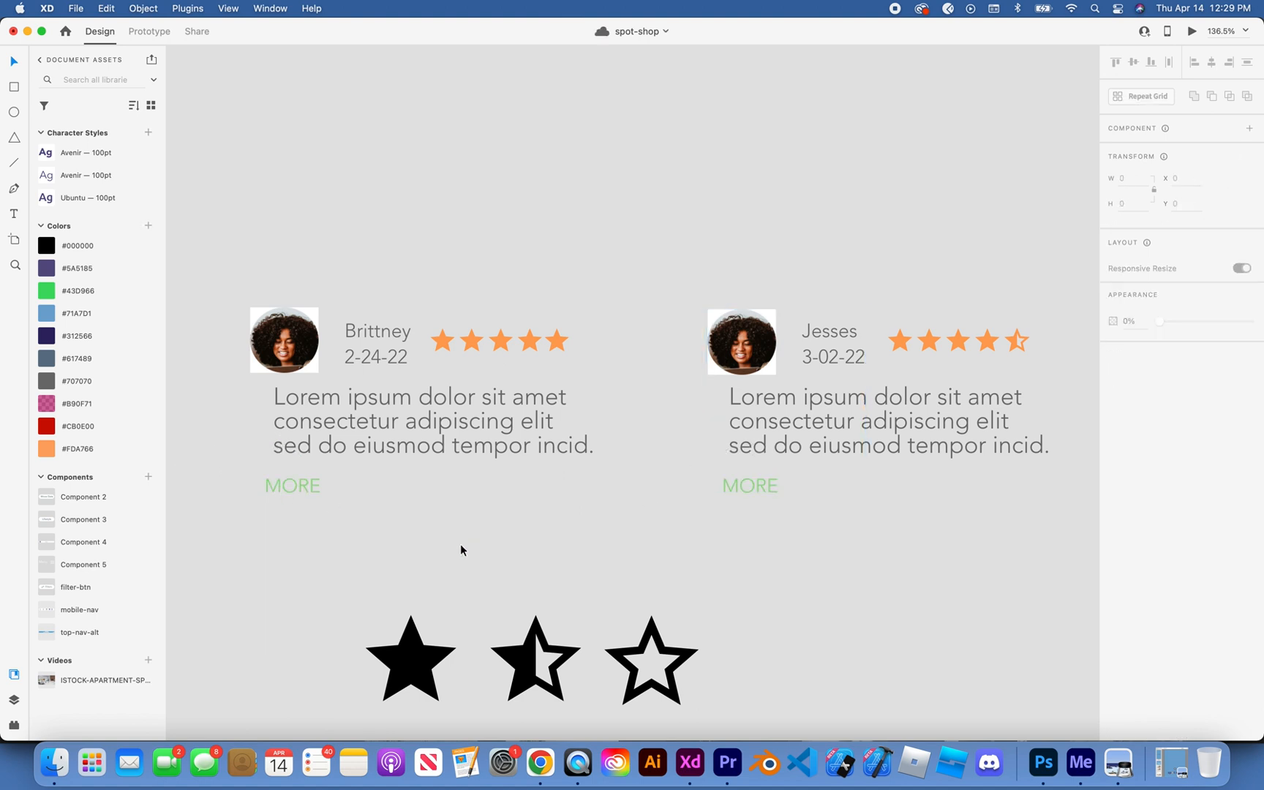
Step: Group all elements of the first review card and name the group review-card-1
scroll(460, 543, "down", 2)
left_click_drag(304, 367, 583, 531)
key("super+g")
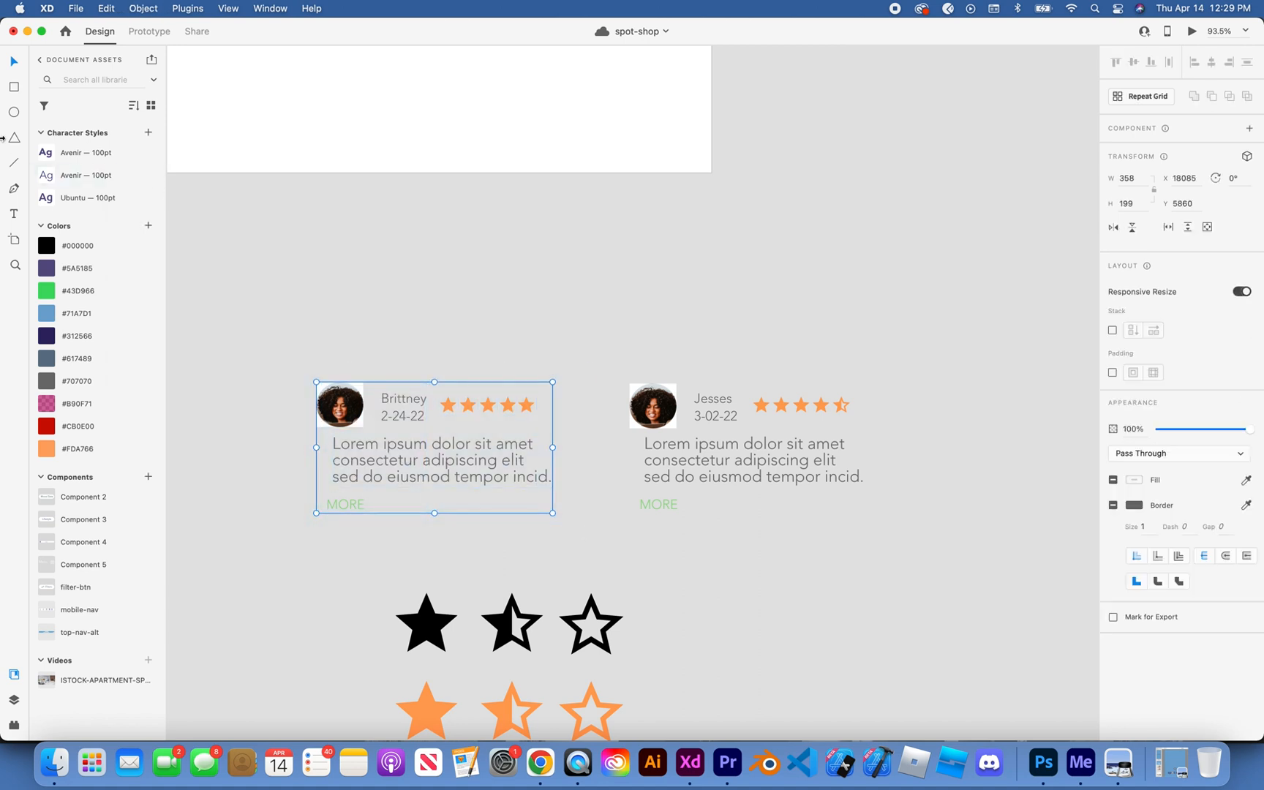
left_click(14, 699)
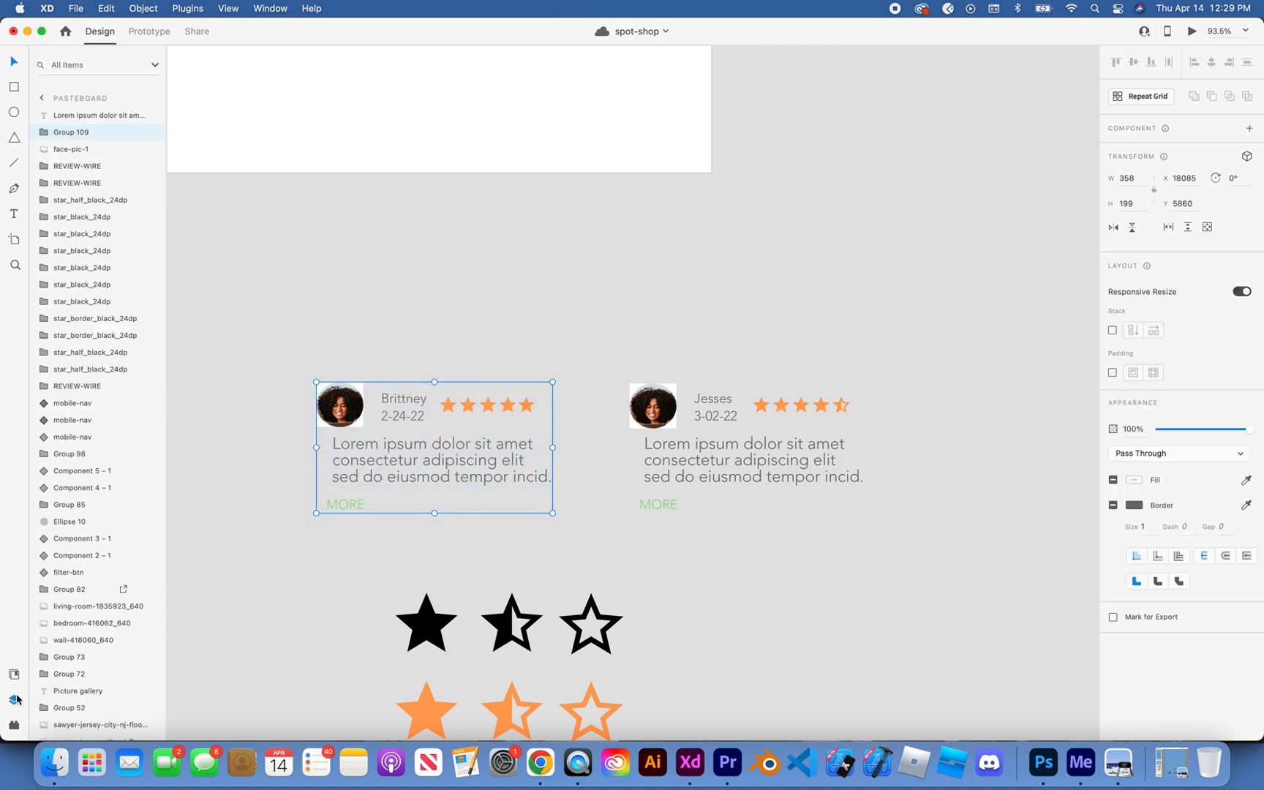
double_click(81, 133)
type("r")
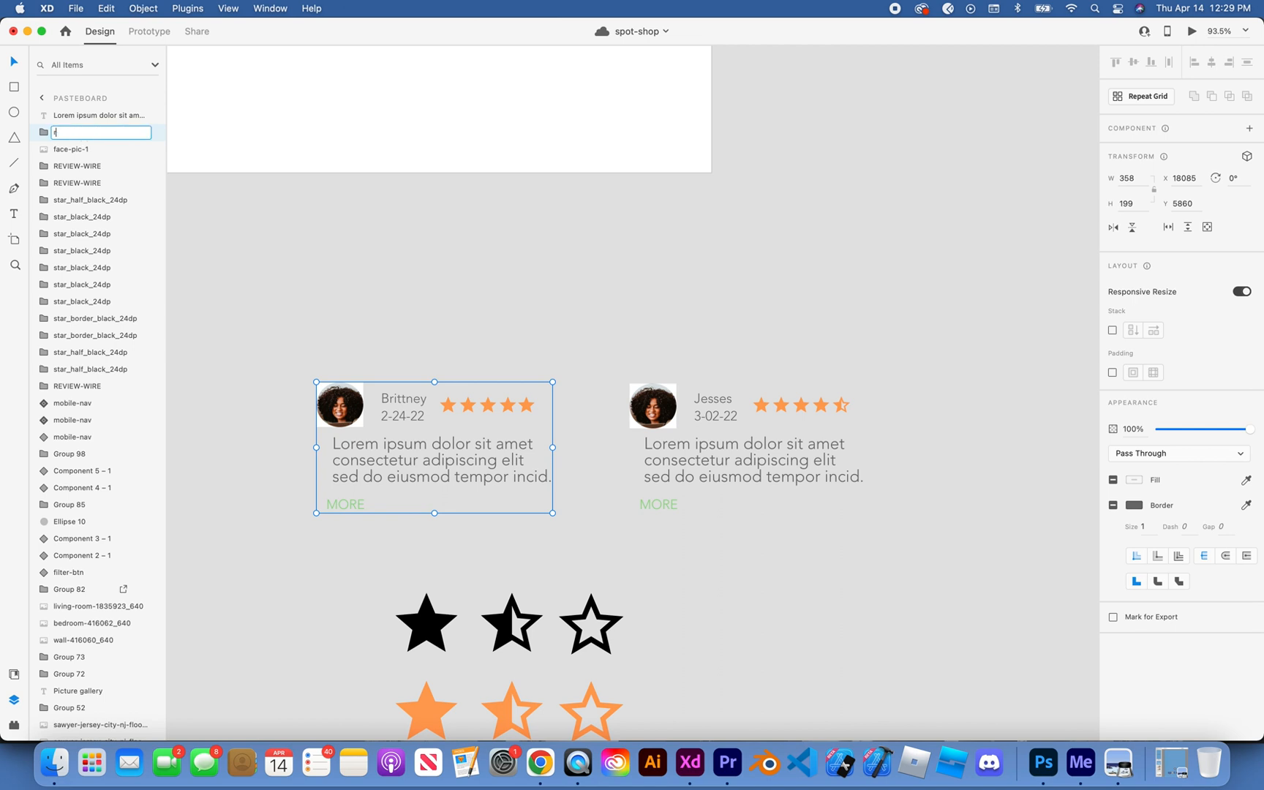
type("eview-card-1")
key("Return")
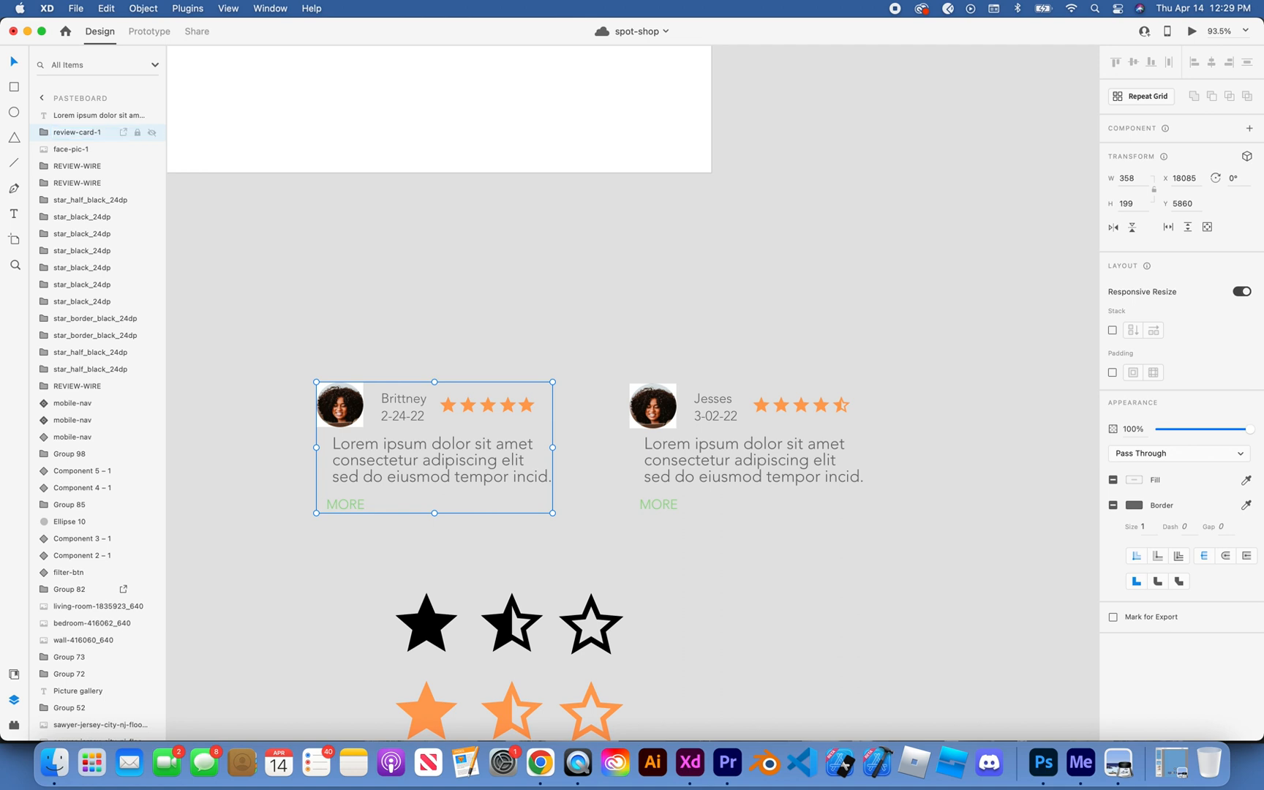
Step: Group all elements of the second review card and name the group review-card-2
left_click(626, 328)
left_click_drag(614, 362, 893, 536)
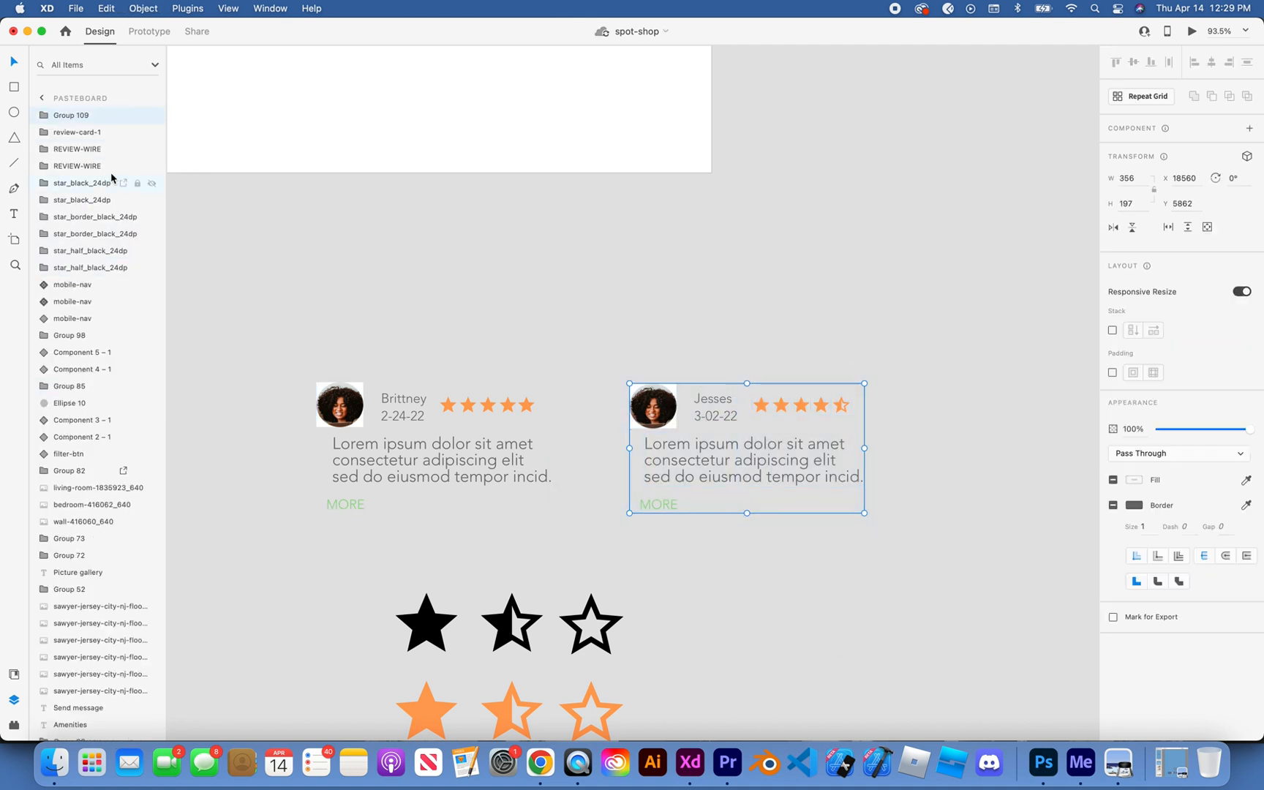
double_click(78, 115)
type("review")
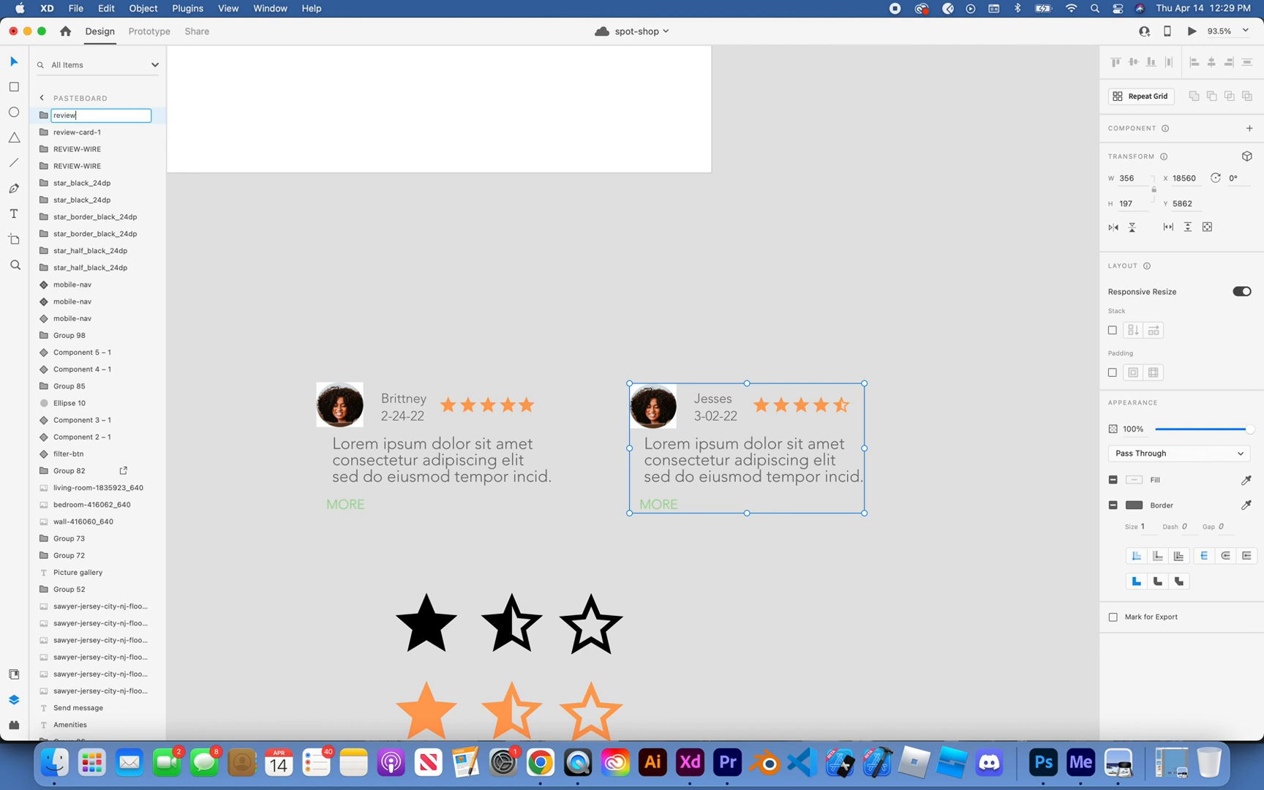
type("-card-2")
key("Return")
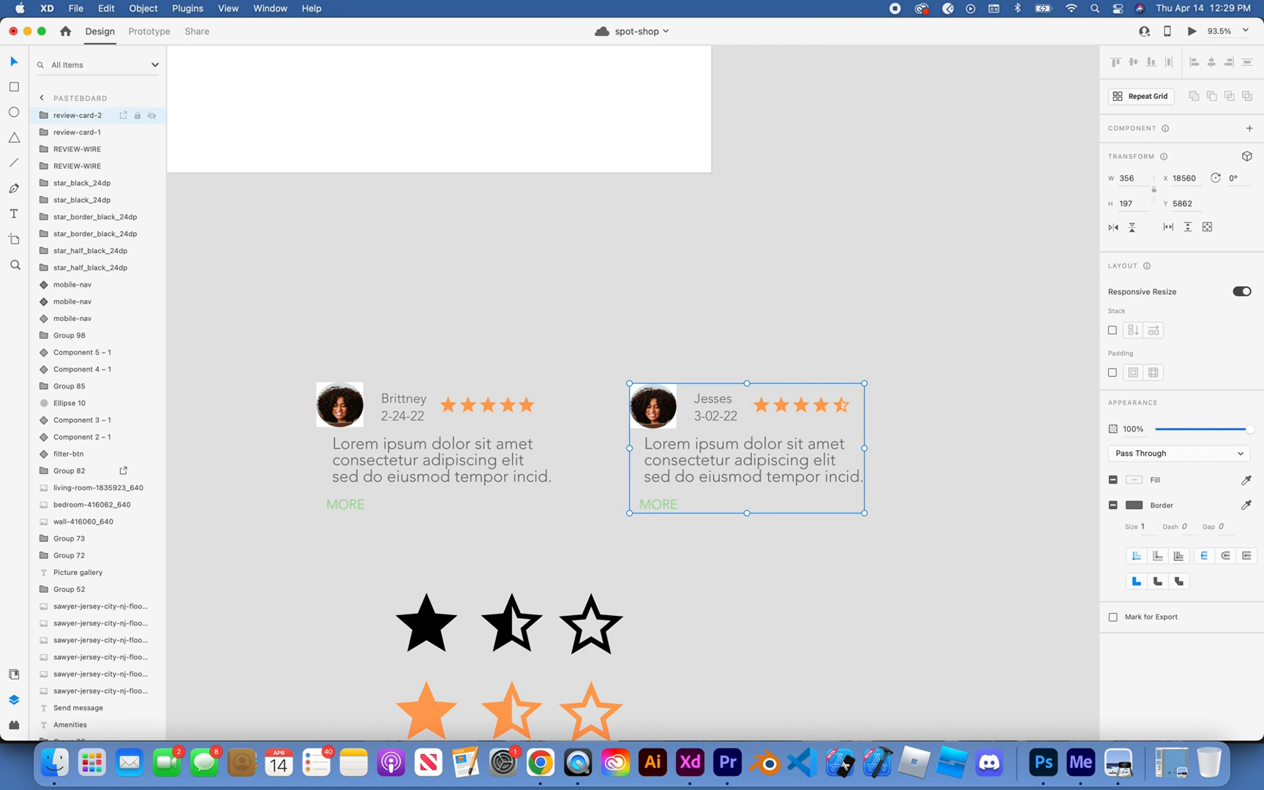
Step: Move both review cards onto the property page artboard, side by side below the Reviews heading
left_click(466, 281)
scroll(469, 287, "down", 5)
scroll(469, 287, "left", 3)
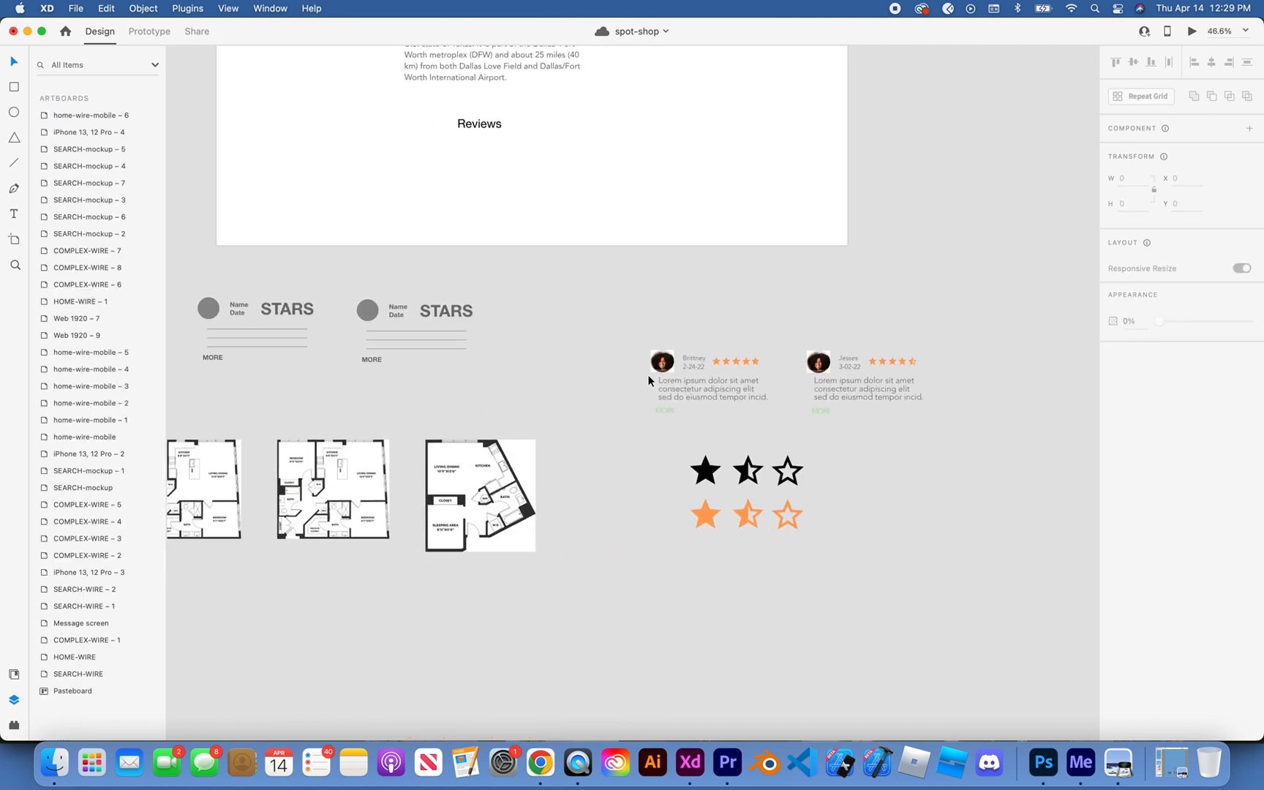
left_click_drag(677, 373, 424, 193)
left_click_drag(689, 368, 405, 174)
left_click(591, 257)
left_click_drag(844, 366, 571, 174)
left_click(684, 316)
Step: Examine the placed review cards up close and within the overall property page layout
scroll(684, 316, "up", 5)
scroll(685, 316, "right", 1)
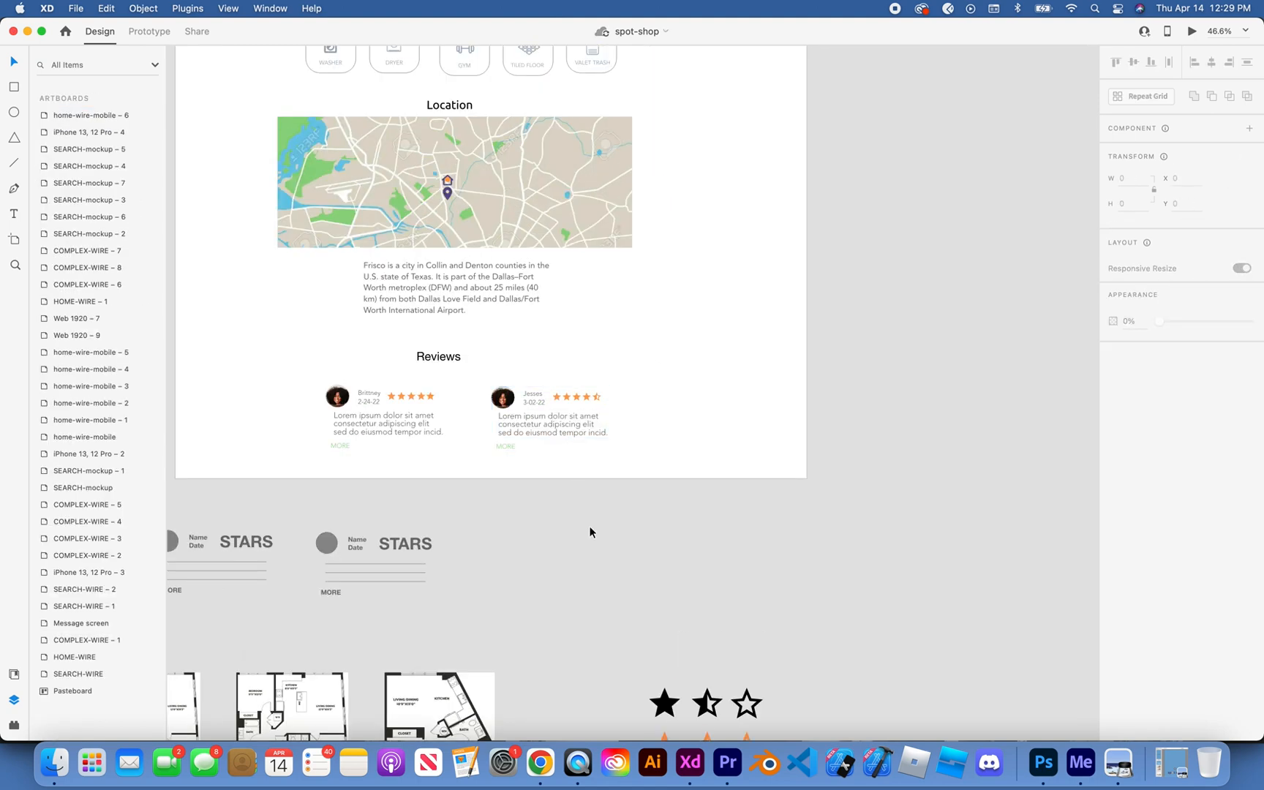
scroll(589, 527, "up", 5)
scroll(590, 528, "left", 3)
scroll(589, 527, "up", 1)
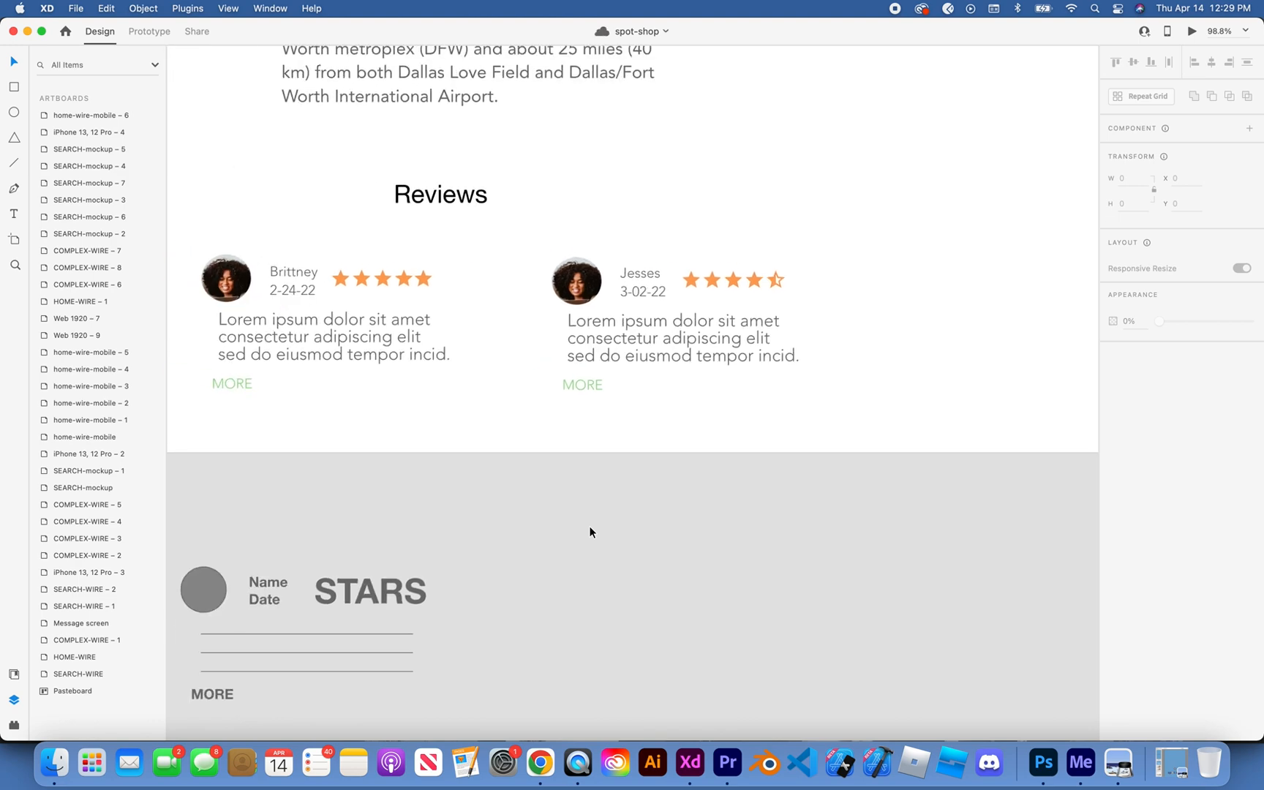
scroll(588, 525, "down", 5)
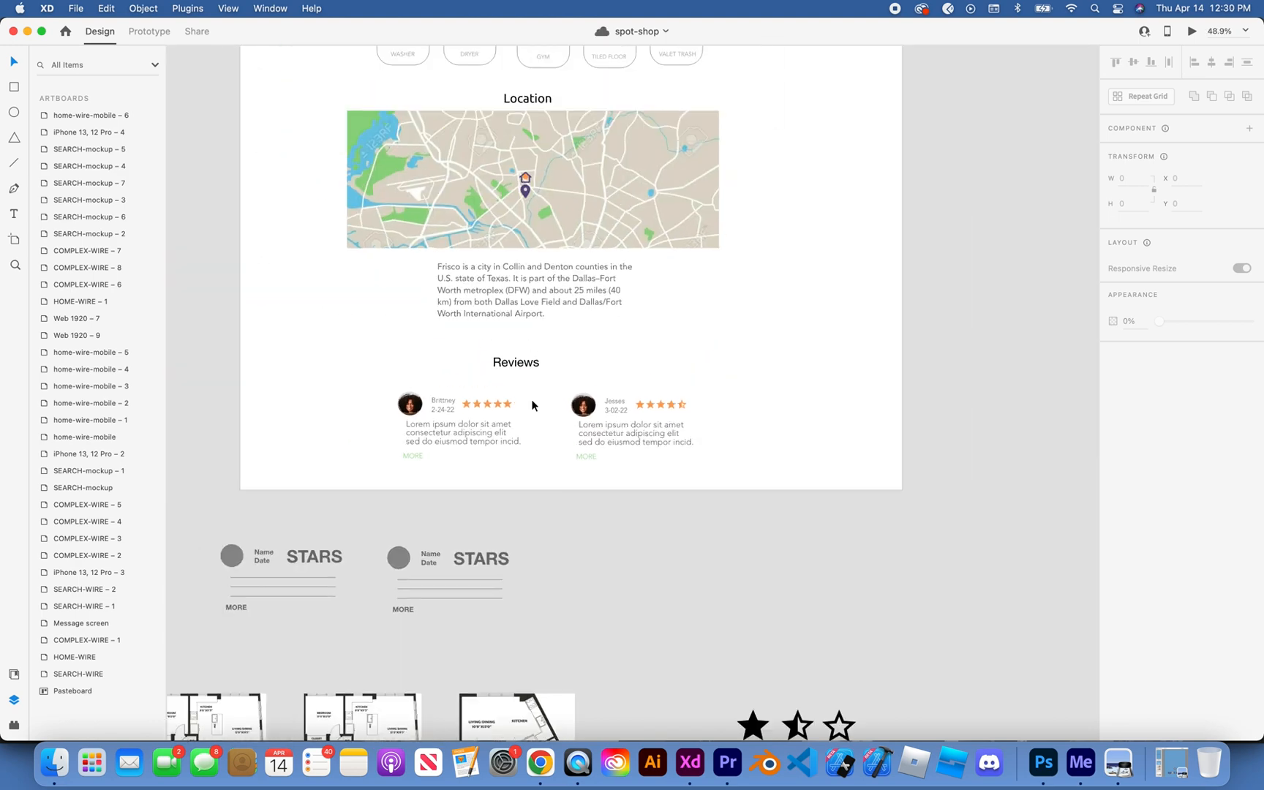
scroll(522, 376, "down", 2)
scroll(522, 380, "down", 3)
scroll(522, 369, "right", 4)
scroll(522, 369, "up", 3)
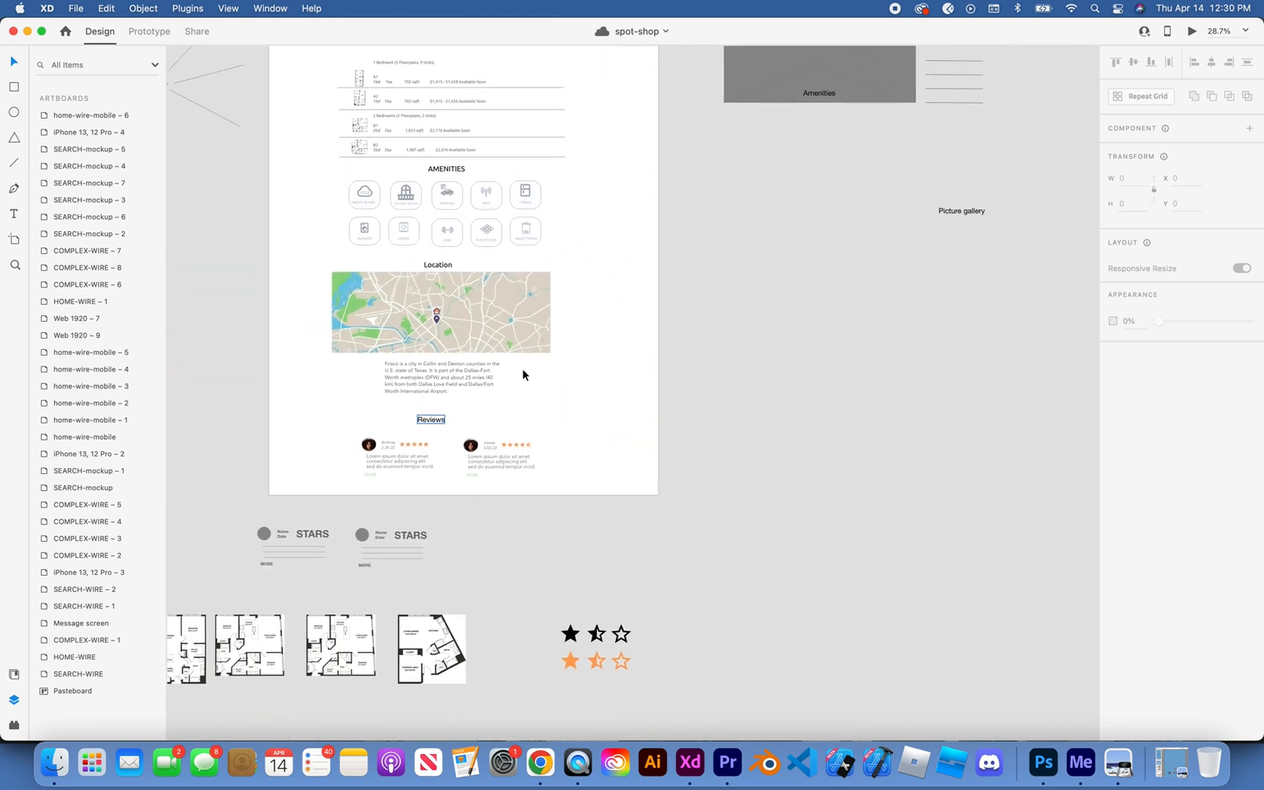
Step: Shift the Reviews heading slightly right so it sits more centrally above the two review cards
left_click_drag(402, 454, 412, 449)
left_click(468, 427)
scroll(469, 427, "up", 3)
scroll(469, 427, "right", 2)
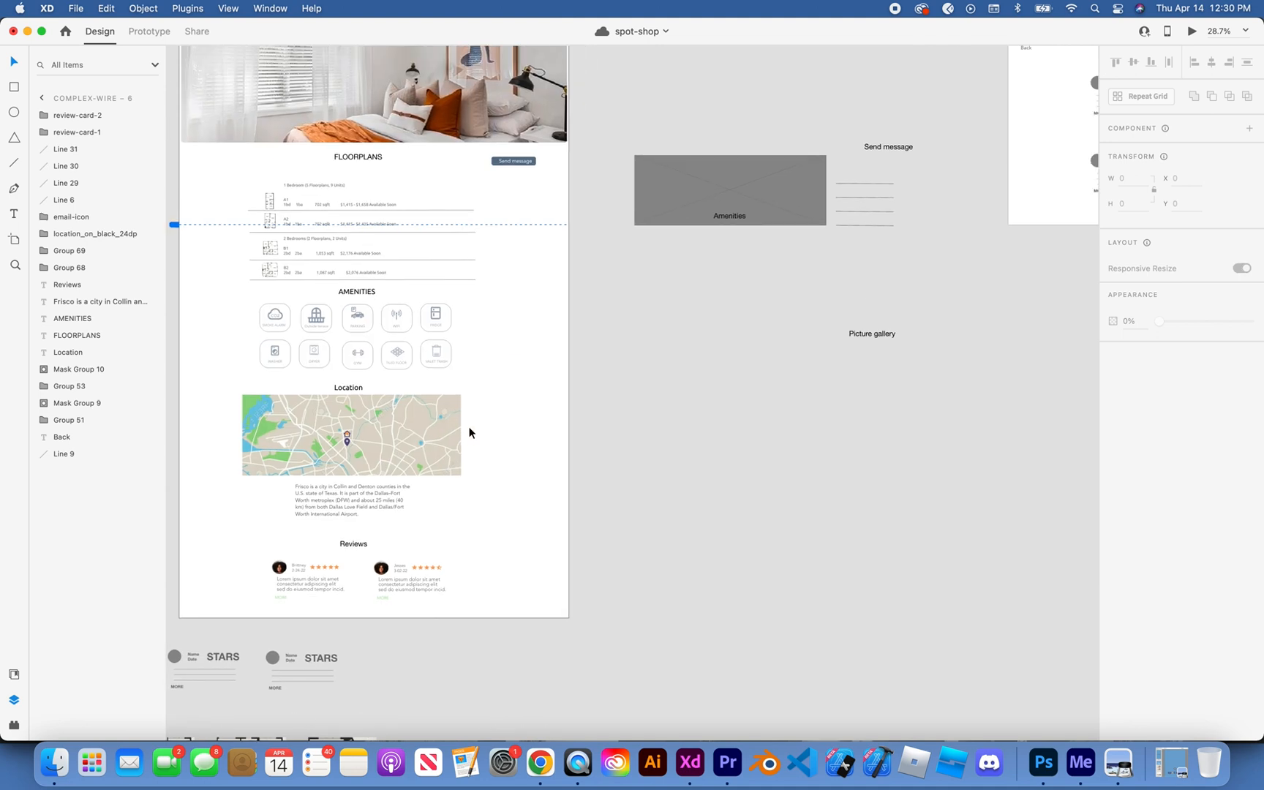
scroll(469, 427, "down", 3)
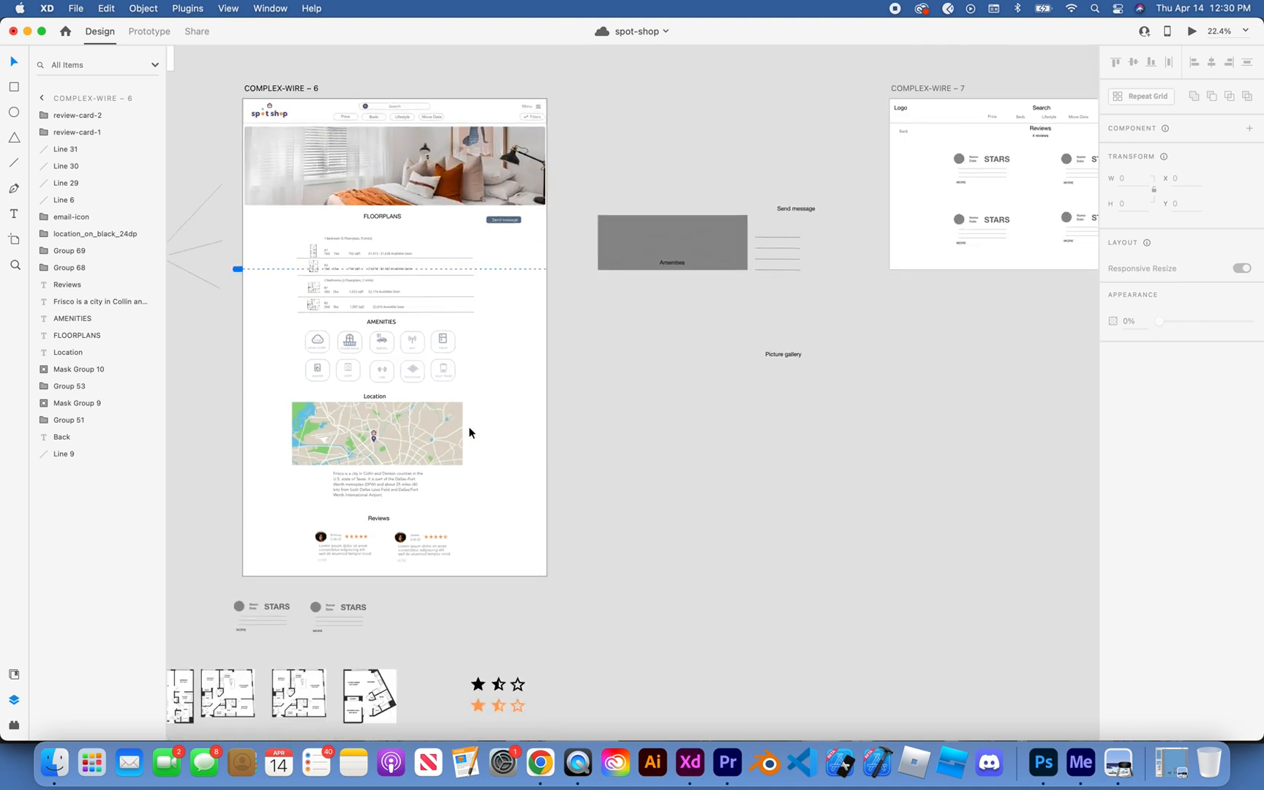
left_click(614, 401)
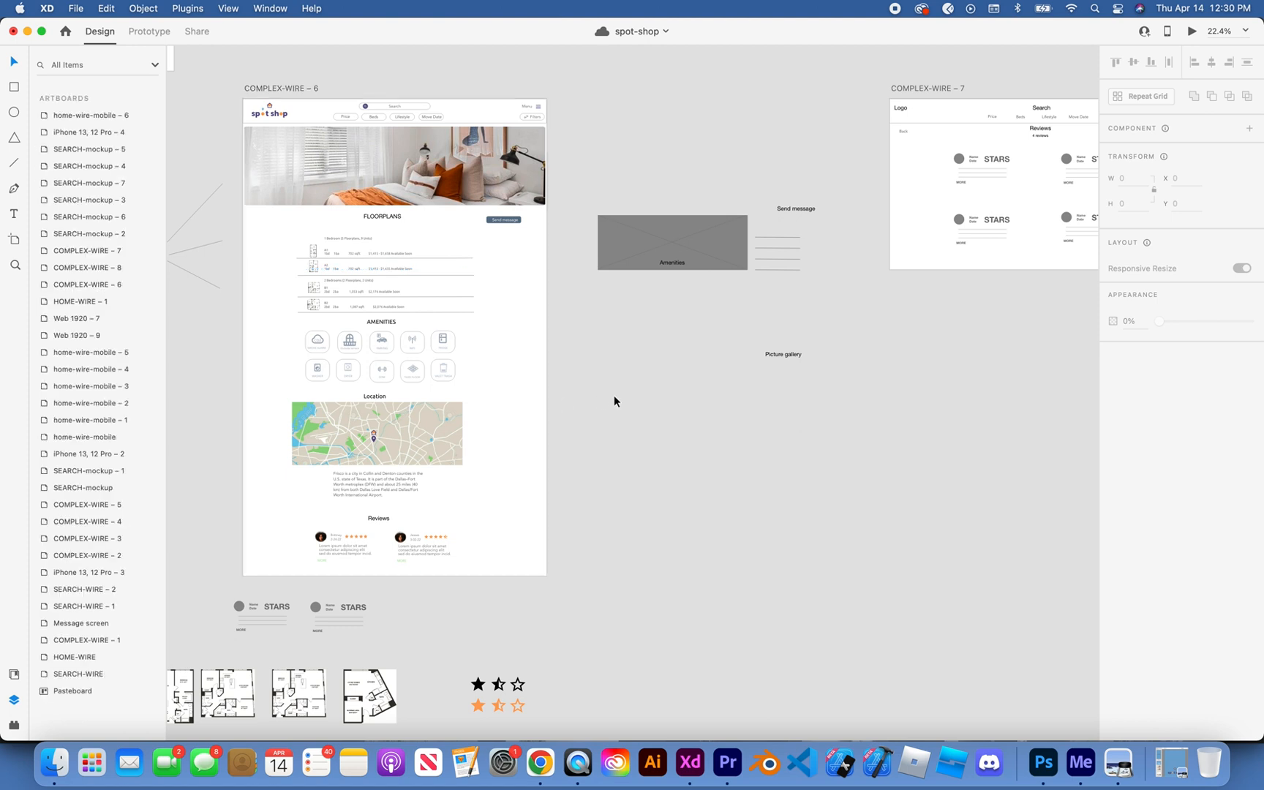